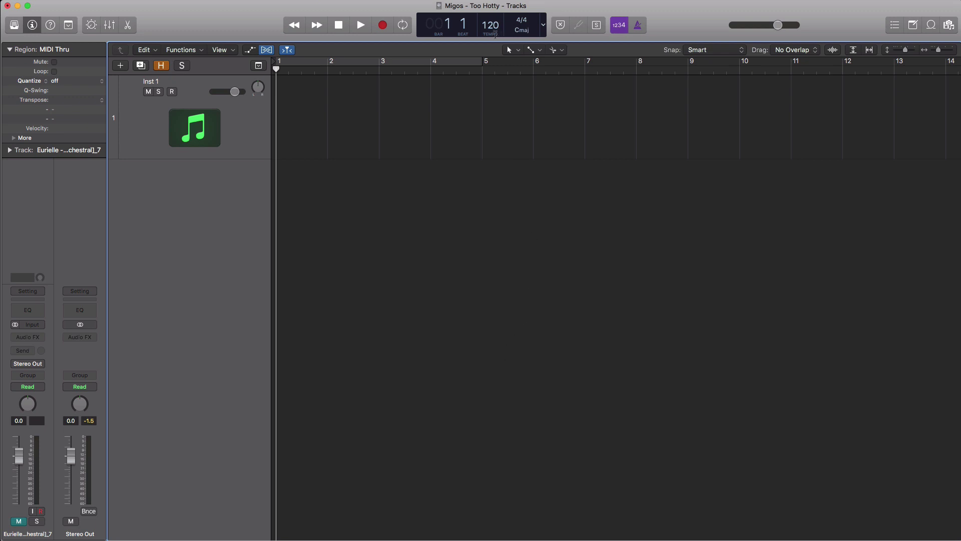
# Set the project tempo to 130 and import the Eurielle - Carry Me MP3 onto a new audio track at bar 1
pyautogui.doubleClick(490, 31)
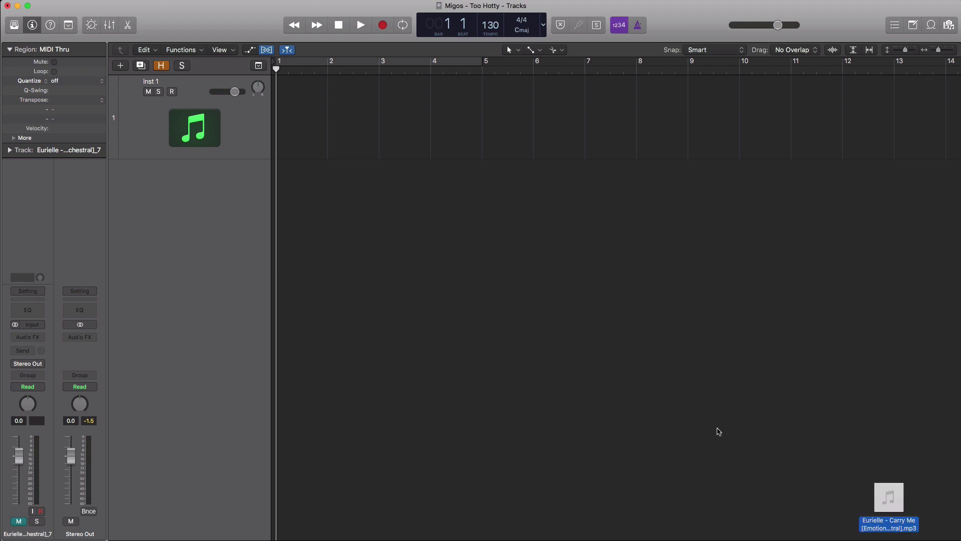
pyautogui.moveTo(888, 498); pyautogui.dragTo(275, 239)
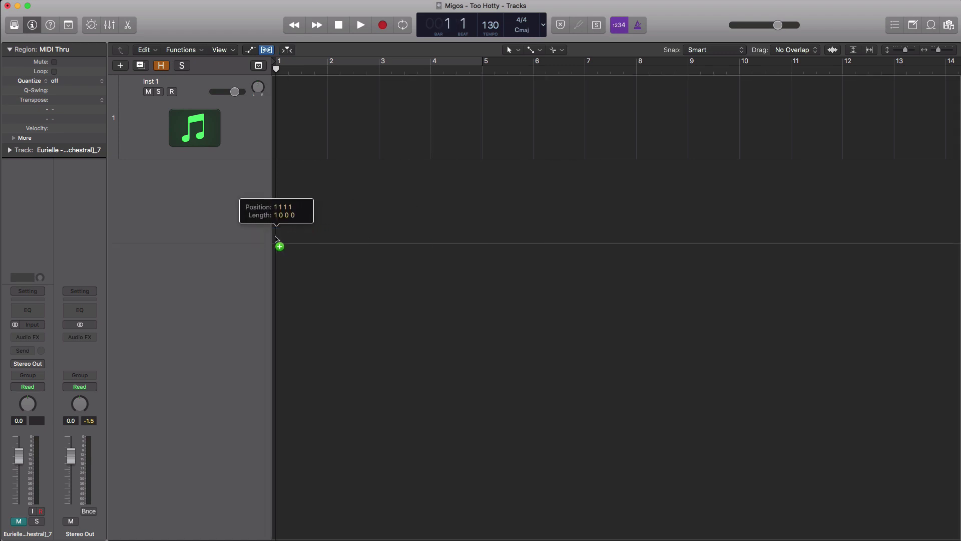
pyautogui.moveTo(335, 252); pyautogui.dragTo(334, 251)
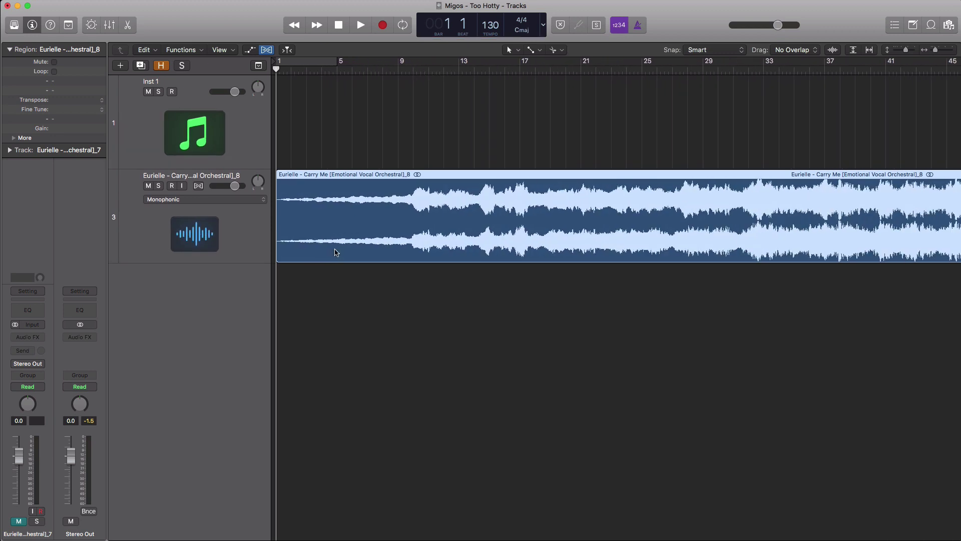
# Audition the imported song from bar 10, around bar 33 and around bar 48 to find a section to sample
pyautogui.click(394, 75)
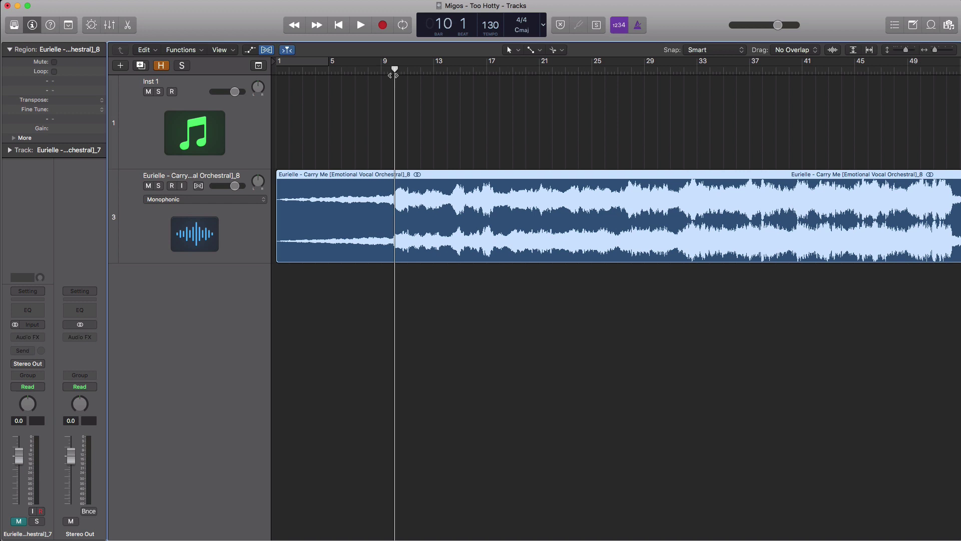
pyautogui.press('space')
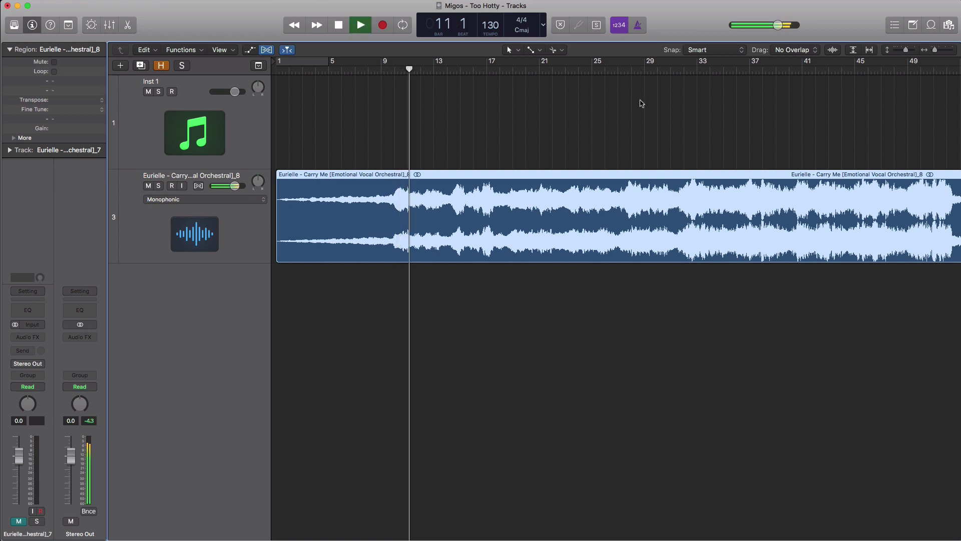
pyautogui.click(691, 76)
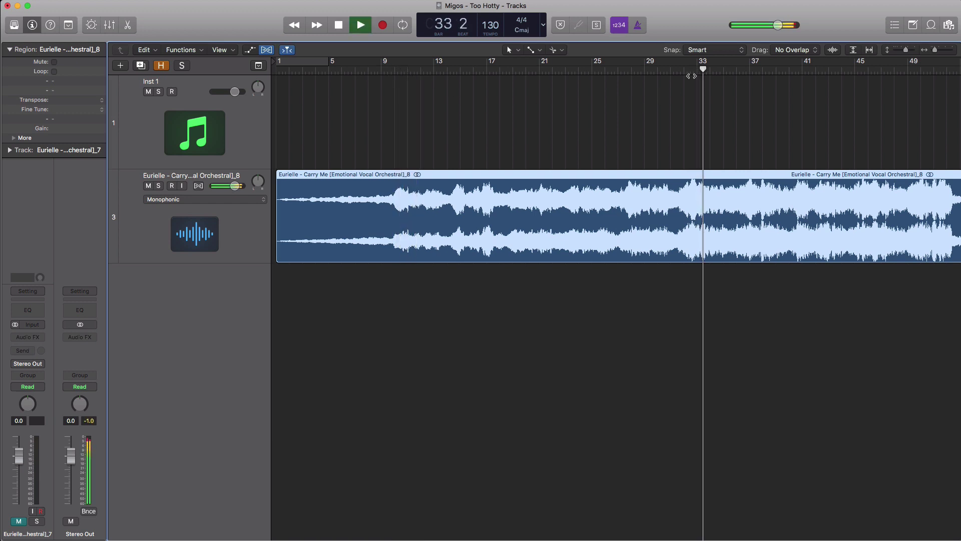
pyautogui.hscroll(-1, 805, 76)
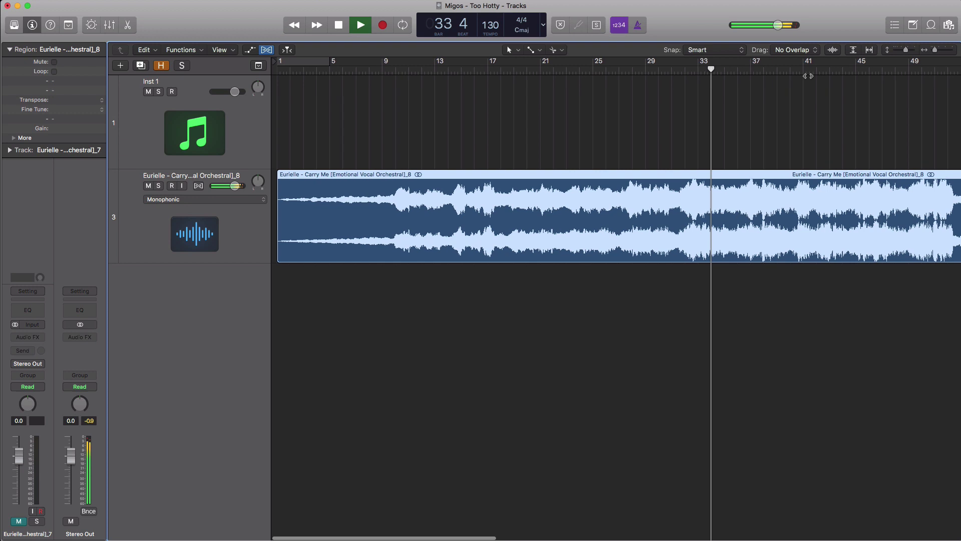
pyautogui.click(883, 75)
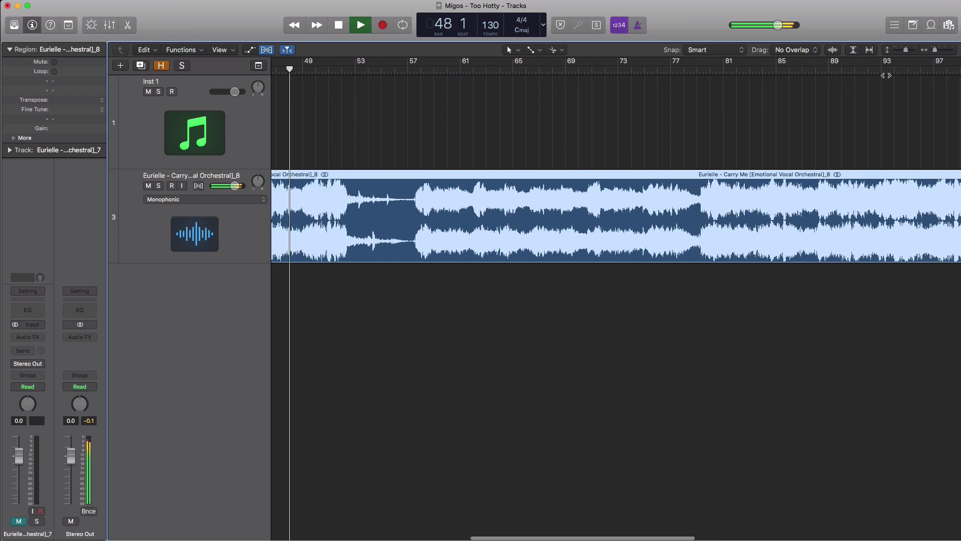
pyautogui.press('space')
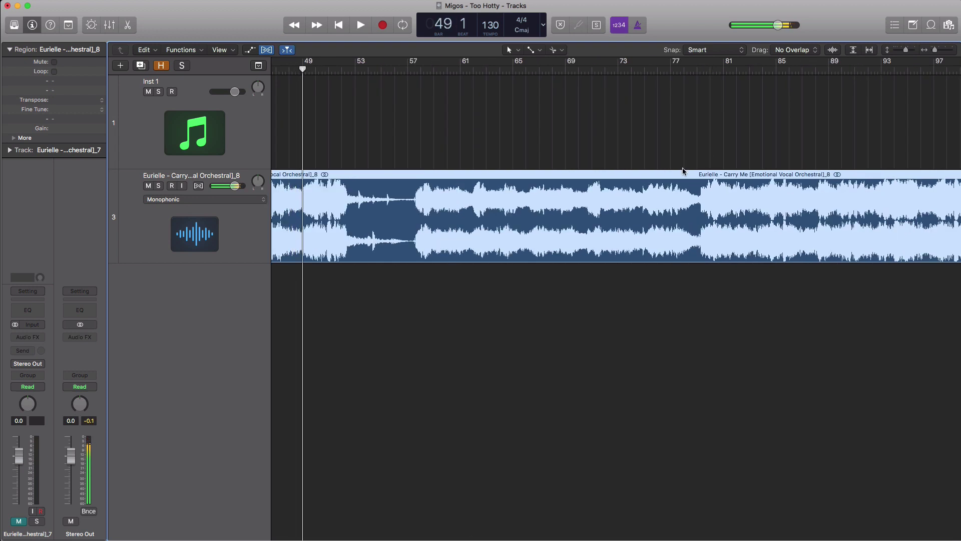
pyautogui.hscroll(-15, 583, 270)
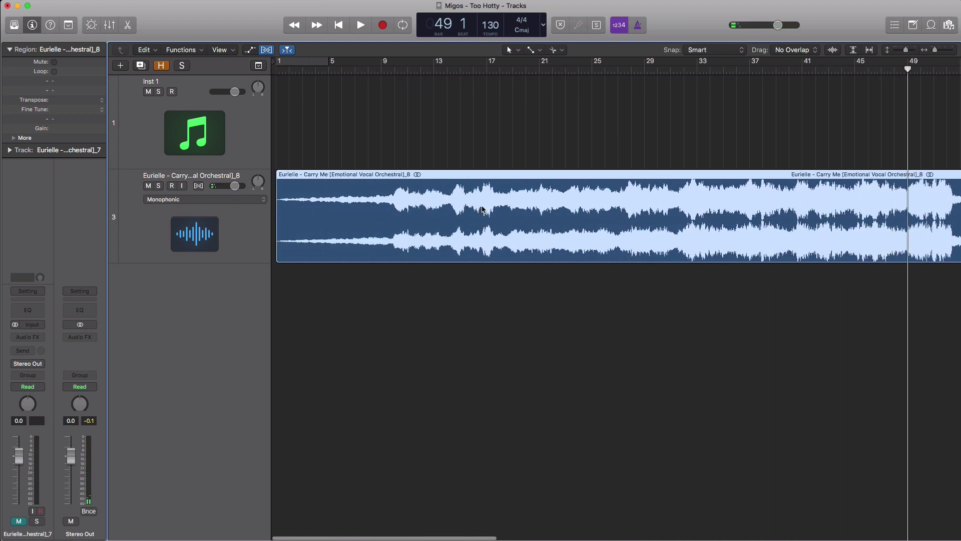
pyautogui.scroll(8, 482, 209)
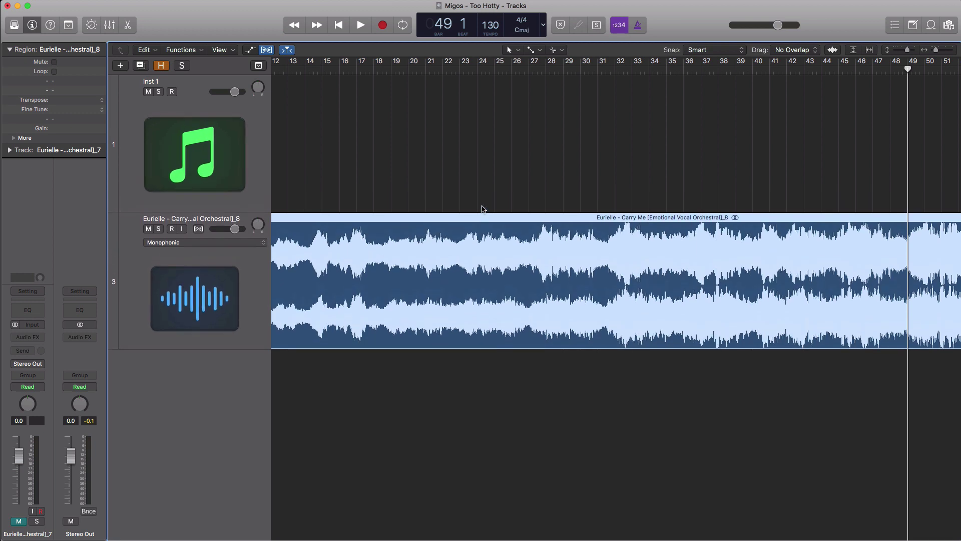
pyautogui.hscroll(-5, 482, 209)
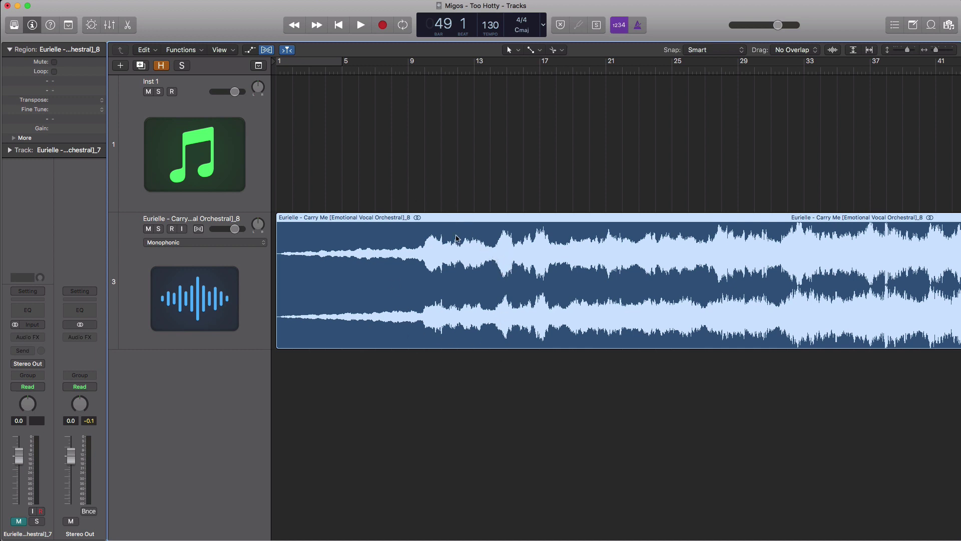
# Locate the vocal's onset by ear and split the song region just before bar 10
pyautogui.click(417, 75)
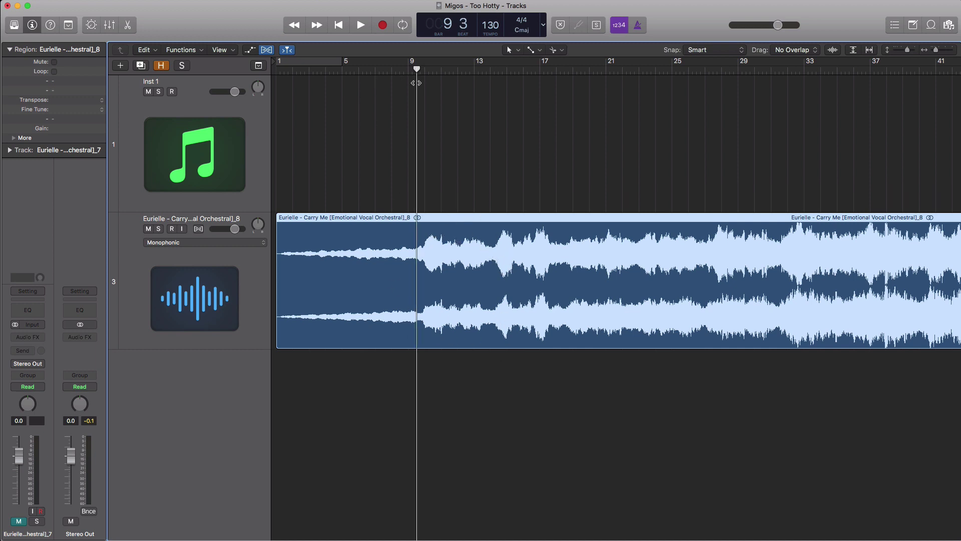
pyautogui.press('space')
pyautogui.press('super+Right')
pyautogui.press('super+Right')
pyautogui.press('super+Right')
pyautogui.press('super+Right')
pyautogui.press('super+Right')
pyautogui.press('super+Right')
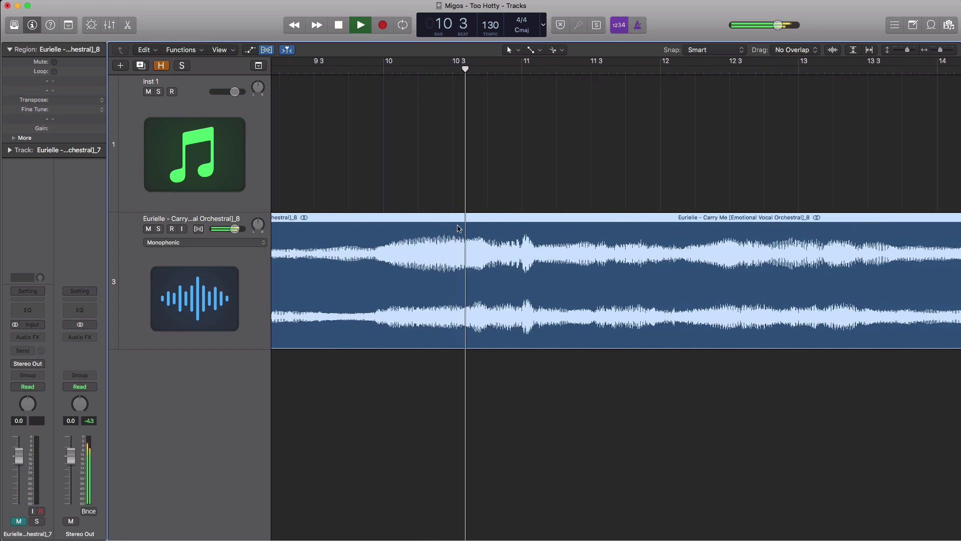
pyautogui.press('space')
pyautogui.click(348, 72)
pyautogui.press('space')
pyautogui.press('space')
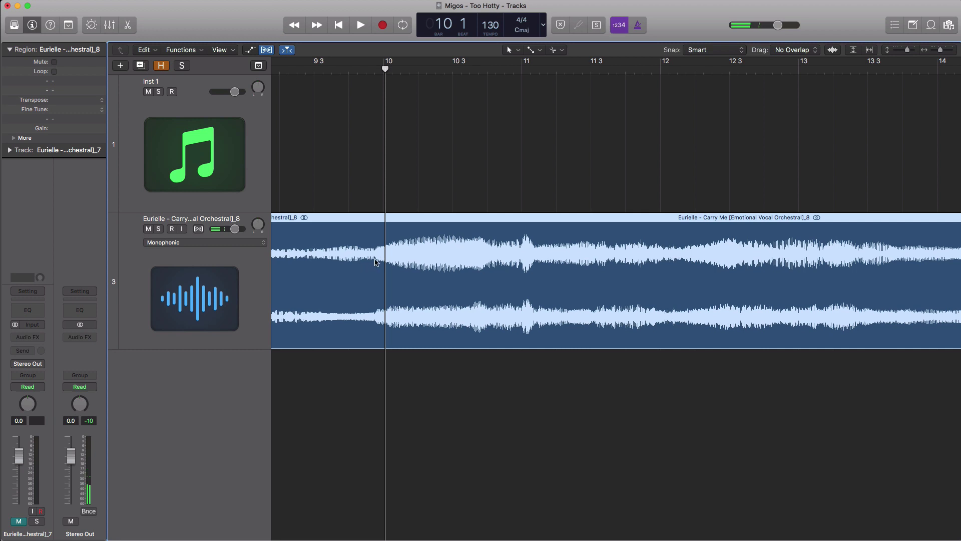
pyautogui.click(374, 261)
# Play from just before the cut and split the region again slightly past bar 12
pyautogui.doubleClick(337, 73)
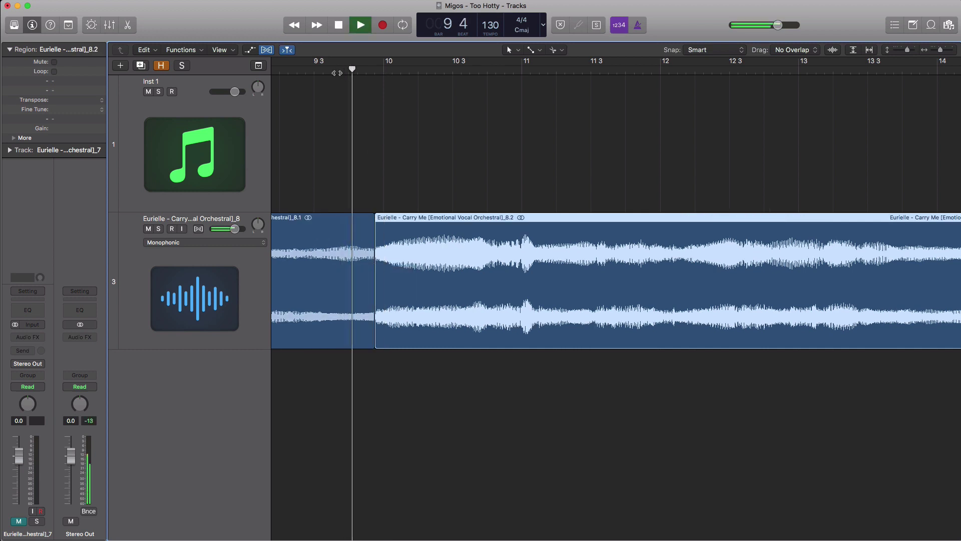
pyautogui.press('super+Left')
pyautogui.press('super+Left')
pyautogui.press('super+Left')
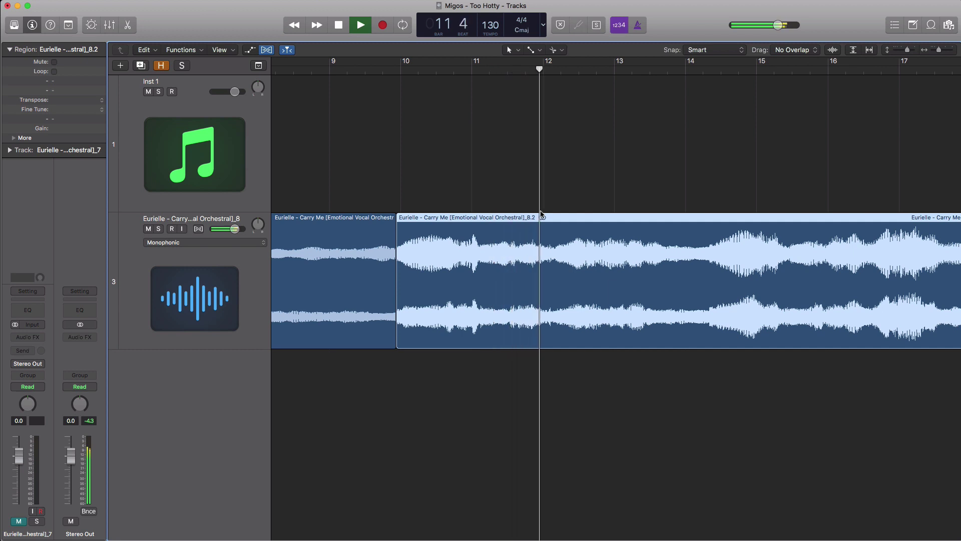
pyautogui.press('space')
pyautogui.press('super+t')
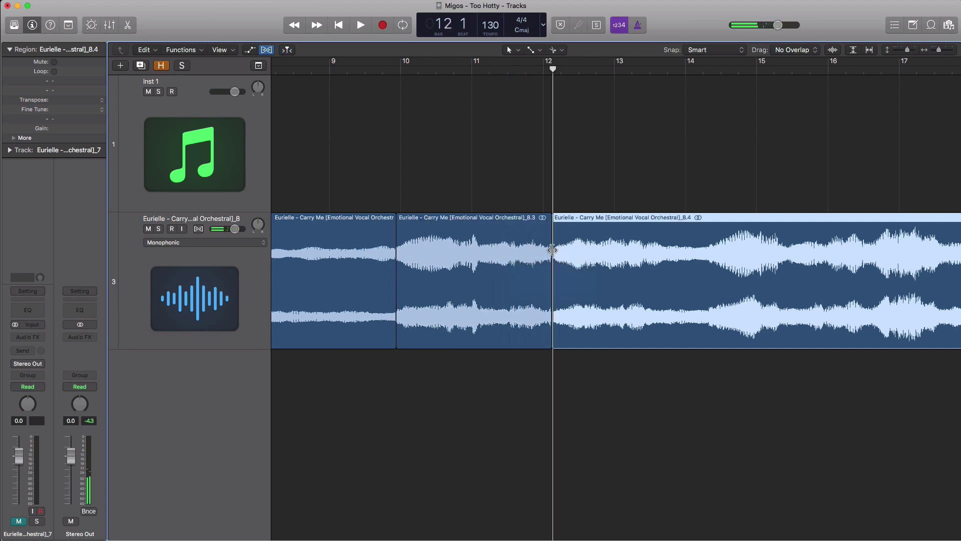
# Delete the song regions after and before the isolated two-bar sample
pyautogui.press('Delete')
pyautogui.click(359, 247)
pyautogui.press('Delete')
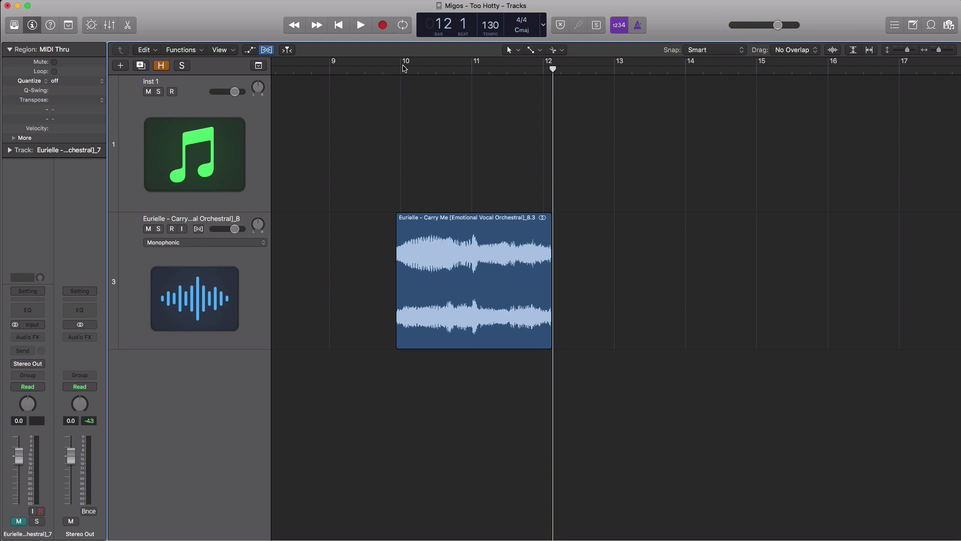
# Set a cycle range from bar 10 to bar 12 and align the sample's start with bar 10
pyautogui.moveTo(405, 68); pyautogui.dragTo(546, 66)
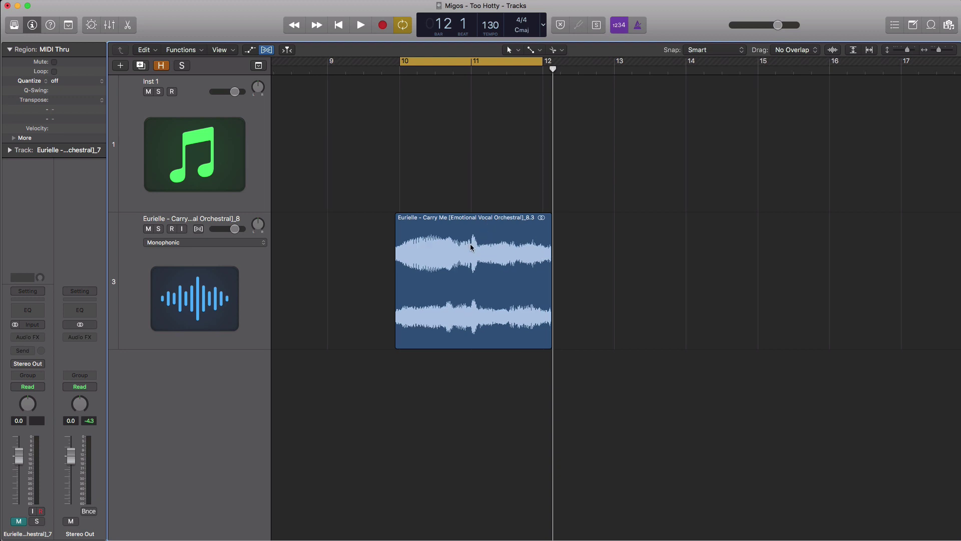
pyautogui.press('super+Right')
pyautogui.press('super+Right')
pyautogui.press('super+Down')
pyautogui.hscroll(-10, 470, 245)
pyautogui.moveTo(455, 262); pyautogui.dragTo(458, 265)
# Listen to the looped sample and split it in beat 4 of bar 10, just before bar 11
pyautogui.press('space')
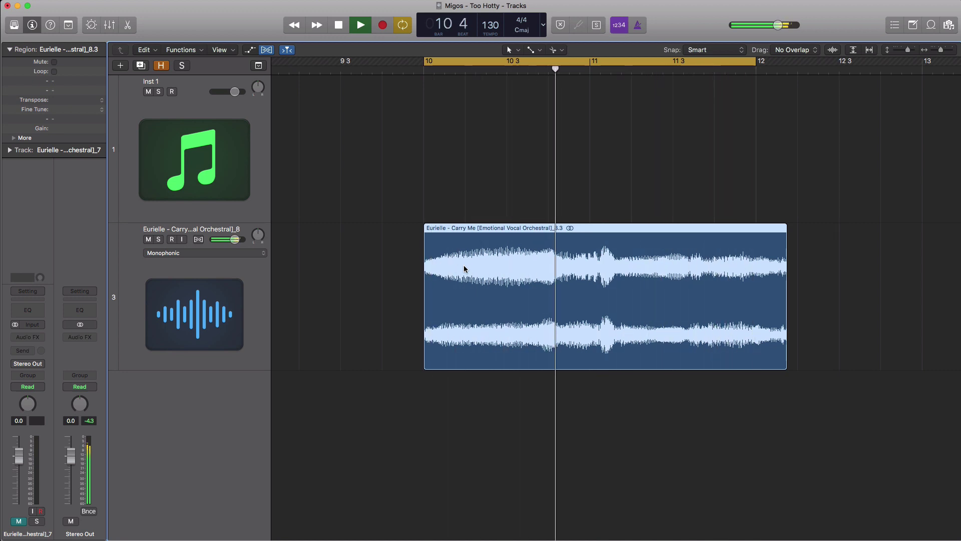
pyautogui.press('space')
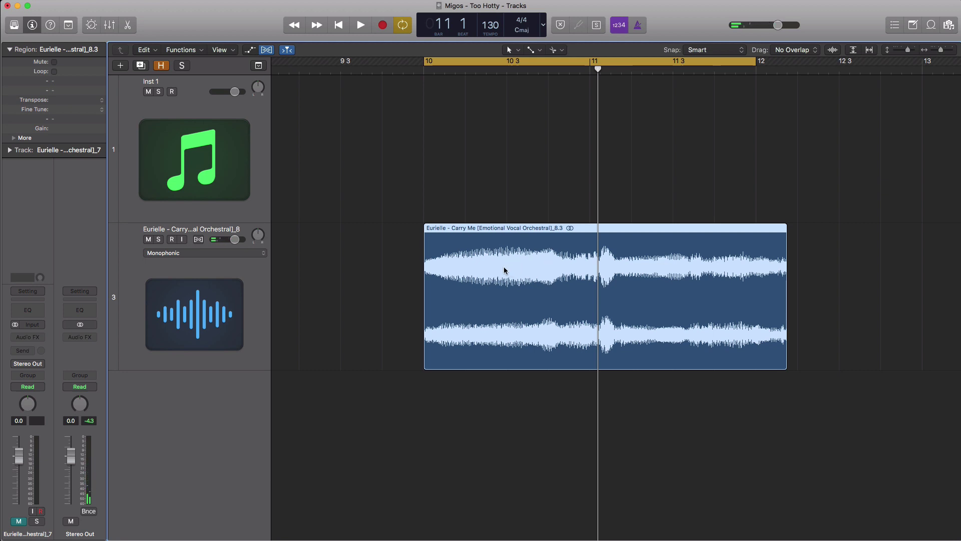
pyautogui.press('space')
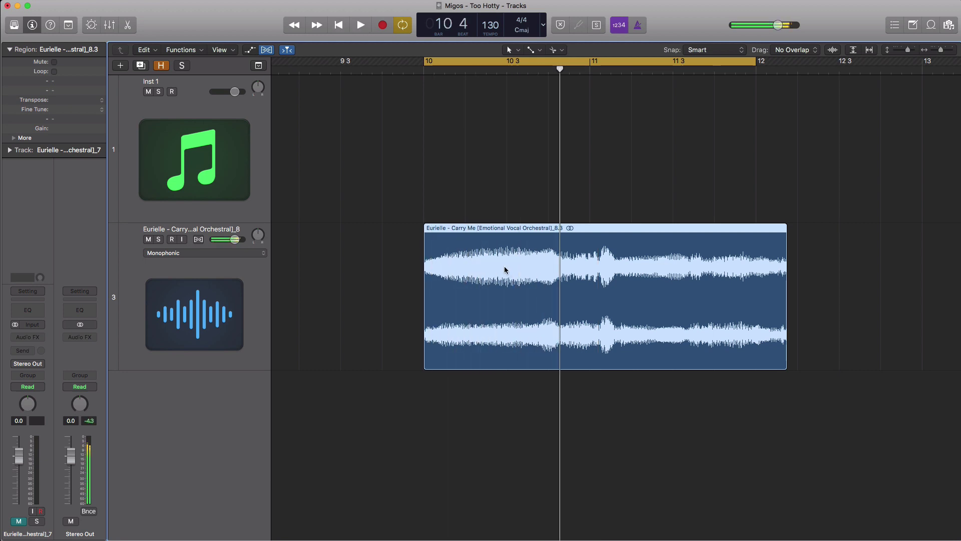
pyautogui.press('space')
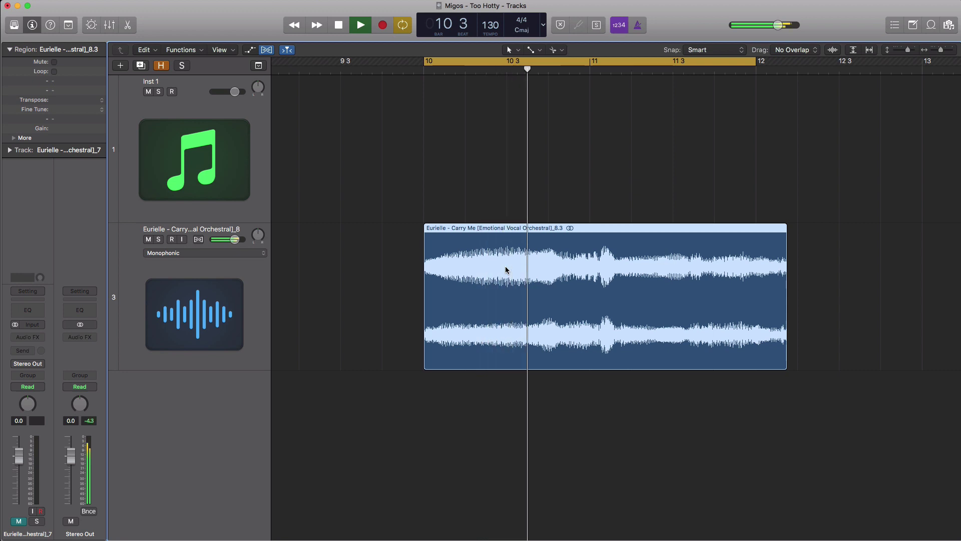
pyautogui.press('space')
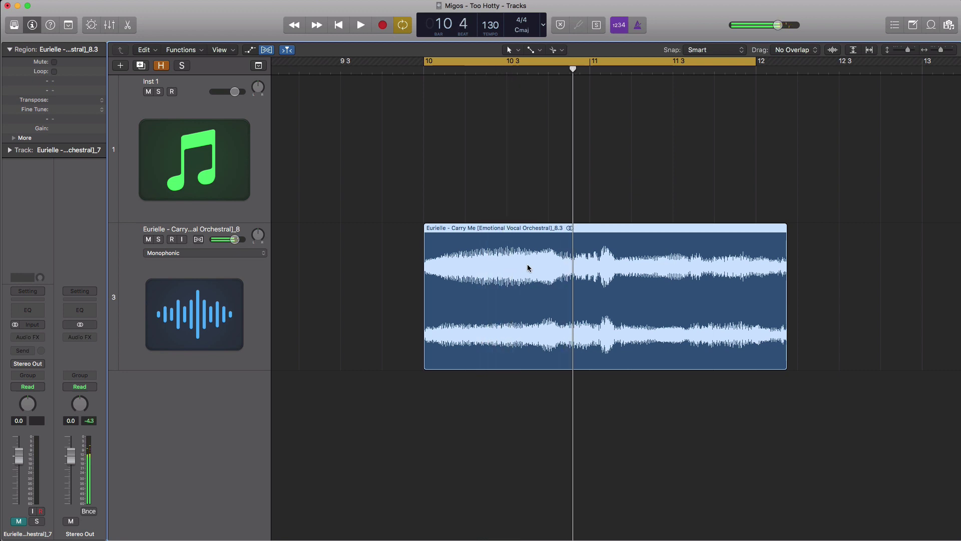
pyautogui.rightClick(573, 256)
pyautogui.click(565, 291)
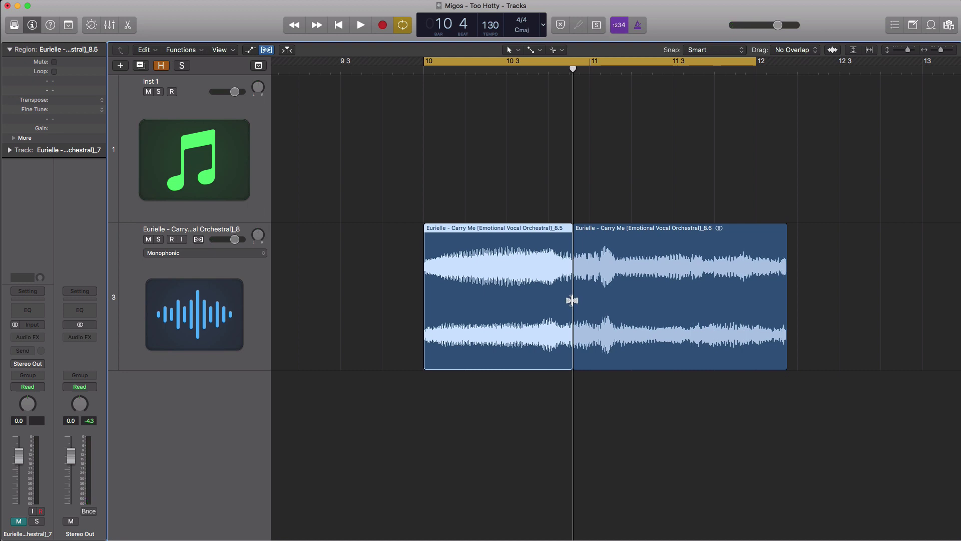
# Time-compress the first piece to end at beat 4 of bar 10, move the second piece against it, and play the result
pyautogui.moveTo(572, 300); pyautogui.dragTo(549, 302)
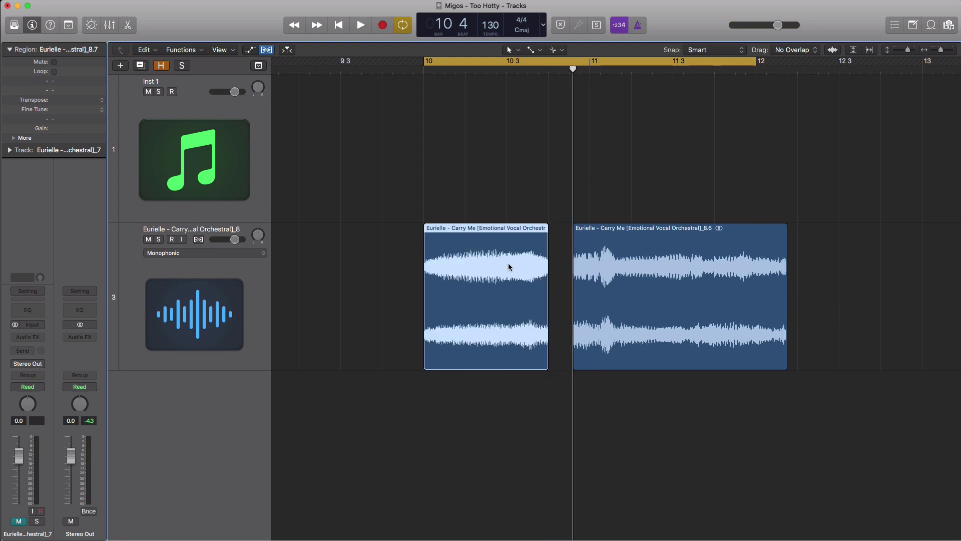
pyautogui.press('space')
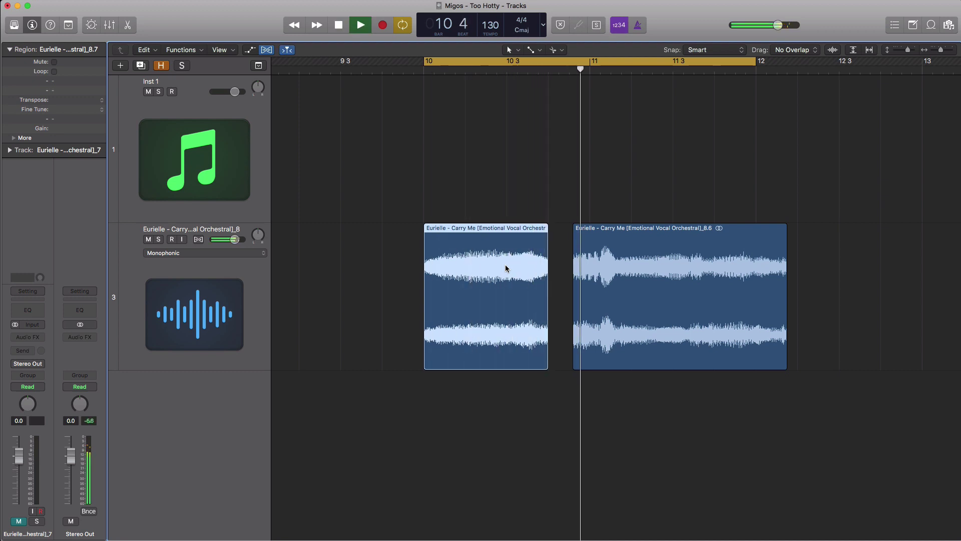
pyautogui.press('space')
pyautogui.moveTo(608, 290); pyautogui.dragTo(583, 292)
pyautogui.press('space')
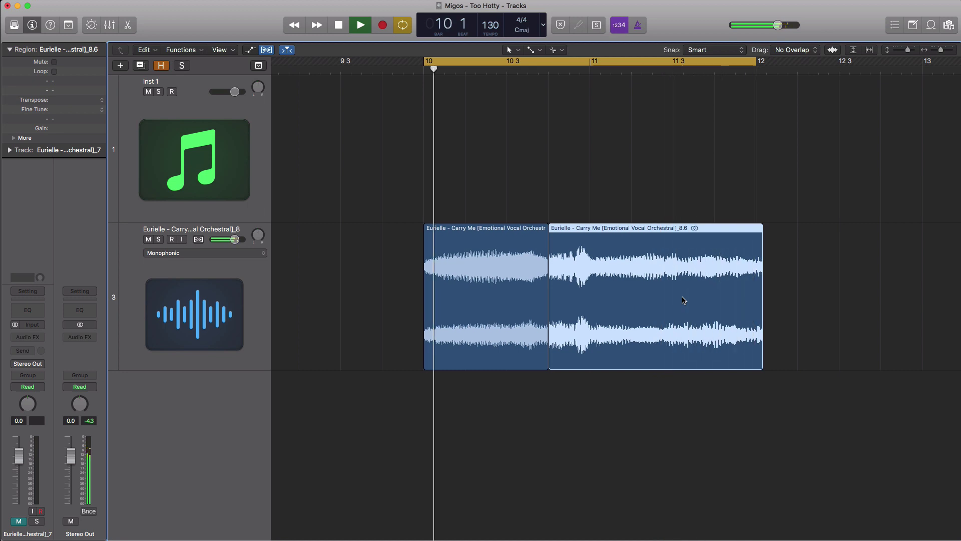
pyautogui.press('space')
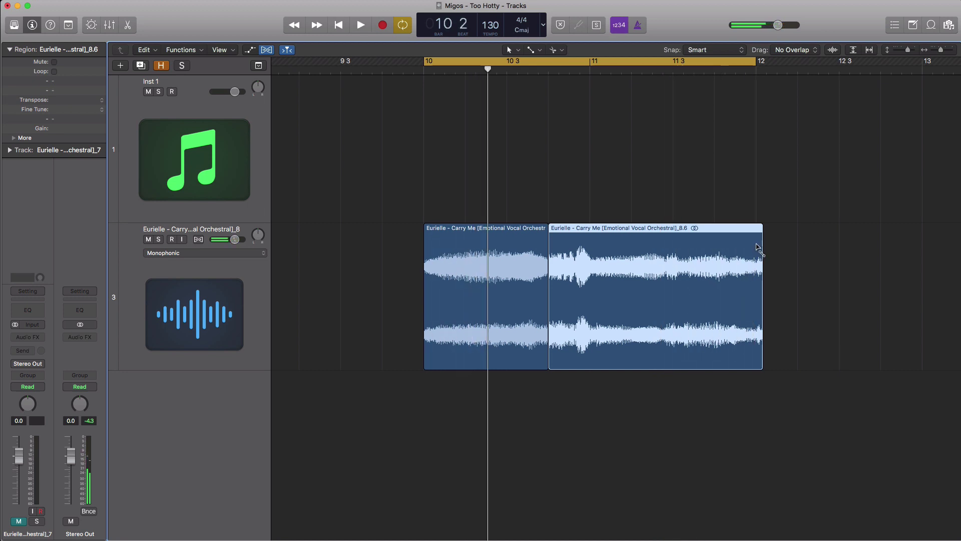
# Cut off and delete the second piece's excess past bar 12, and play the trimmed loop
pyautogui.rightClick(757, 247)
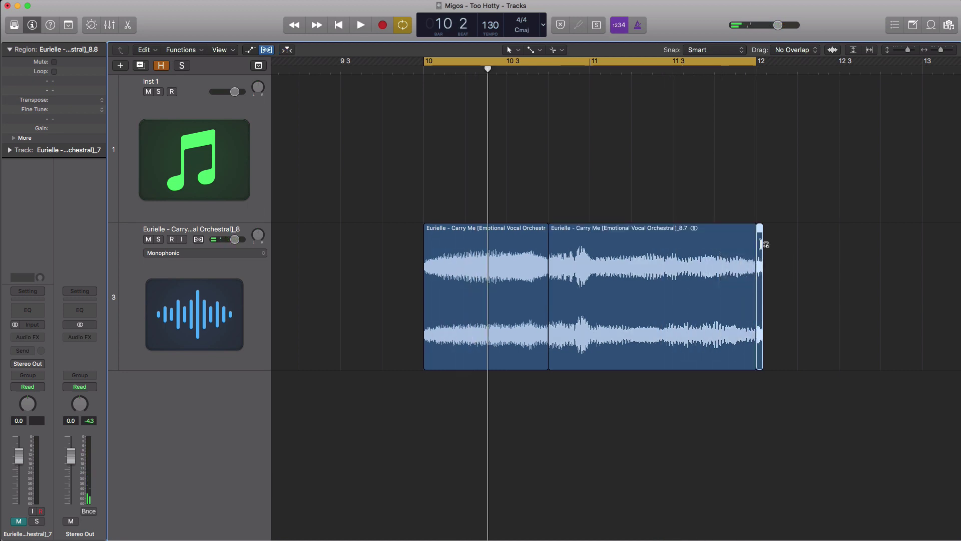
pyautogui.press('Delete')
pyautogui.press('space')
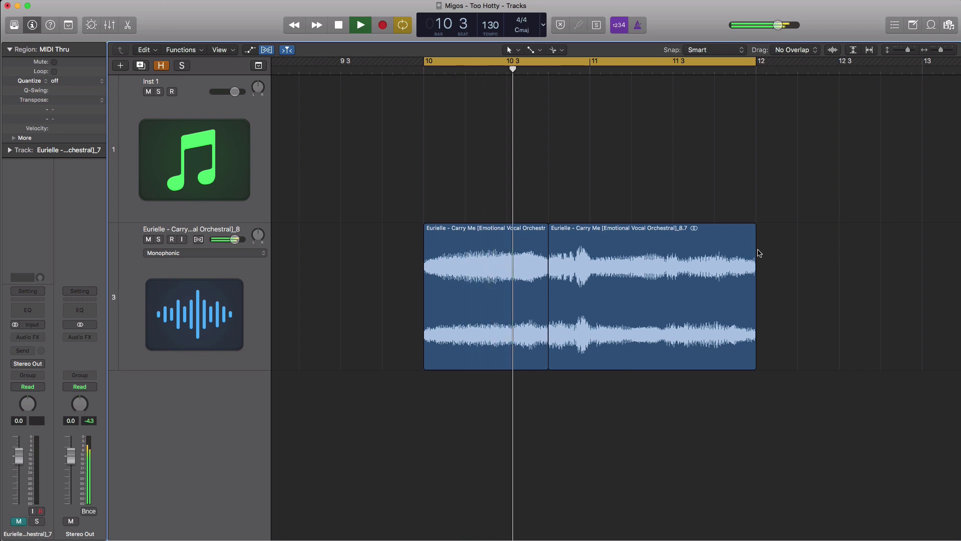
pyautogui.press('space')
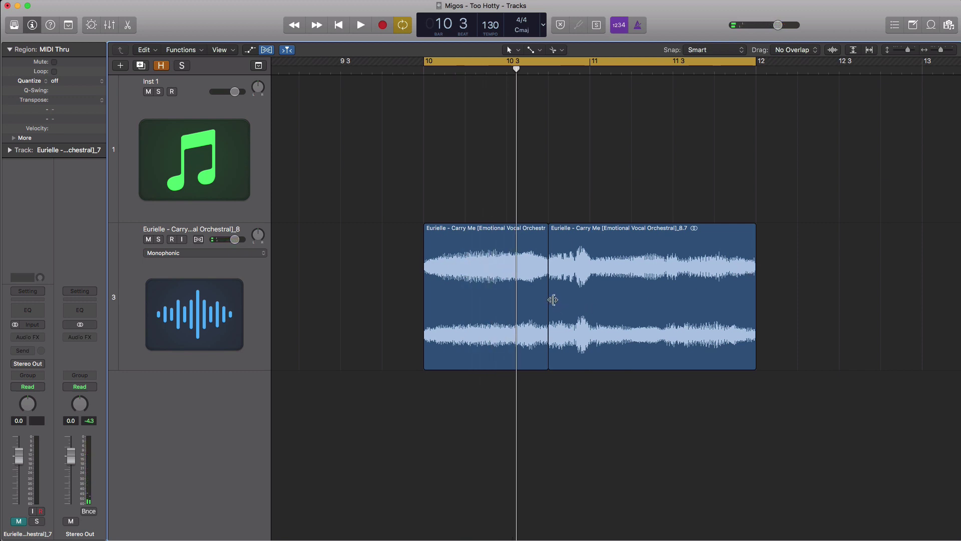
# Add short fades with the Fade tool at the split and at the loop's start and end, and play the loop
pyautogui.click(539, 51)
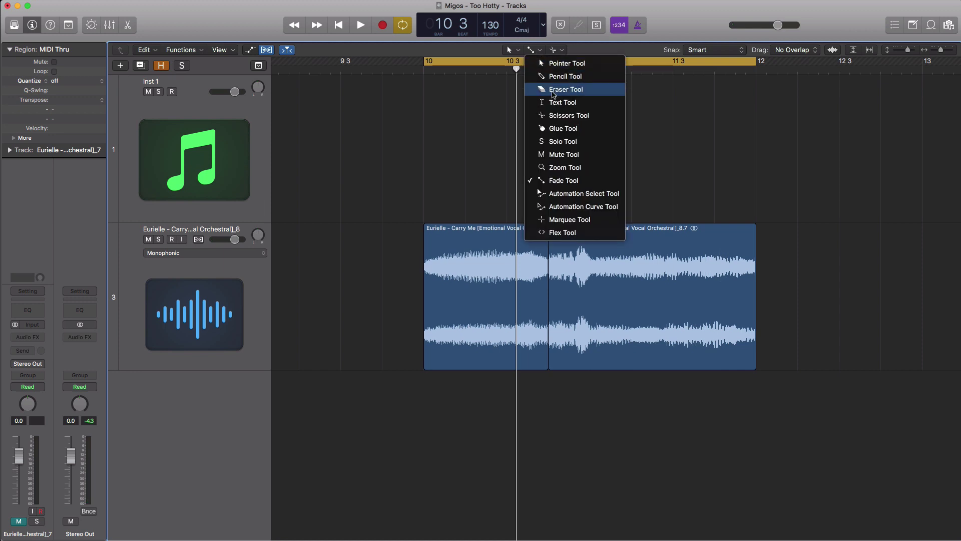
pyautogui.click(555, 184)
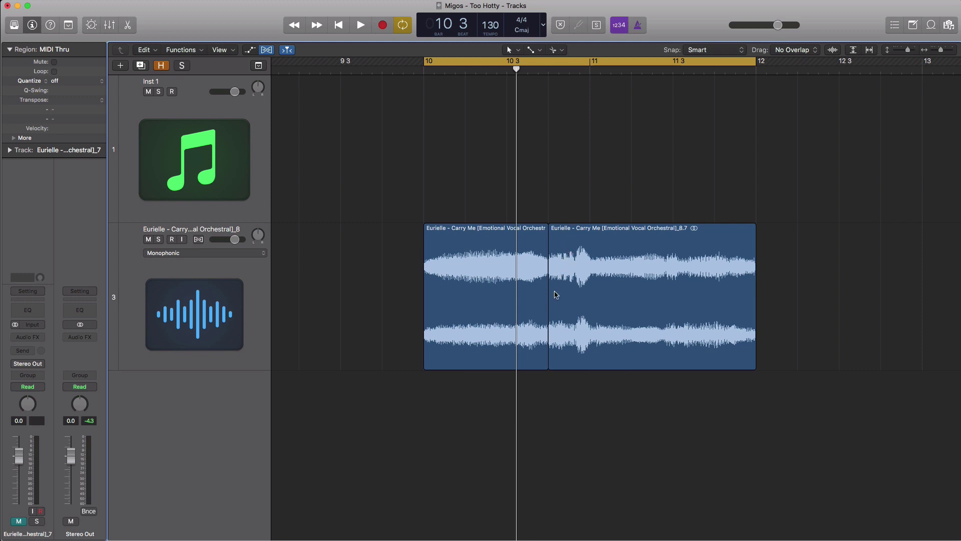
pyautogui.moveTo(555, 301); pyautogui.dragTo(545, 297)
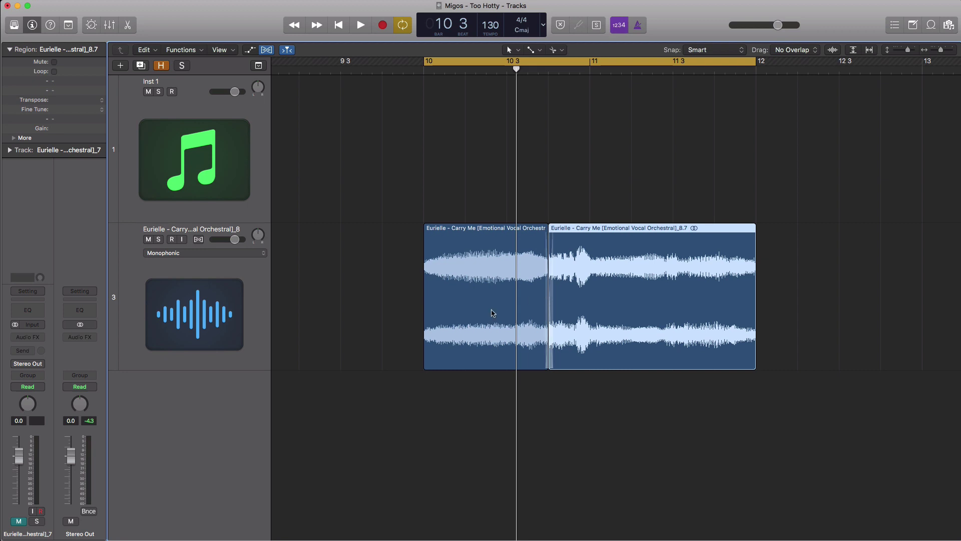
pyautogui.click(430, 304)
pyautogui.click(755, 297)
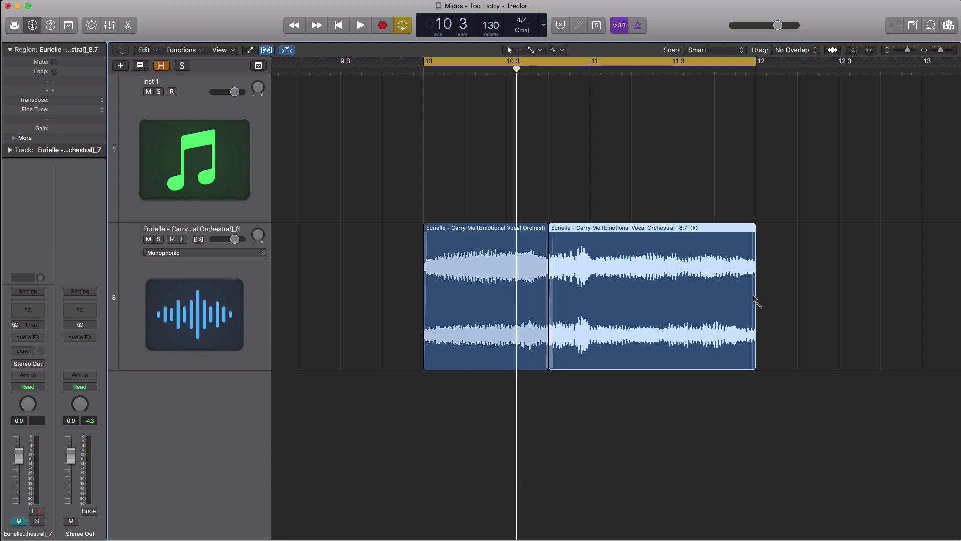
pyautogui.press('space')
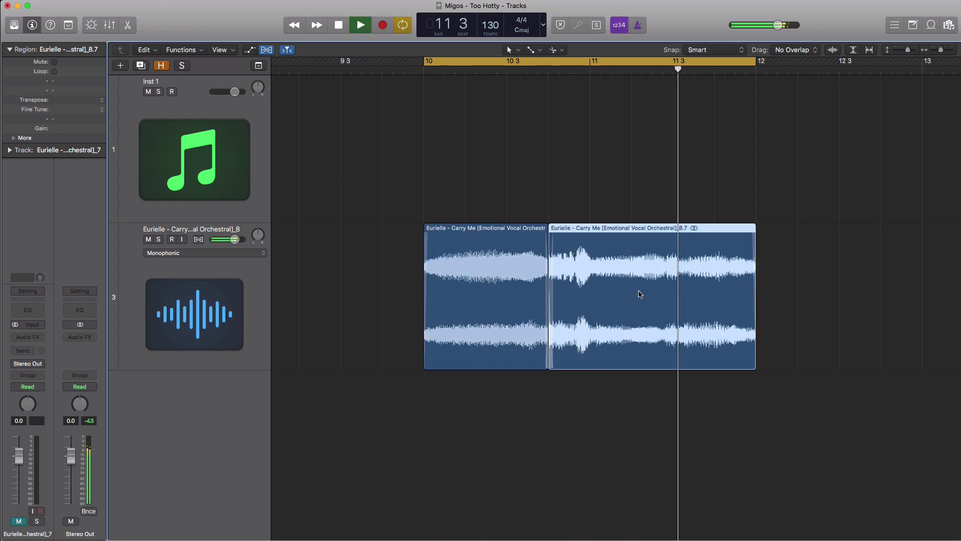
# Shorten the fades on both sides of the split in the vocal sample, and play the loop again
pyautogui.scroll(3, 564, 298)
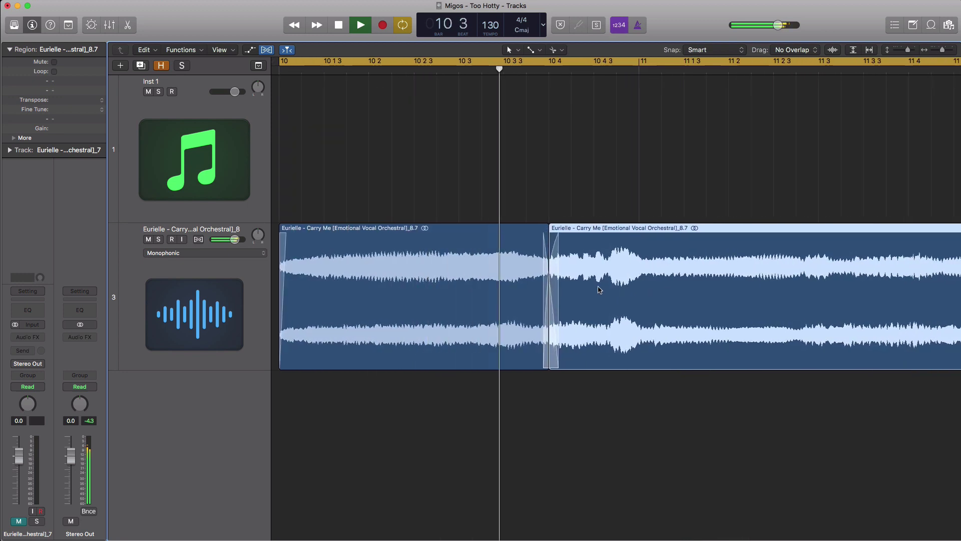
pyautogui.press('space')
pyautogui.moveTo(557, 292); pyautogui.dragTo(551, 294)
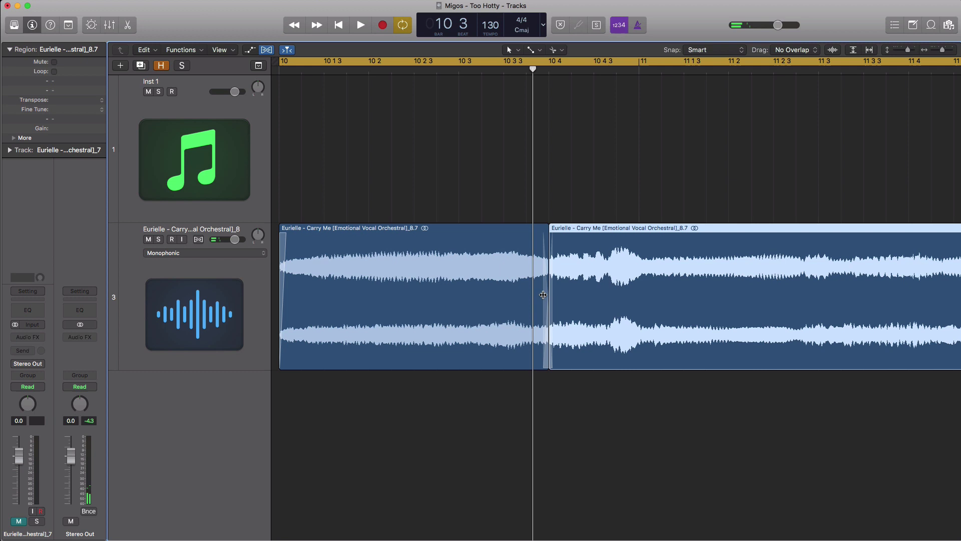
pyautogui.click(544, 295)
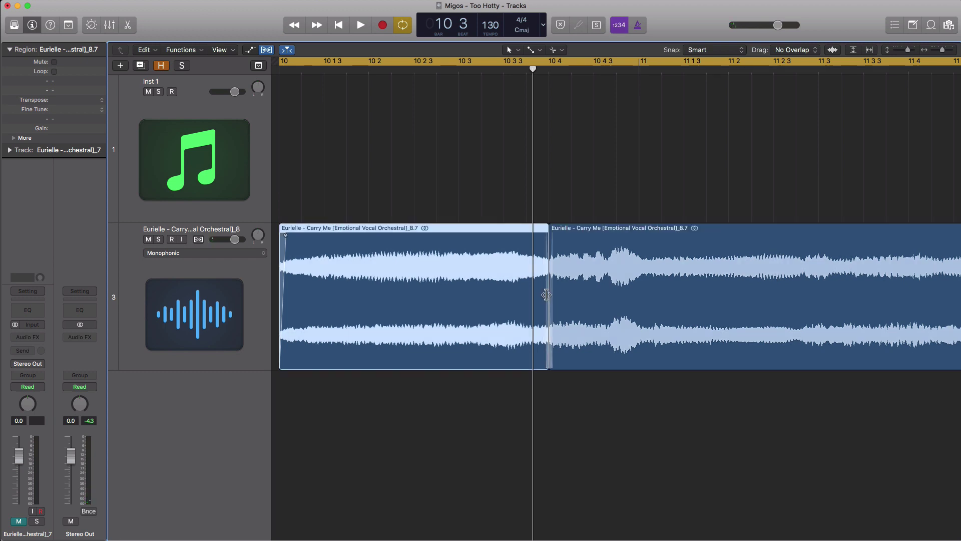
pyautogui.press('space')
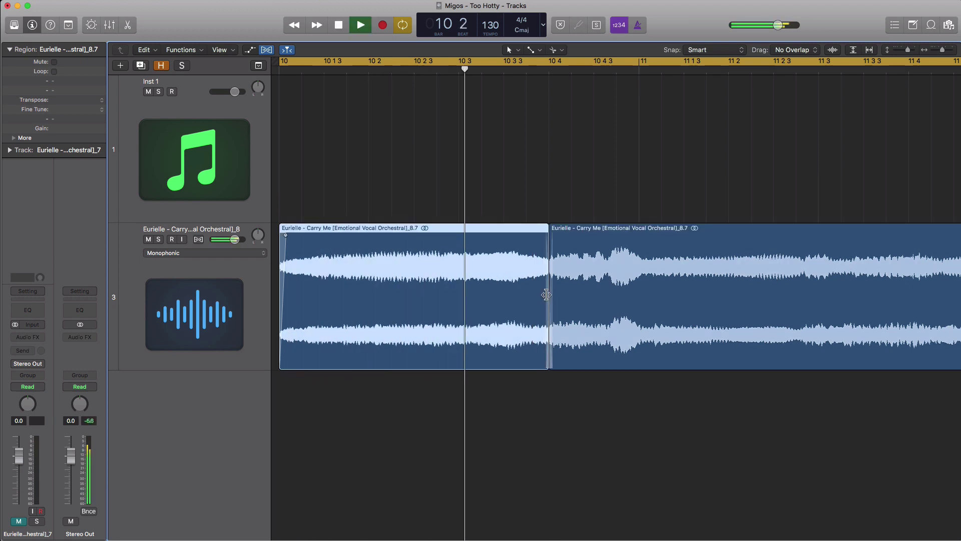
pyautogui.scroll(-5, 547, 295)
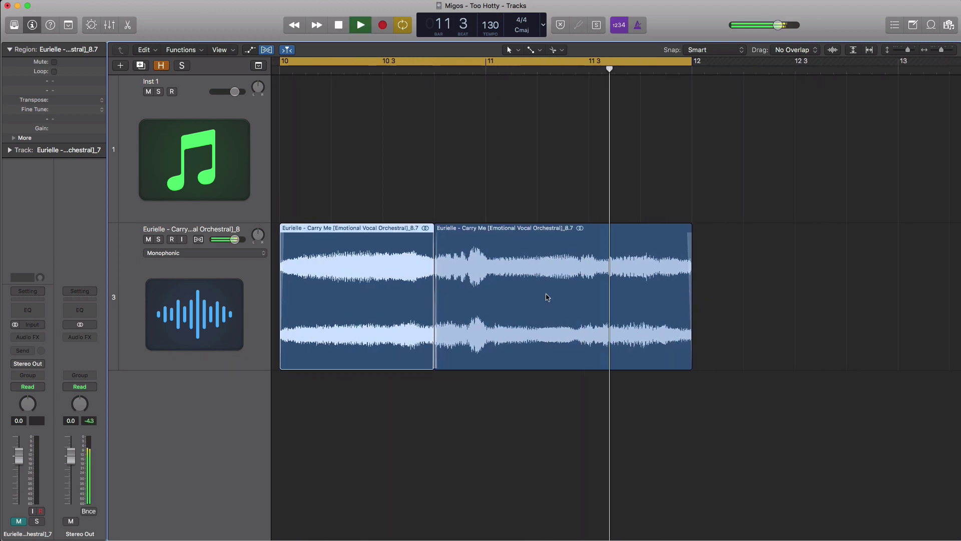
pyautogui.hscroll(-4, 547, 297)
pyautogui.press('space')
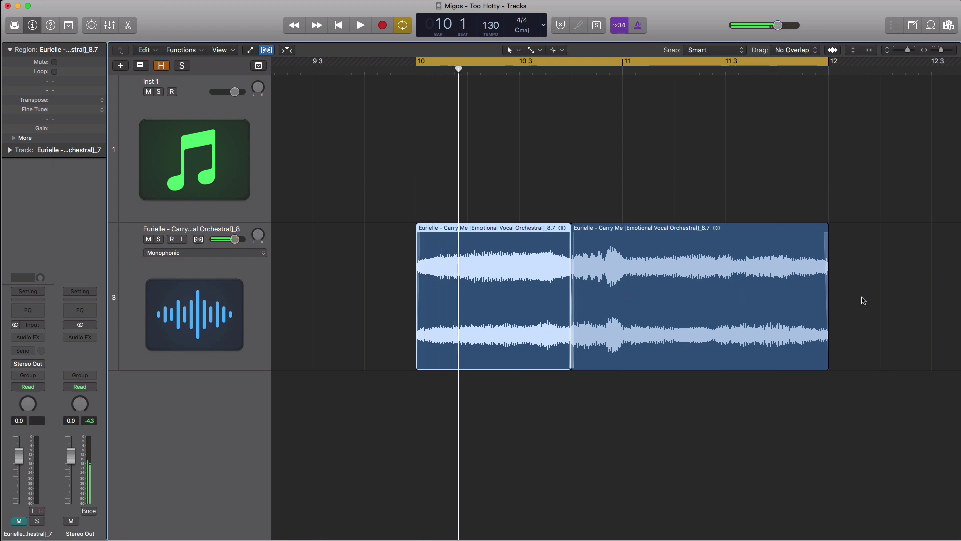
# Bounce both sample pieces in place to a new track named too hotty chop, muting the source
pyautogui.moveTo(863, 300); pyautogui.dragTo(515, 294)
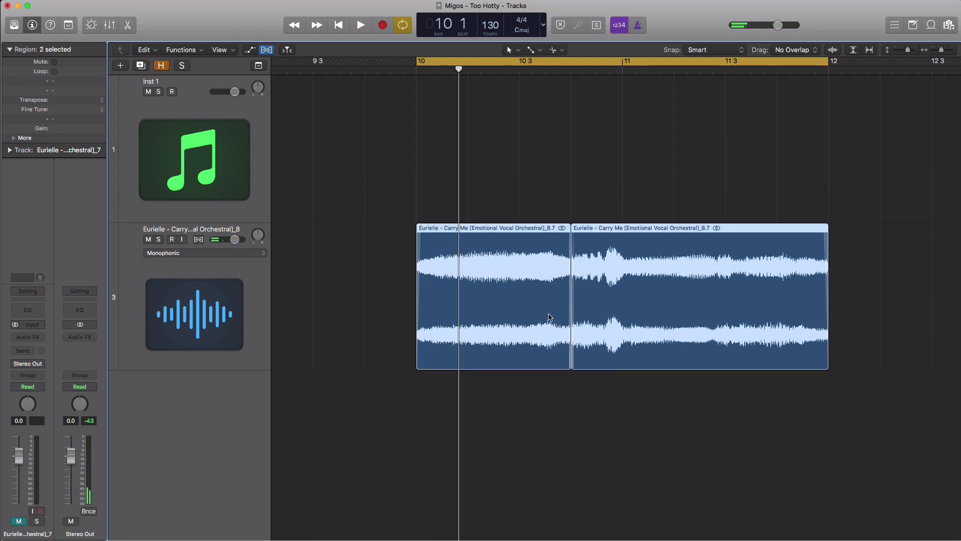
pyautogui.rightClick(521, 287)
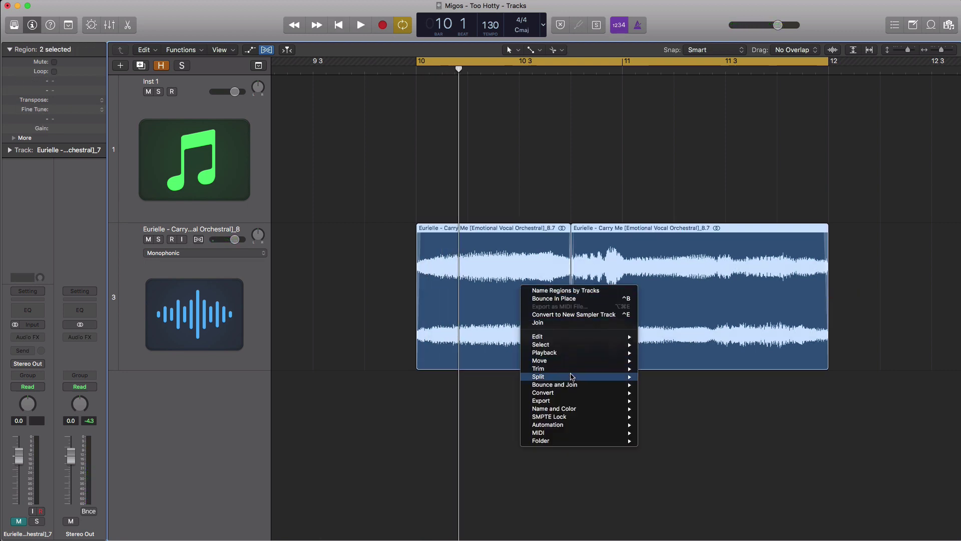
pyautogui.click(560, 299)
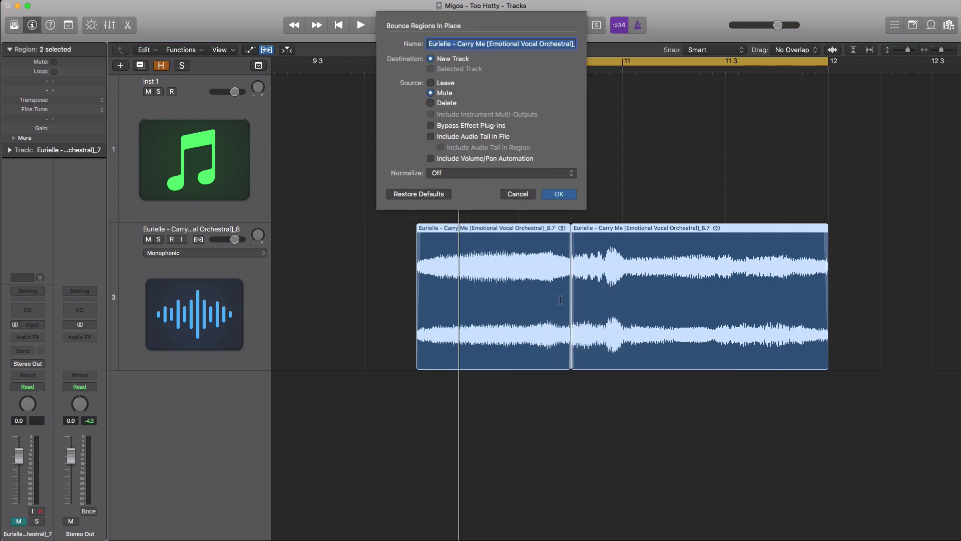
pyautogui.write('too hotty chop')
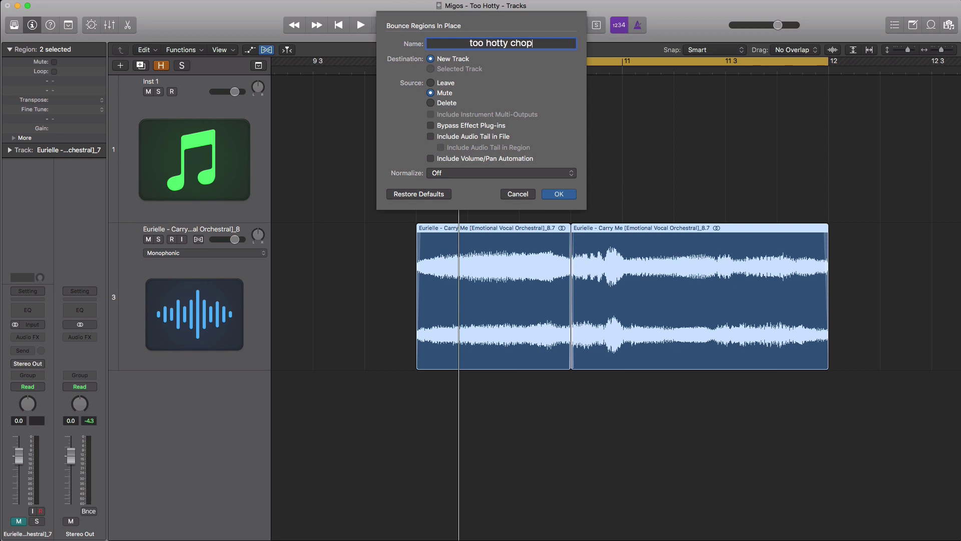
pyautogui.press('Return')
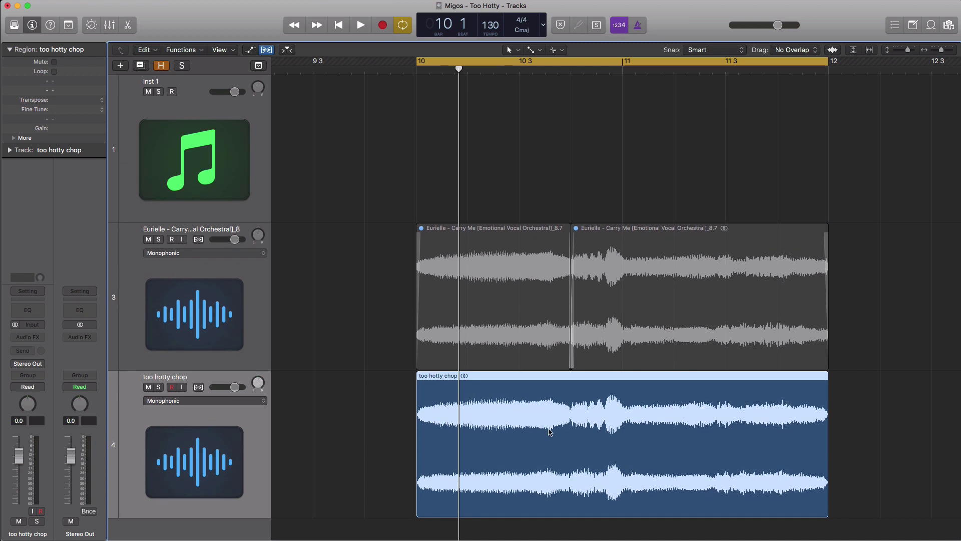
# Play the bounced loop and delete the original Eurielle track together with its two muted regions
pyautogui.press('space')
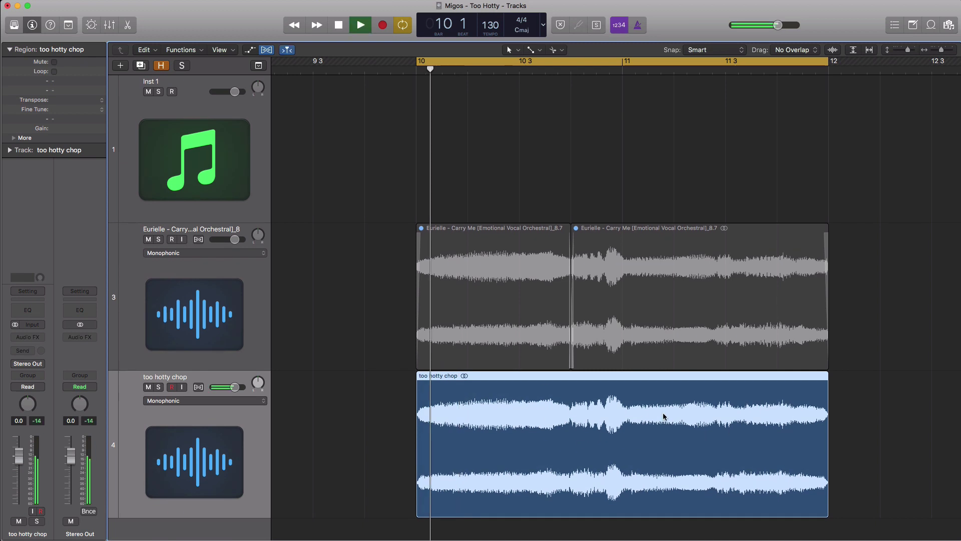
pyautogui.click(247, 311)
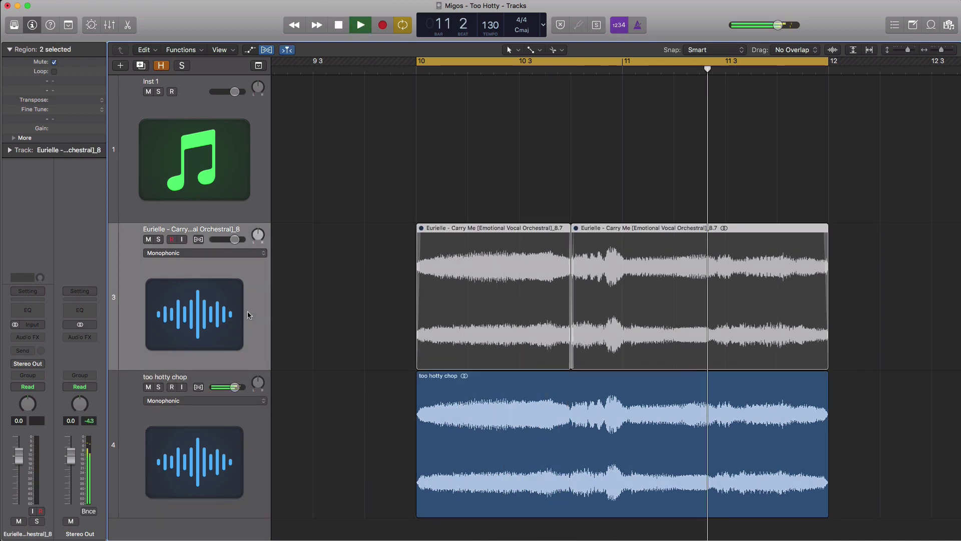
pyautogui.press('space')
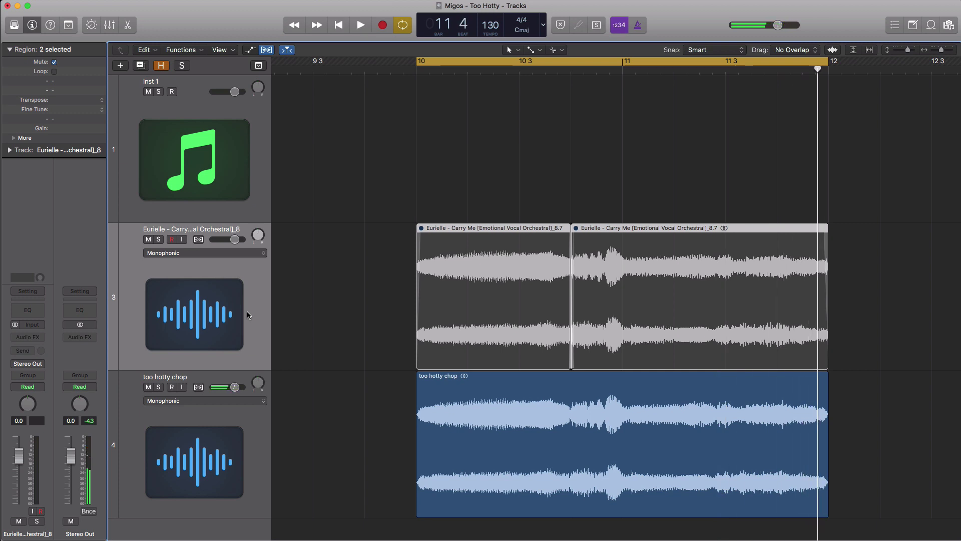
pyautogui.press('BackSpace')
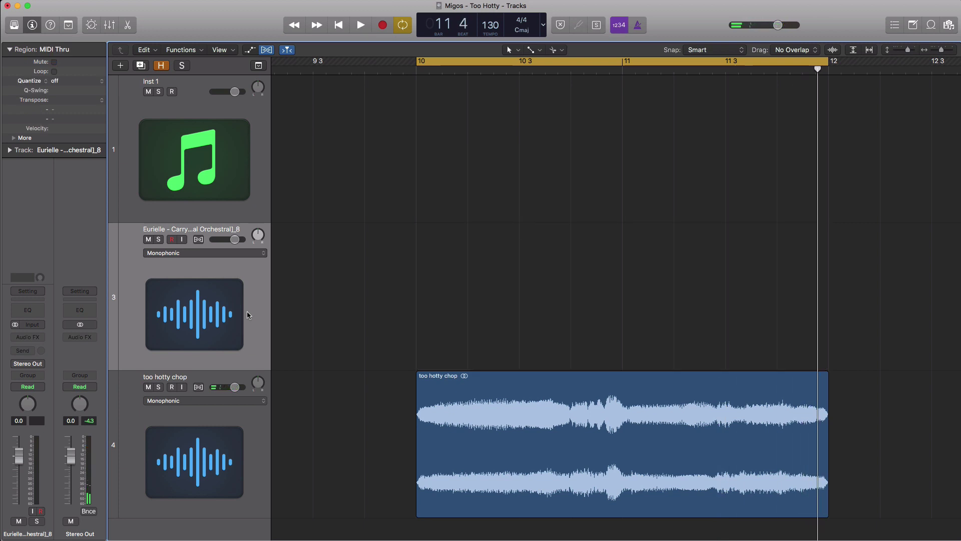
pyautogui.press('super+BackSpace')
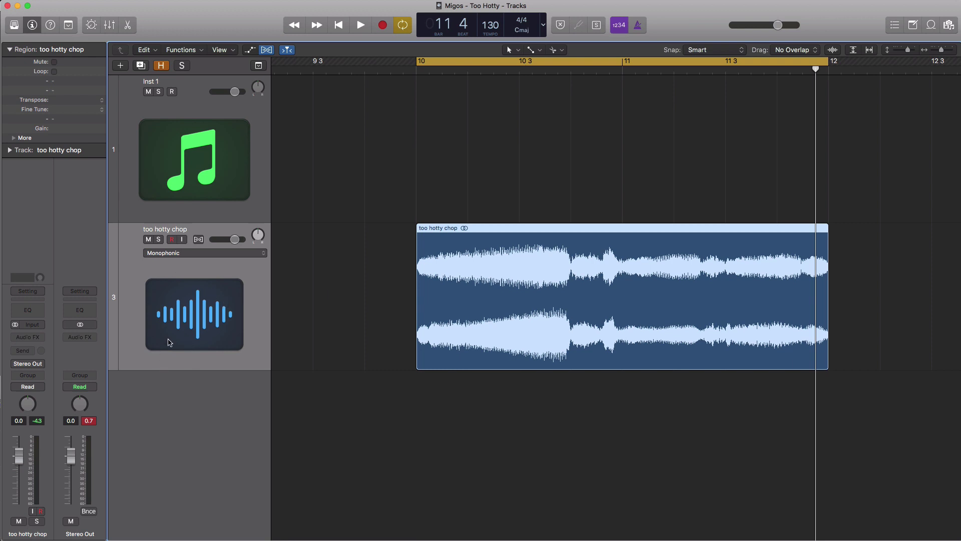
# Insert a Pitch Shifter on the too hotty chop track with 1 semitone and 100% mix, and play the result
pyautogui.click(28, 341)
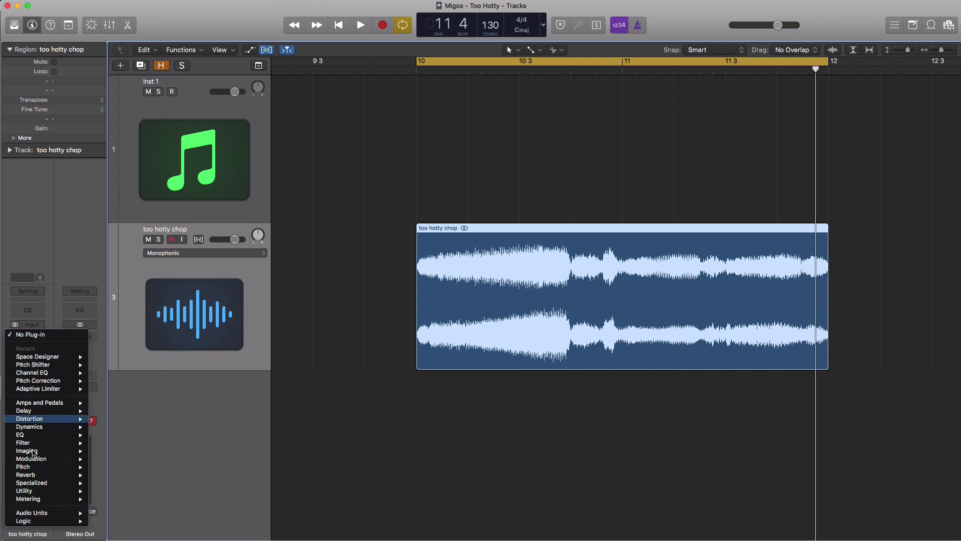
pyautogui.moveTo(42, 367)
pyautogui.click(110, 365)
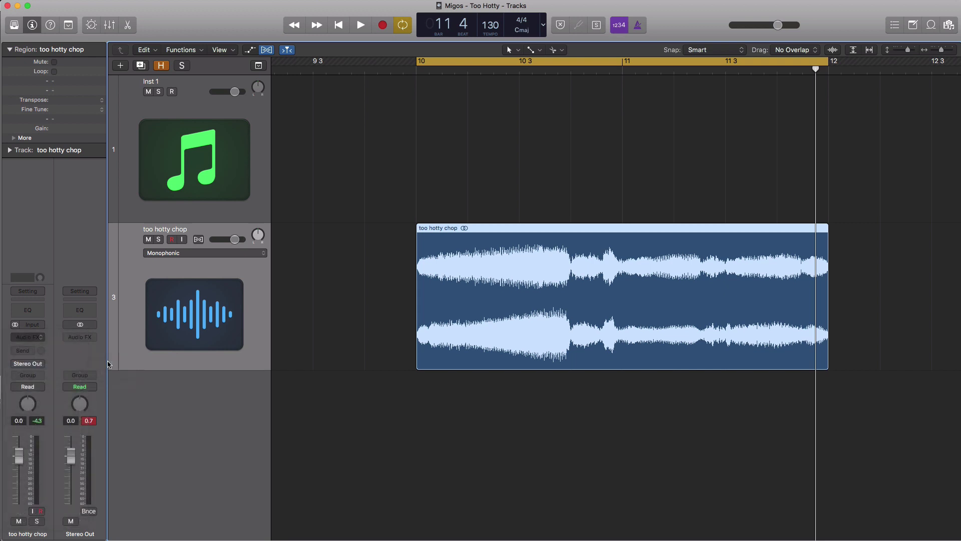
pyautogui.moveTo(61, 125); pyautogui.dragTo(61, 153)
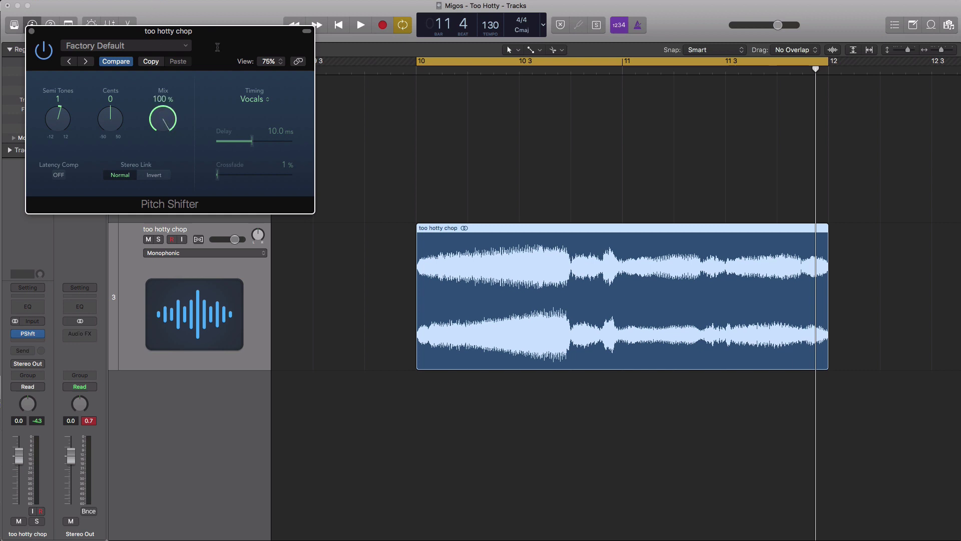
pyautogui.moveTo(218, 47); pyautogui.dragTo(288, 141)
pyautogui.press('space')
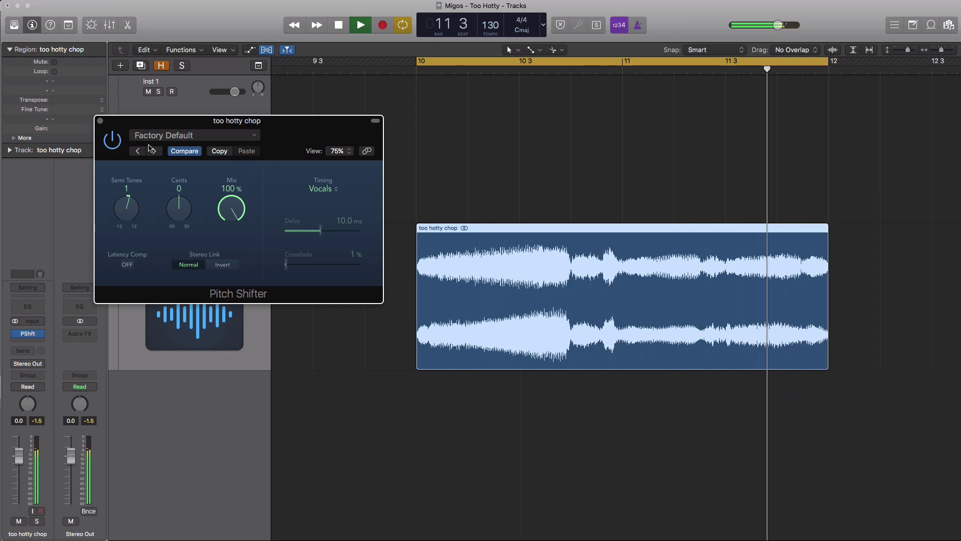
pyautogui.press('space')
pyautogui.click(100, 121)
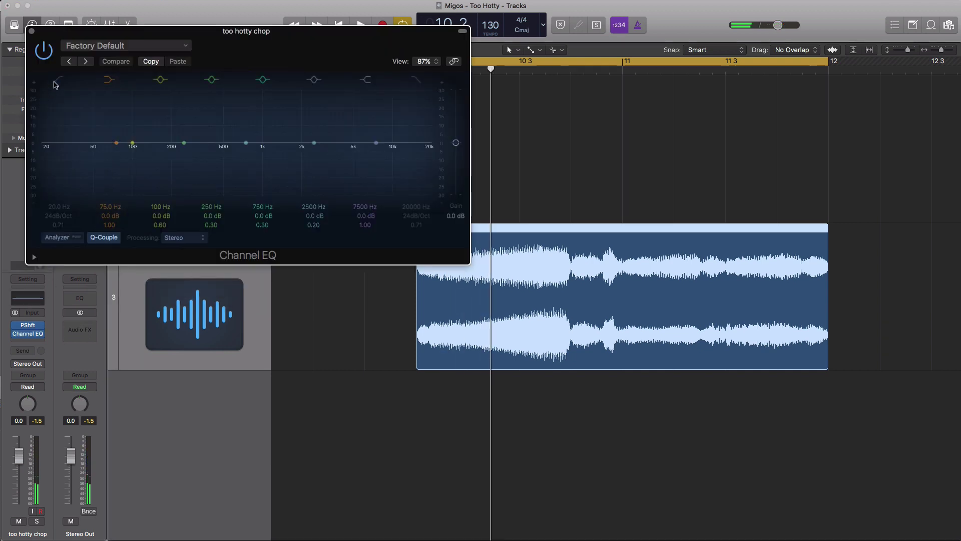
# In a Channel EQ on the chop track, set a low cut at 130 Hz and a +2.0 dB boost at 2050 Hz, and play the loop
pyautogui.moveTo(60, 158); pyautogui.dragTo(147, 150)
pyautogui.press('space')
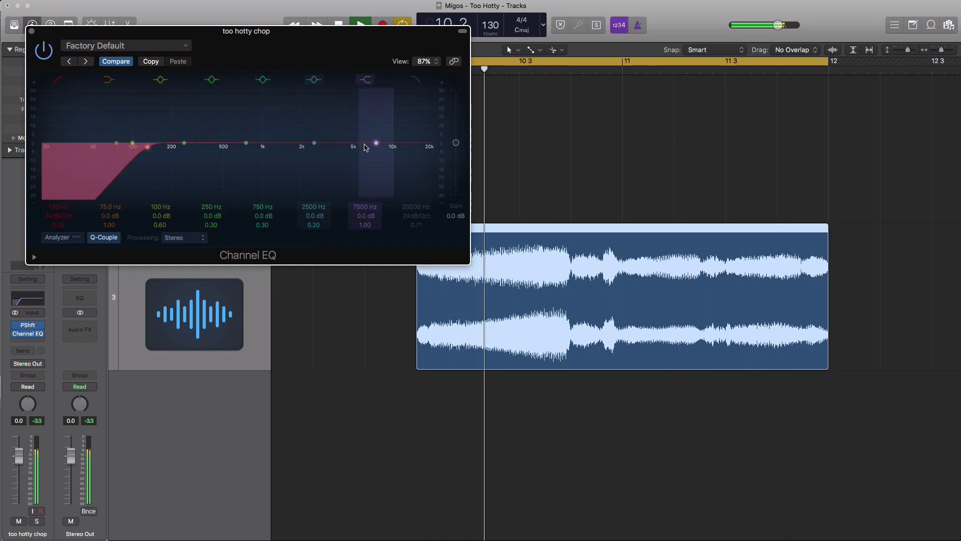
pyautogui.press('space')
pyautogui.moveTo(313, 145); pyautogui.dragTo(303, 144)
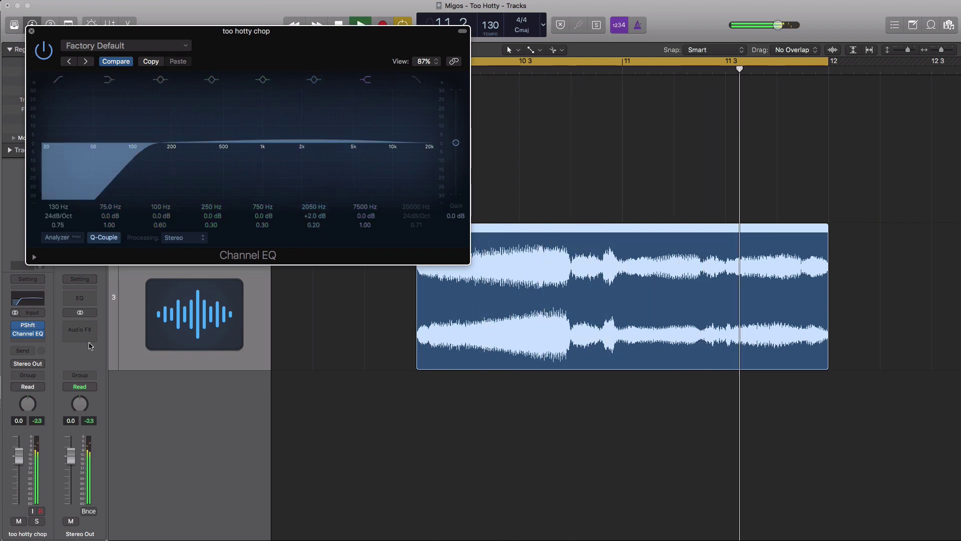
# Add a stereo PlatinumVerb to the chop track, raise its wet output to 40%, and play the result
pyautogui.click(28, 333)
pyautogui.click(28, 342)
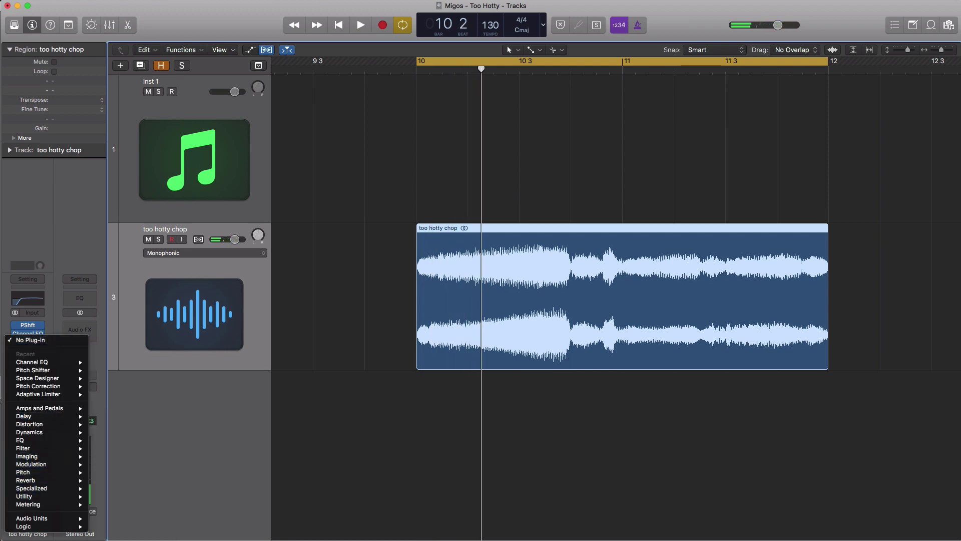
pyautogui.moveTo(36, 482)
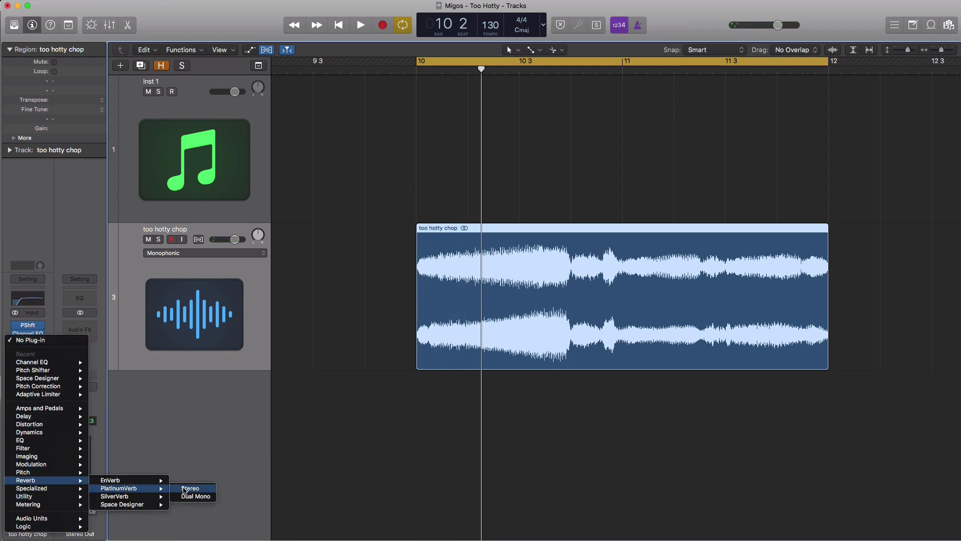
pyautogui.click(184, 489)
pyautogui.press('space')
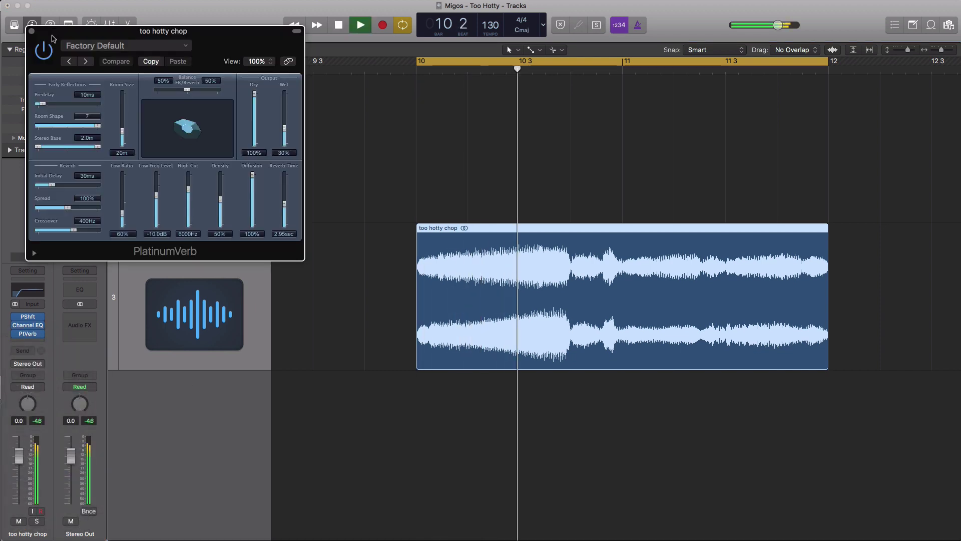
pyautogui.moveTo(53, 38); pyautogui.dragTo(100, 114)
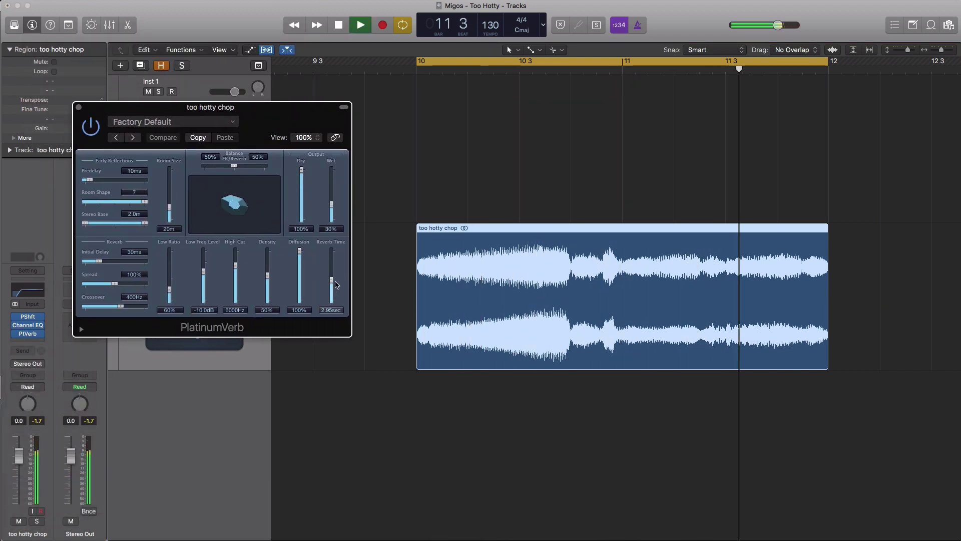
pyautogui.moveTo(332, 205); pyautogui.dragTo(333, 201)
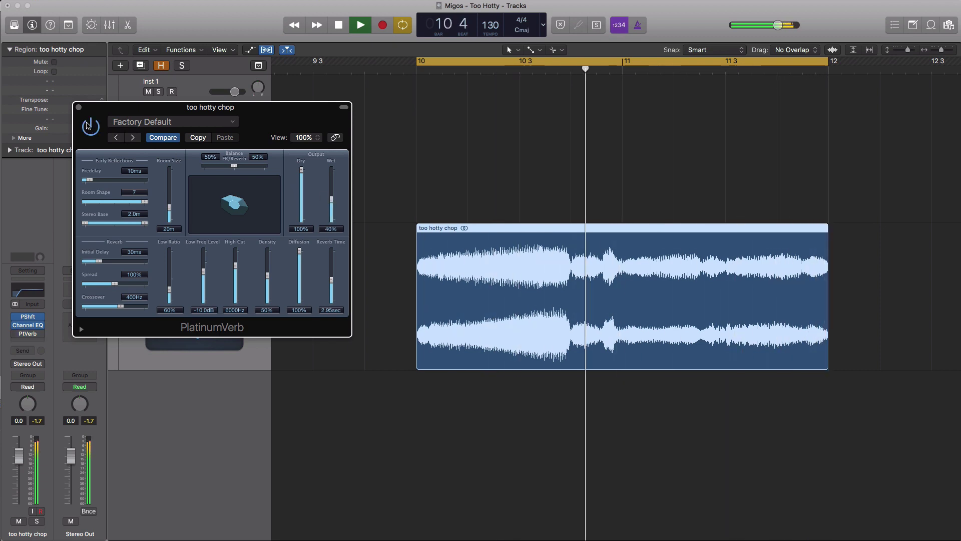
pyautogui.click(78, 107)
pyautogui.press('space')
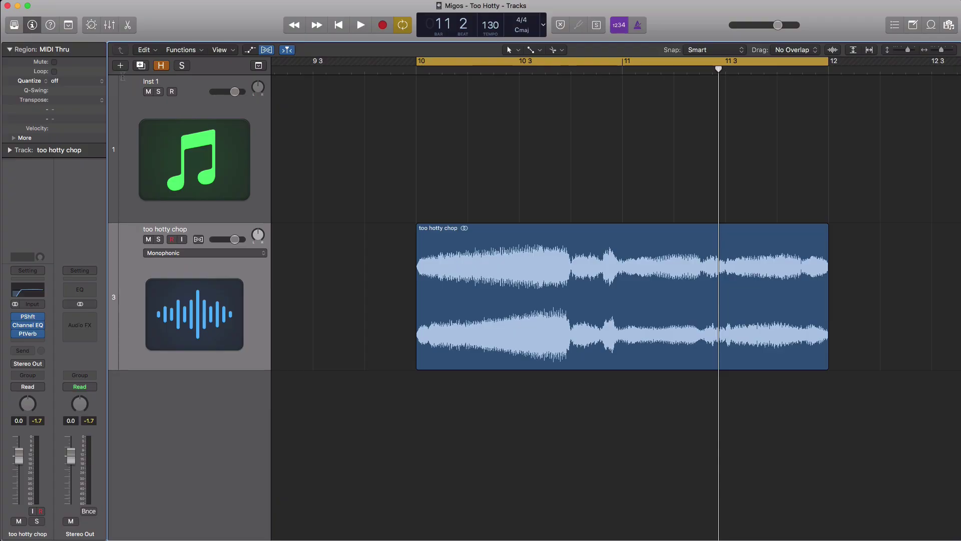
# Add one new software instrument track, delete the empty Inst 1 track, and select the new Inst 2 track
pyautogui.click(121, 67)
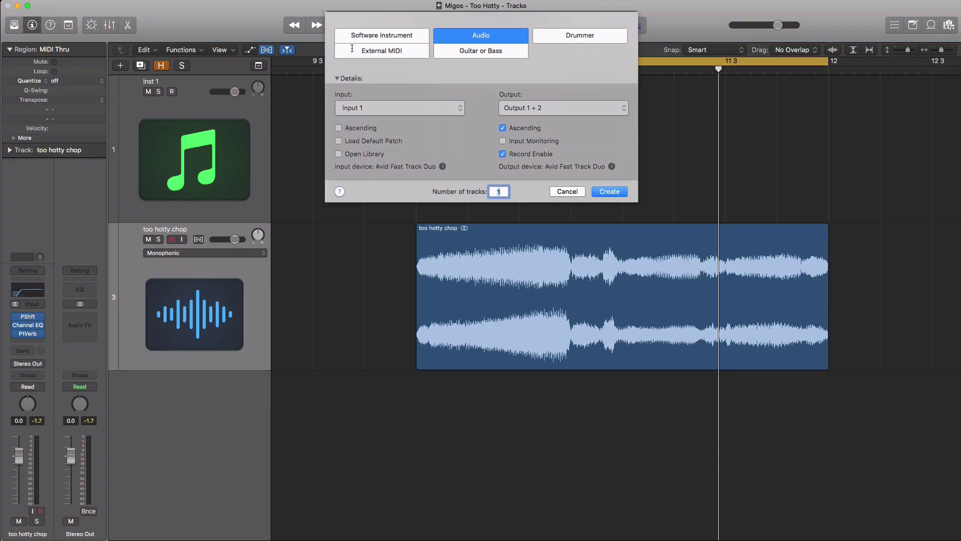
pyautogui.click(365, 36)
pyautogui.press('Return')
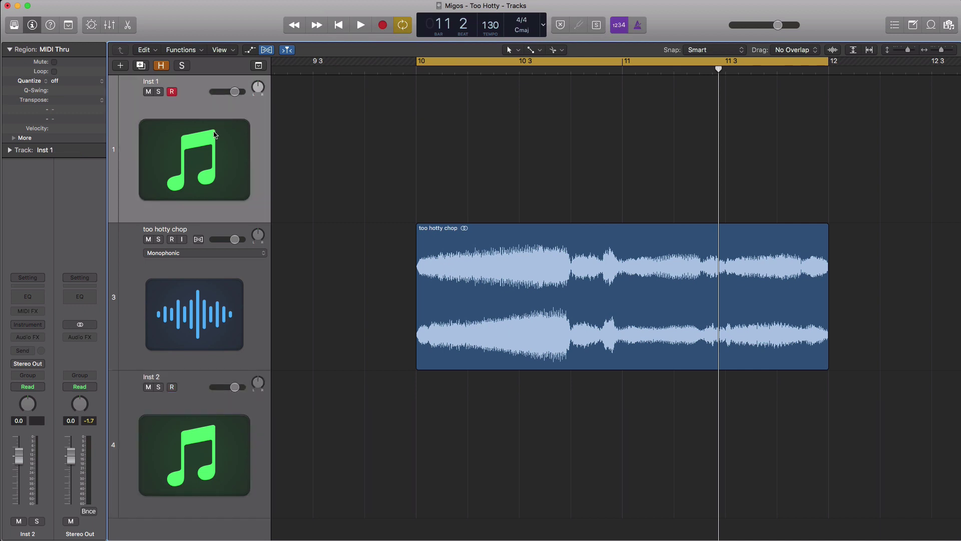
pyautogui.press('super+BackSpace')
pyautogui.click(186, 295)
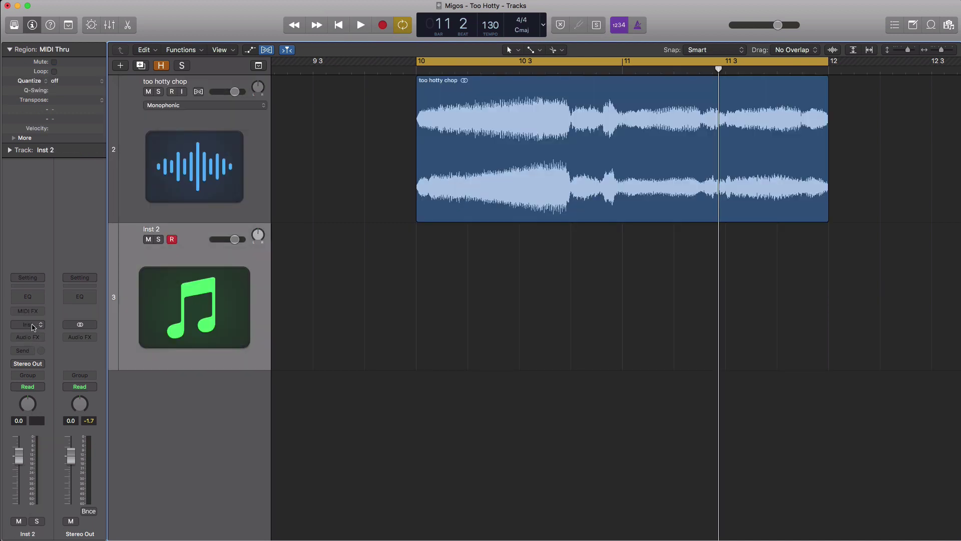
# Load EXS24 on the Inst 2 track with the too hotty drum kit from the Migos - Too Hotty instruments
pyautogui.click(34, 327)
pyautogui.moveTo(44, 354)
pyautogui.click(144, 359)
pyautogui.click(275, 79)
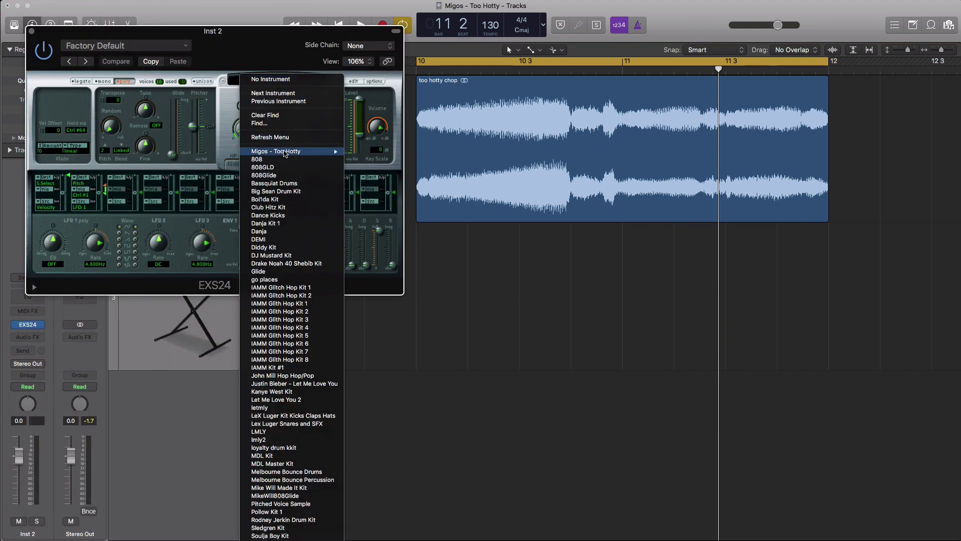
pyautogui.click(380, 151)
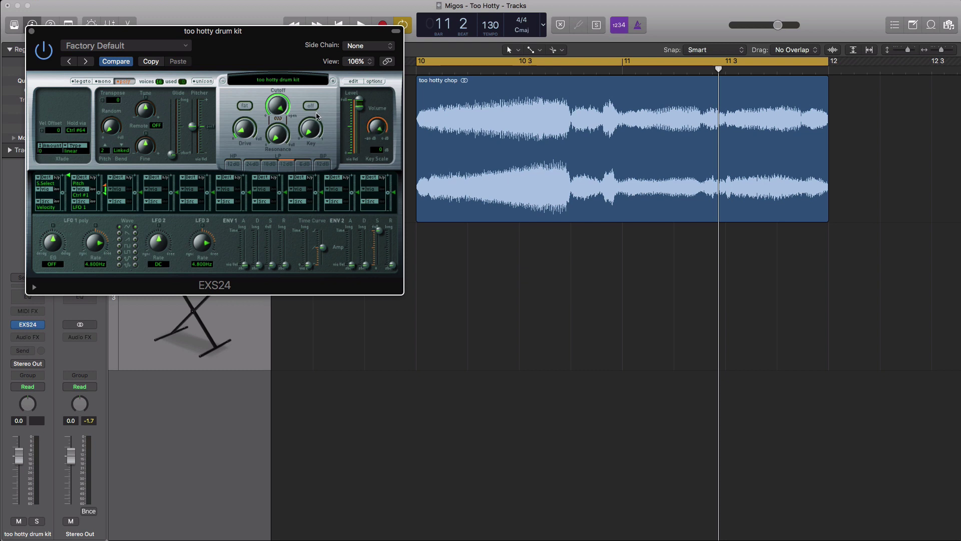
pyautogui.moveTo(134, 36); pyautogui.dragTo(335, 189)
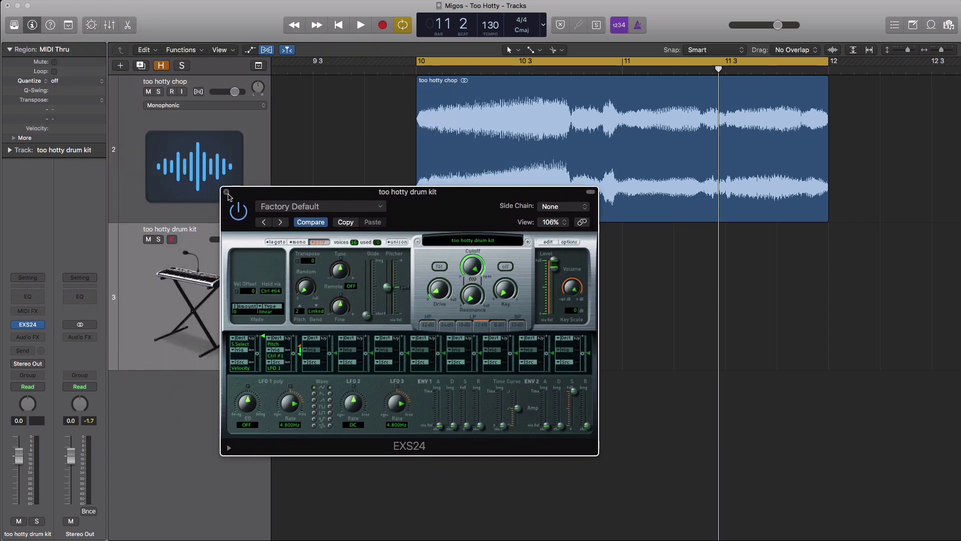
pyautogui.click(227, 192)
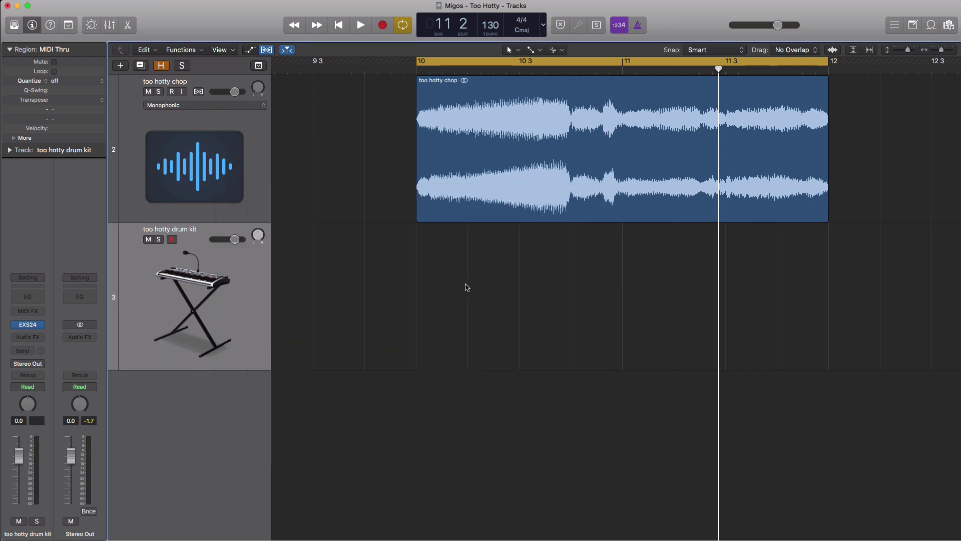
# Assign the Pencil Tool as the secondary tool and create an empty drum kit region from bar 10 to bar 12
pyautogui.click(534, 57)
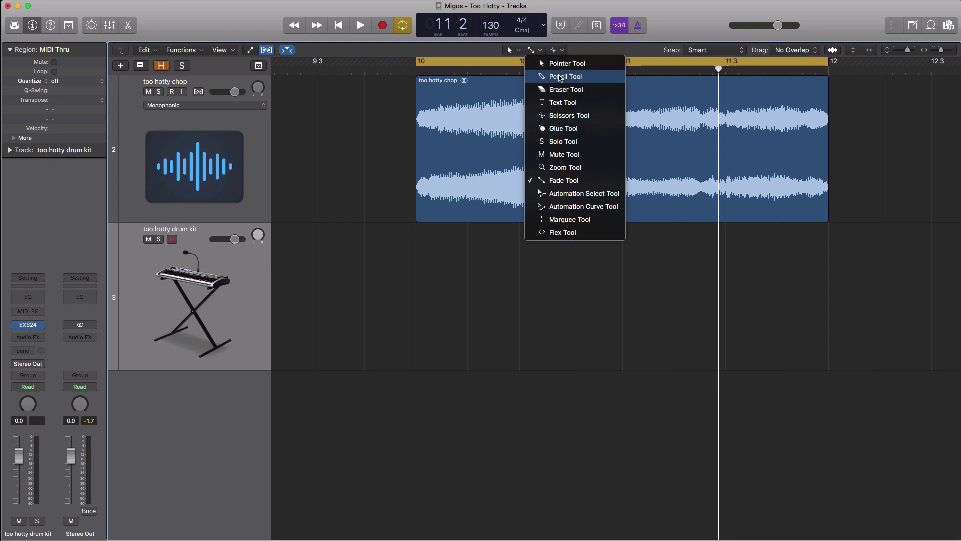
pyautogui.click(559, 65)
pyautogui.click(531, 49)
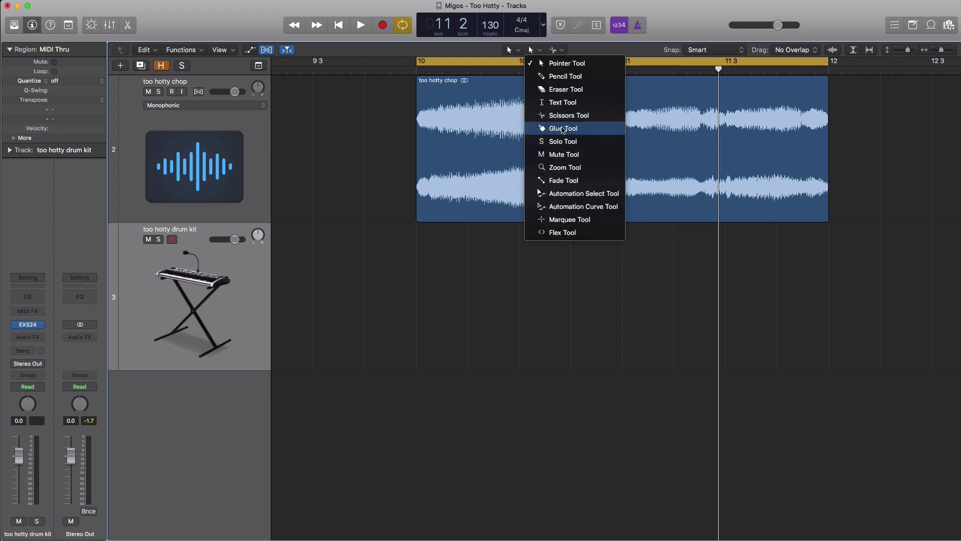
pyautogui.click(556, 67)
pyautogui.click(530, 53)
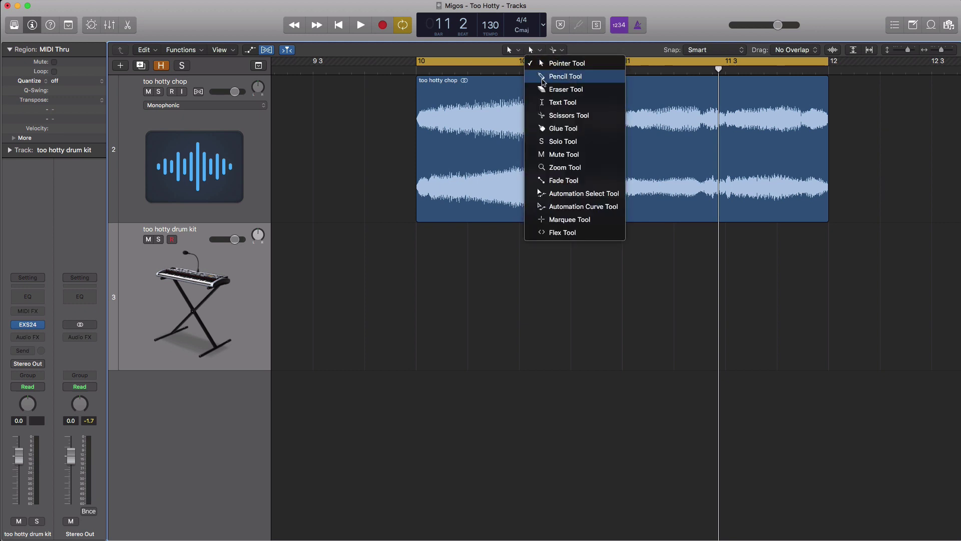
pyautogui.click(565, 76)
pyautogui.click(524, 315)
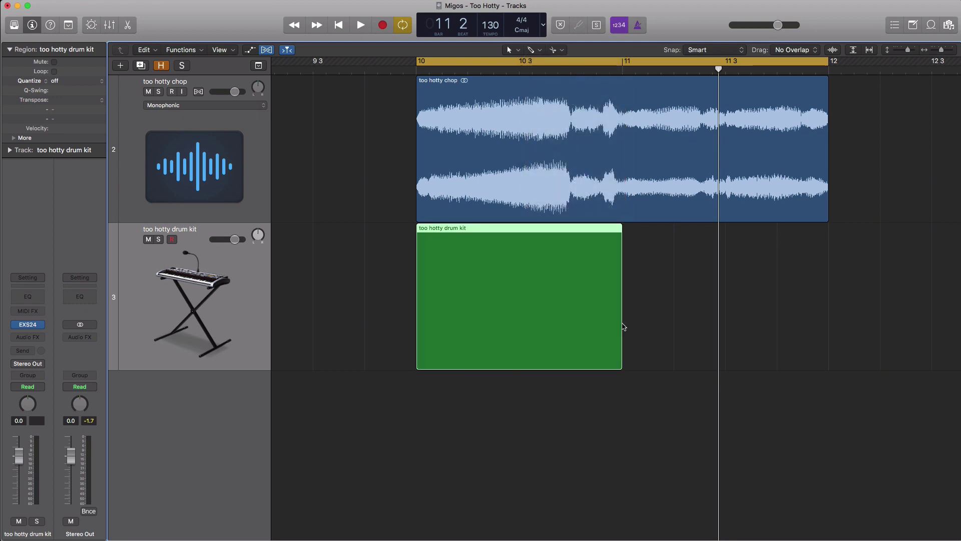
pyautogui.moveTo(662, 325); pyautogui.dragTo(826, 326)
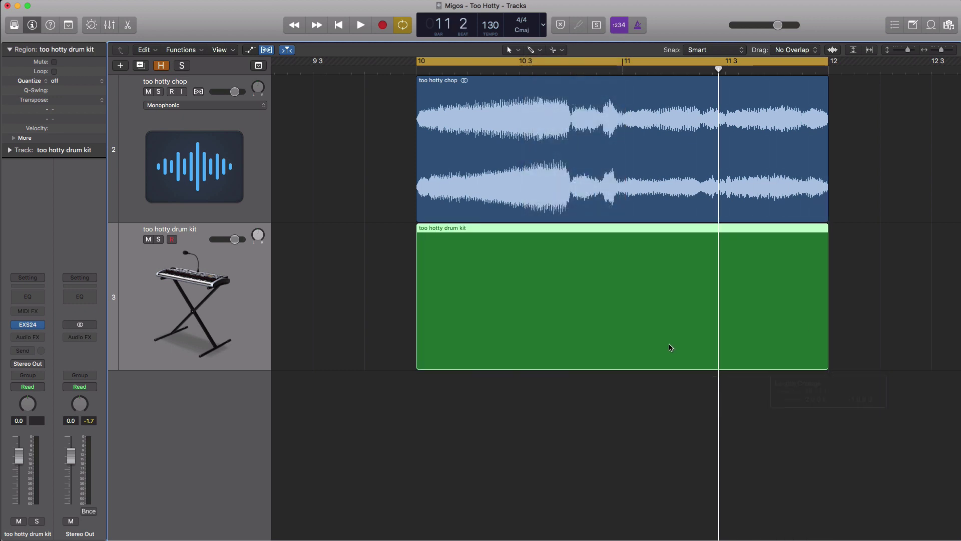
# Copy the too hotty chop region three times back to back up to bar 18, and extend the drum kit region to bar 18
pyautogui.press('super+Left')
pyautogui.press('super+Left')
pyautogui.hscroll(-5, 671, 348)
pyautogui.hscroll(10, 671, 347)
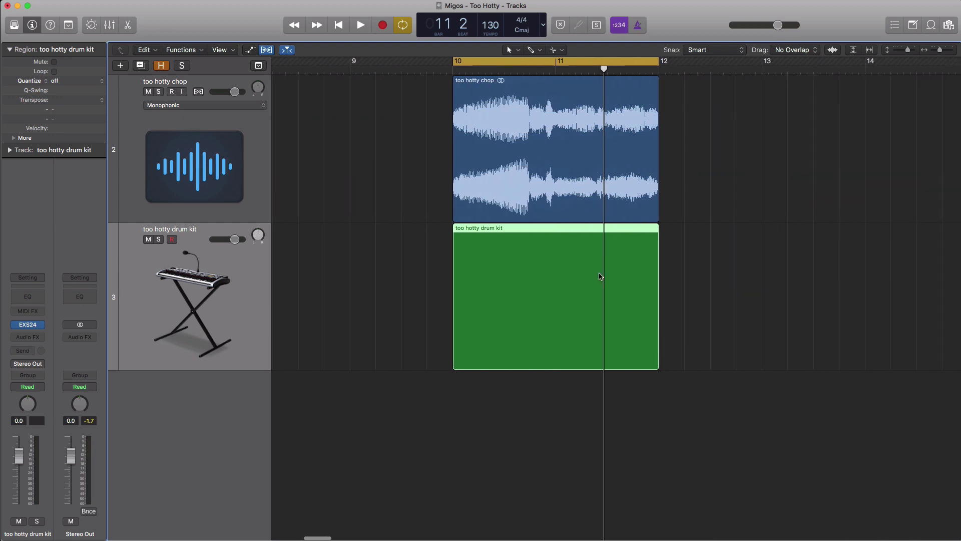
pyautogui.click(549, 175)
pyautogui.moveTo(549, 175); pyautogui.dragTo(753, 203)
pyautogui.press('super+Left')
pyautogui.press('super+Left')
pyautogui.press('super+Up')
pyautogui.press('super+Left')
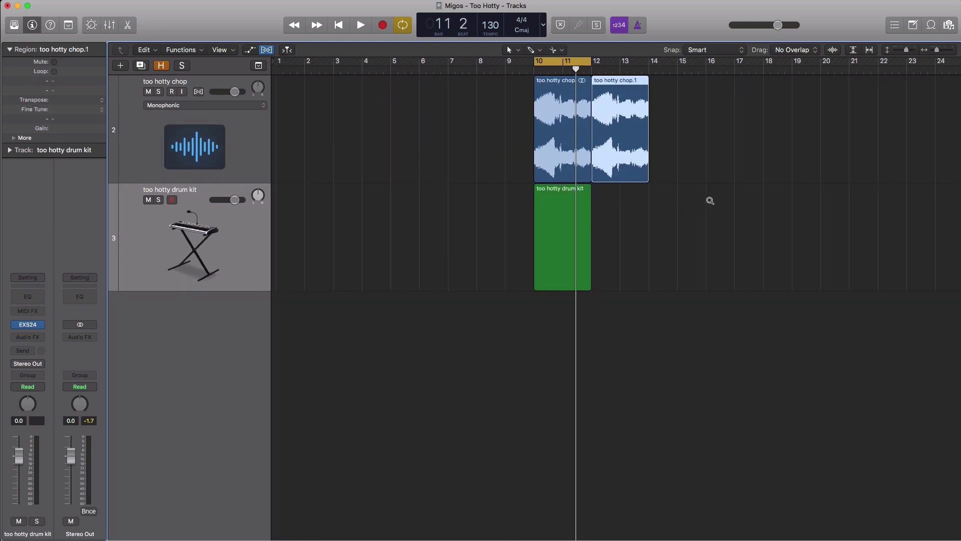
pyautogui.moveTo(682, 144)
pyautogui.mouseDown()
pyautogui.moveTo(549, 149)
pyautogui.moveTo(686, 153)
pyautogui.moveTo(675, 157)
pyautogui.mouseUp()
pyautogui.click(589, 244)
pyautogui.moveTo(589, 244); pyautogui.dragTo(763, 246)
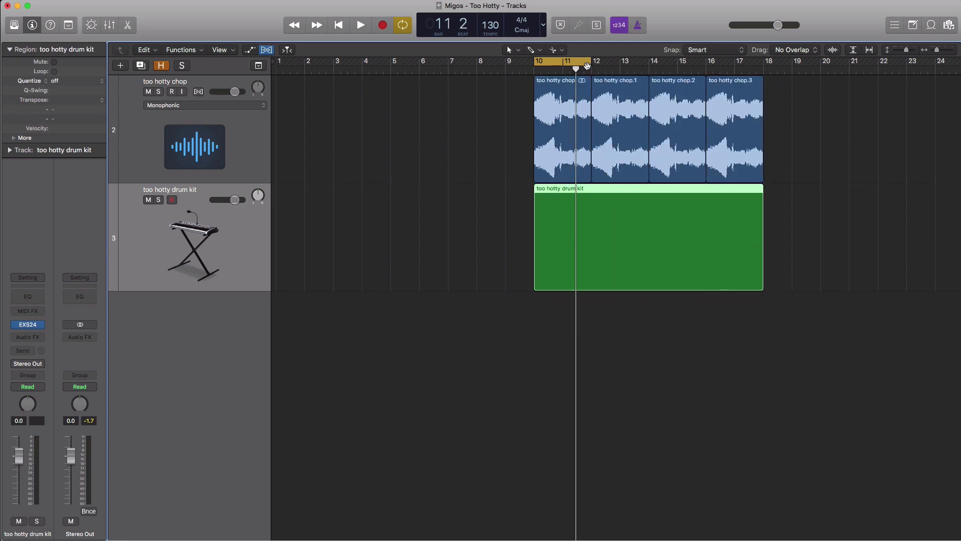
# Open the drum kit region in the Piano Roll and draw a C0 note from bar 10 to 10 4, playing it
pyautogui.press('e')
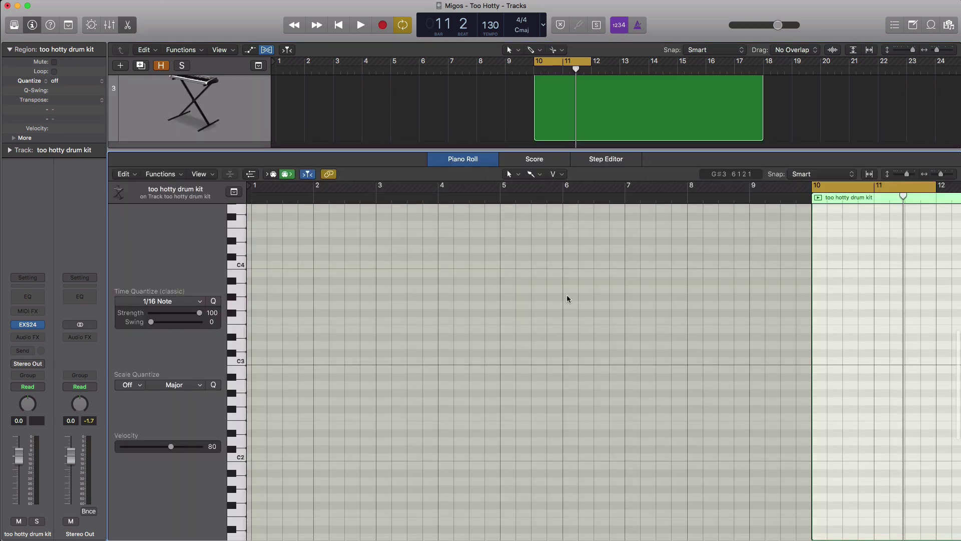
pyautogui.scroll(-10, 518, 303)
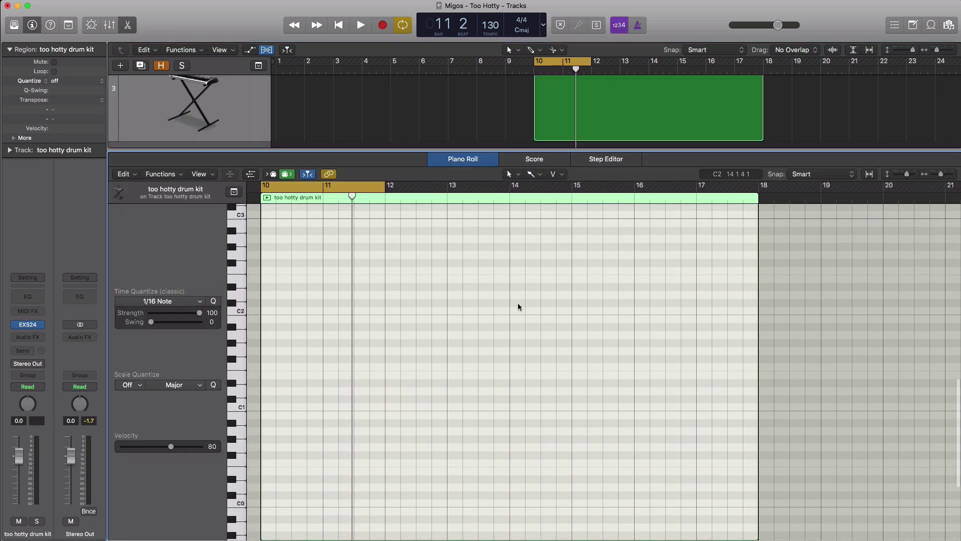
pyautogui.scroll(-3, 383, 328)
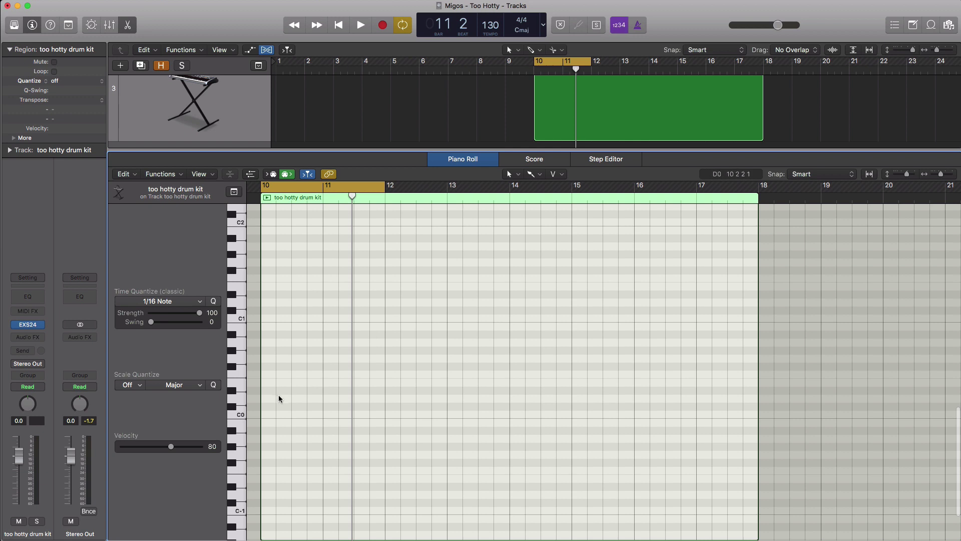
pyautogui.click(267, 416)
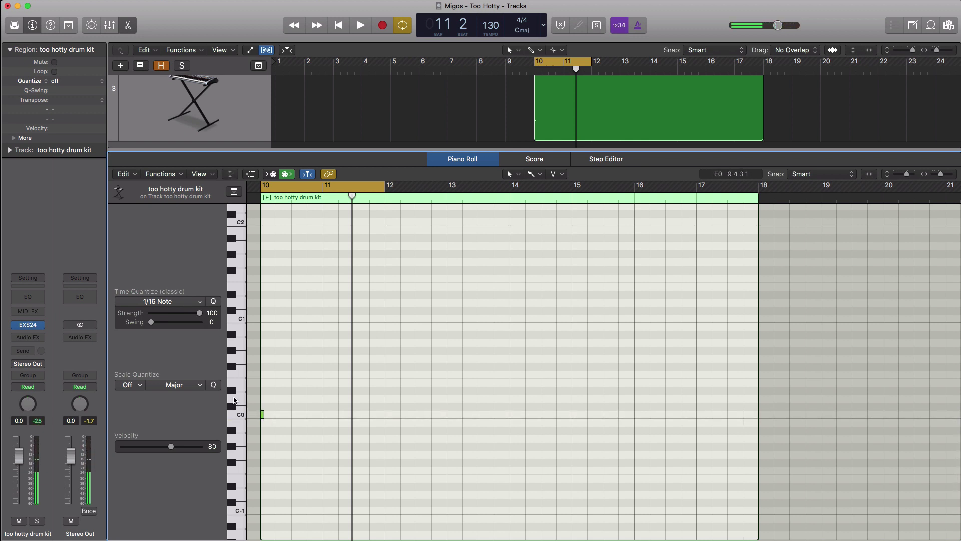
pyautogui.moveTo(262, 416); pyautogui.dragTo(317, 414)
pyautogui.keyDown('ctrl'); pyautogui.keyDown('alt'); pyautogui.click(322, 421); pyautogui.keyUp('alt'); pyautogui.keyUp('ctrl')
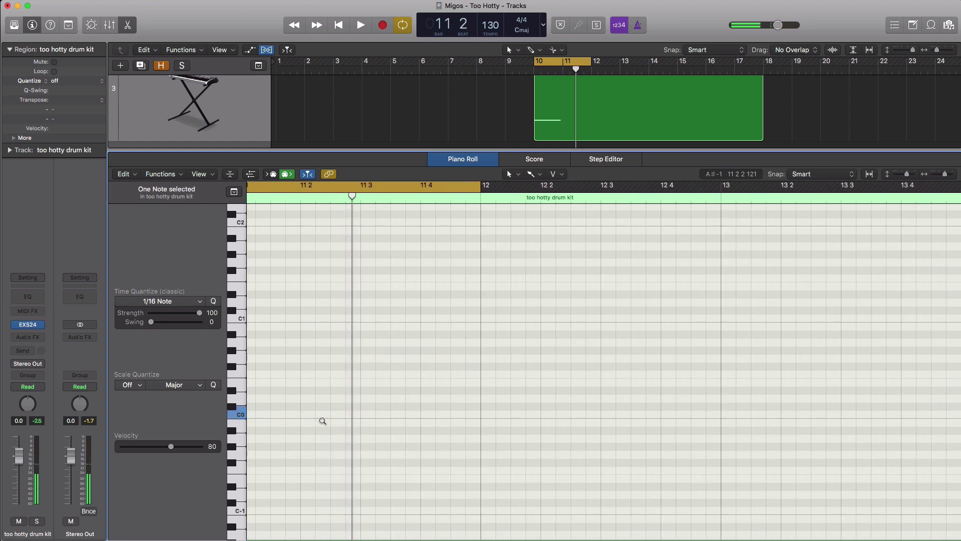
pyautogui.press('space')
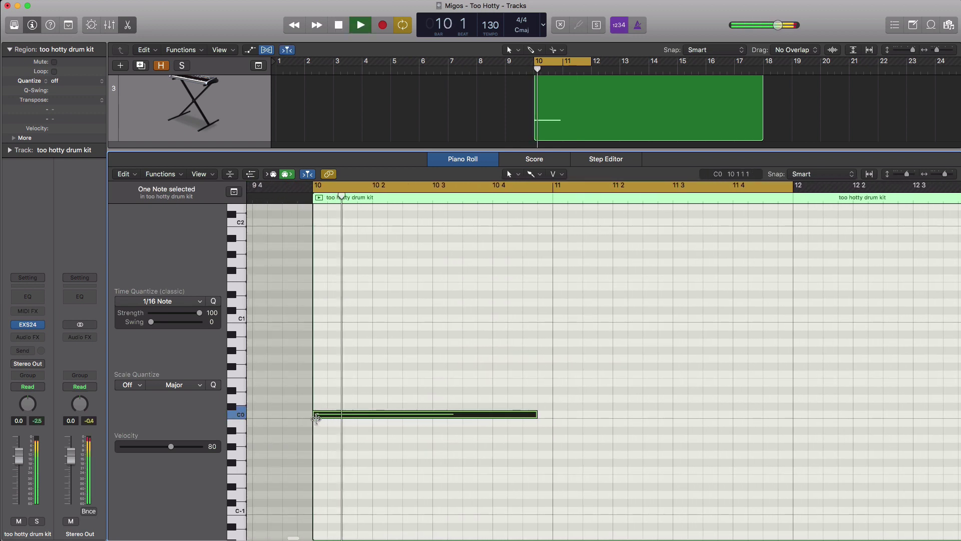
pyautogui.press('space')
pyautogui.moveTo(536, 416); pyautogui.dragTo(491, 415)
# Lower the too hotty chop track's volume to -5.7 dB and play it together with the drum note
pyautogui.scroll(3, 381, 107)
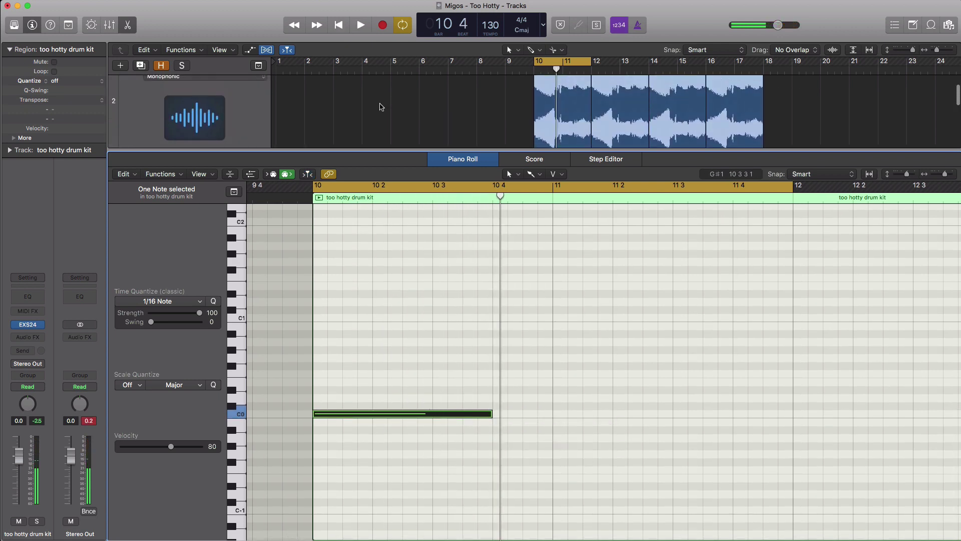
pyautogui.moveTo(233, 84); pyautogui.dragTo(227, 87)
pyautogui.press('space')
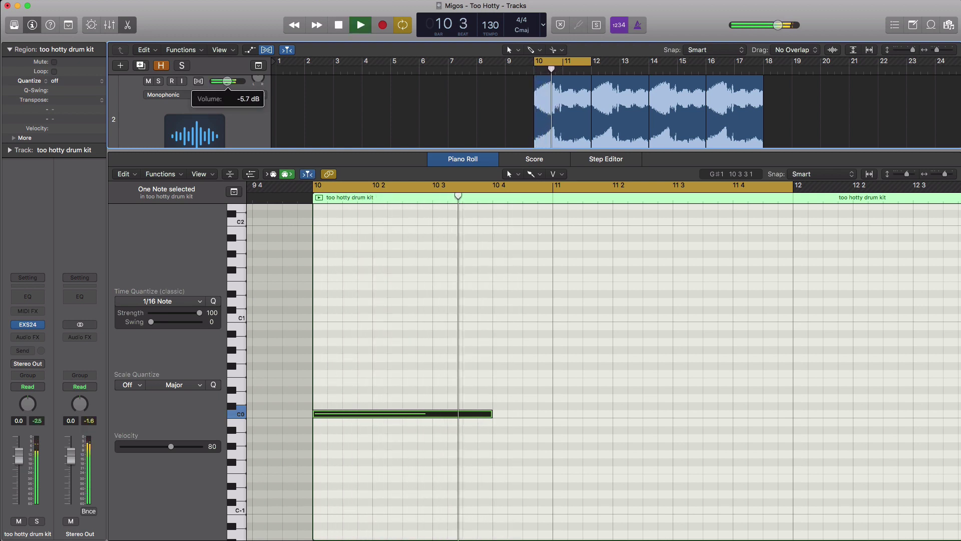
pyautogui.press('space')
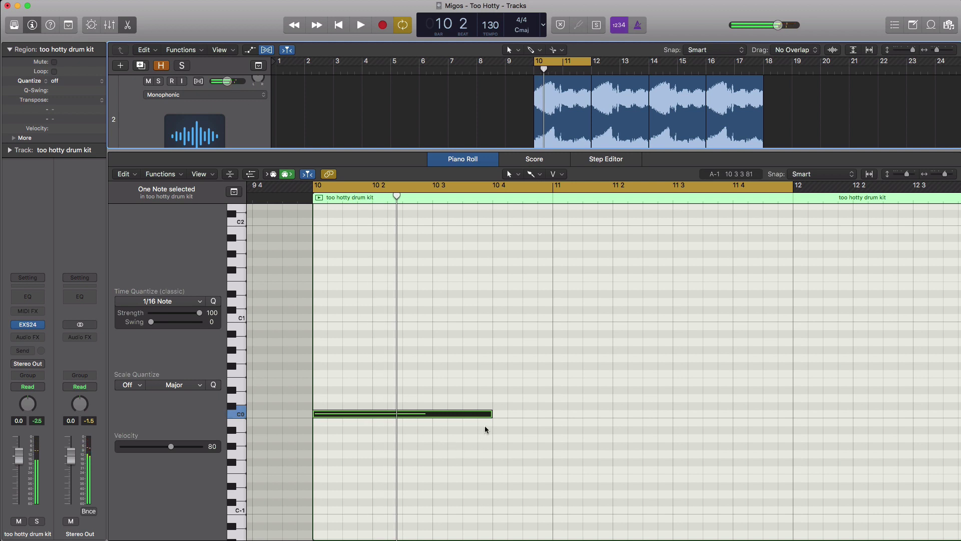
# Add a second C0 note at 10 4, lengthen it to 11 1 3, and play the loop
pyautogui.press('space')
pyautogui.keyDown('super'); pyautogui.click(500, 415); pyautogui.keyUp('super')
pyautogui.press('space')
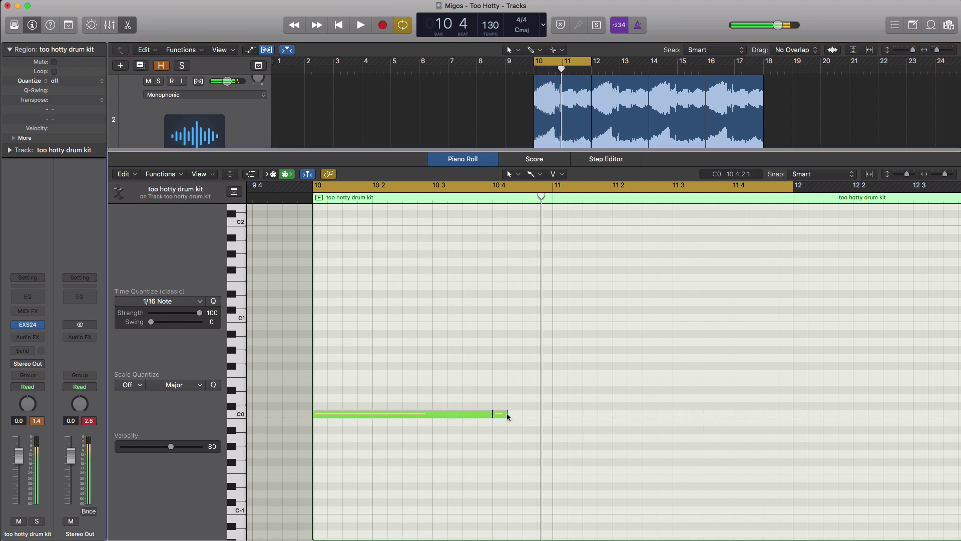
pyautogui.moveTo(507, 417); pyautogui.dragTo(580, 421)
pyautogui.press('space')
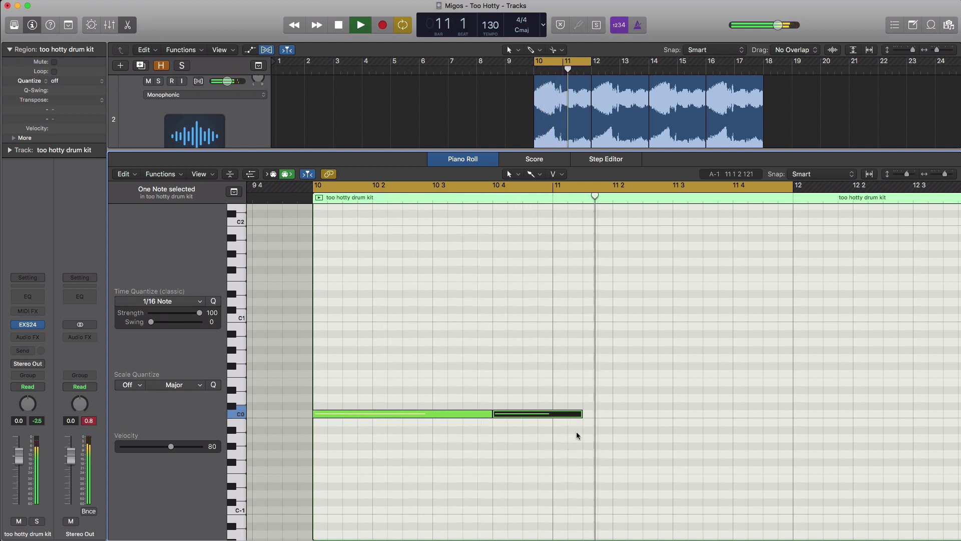
# Add a third C0 note, move it to 11 2 3, lengthen the second note to meet it, and play the loop
pyautogui.keyDown('super'); pyautogui.click(588, 415); pyautogui.keyUp('super')
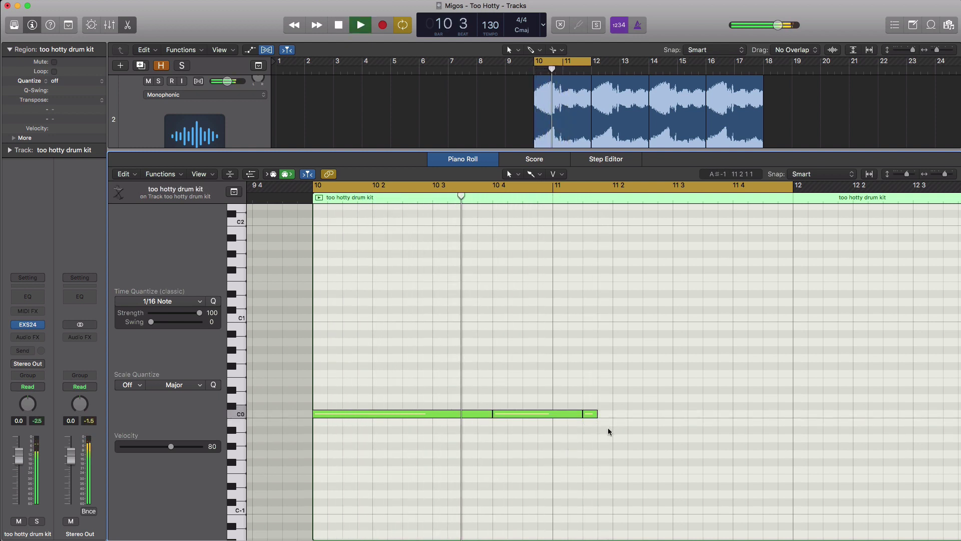
pyautogui.press('space')
pyautogui.click(589, 414)
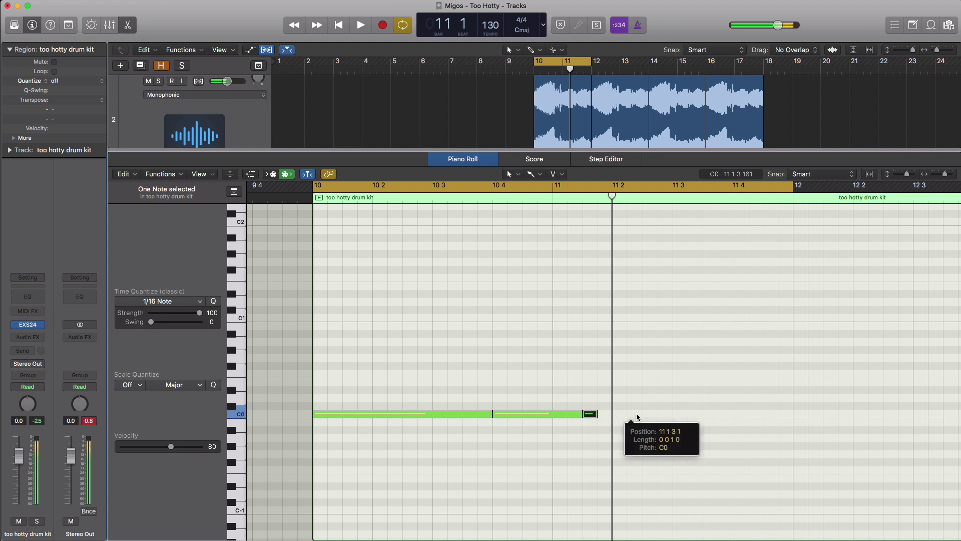
pyautogui.moveTo(637, 417); pyautogui.dragTo(649, 416)
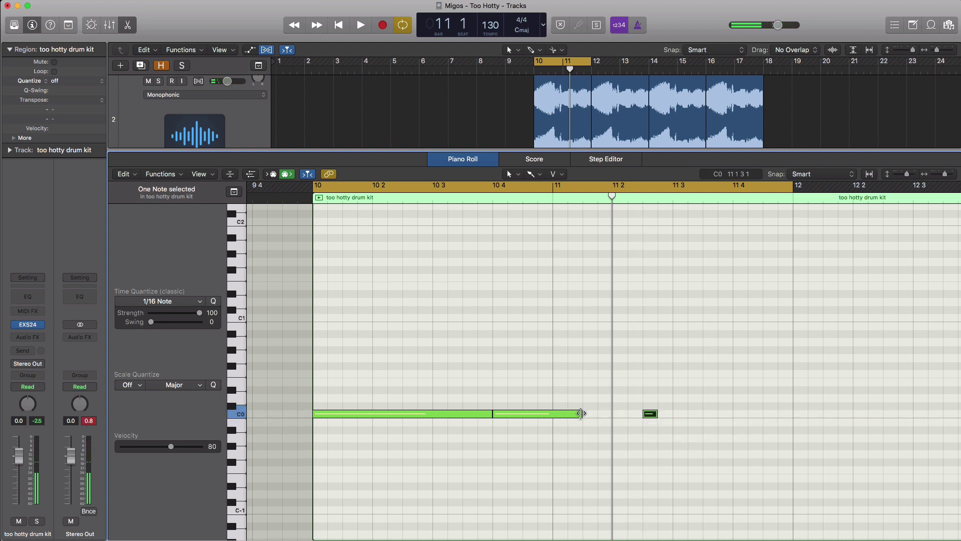
pyautogui.moveTo(581, 414); pyautogui.dragTo(641, 418)
pyautogui.press('space')
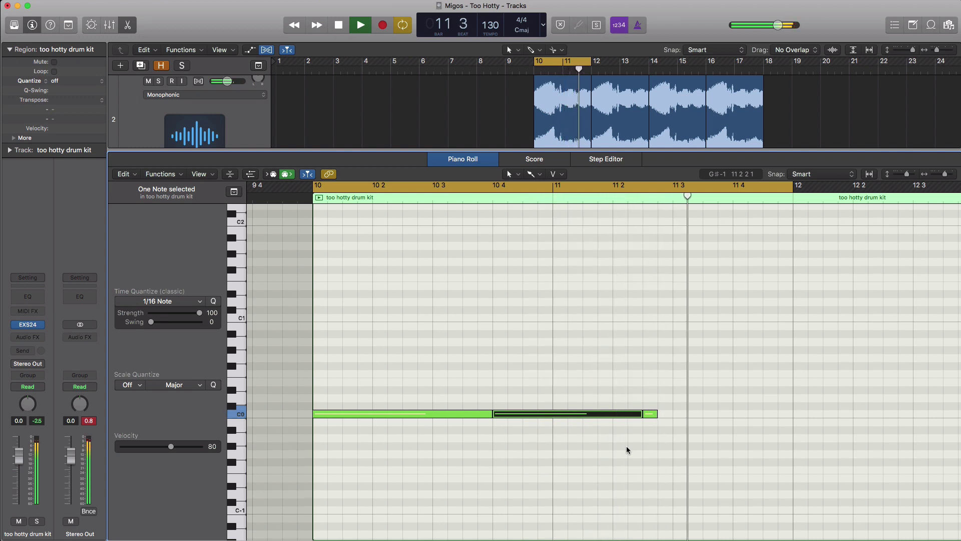
pyautogui.press('space')
# Lengthen the third C0 note to 11 3 3, add a fourth C0 note from there to 11 4 3, and play the loop
pyautogui.moveTo(655, 415); pyautogui.dragTo(709, 419)
pyautogui.keyDown('super'); pyautogui.click(706, 416); pyautogui.keyUp('super')
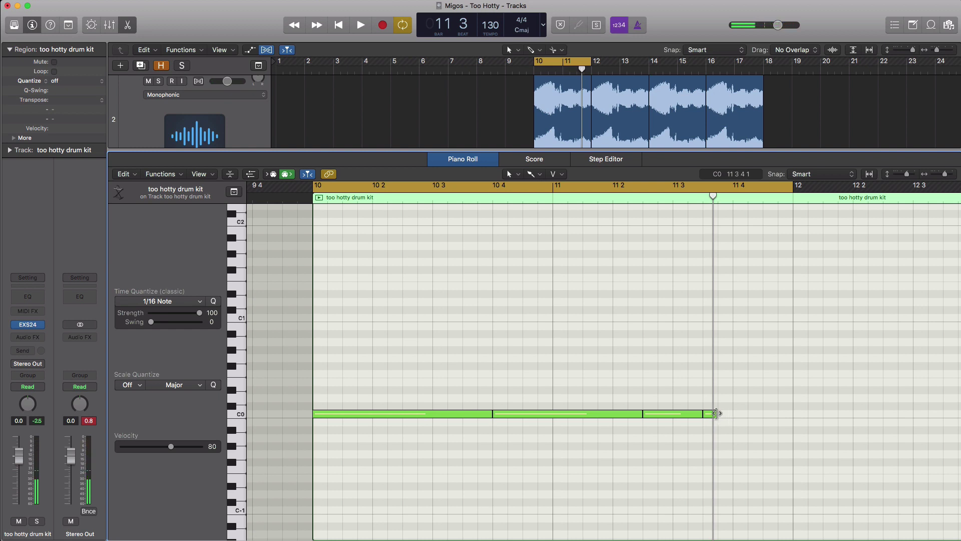
pyautogui.moveTo(716, 413); pyautogui.dragTo(752, 421)
pyautogui.press('space')
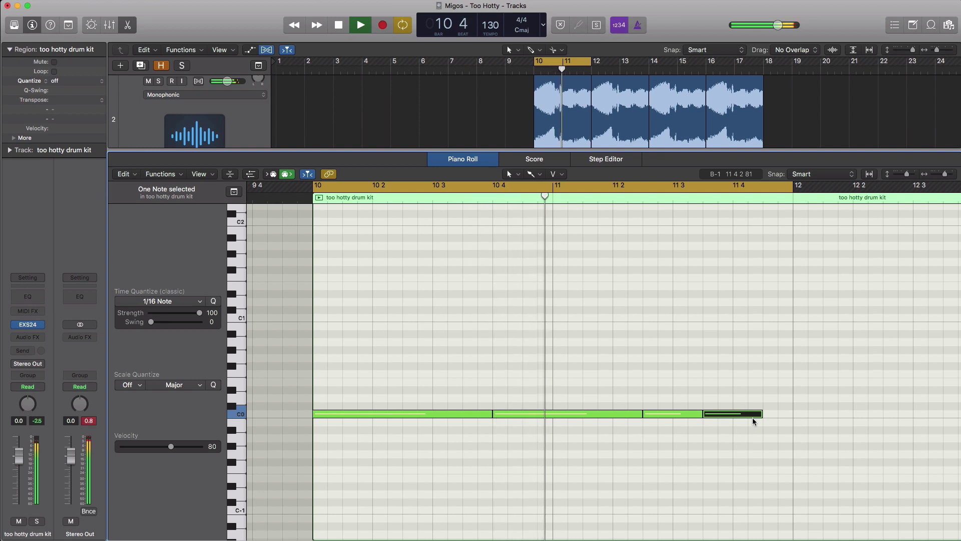
pyautogui.press('space')
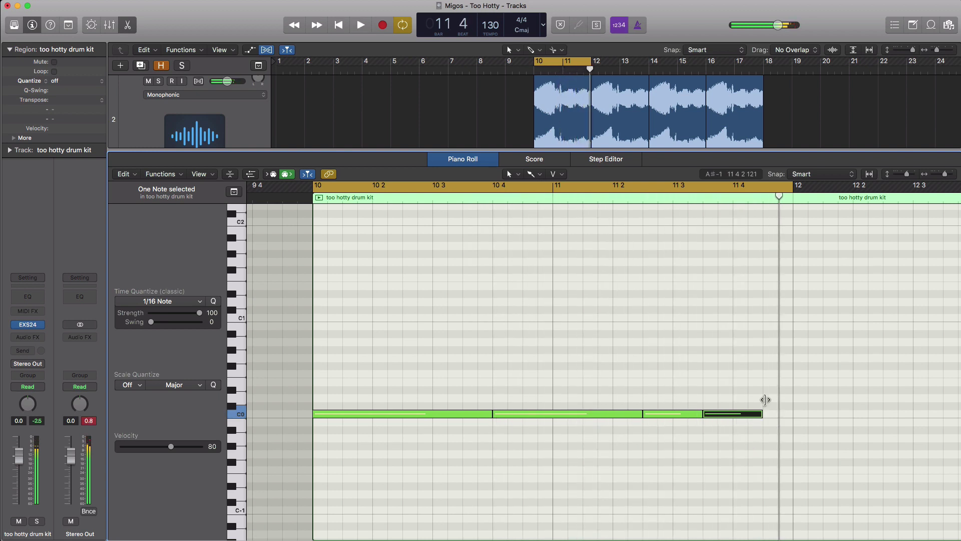
# Add a G0 note at 11 4 3, lengthen it to bar 12, and play the loop
pyautogui.click(771, 358)
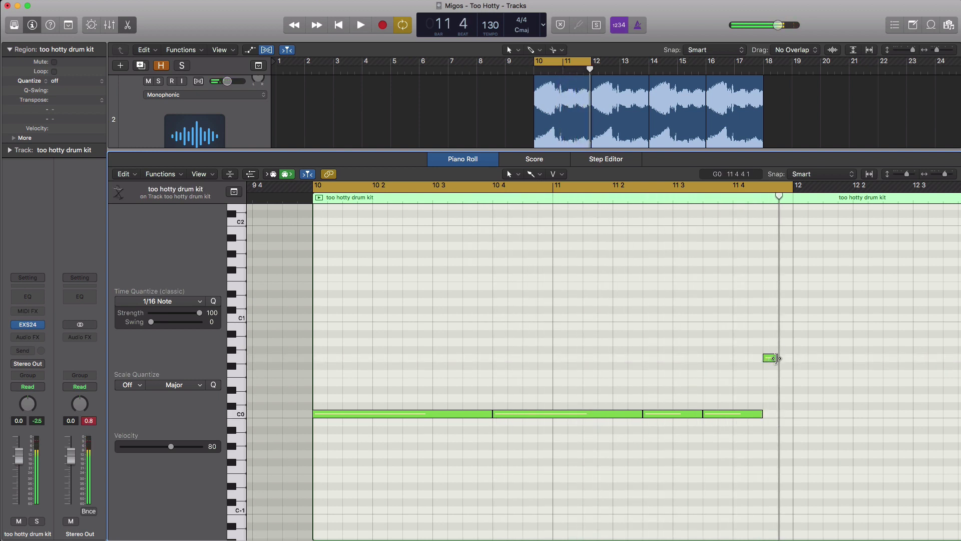
pyautogui.moveTo(775, 359); pyautogui.dragTo(792, 358)
pyautogui.press('space')
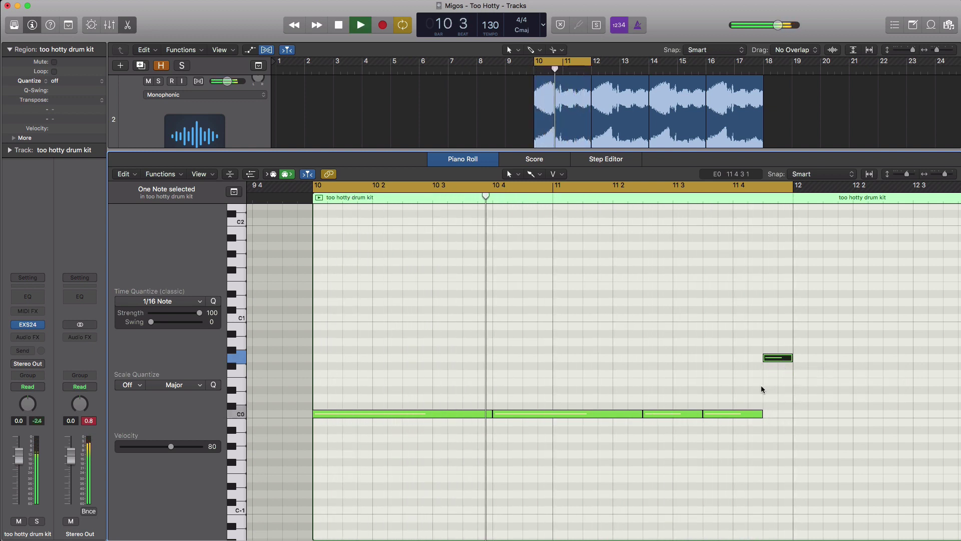
# Move the cycle range to bars 12 to 14 and play that section
pyautogui.press('space')
pyautogui.hscroll(5, 759, 389)
pyautogui.scroll(-5, 625, 357)
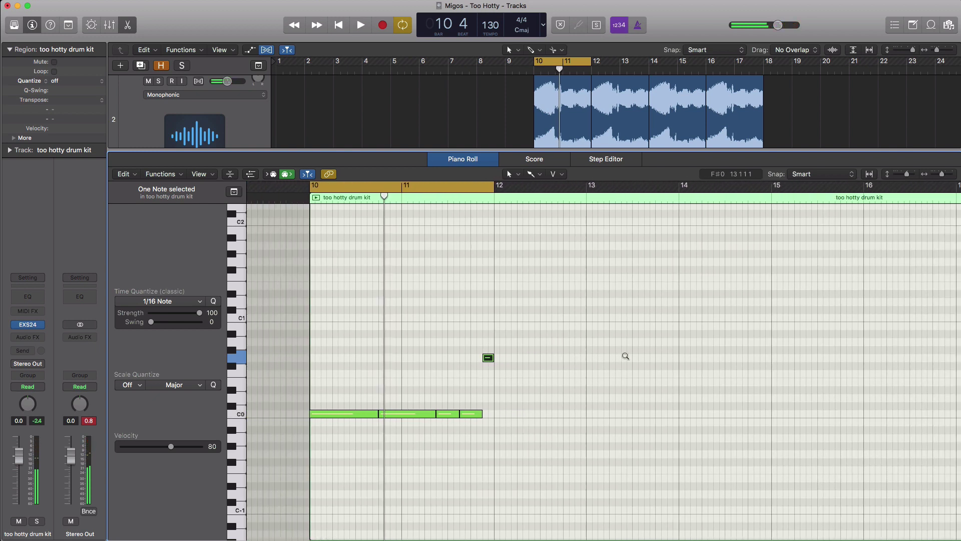
pyautogui.moveTo(459, 188); pyautogui.dragTo(632, 189)
pyautogui.press('space')
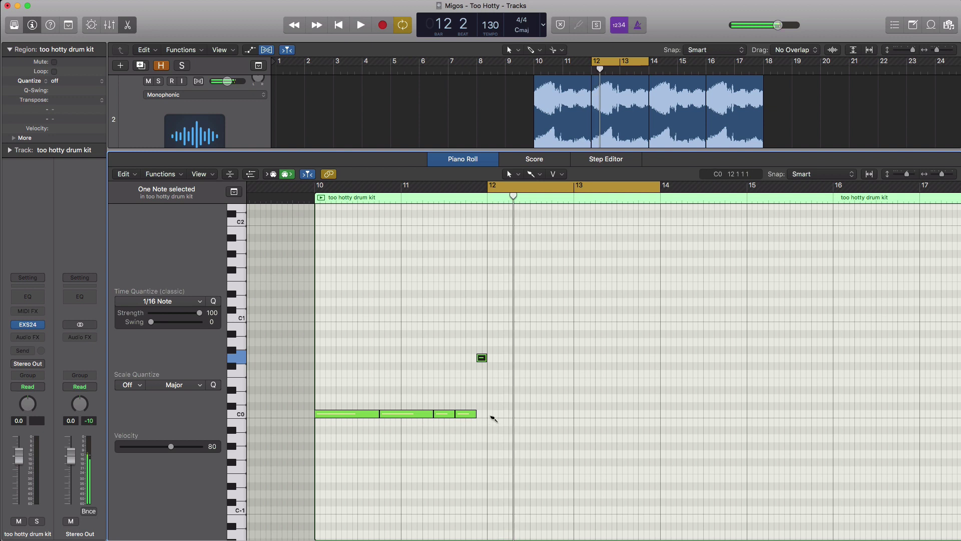
# Add a C0 note at bar 12, lengthen it to just before 12 4, and play the loop
pyautogui.click(490, 414)
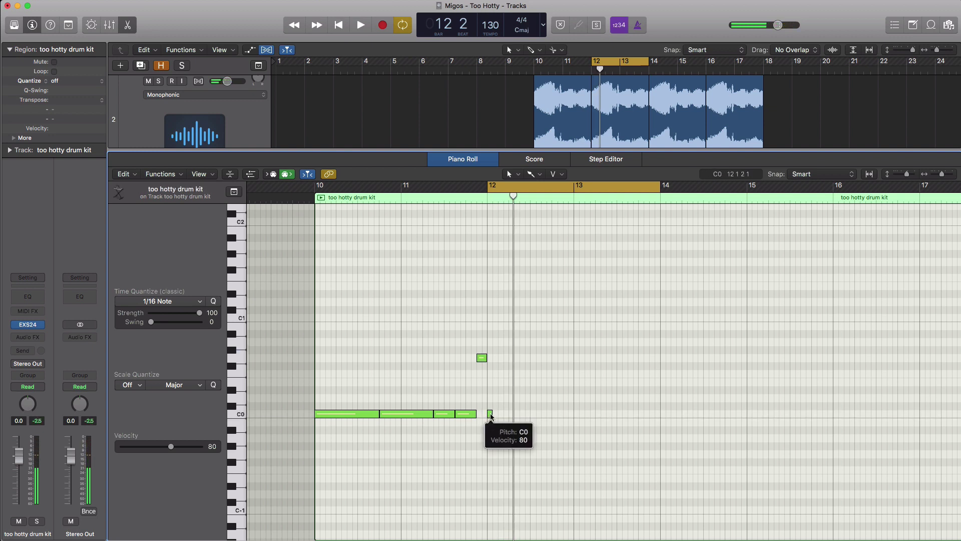
pyautogui.moveTo(491, 414); pyautogui.dragTo(549, 415)
pyautogui.press('space')
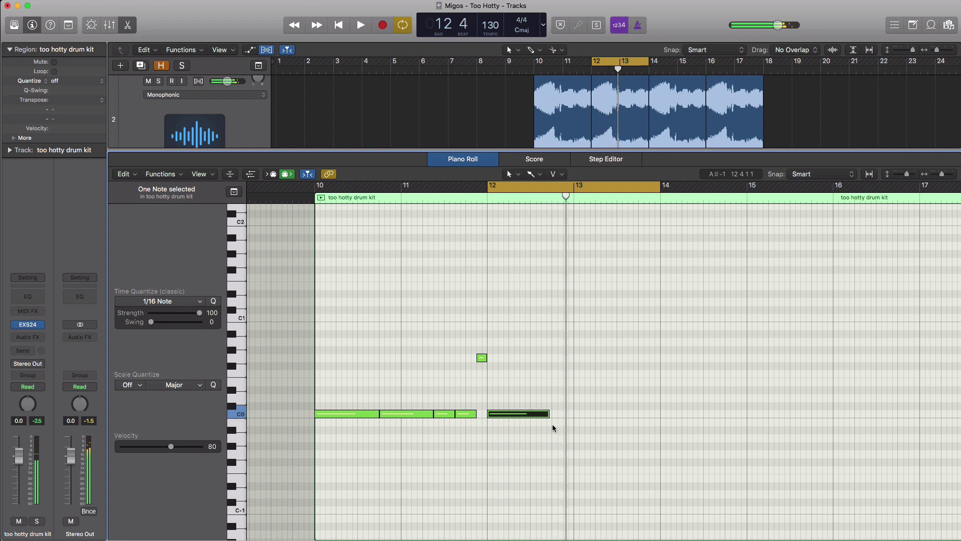
# Add a C0 note at 12 4, lengthen it to 13 2 3, and play the loop
pyautogui.click(555, 416)
pyautogui.moveTo(555, 414); pyautogui.dragTo(595, 417)
pyautogui.press('space')
pyautogui.press('super+Right')
pyautogui.press('super+Right')
pyautogui.press('super+Right')
pyautogui.press('super+Right')
pyautogui.press('super+Right')
pyautogui.press('super+Right')
pyautogui.press('super+Right')
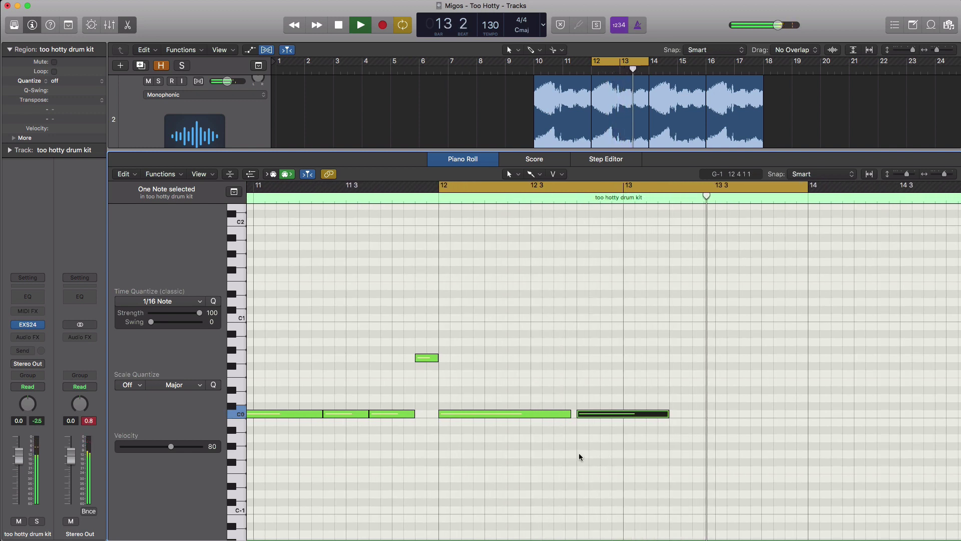
pyautogui.press('space')
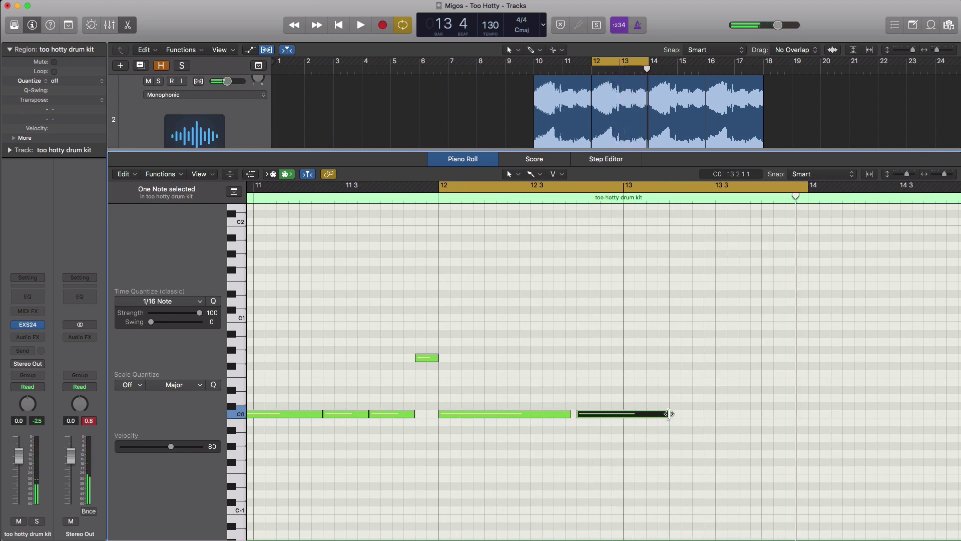
pyautogui.moveTo(668, 413); pyautogui.dragTo(693, 416)
pyautogui.press('space')
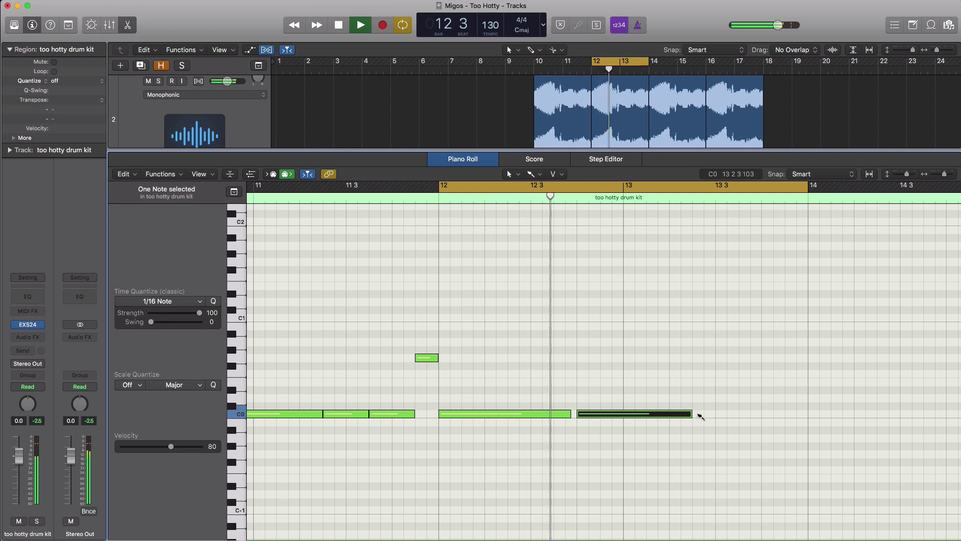
# Add a C0 note at 13 2 3, lengthen it to 13 3 3, and play the loop
pyautogui.click(700, 414)
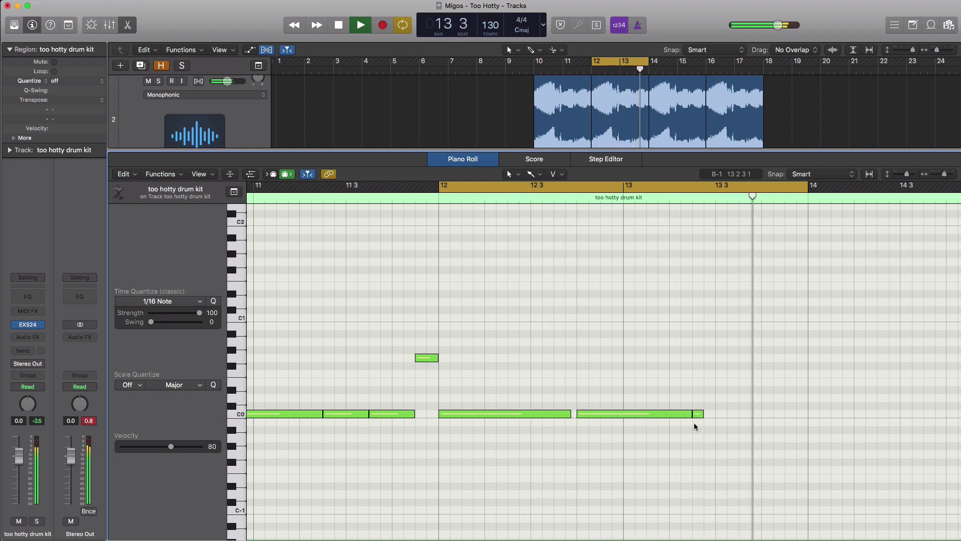
pyautogui.press('space')
pyautogui.moveTo(701, 414); pyautogui.dragTo(715, 416)
pyautogui.press('space')
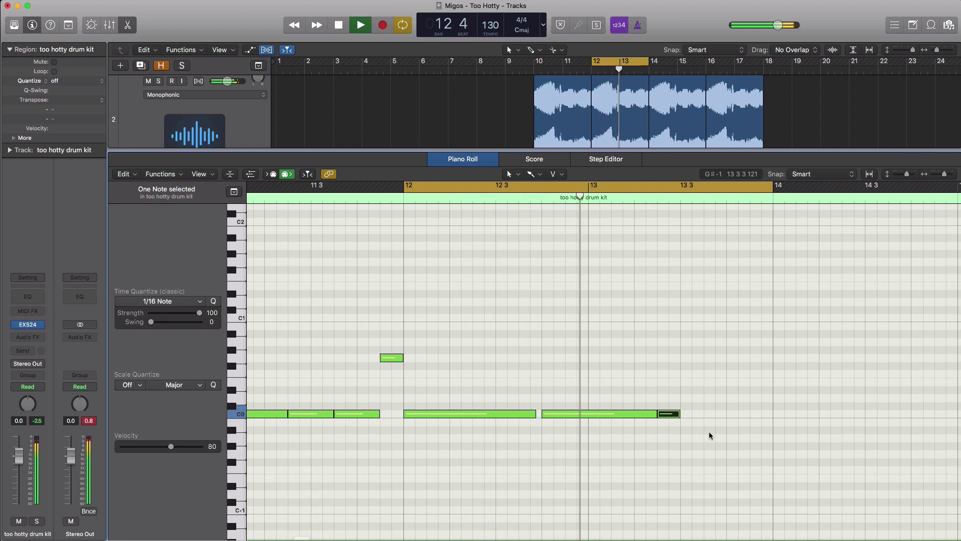
pyautogui.press('space')
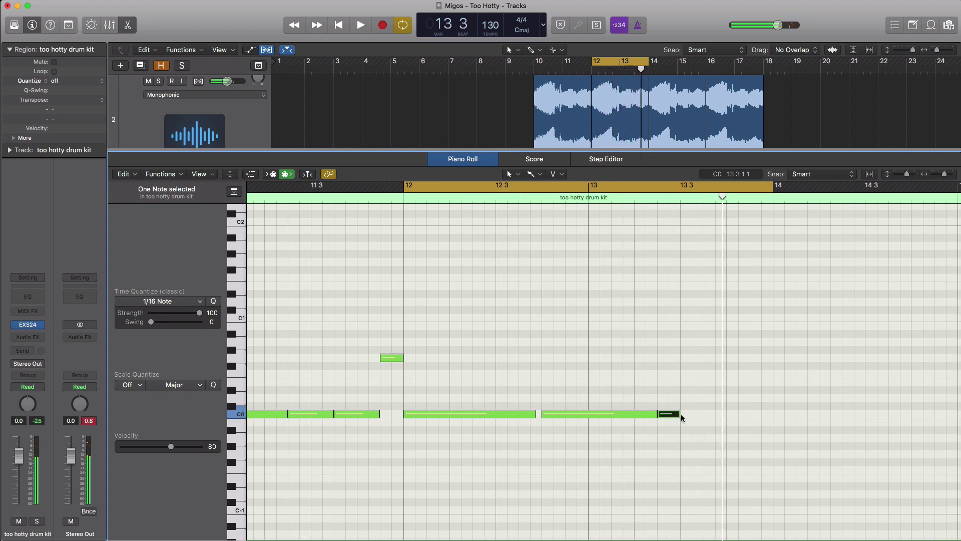
pyautogui.moveTo(679, 414)
pyautogui.mouseDown()
pyautogui.moveTo(715, 416)
pyautogui.moveTo(663, 415)
pyautogui.mouseUp()
pyautogui.press('space')
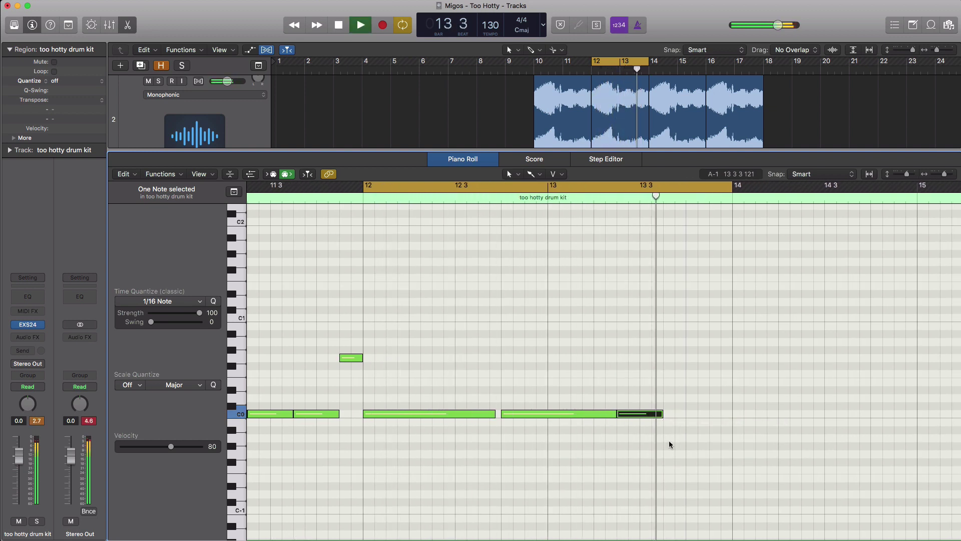
# Add a C0 note at 13 3 3, lengthen it to 13 4, and play the loop
pyautogui.press('space')
pyautogui.keyDown('super'); pyautogui.click(668, 415); pyautogui.keyUp('super')
pyautogui.moveTo(674, 415); pyautogui.dragTo(684, 428)
pyautogui.press('space')
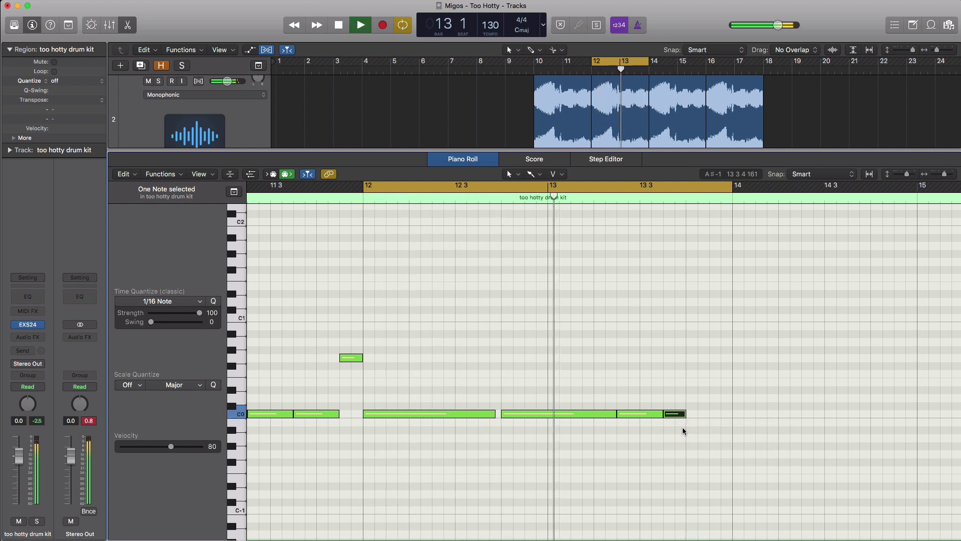
# Add two C0 notes at 13 4 and 13 4 3, size them as eighth notes filling up to bar 14, and play the loop
pyautogui.press('space')
pyautogui.keyDown('super'); pyautogui.click(694, 415); pyautogui.keyUp('super')
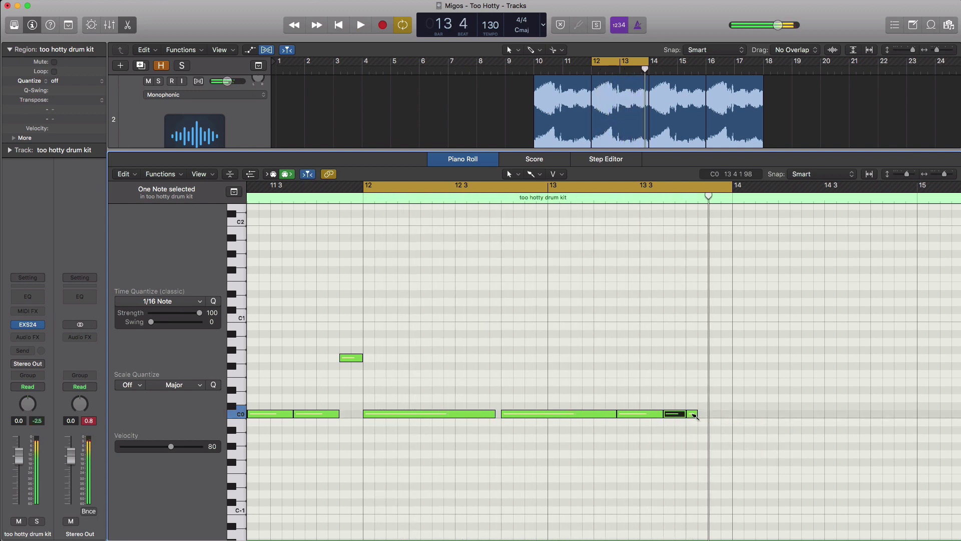
pyautogui.keyDown('super'); pyautogui.click(714, 414); pyautogui.keyUp('super')
pyautogui.press('space')
pyautogui.press('space')
pyautogui.moveTo(722, 428)
pyautogui.mouseDown()
pyautogui.moveTo(698, 413)
pyautogui.moveTo(708, 415)
pyautogui.mouseUp()
pyautogui.press('space')
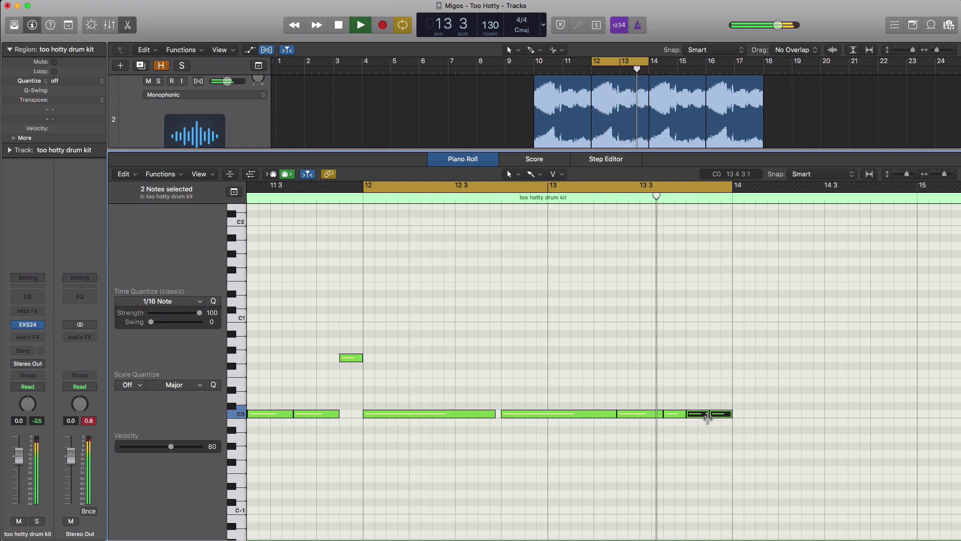
# Move the cycle range to bars 14 to 16 and play that section
pyautogui.press('space')
pyautogui.press('super+Left')
pyautogui.press('super+Left')
pyautogui.press('super+Left')
pyautogui.press('super+Left')
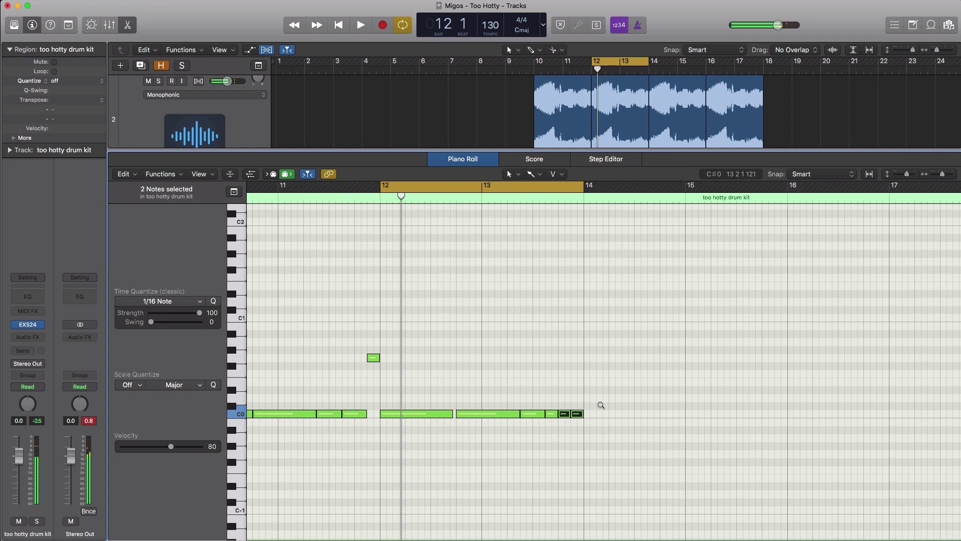
pyautogui.moveTo(521, 187); pyautogui.dragTo(688, 187)
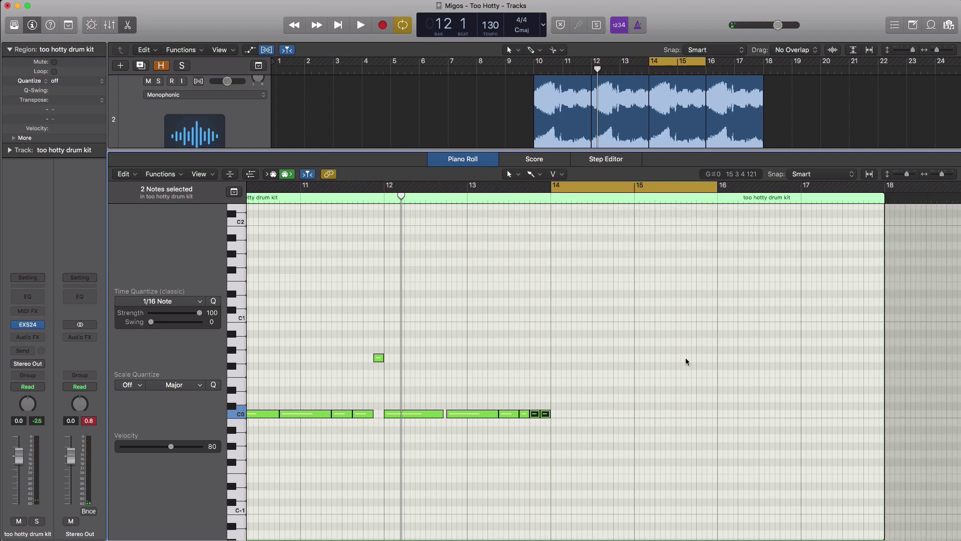
pyautogui.press('space')
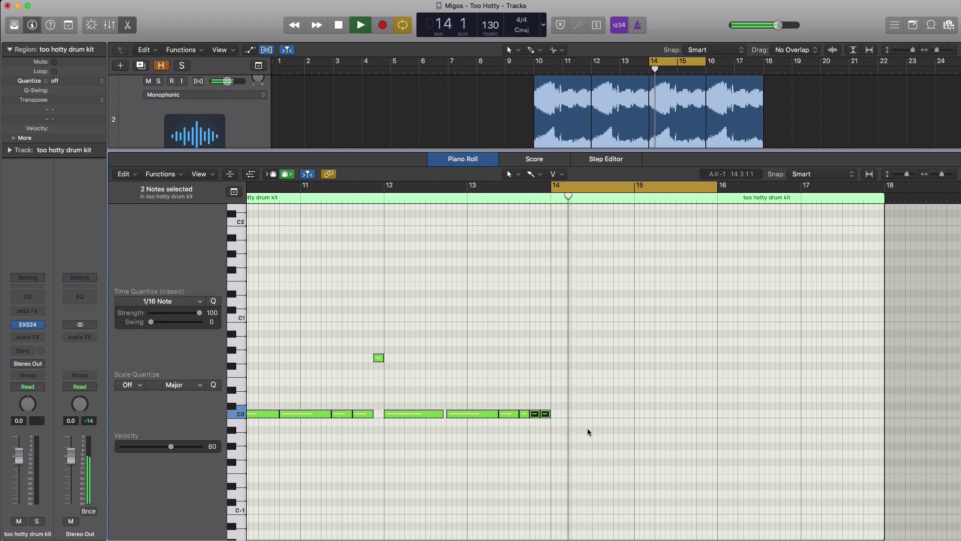
# Add a C0 note from bar 14 to 14 4 and another from there to 15 3, and play the loop
pyautogui.click(560, 428)
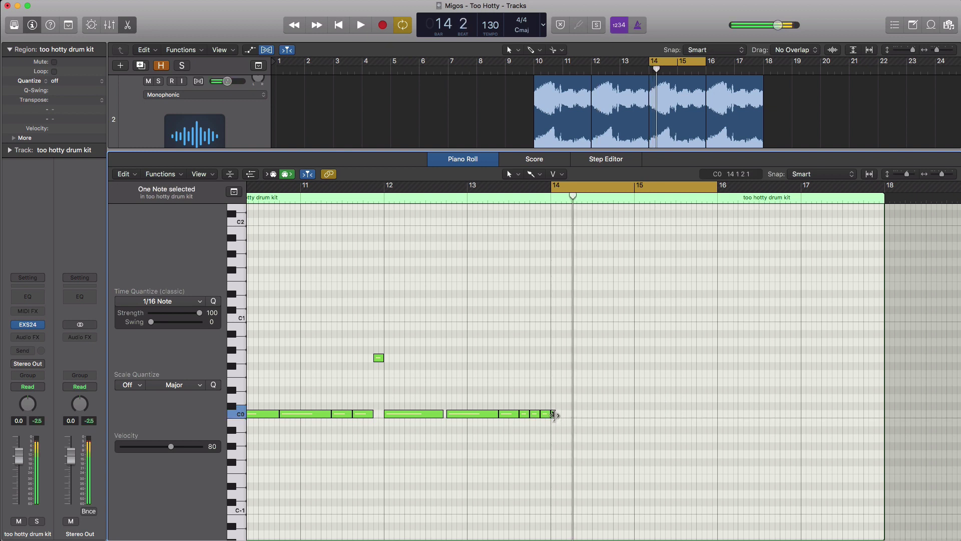
pyautogui.moveTo(553, 415); pyautogui.dragTo(673, 421)
pyautogui.press('space')
pyautogui.keyDown('super'); pyautogui.click(618, 415); pyautogui.keyUp('super')
pyautogui.press('space')
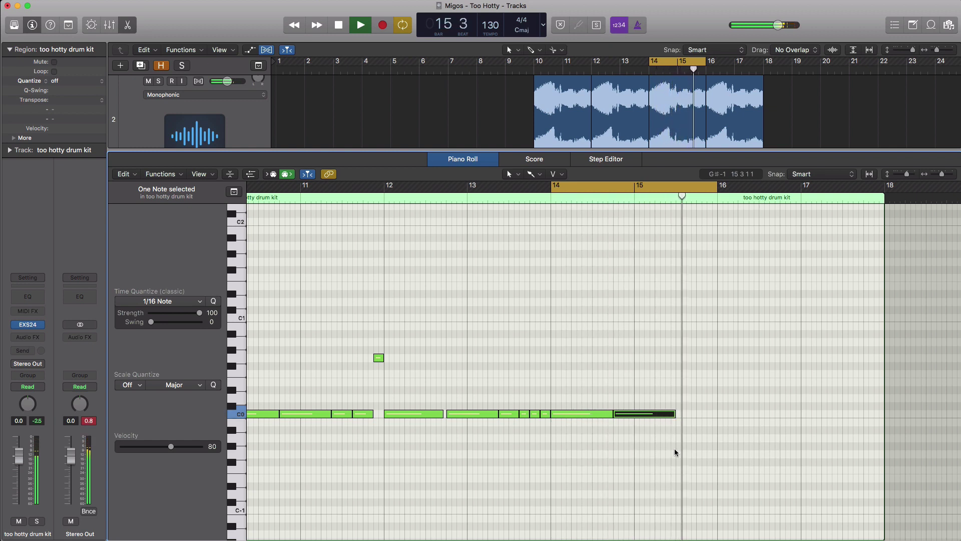
# Shorten the C0 note at 14 4 to end at 15 2 3, add a C0 note from there to 15 3 3, and play the loop
pyautogui.press('space')
pyautogui.moveTo(674, 413); pyautogui.dragTo(664, 415)
pyautogui.press('space')
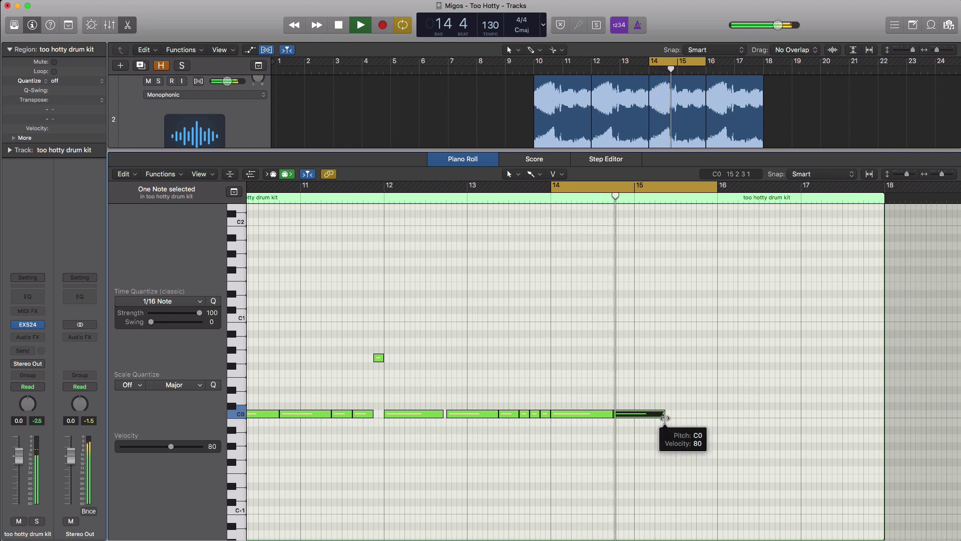
pyautogui.press('space')
pyautogui.keyDown('super'); pyautogui.click(668, 415); pyautogui.keyUp('super')
pyautogui.moveTo(670, 415); pyautogui.dragTo(687, 416)
pyautogui.press('space')
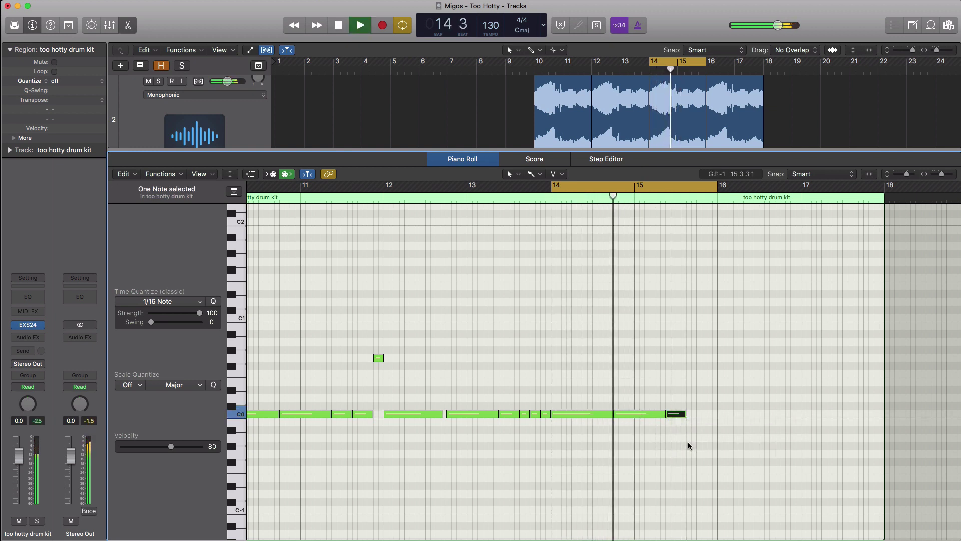
# Add a C0 note at 15 3 3, lengthen it to bar 16, and play the loop
pyautogui.press('space')
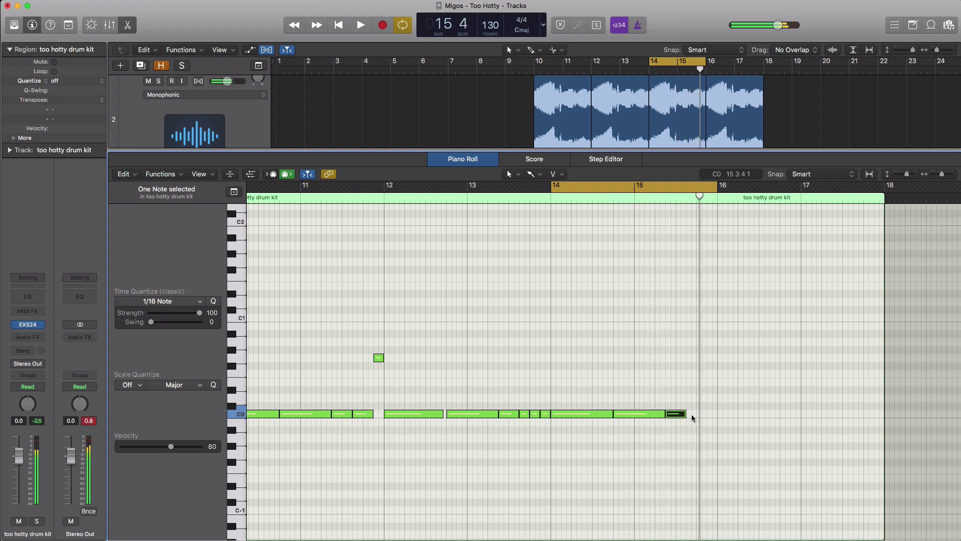
pyautogui.moveTo(691, 415); pyautogui.dragTo(708, 439)
pyautogui.press('space')
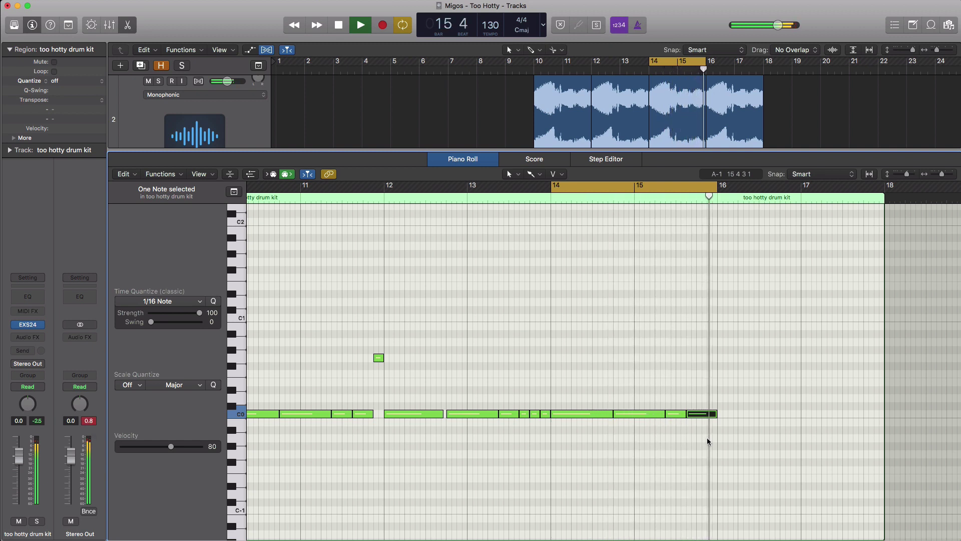
# Move the cycle range to bars 16 to 18 and play that section
pyautogui.press('space')
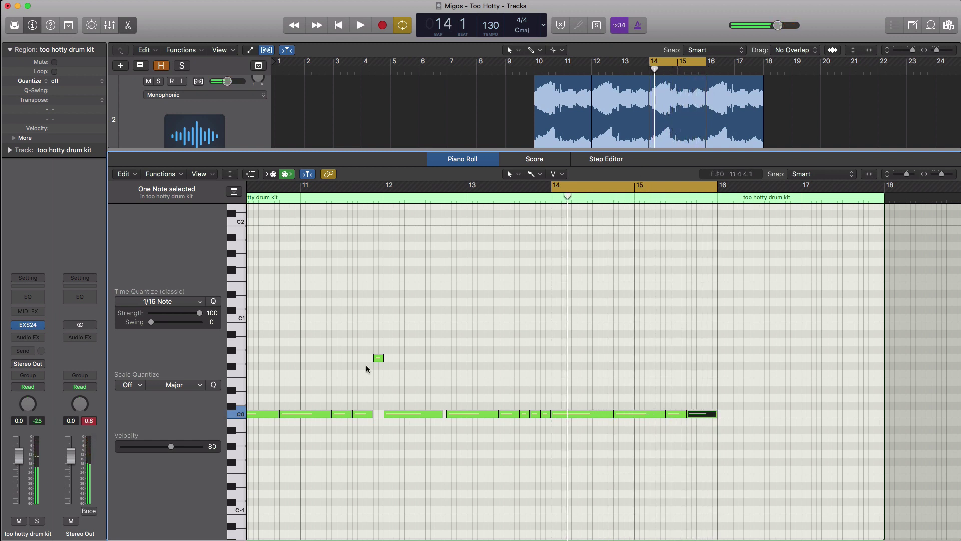
pyautogui.moveTo(640, 198); pyautogui.dragTo(800, 200)
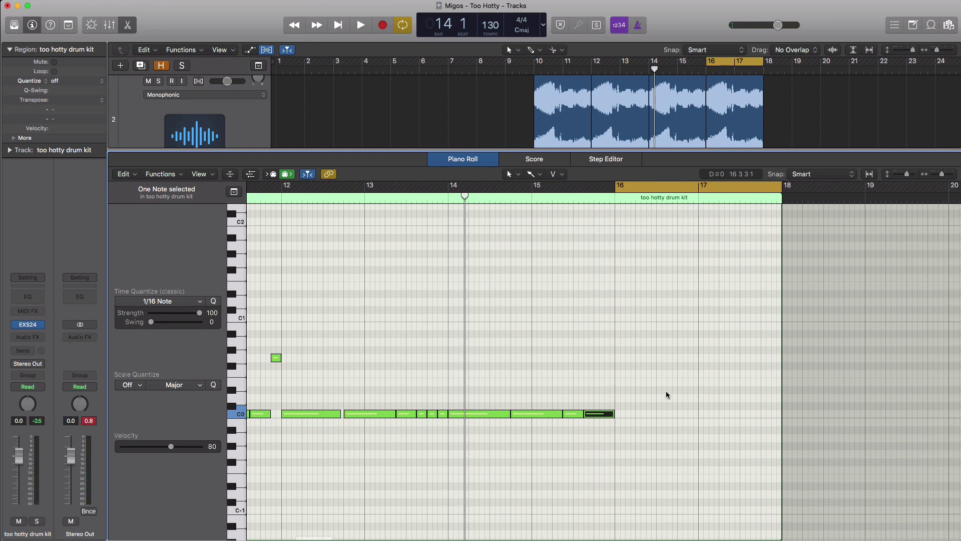
pyautogui.press('space')
pyautogui.press('space')
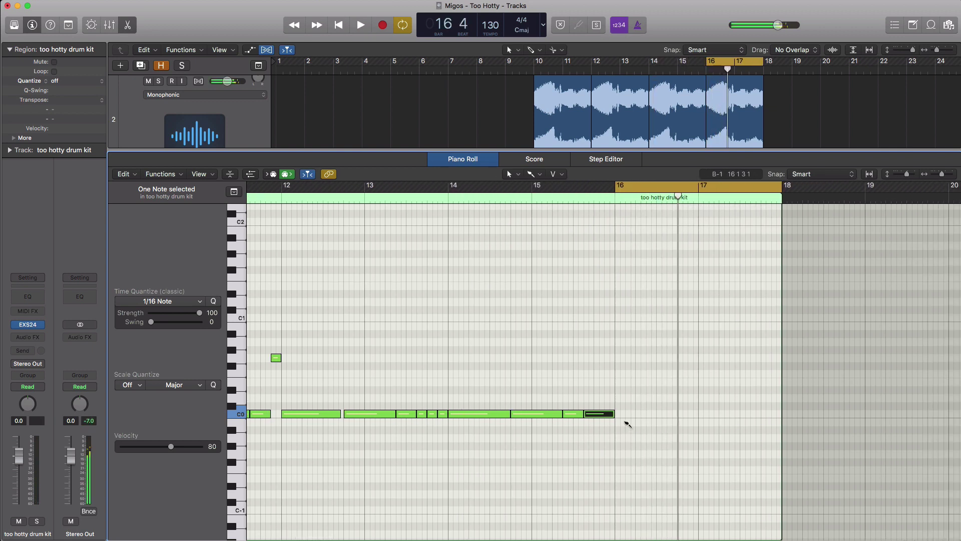
# Add a C0 note at bar 16, lengthen it to 16 3 3, and play the loop
pyautogui.moveTo(620, 414); pyautogui.dragTo(661, 416)
pyautogui.press('space')
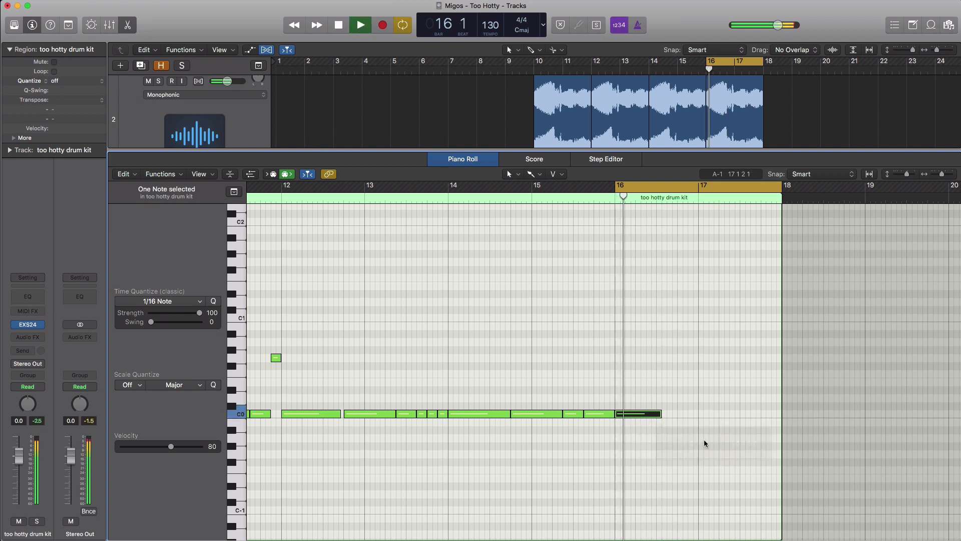
pyautogui.keyDown('ctrl'); pyautogui.keyDown('alt'); pyautogui.click(716, 477); pyautogui.keyUp('alt'); pyautogui.keyUp('ctrl')
pyautogui.keyDown('ctrl'); pyautogui.keyDown('alt'); pyautogui.click(715, 477); pyautogui.keyUp('alt'); pyautogui.keyUp('ctrl')
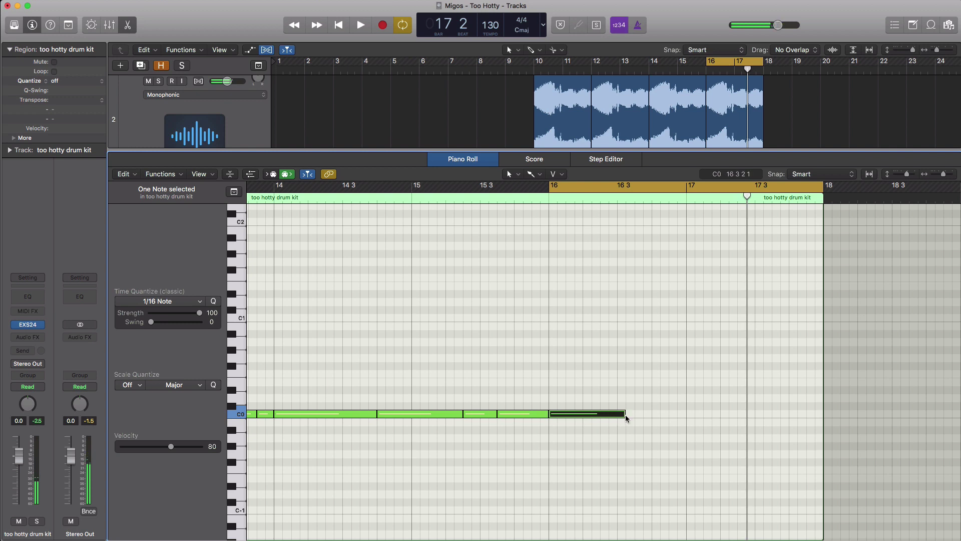
pyautogui.moveTo(626, 415); pyautogui.dragTo(633, 414)
pyautogui.press('space')
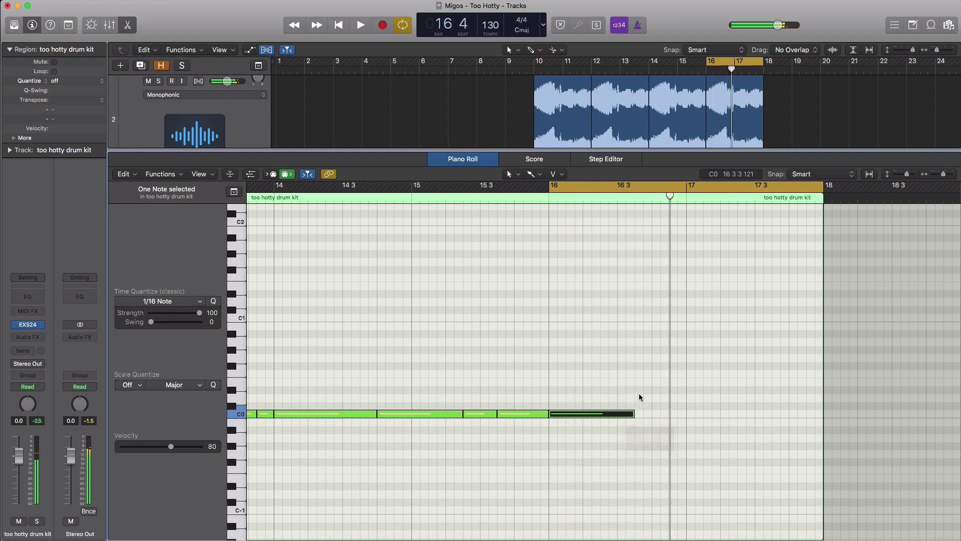
# Add a G0 note at 16 3 3, lengthen it to 16 4, and play the loop
pyautogui.click(640, 358)
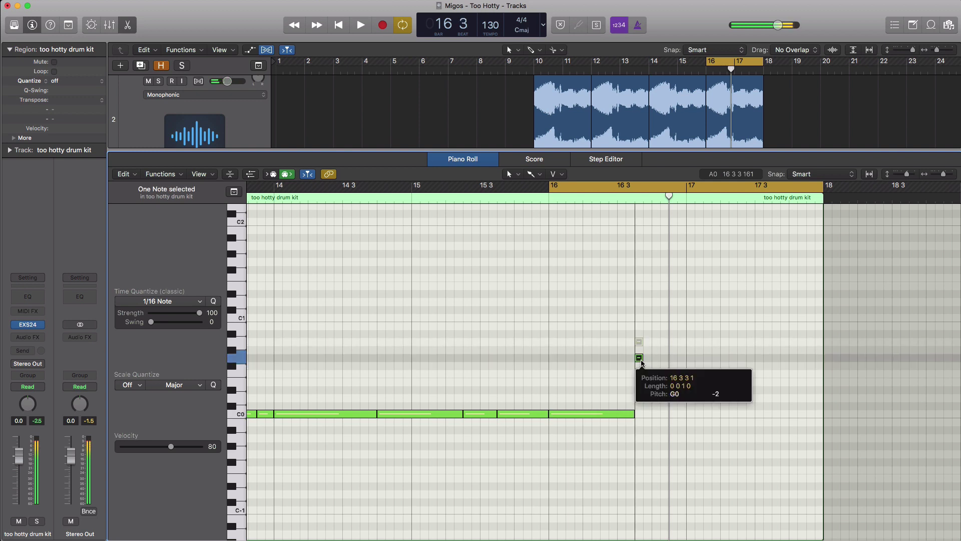
pyautogui.moveTo(641, 358); pyautogui.dragTo(651, 358)
pyautogui.press('space')
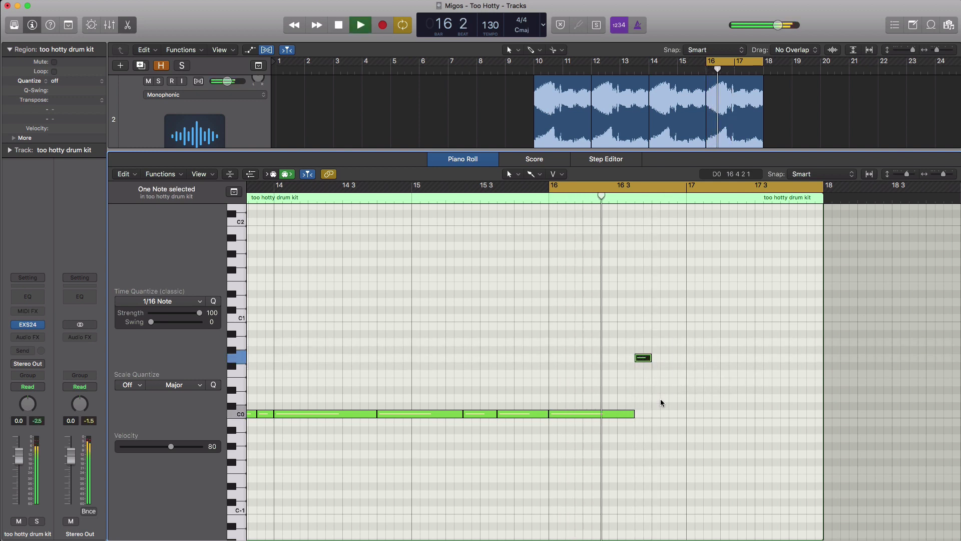
# Add a C0 note at 16 4, lengthen it to 17 2 3, and play the loop
pyautogui.click(655, 414)
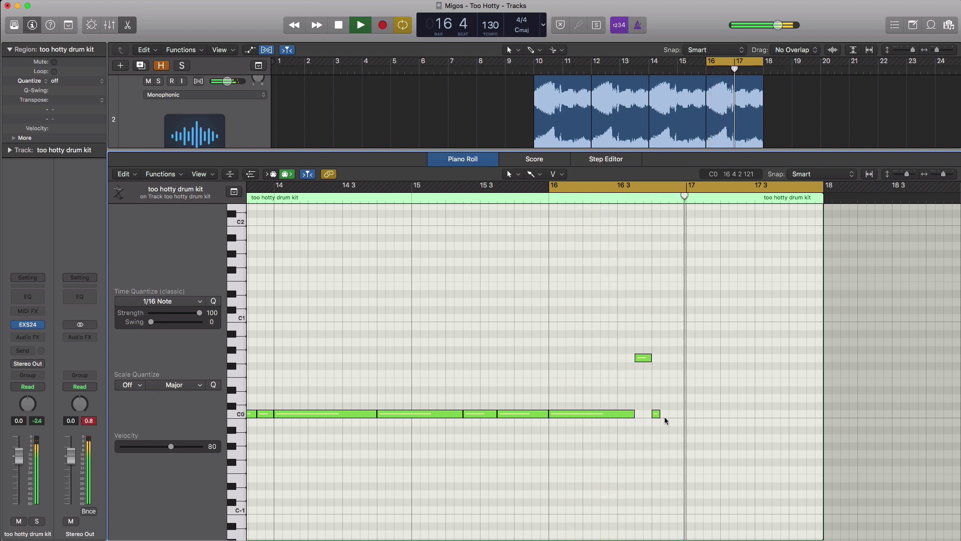
pyautogui.press('space')
pyautogui.moveTo(659, 413); pyautogui.dragTo(736, 420)
pyautogui.press('space')
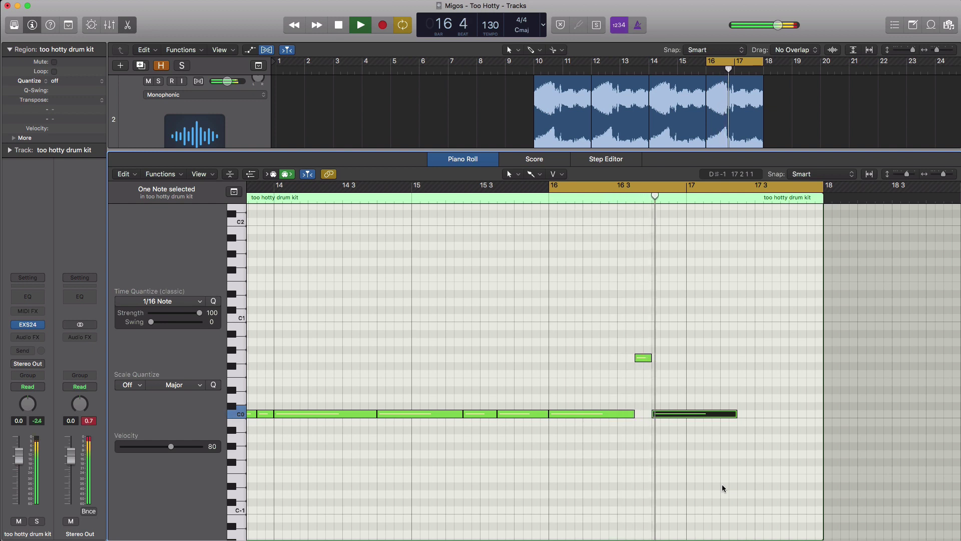
# Add two sixteenth-length C0 notes at 17 2 3 and 17 2 4, and play the loop
pyautogui.press('space')
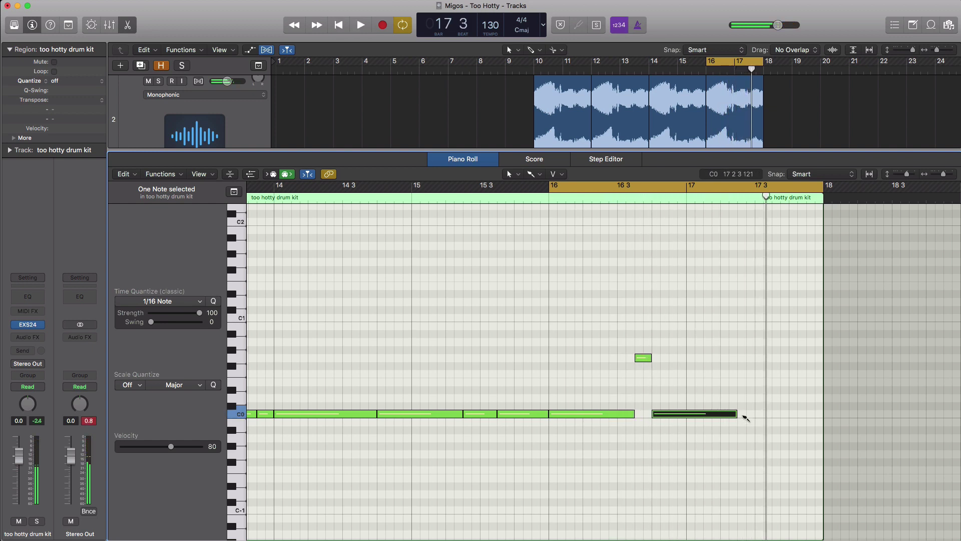
pyautogui.click(744, 414)
pyautogui.press('space')
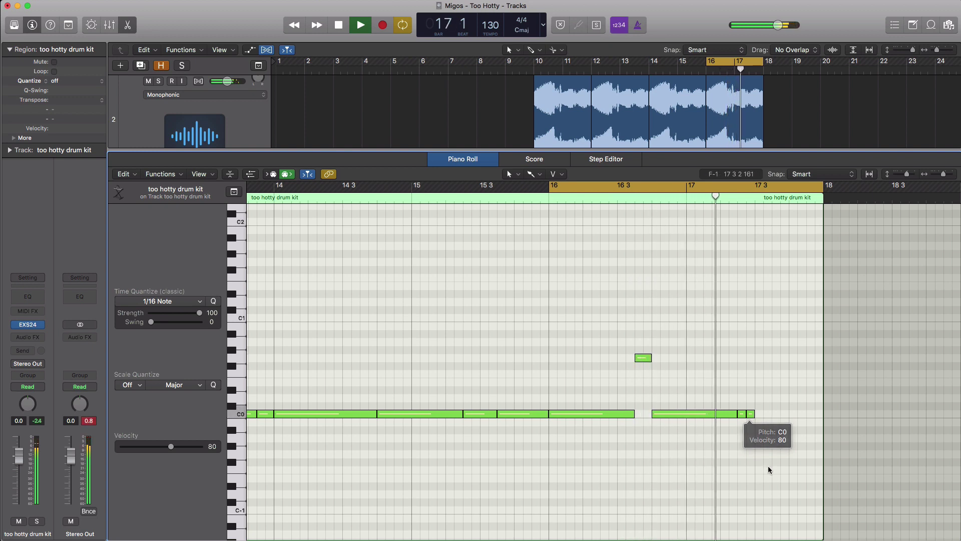
# Add a D#0 note at 17 3, lengthen it to 17 3 3, and play the loop
pyautogui.press('space')
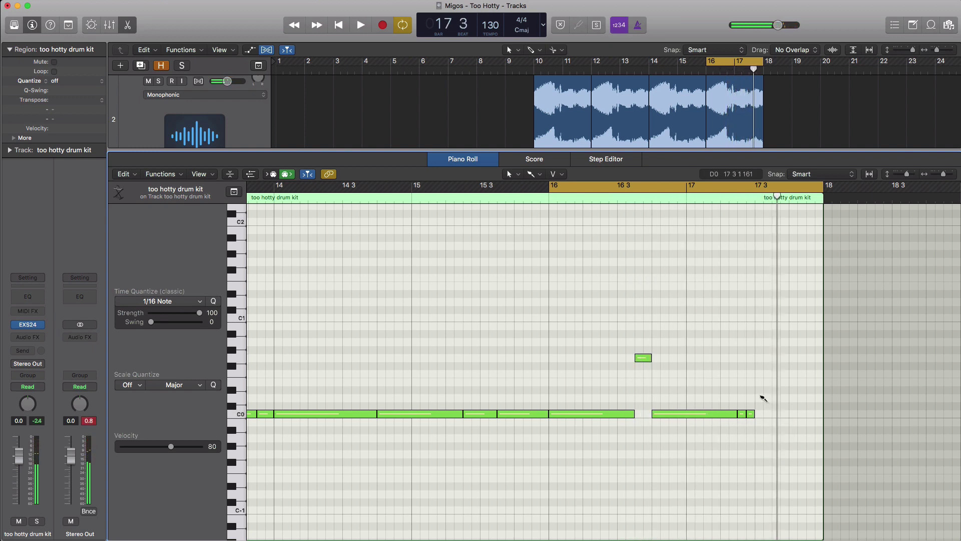
pyautogui.click(759, 390)
pyautogui.moveTo(760, 390); pyautogui.dragTo(771, 390)
pyautogui.press('space')
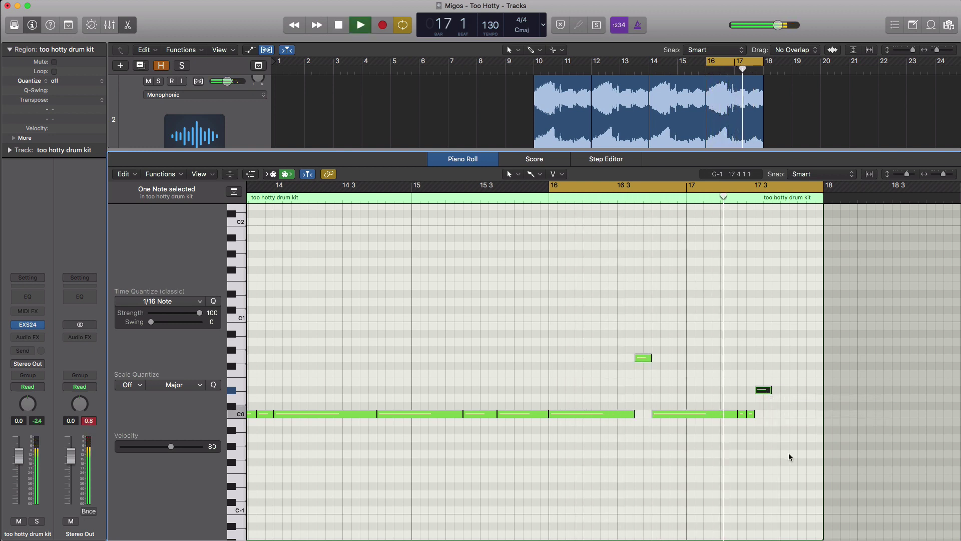
# Add a C0 note at 17 3 3 lengthened to bar 18, and play with the cycle range set to bars 10 to 18
pyautogui.press('space')
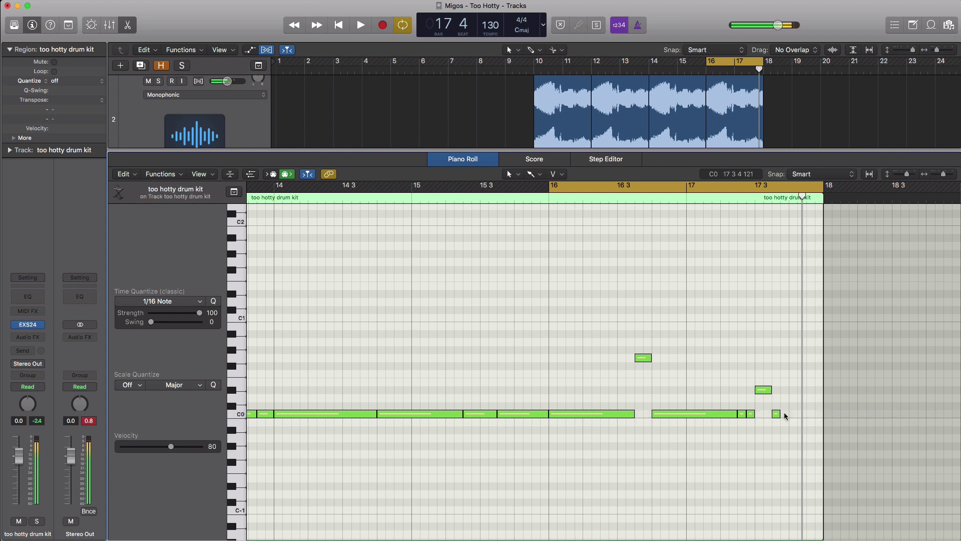
pyautogui.moveTo(780, 413); pyautogui.dragTo(822, 421)
pyautogui.press('space')
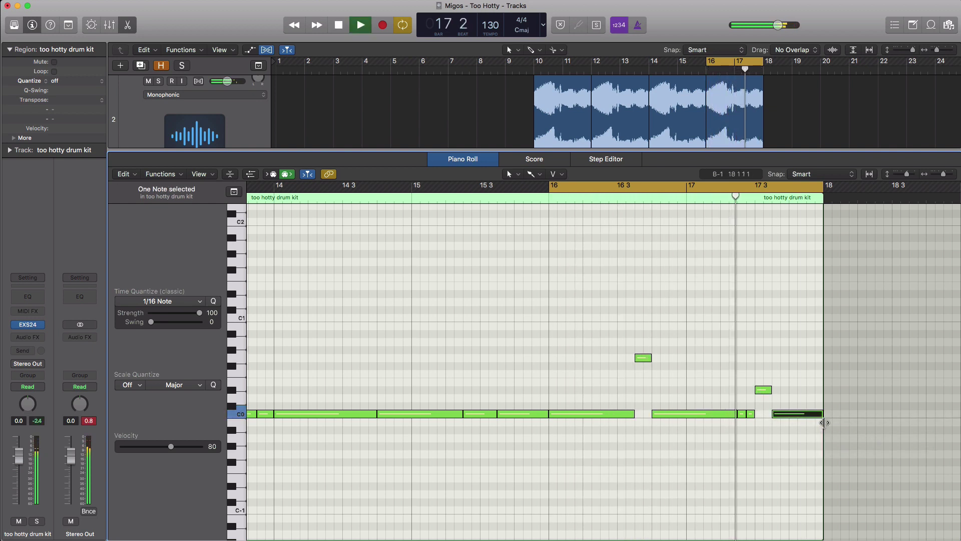
pyautogui.press('space')
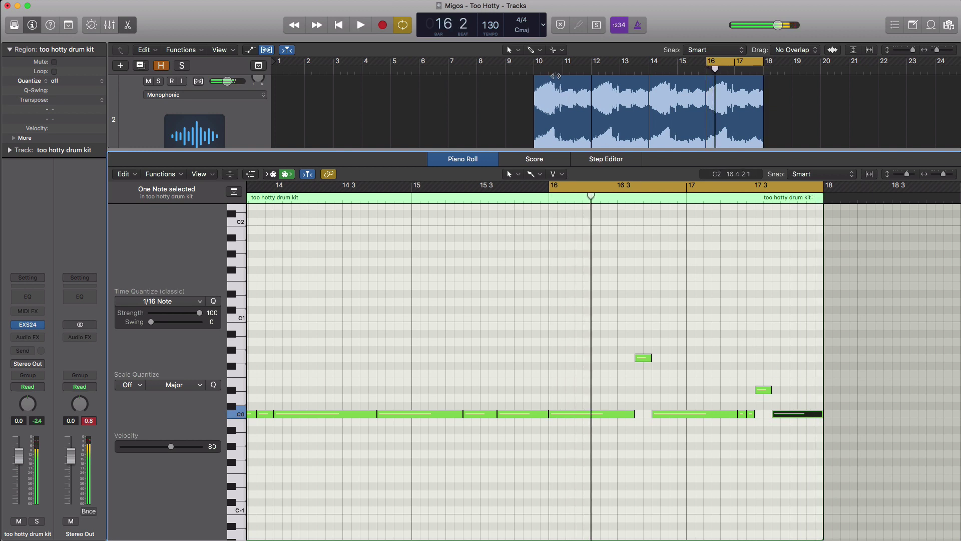
pyautogui.moveTo(540, 65); pyautogui.dragTo(776, 68)
pyautogui.press('space')
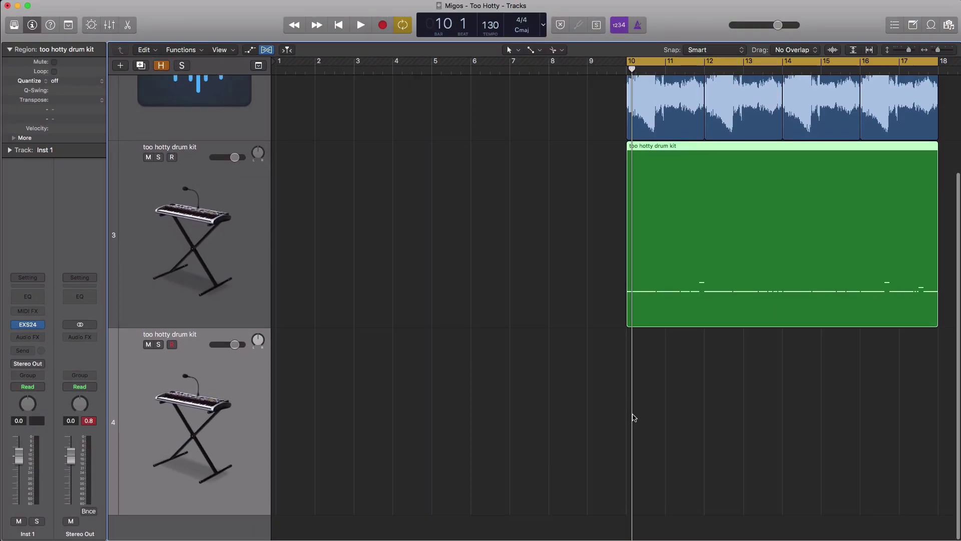
# Create an empty MIDI region on drum kit track 4 with the Pencil tool, spanning bars 10 to 18
pyautogui.click(534, 52)
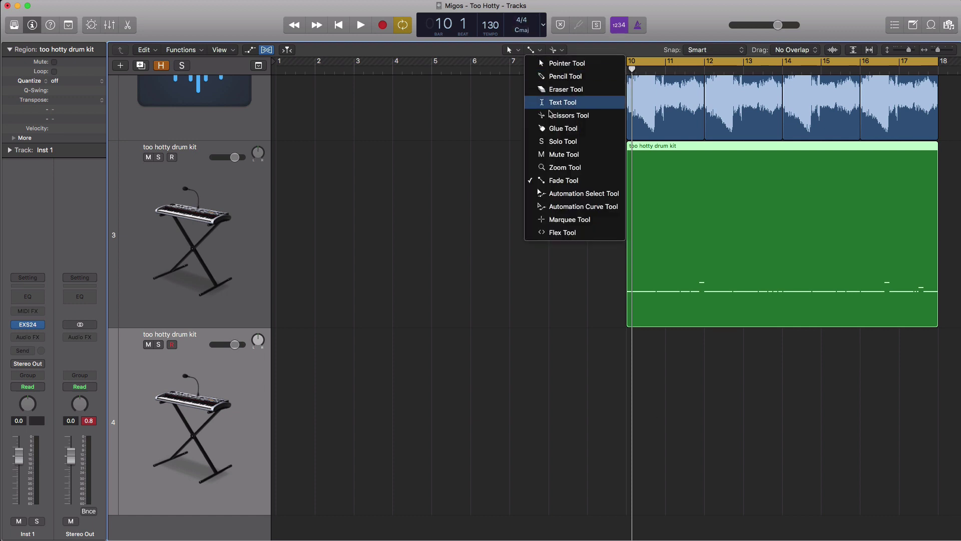
pyautogui.click(556, 74)
pyautogui.click(658, 371)
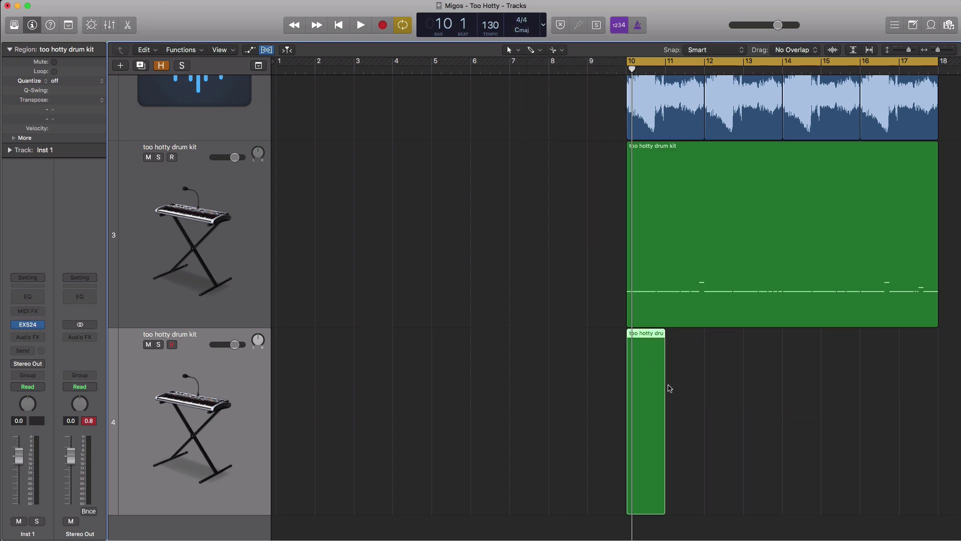
pyautogui.moveTo(710, 419); pyautogui.dragTo(940, 431)
pyautogui.press('super+z')
pyautogui.moveTo(665, 428); pyautogui.dragTo(937, 421)
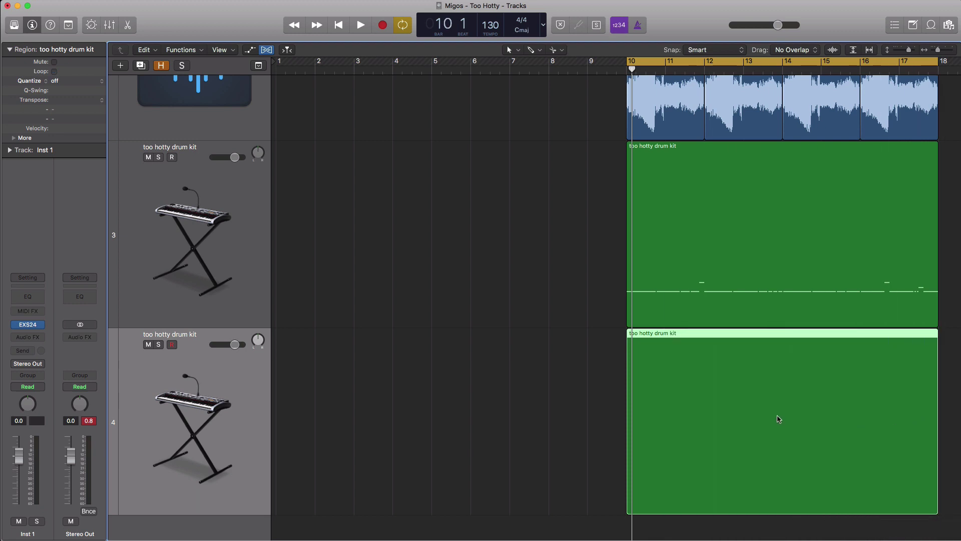
# Add a sixteenth-length note at 10 3 in the track 4 region and place it on C#1
pyautogui.doubleClick(779, 419)
pyautogui.hscroll(5, 674, 410)
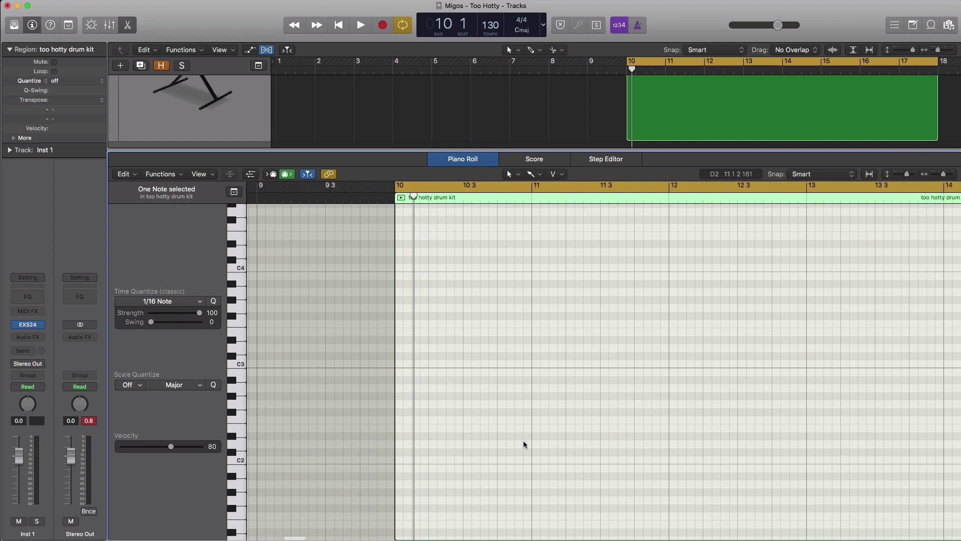
pyautogui.click(467, 435)
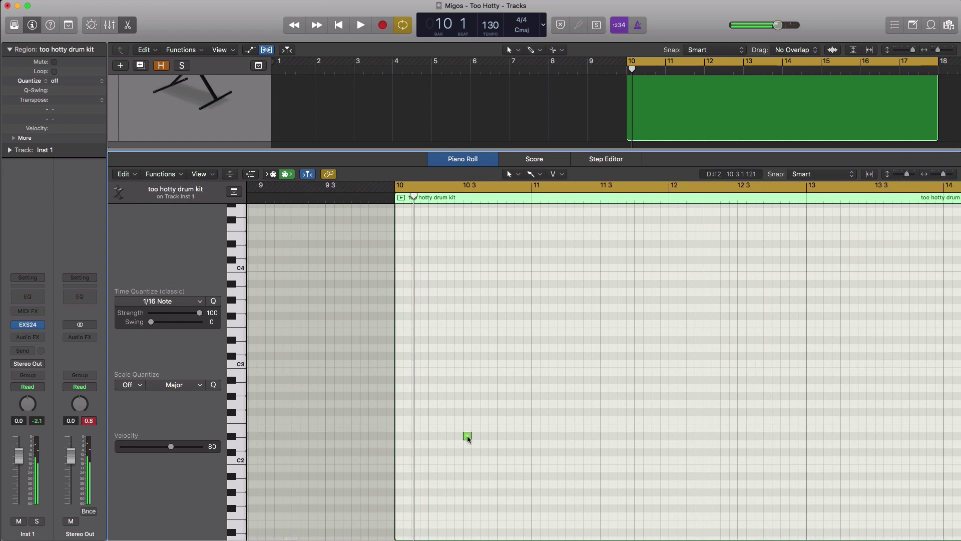
pyautogui.scroll(-3, 468, 437)
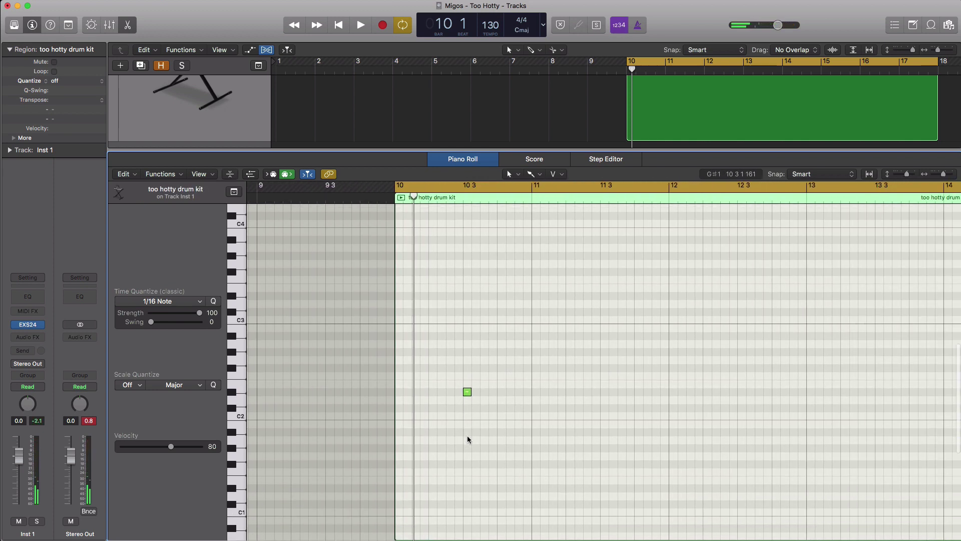
pyautogui.moveTo(497, 417); pyautogui.dragTo(446, 367)
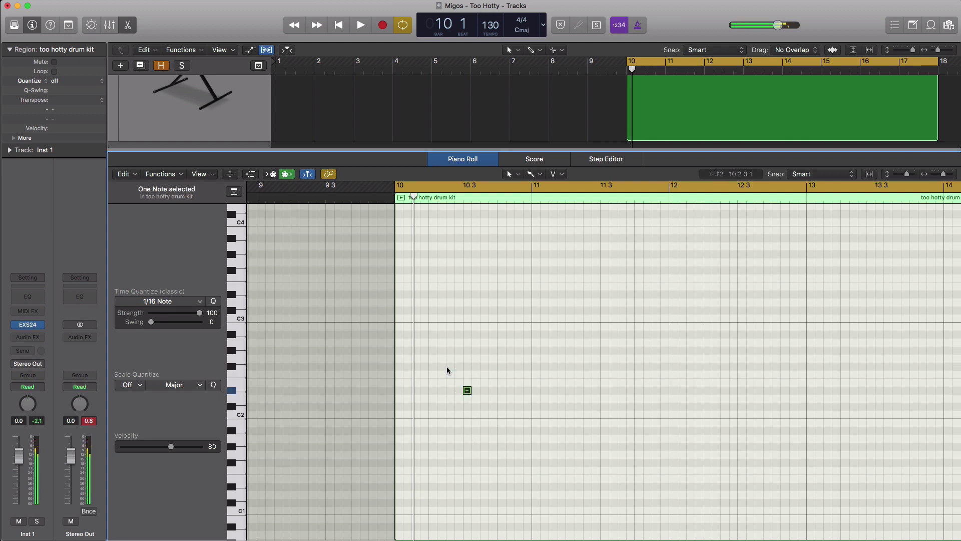
pyautogui.hotkey('shift', 'alt', 'Down')
pyautogui.hotkey('shift', 'alt', 'Down')
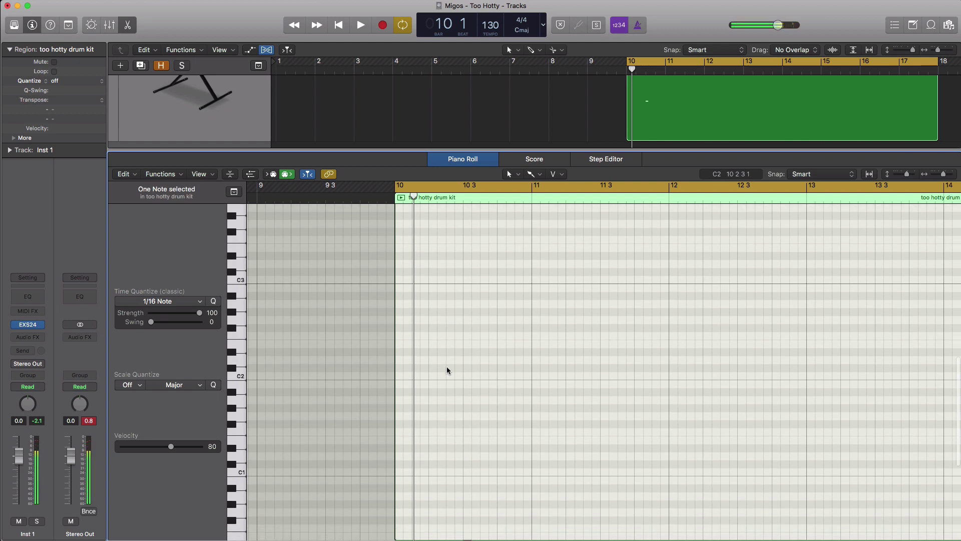
pyautogui.scroll(-5, 446, 369)
pyautogui.moveTo(468, 463); pyautogui.dragTo(470, 387)
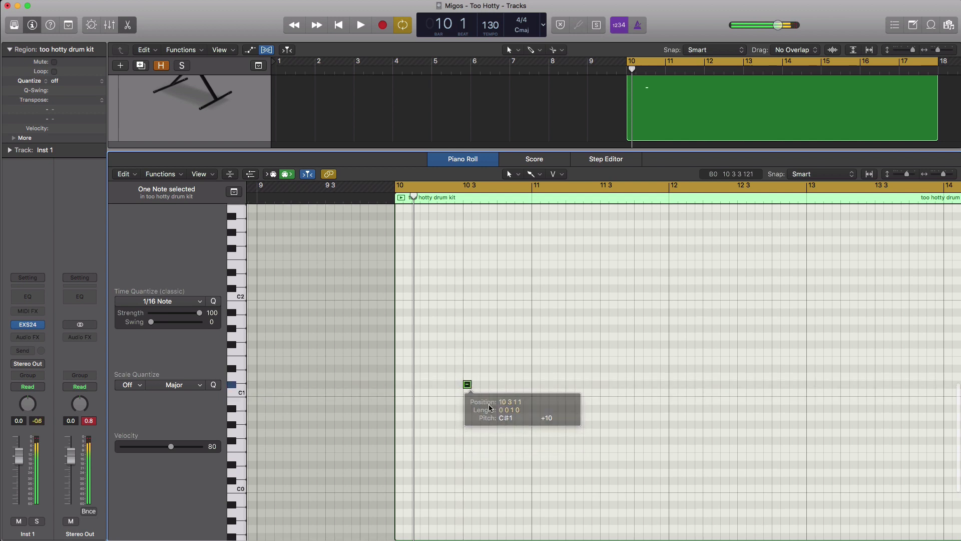
# Copy the C#1 note to beat 3 of every remaining bar through bar 17, and play the loop
pyautogui.keyDown('super'); pyautogui.click(602, 384); pyautogui.keyUp('super')
pyautogui.press('space')
pyautogui.scroll(-1, 609, 416)
pyautogui.scroll(-3, 609, 417)
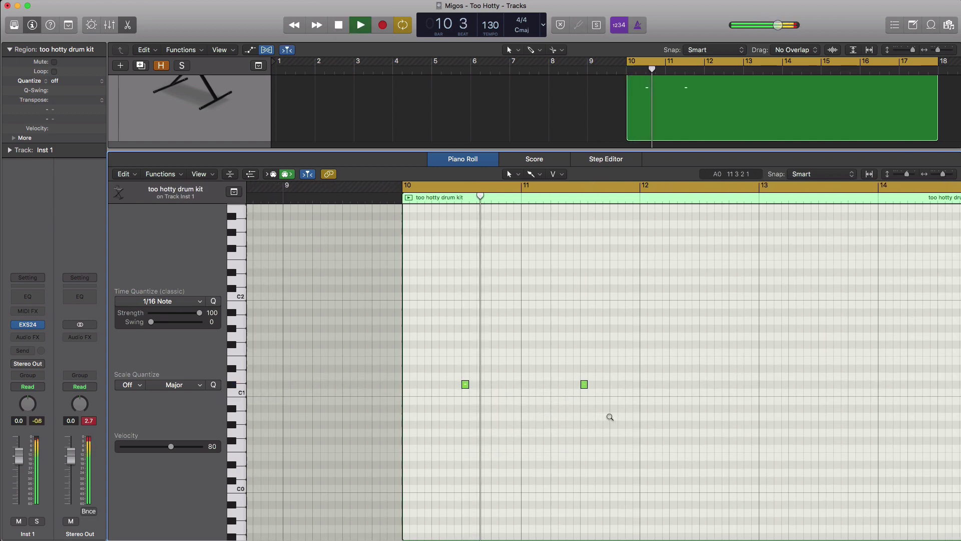
pyautogui.press('space')
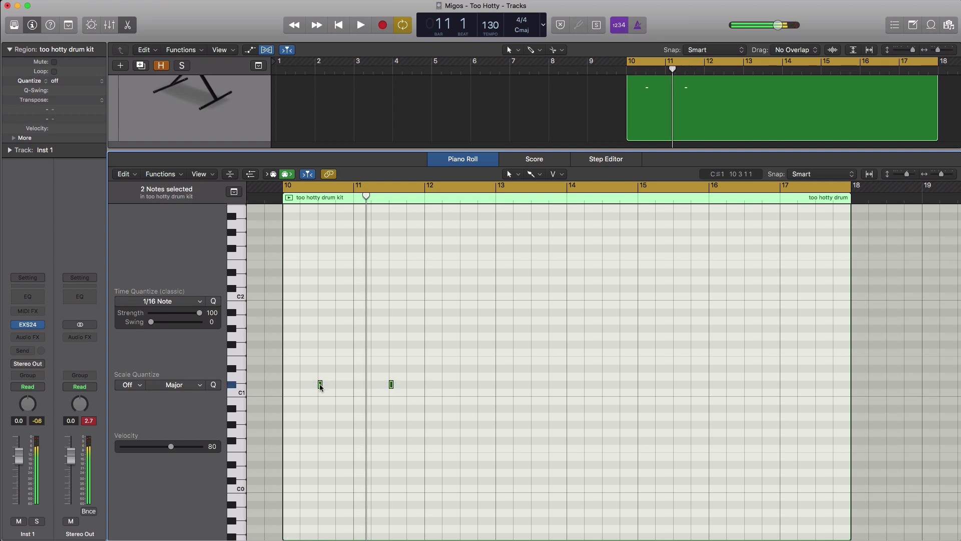
pyautogui.moveTo(321, 387); pyautogui.dragTo(749, 389)
pyautogui.press('space')
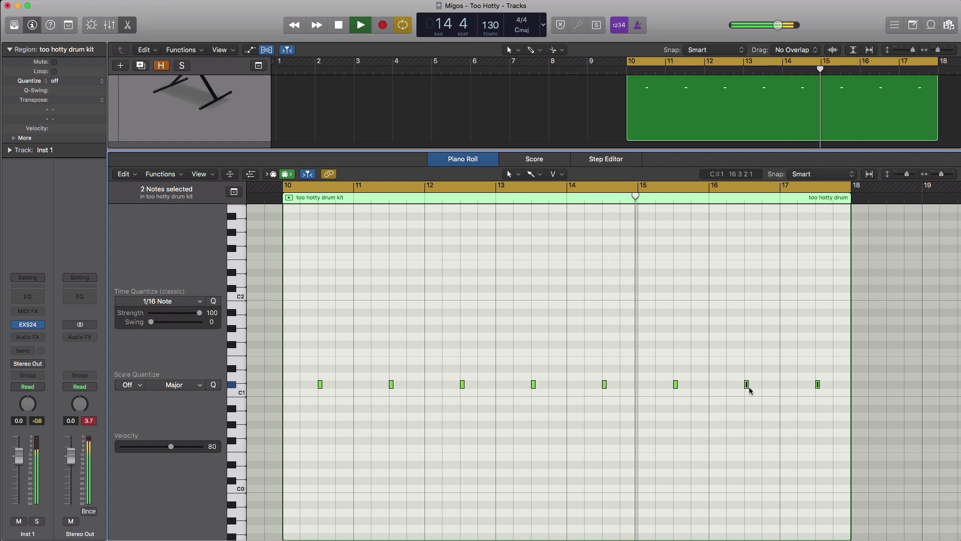
pyautogui.press('space')
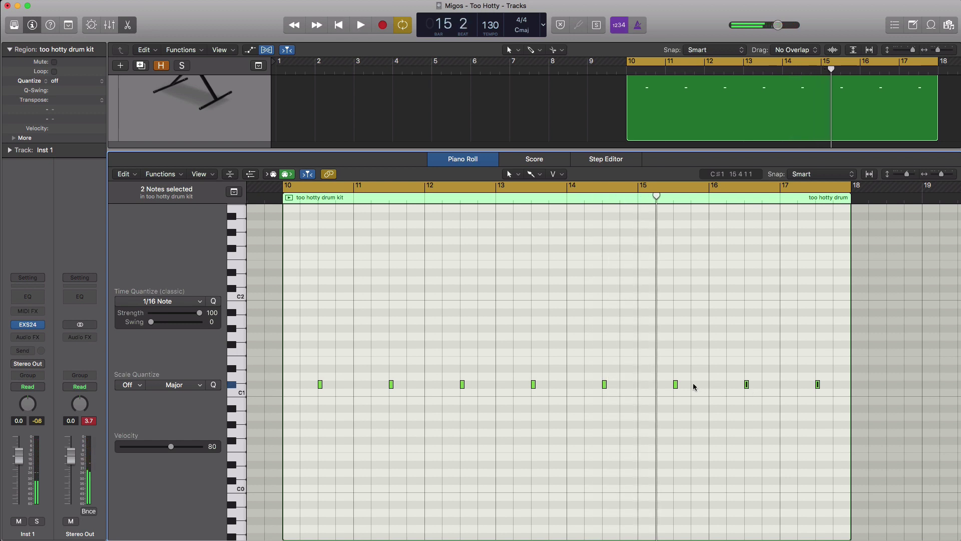
# Close the note editor and delete the three repeated vocal chop regions between bars 12 and 18
pyautogui.press('x')
pyautogui.press('x')
pyautogui.scroll(5, 701, 311)
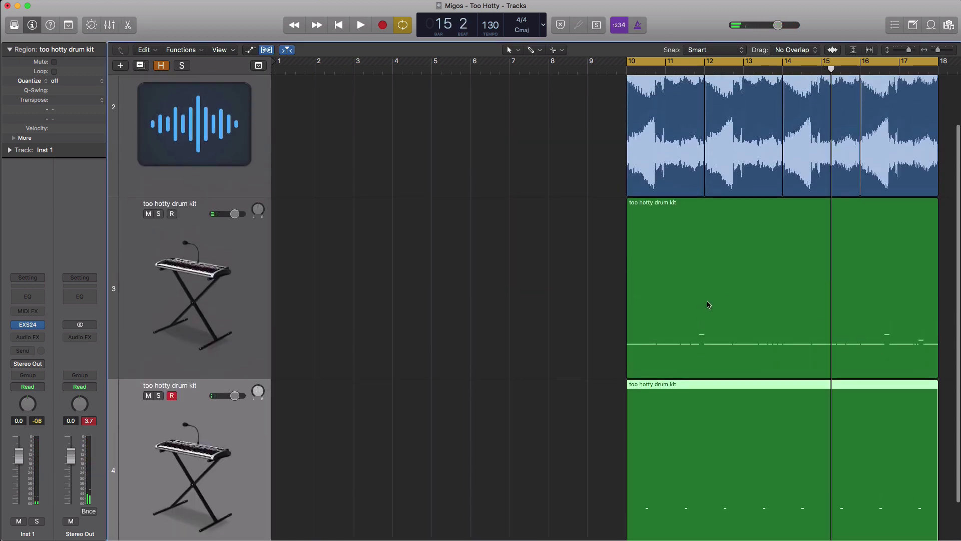
pyautogui.click(911, 176)
pyautogui.press('Delete')
pyautogui.click(821, 176)
pyautogui.press('Delete')
pyautogui.click(764, 174)
pyautogui.press('Delete')
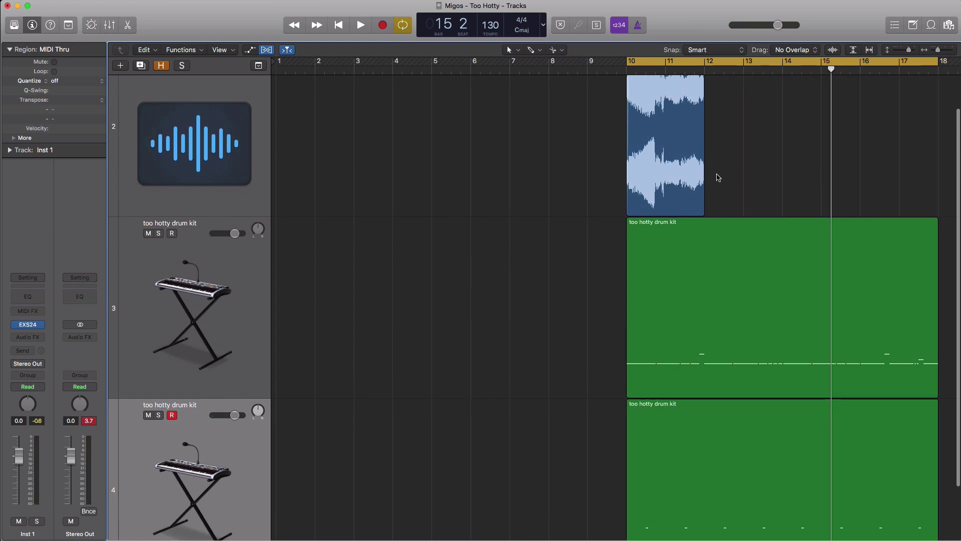
# Add short fades with the Fade tool at the edges of the remaining vocal chop region
pyautogui.scroll(5, 718, 180)
pyautogui.scroll(5, 714, 180)
pyautogui.hscroll(-5, 701, 185)
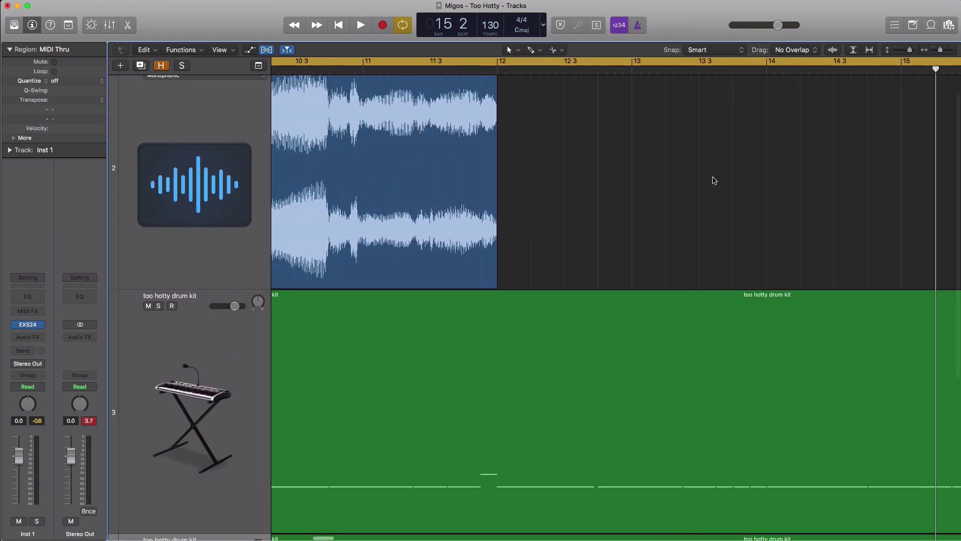
pyautogui.press('t')
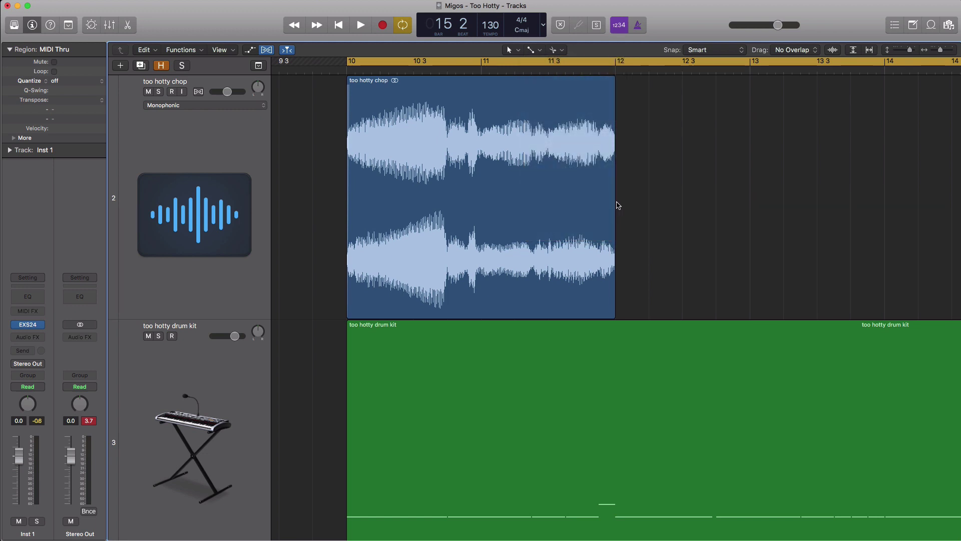
pyautogui.click(614, 205)
# Copy the faded vocal chop to bar 12 and repeat that copy 2 times to fill up to bar 18
pyautogui.moveTo(558, 205); pyautogui.dragTo(826, 204)
pyautogui.press('super+Left')
pyautogui.press('super+r')
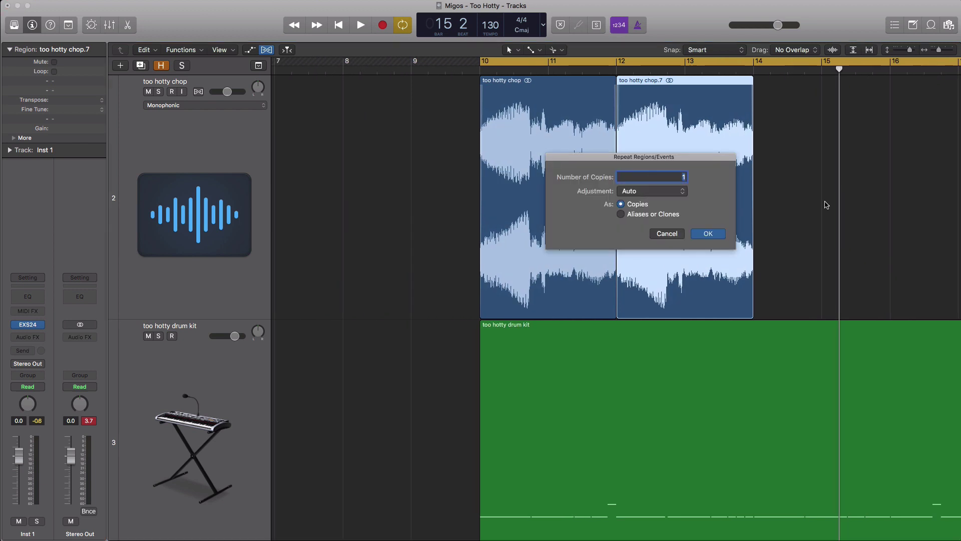
pyautogui.write('2')
pyautogui.press('Return')
pyautogui.press('super+Left')
pyautogui.press('super+Left')
pyautogui.press('super+Left')
pyautogui.press('super+Up')
pyautogui.press('super+Up')
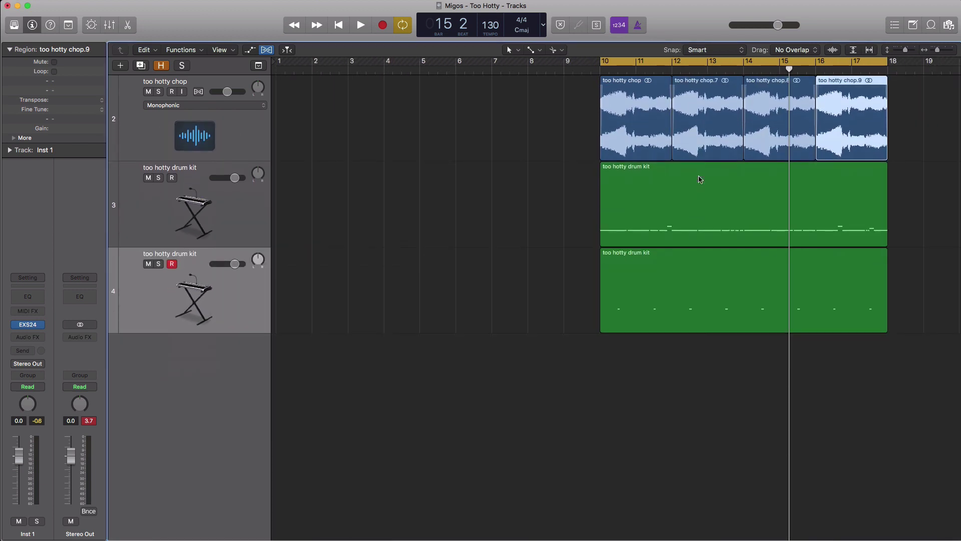
pyautogui.press('super+Left')
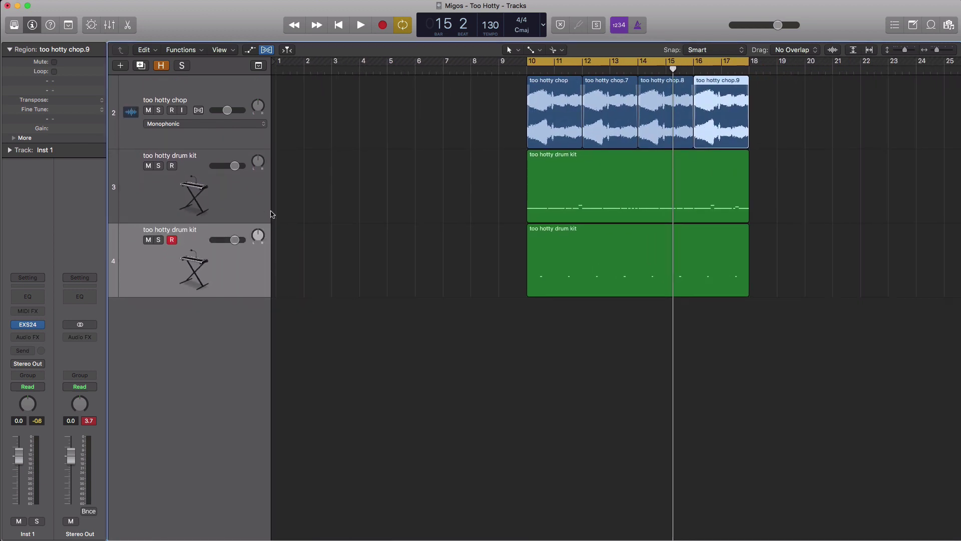
# Duplicate the drum kit track as track 5 and pencil in an empty region on it from bar 10 to 18
pyautogui.click(190, 296)
pyautogui.click(142, 67)
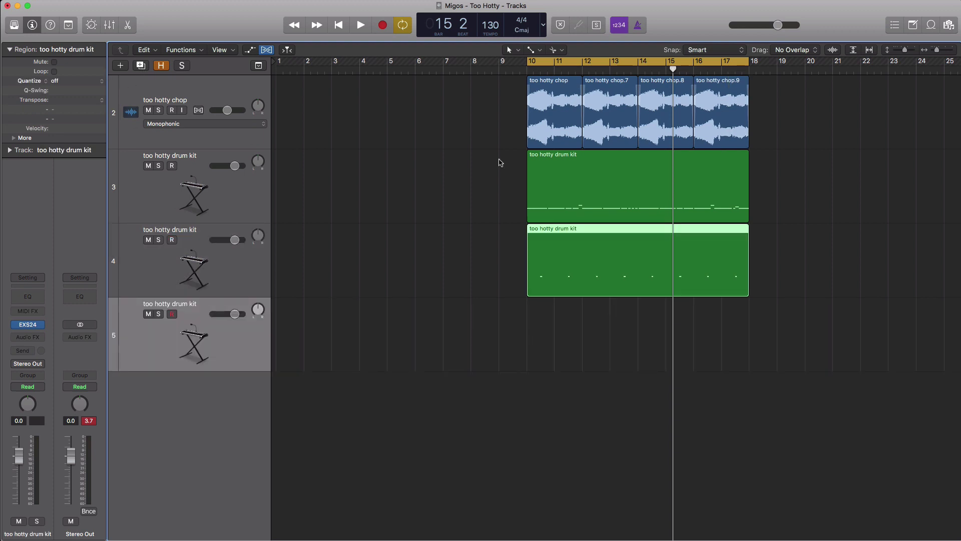
pyautogui.click(532, 50)
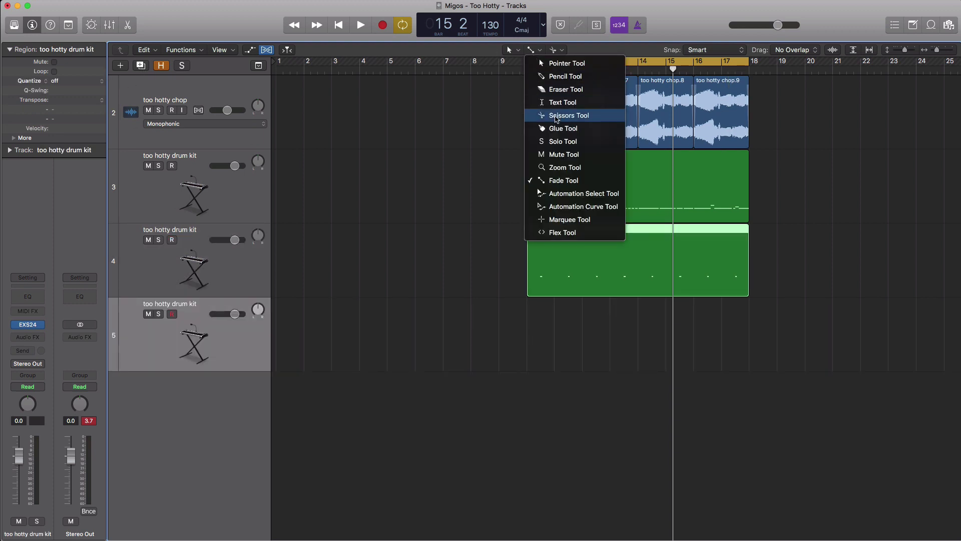
pyautogui.click(565, 77)
pyautogui.click(536, 339)
pyautogui.moveTo(551, 343); pyautogui.dragTo(746, 338)
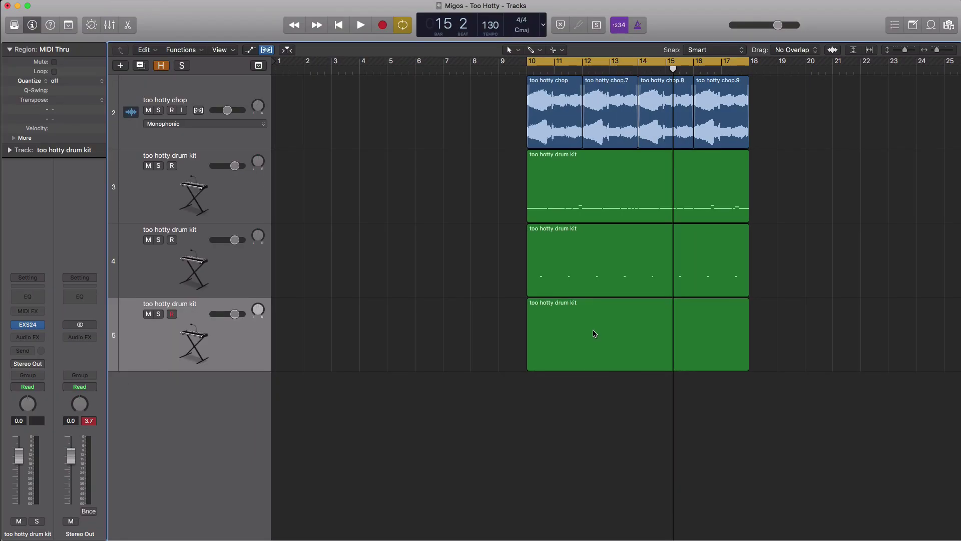
# Add a C1 note at bar 10 in the track 5 region with the Pencil tool, lengthen it to 10 4, and play the loop
pyautogui.doubleClick(593, 333)
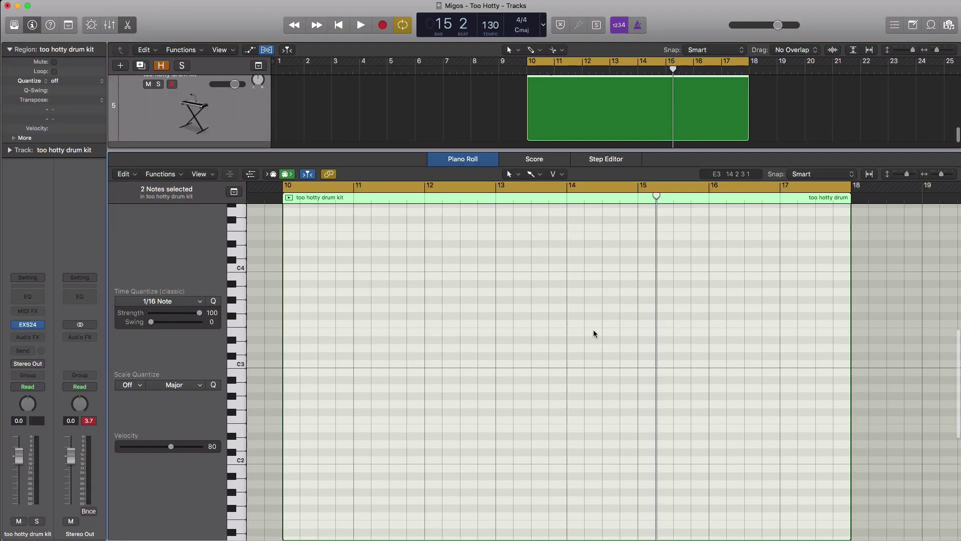
pyautogui.scroll(-5, 359, 389)
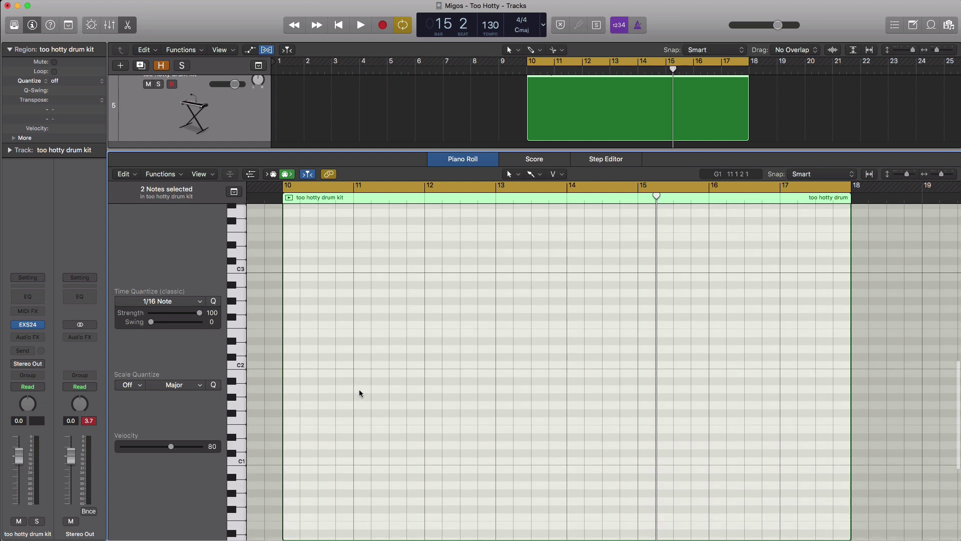
pyautogui.scroll(-1, 357, 392)
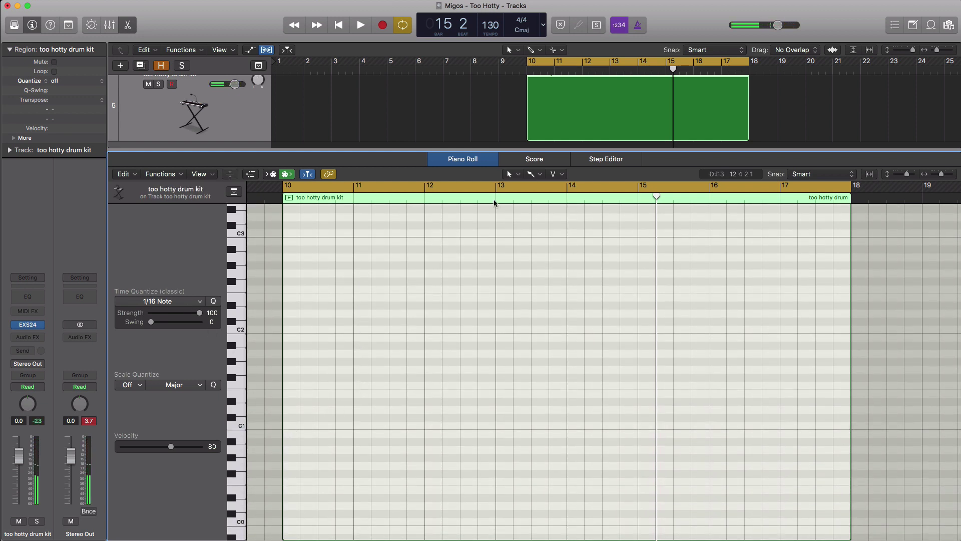
pyautogui.click(534, 173)
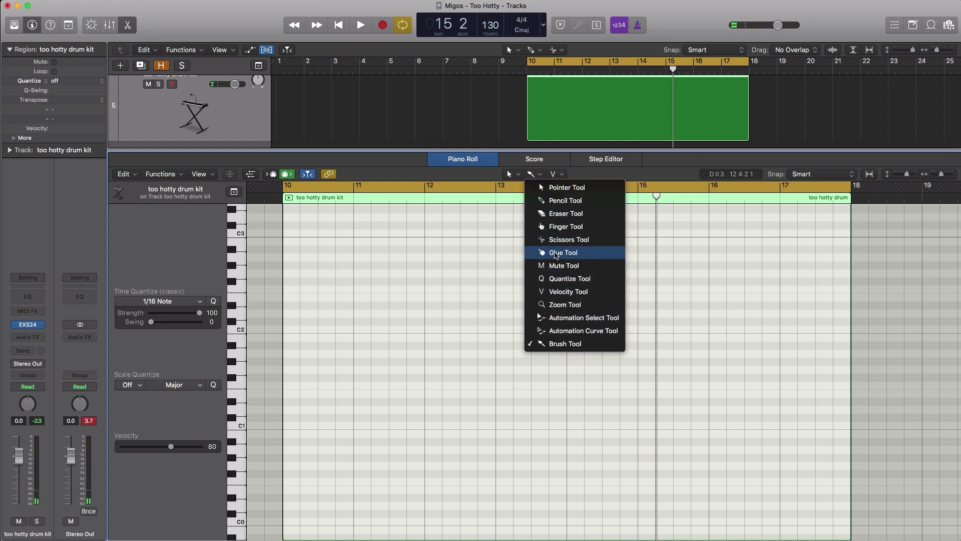
pyautogui.click(564, 200)
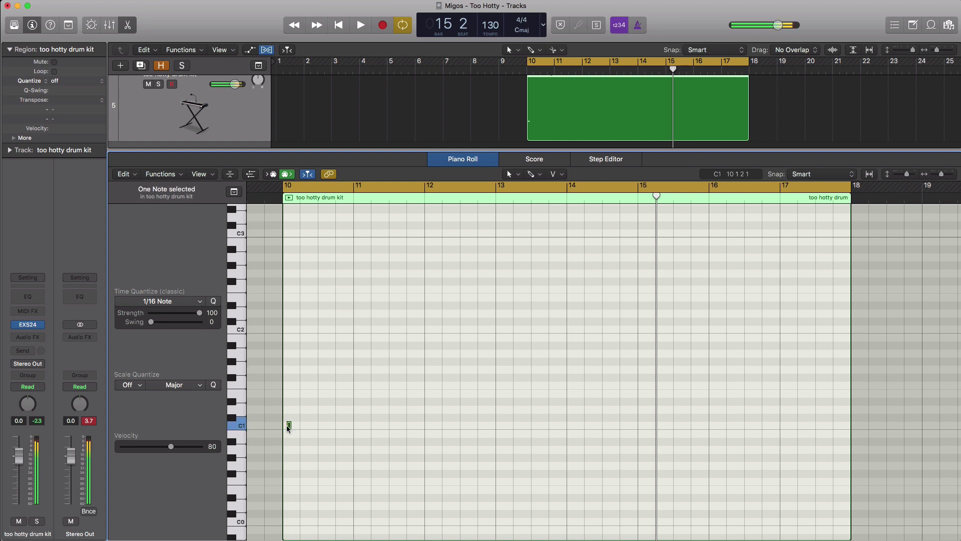
pyautogui.click(288, 425)
pyautogui.moveTo(289, 426); pyautogui.dragTo(336, 428)
pyautogui.hotkey('shift', 'space')
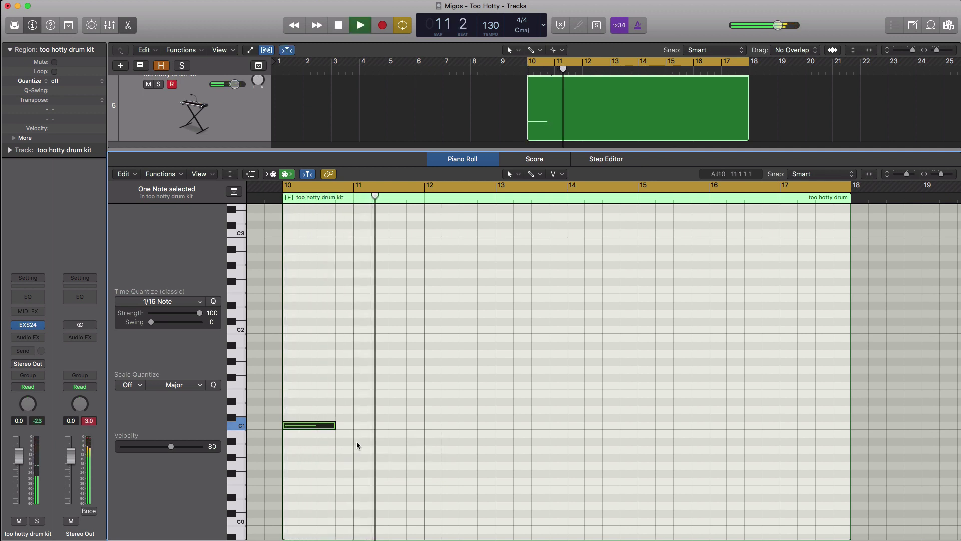
# Add a second C1 note directly after the first one at 10 4 and shorten it to 0 2 0 0
pyautogui.press('space')
pyautogui.hotkey('shift', 'space')
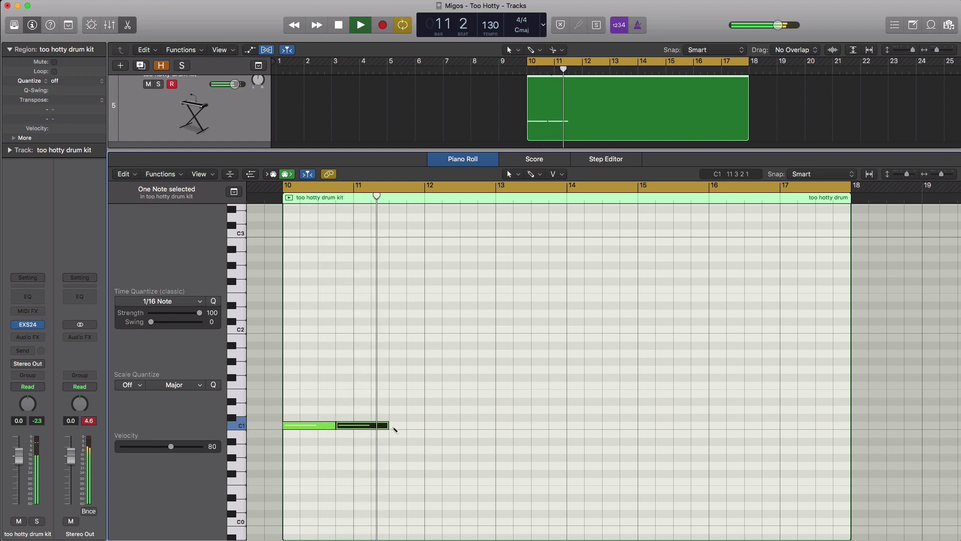
pyautogui.scroll(-5, 404, 425)
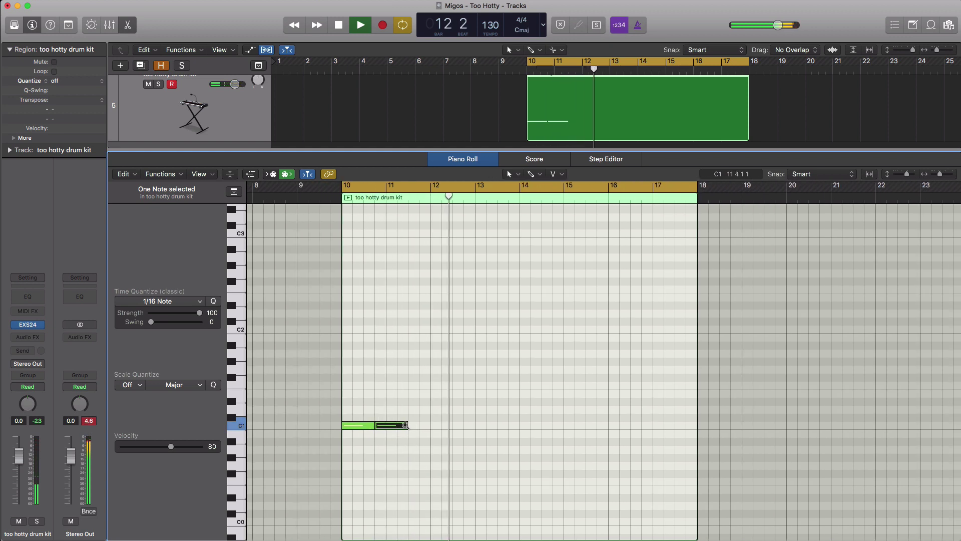
pyautogui.scroll(1, 406, 424)
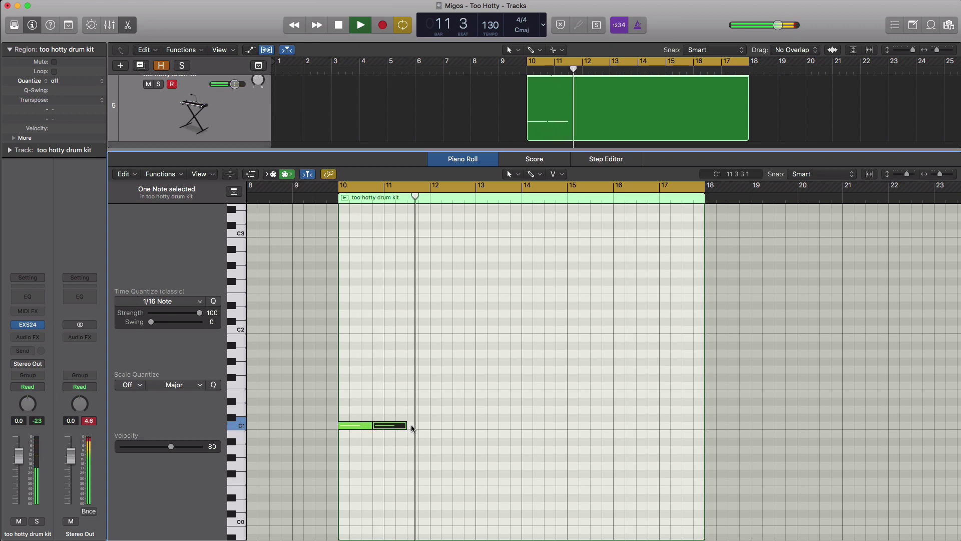
pyautogui.press('space')
pyautogui.moveTo(403, 426); pyautogui.dragTo(395, 426)
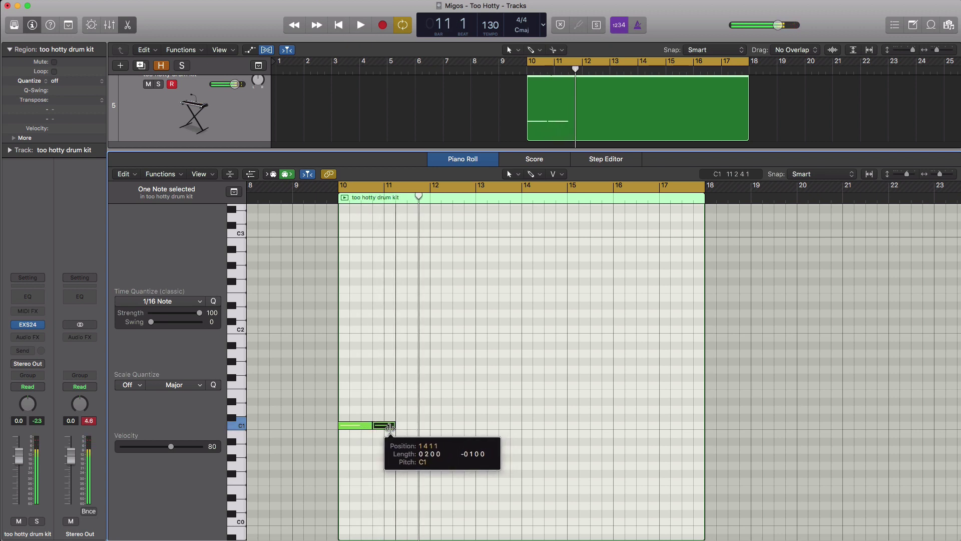
pyautogui.keyDown('ctrl'); pyautogui.keyDown('alt'); pyautogui.click(408, 430); pyautogui.keyUp('alt'); pyautogui.keyUp('ctrl')
pyautogui.keyDown('ctrl'); pyautogui.keyDown('alt'); pyautogui.click(409, 433); pyautogui.keyUp('alt'); pyautogui.keyUp('ctrl')
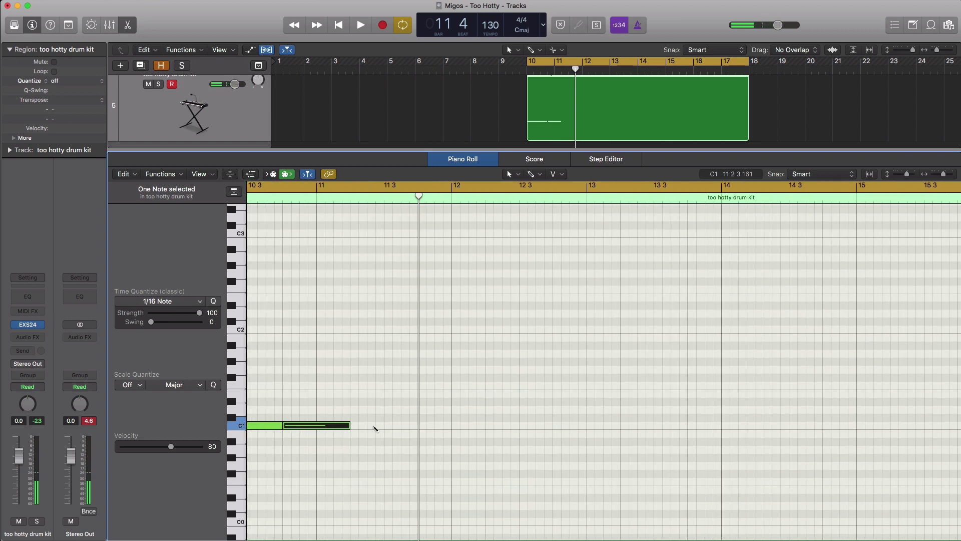
# Add a short C1 note at 11 2 3 with length 0 0 2 0 and play the loop to check it
pyautogui.moveTo(432, 427); pyautogui.dragTo(384, 427)
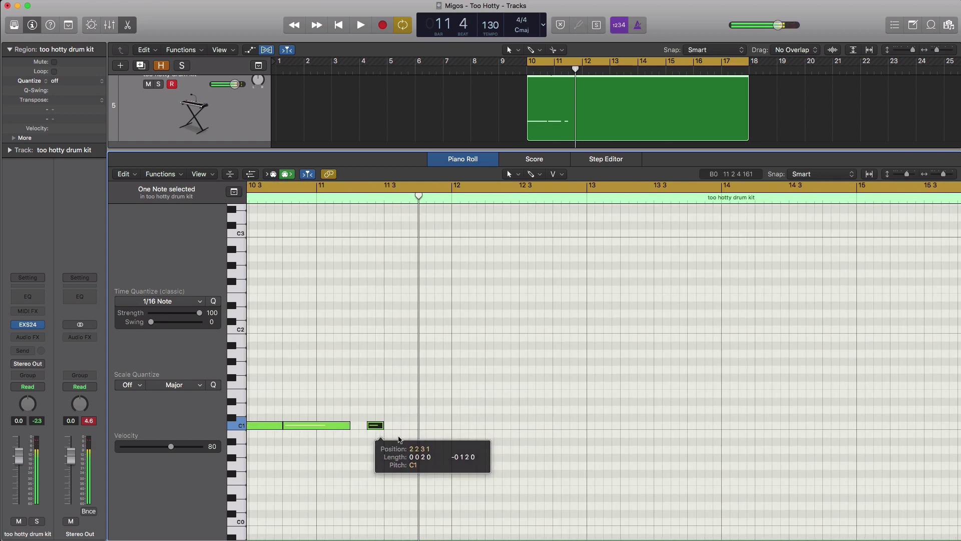
pyautogui.press('space')
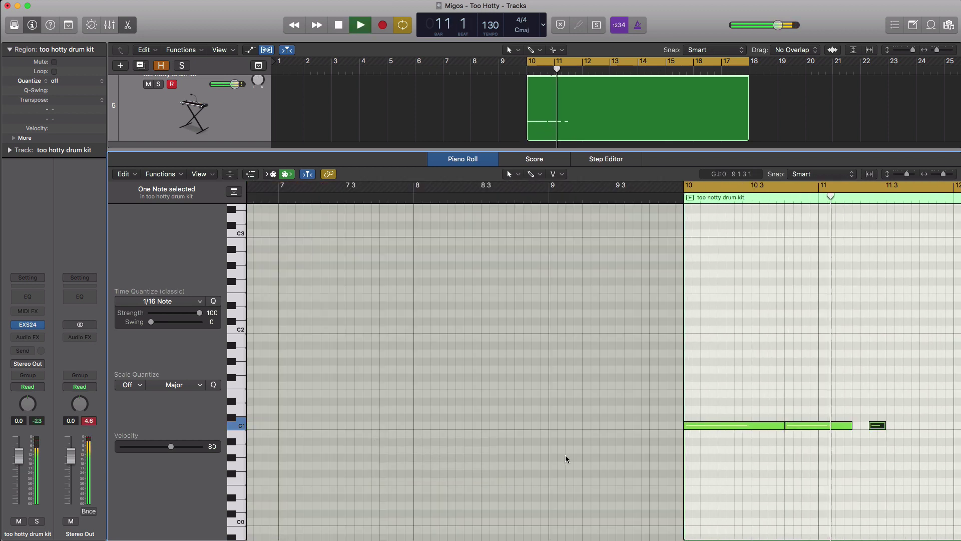
pyautogui.press('space')
# Select the three C1 notes and copy the pattern to bars 12, 14 and 16, then play the loop
pyautogui.hscroll(-2, 764, 463)
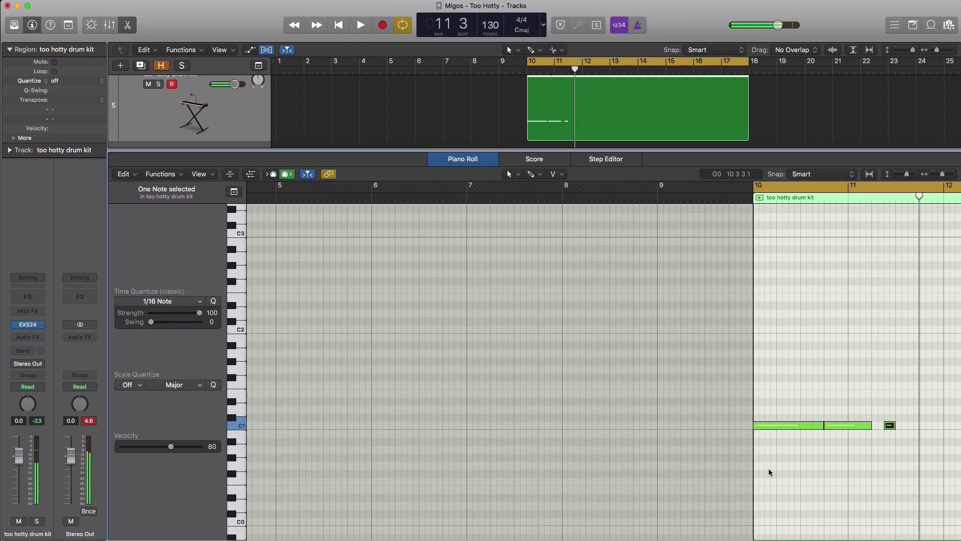
pyautogui.hscroll(8, 765, 462)
pyautogui.hscroll(1, 762, 466)
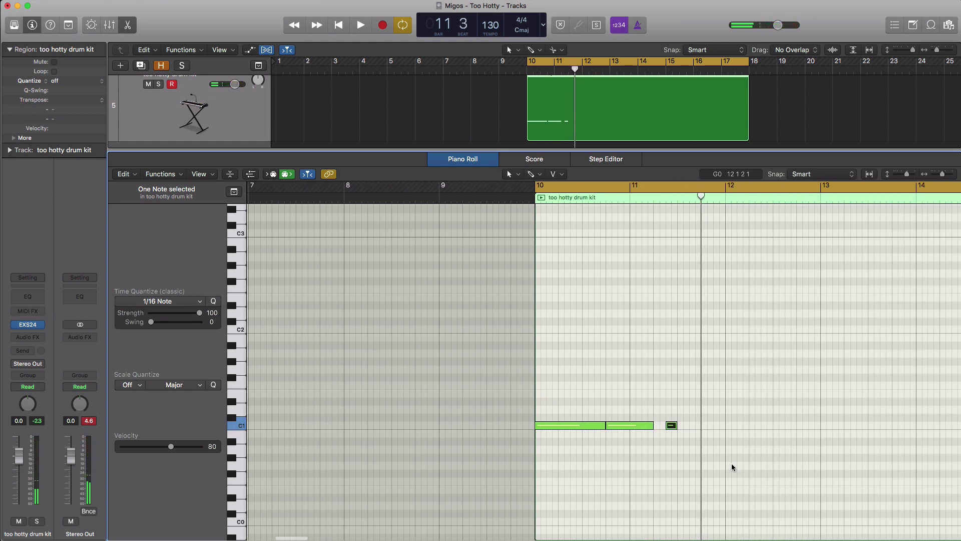
pyautogui.moveTo(731, 464); pyautogui.dragTo(709, 428)
pyautogui.press('super+Left')
pyautogui.hscroll(8, 752, 429)
pyautogui.hscroll(5, 690, 434)
pyautogui.press('space')
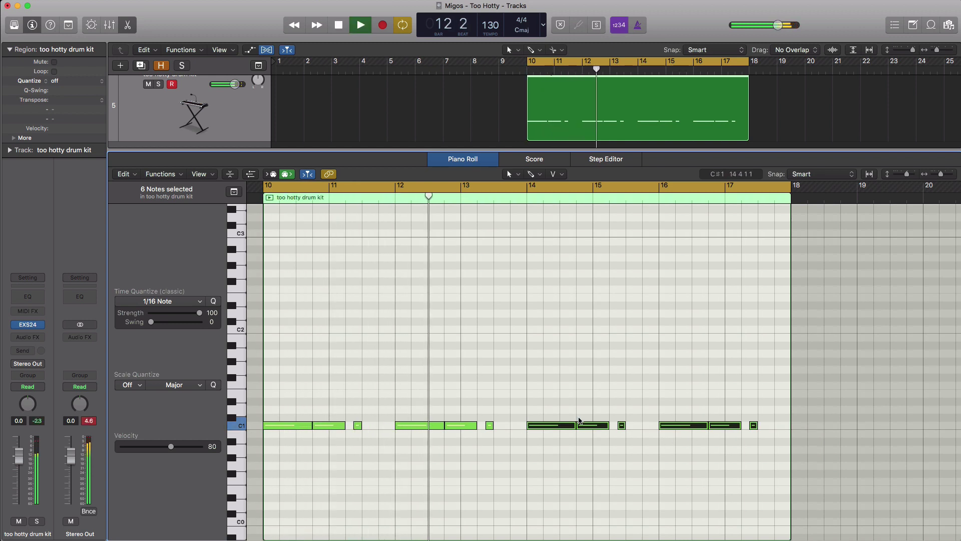
# With the mixer shown during playback, lower track 3's volume to -2.5 dB and track 5's to -1.3 dB, resetting the output peak reading
pyautogui.press('x')
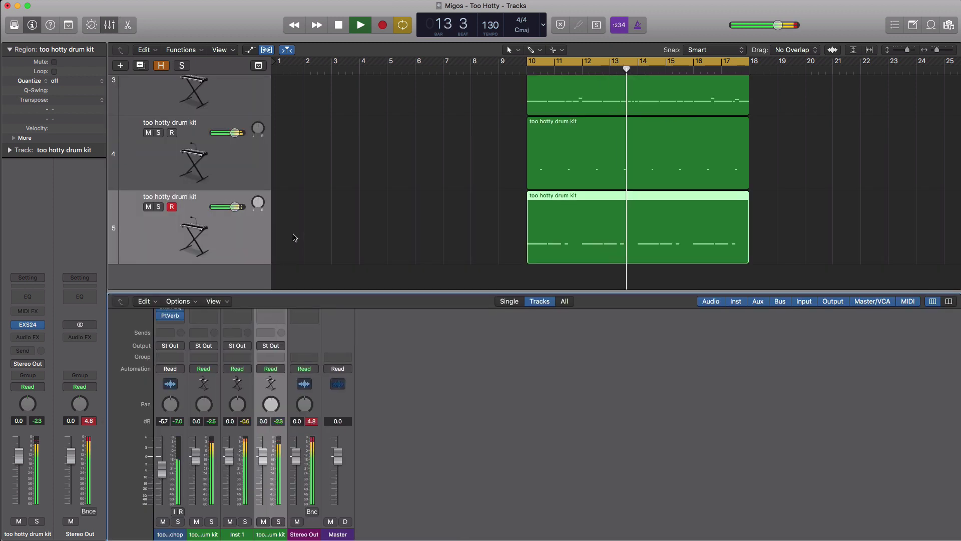
pyautogui.scroll(4, 227, 221)
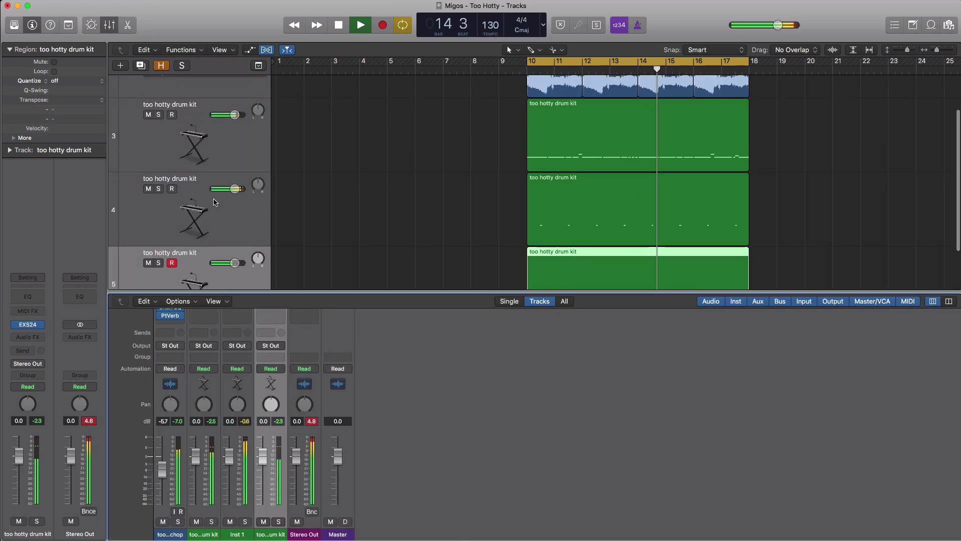
pyautogui.moveTo(235, 120); pyautogui.dragTo(233, 120)
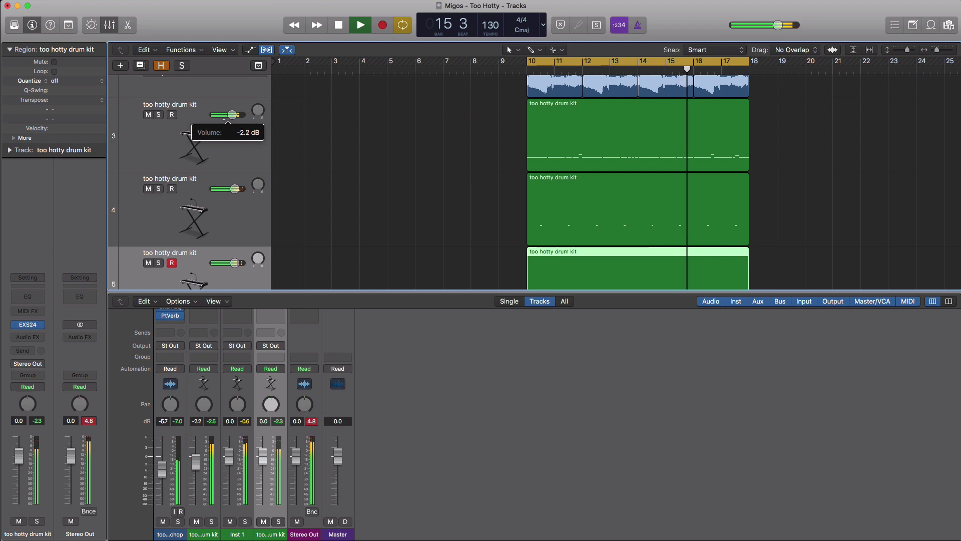
pyautogui.click(90, 421)
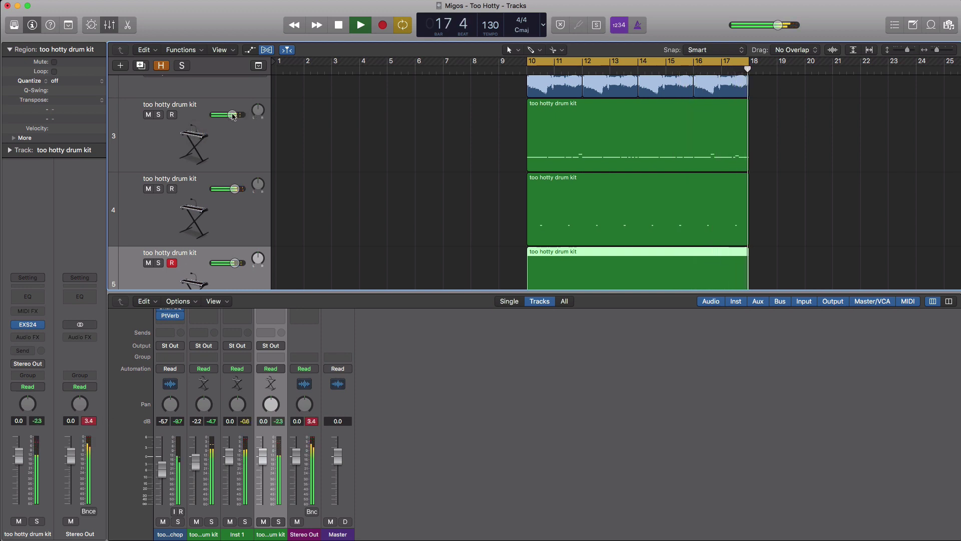
pyautogui.moveTo(235, 263); pyautogui.dragTo(233, 263)
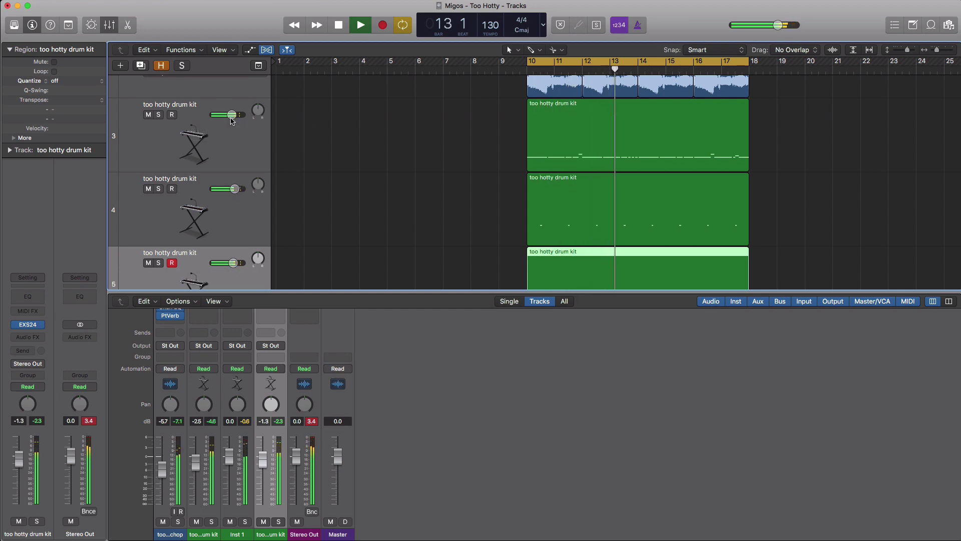
pyautogui.press('x')
pyautogui.press('space')
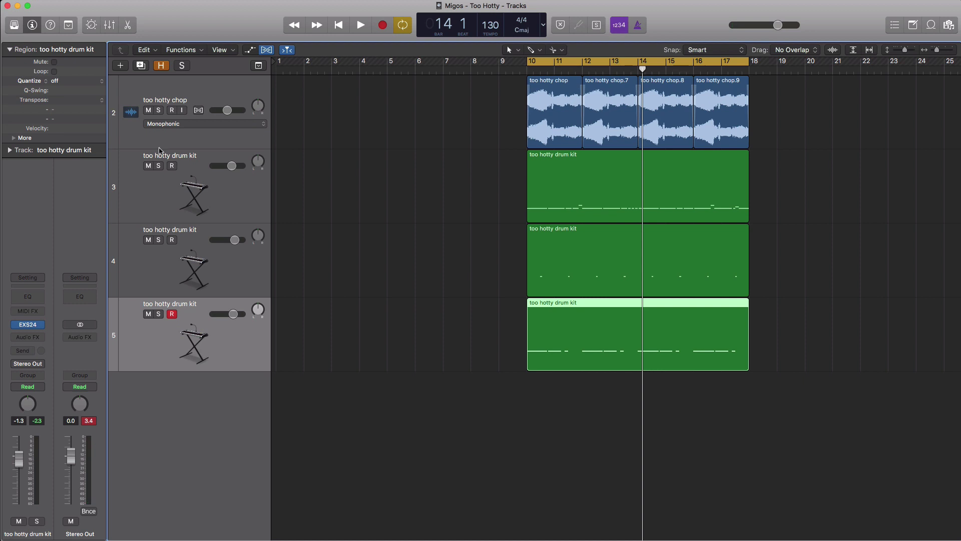
# Duplicate the drum kit track as track 6 and pencil in an empty region on it from bar 10 to 18
pyautogui.click(142, 70)
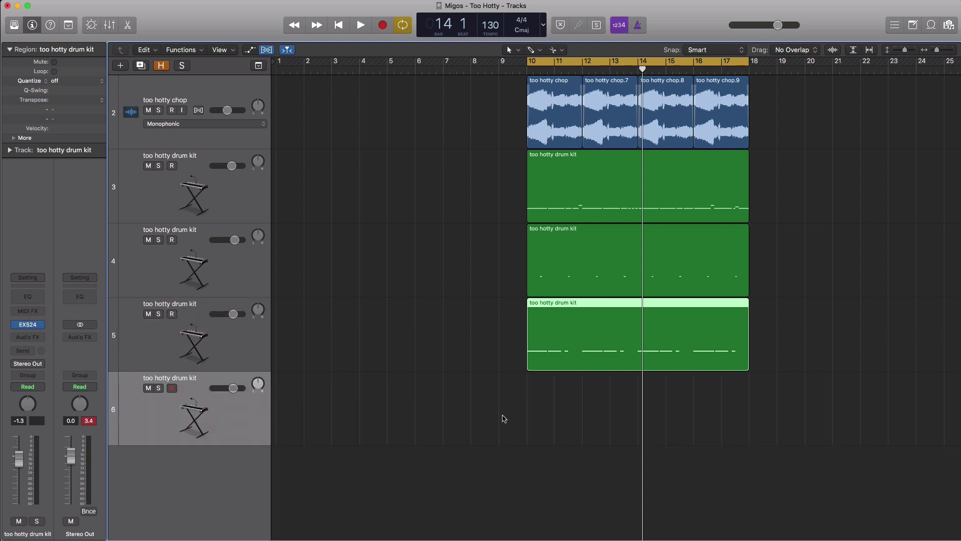
pyautogui.click(541, 418)
pyautogui.moveTo(554, 420); pyautogui.dragTo(746, 419)
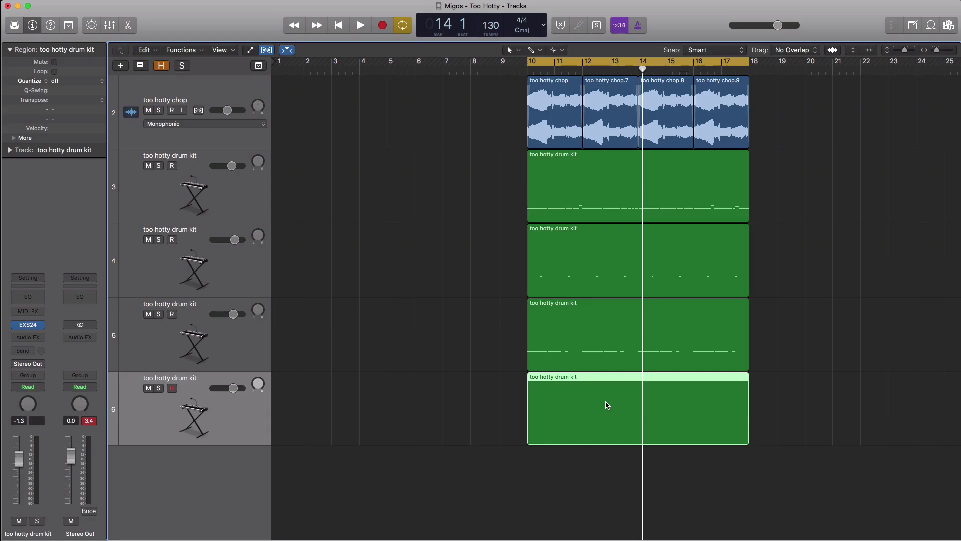
# Open the track 6 region in the Piano Roll and paint two 1/16 C2 notes at bar 10 with the Brush tool
pyautogui.doubleClick(608, 399)
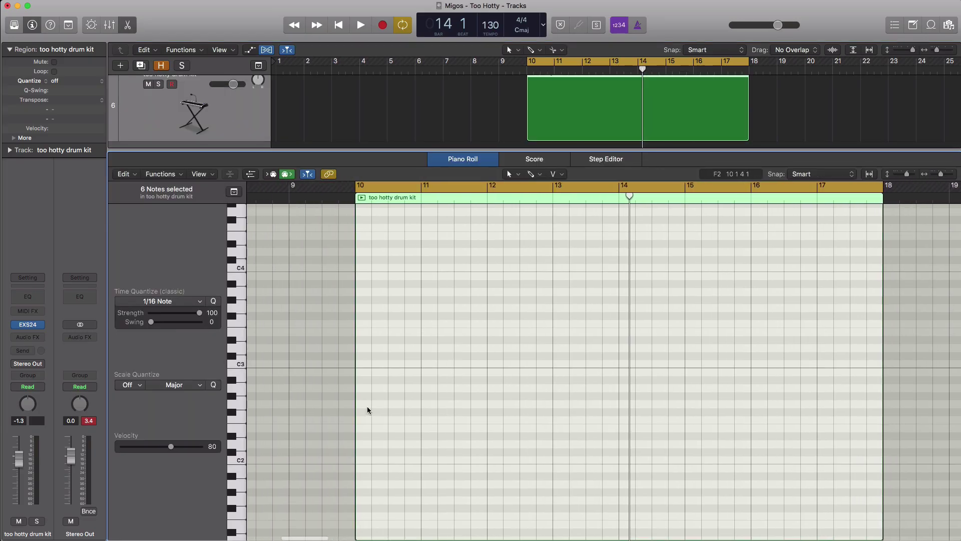
pyautogui.click(539, 177)
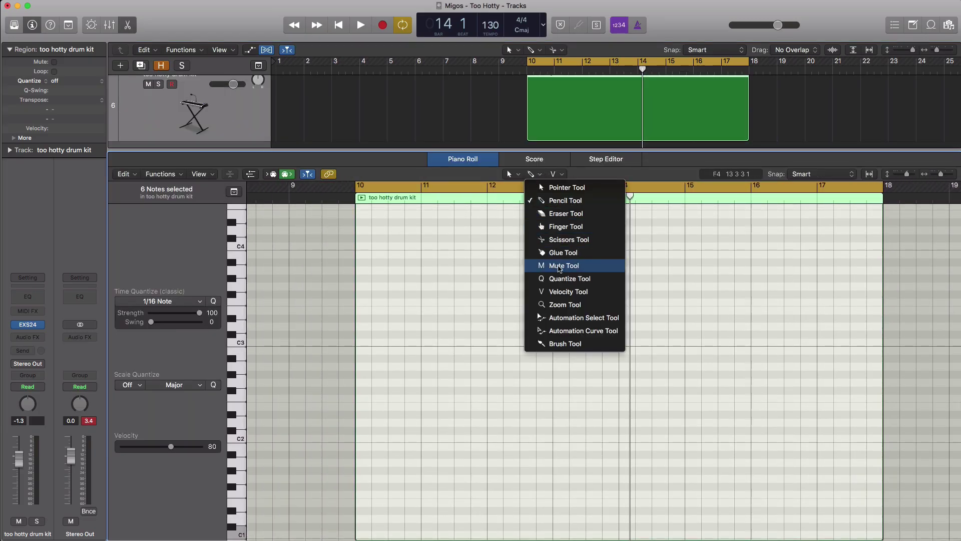
pyautogui.click(554, 344)
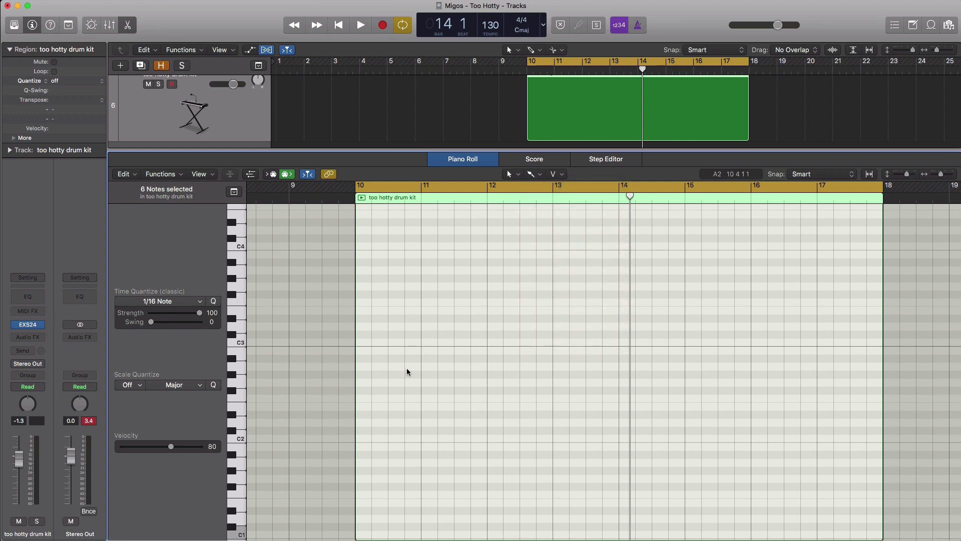
pyautogui.scroll(-2, 407, 370)
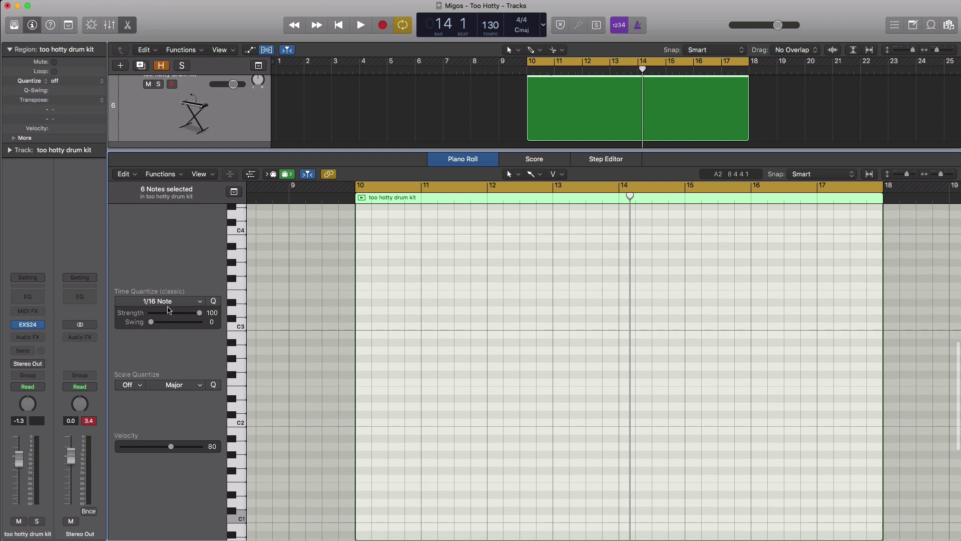
pyautogui.moveTo(363, 424); pyautogui.dragTo(356, 425)
pyautogui.press('super+Right')
pyautogui.hscroll(-2, 410, 434)
pyautogui.hscroll(-2, 410, 433)
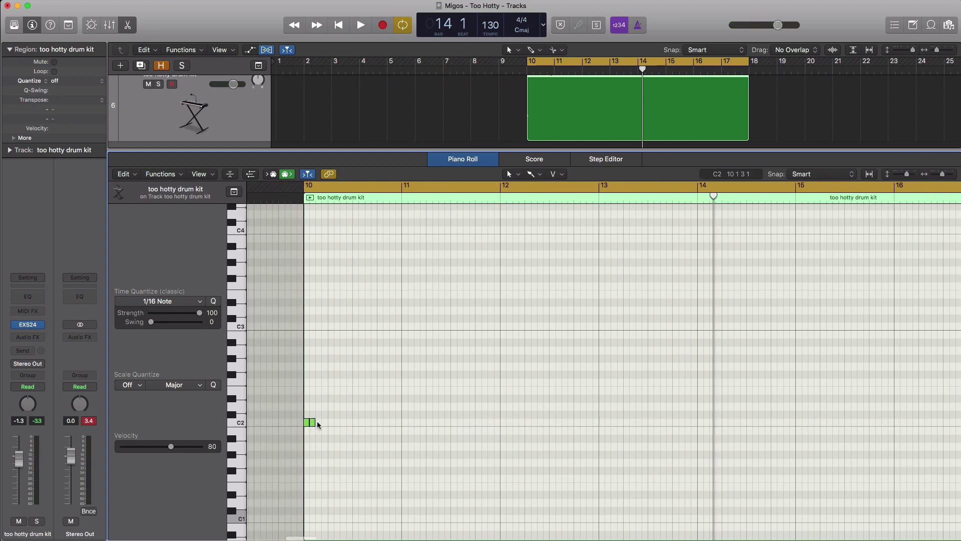
# Set Time Quantize to 1/8 Note and brush four C2 notes after the 1/16 pair, playing the loop between them
pyautogui.click(160, 300)
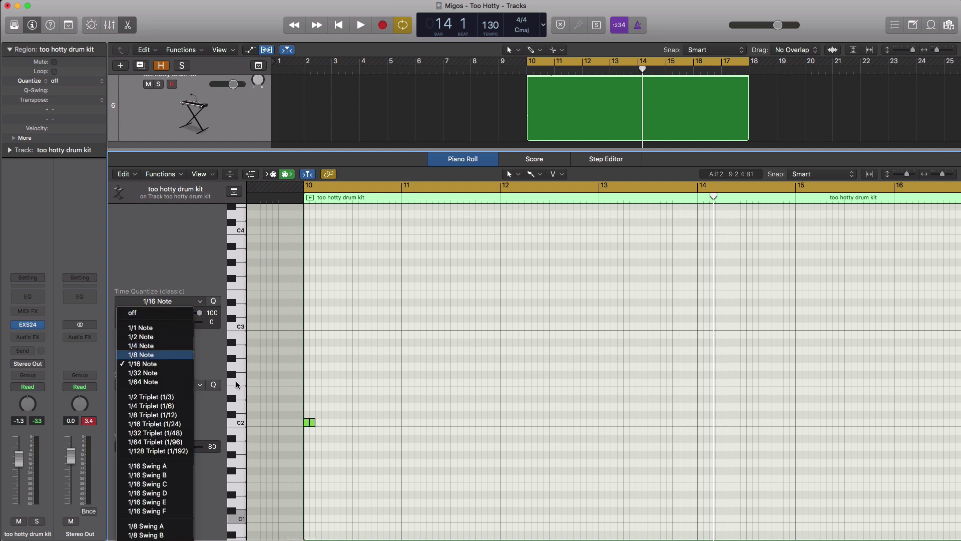
pyautogui.press('Return')
pyautogui.click(319, 424)
pyautogui.press('space')
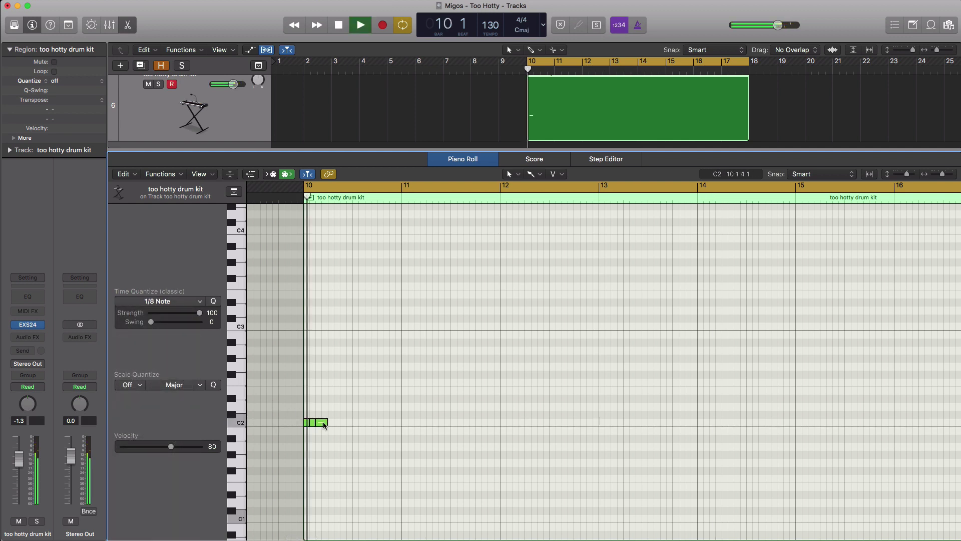
pyautogui.press('space')
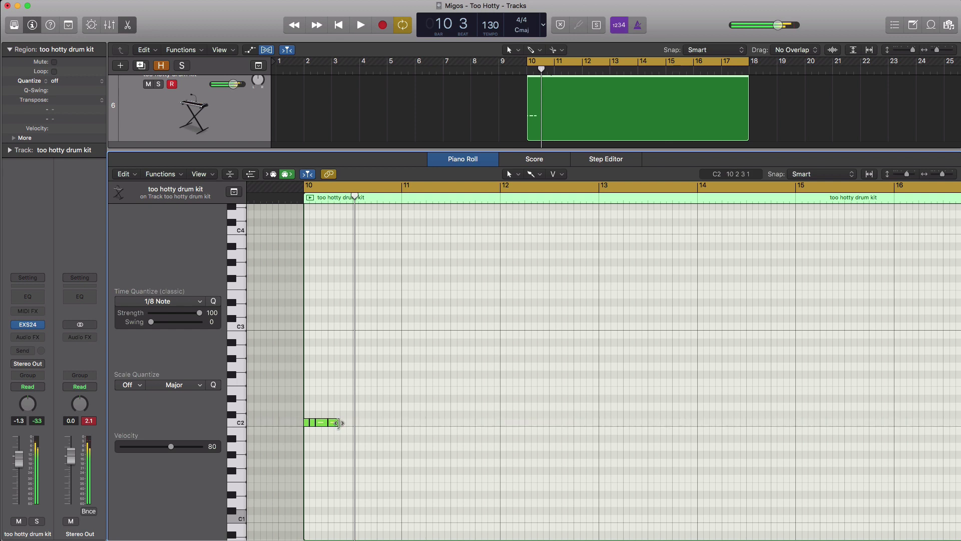
pyautogui.click(342, 423)
pyautogui.press('space')
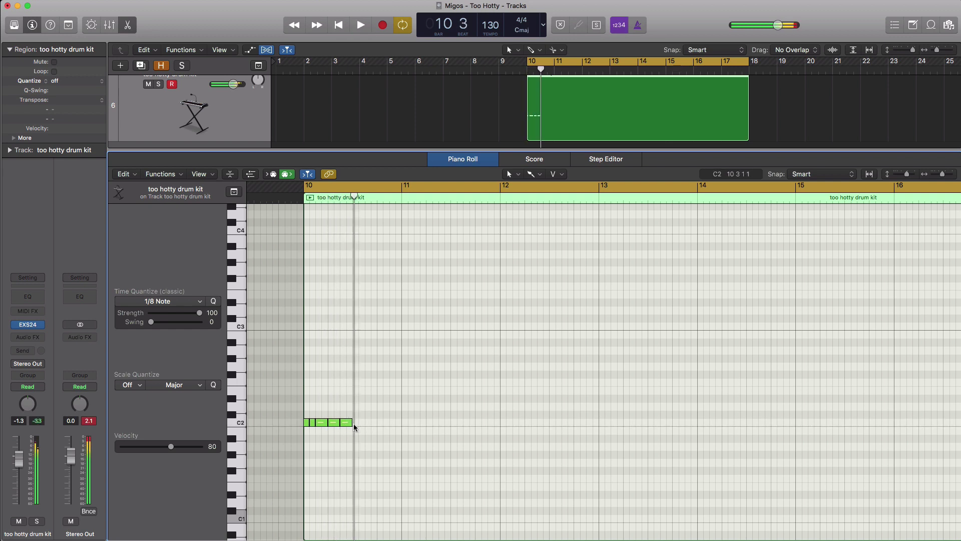
pyautogui.click(356, 423)
pyautogui.press('space')
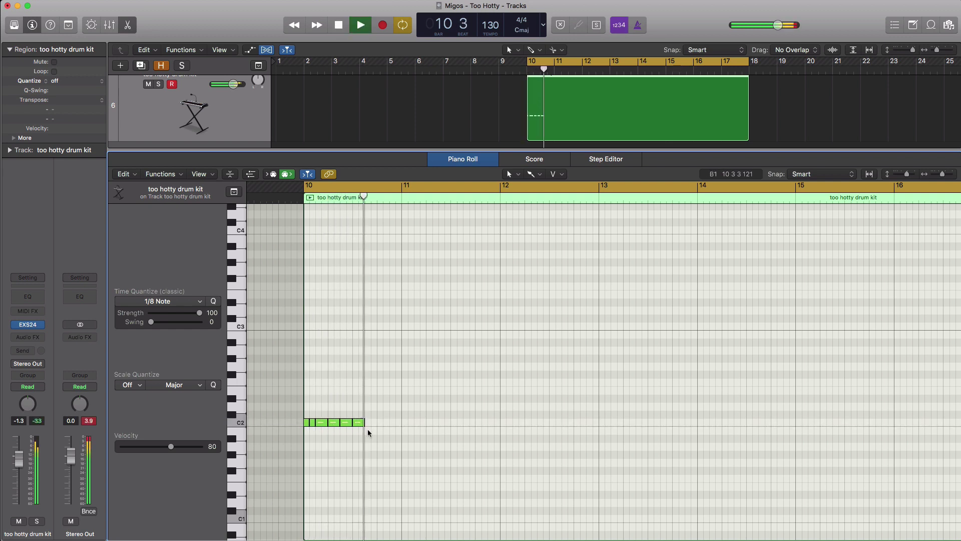
pyautogui.press('space')
# Set Time Quantize to 1/32 Note, brush a roll of four C2 notes up to 10 4, and play it back
pyautogui.click(182, 303)
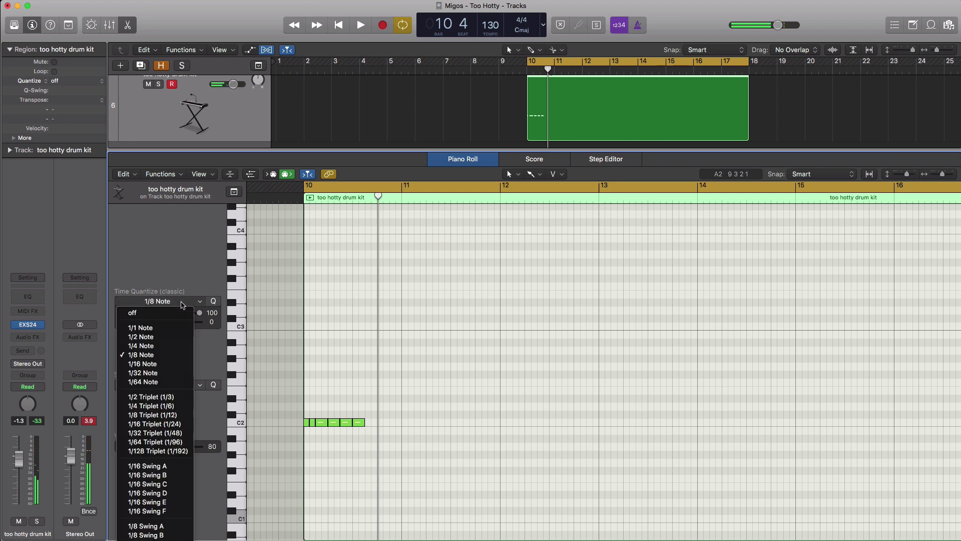
pyautogui.click(167, 374)
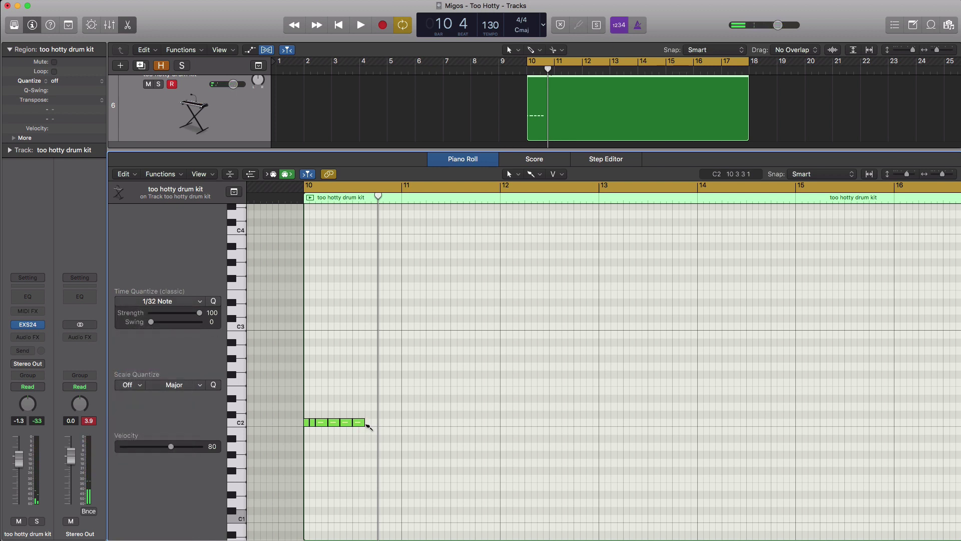
pyautogui.click(370, 423)
pyautogui.hscroll(1, 383, 423)
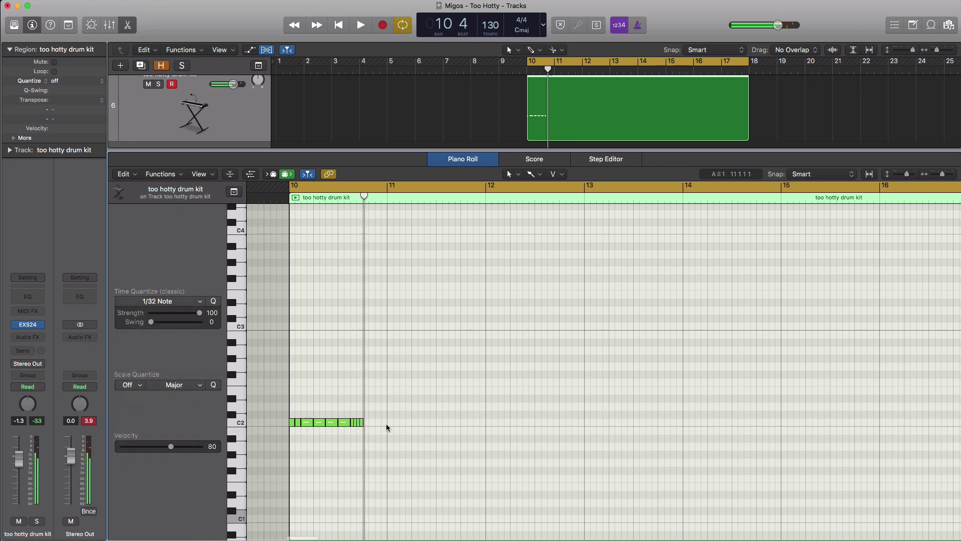
pyautogui.press('space')
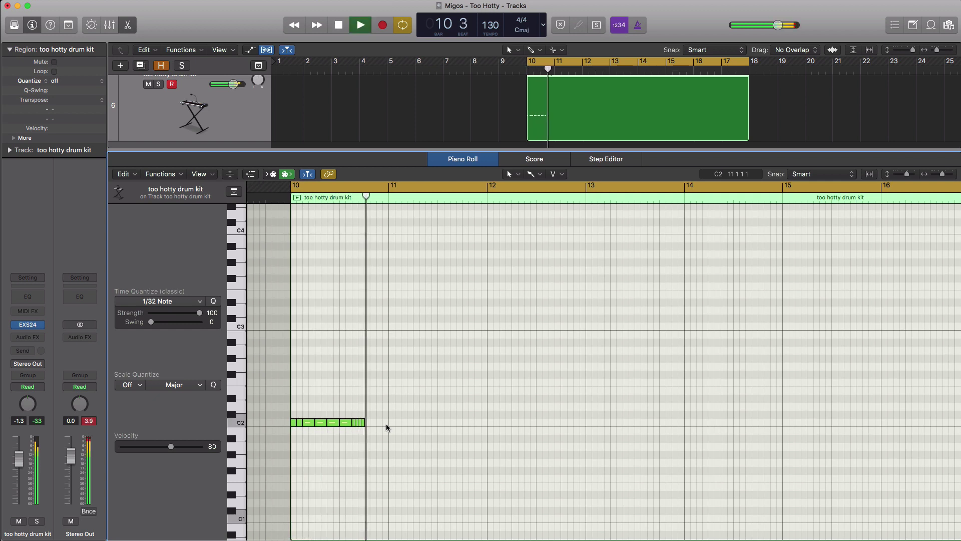
pyautogui.press('space')
# Set Time Quantize back to 1/8 Note, brush two more C2 notes to fill up to bar 11, and play the loop
pyautogui.click(165, 301)
pyautogui.click(330, 407)
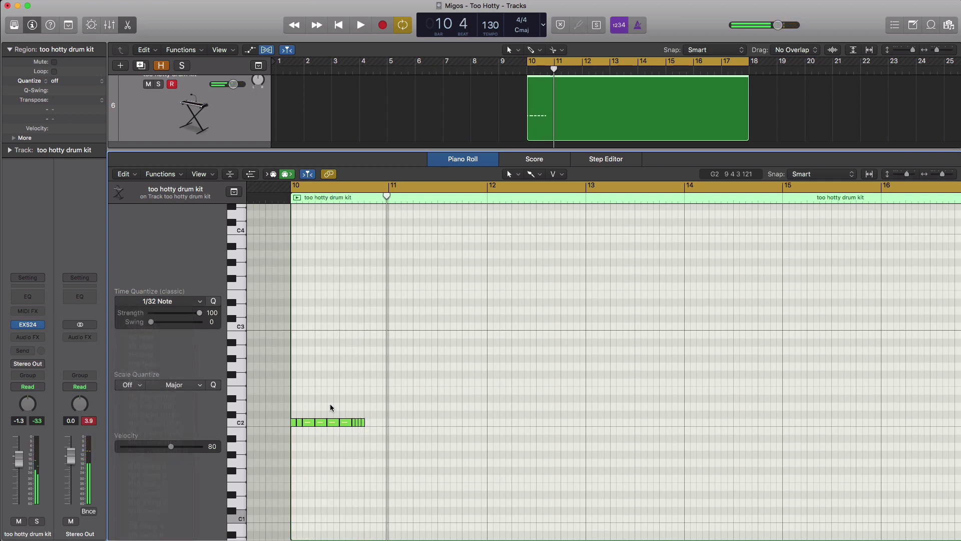
pyautogui.click(371, 423)
pyautogui.click(382, 422)
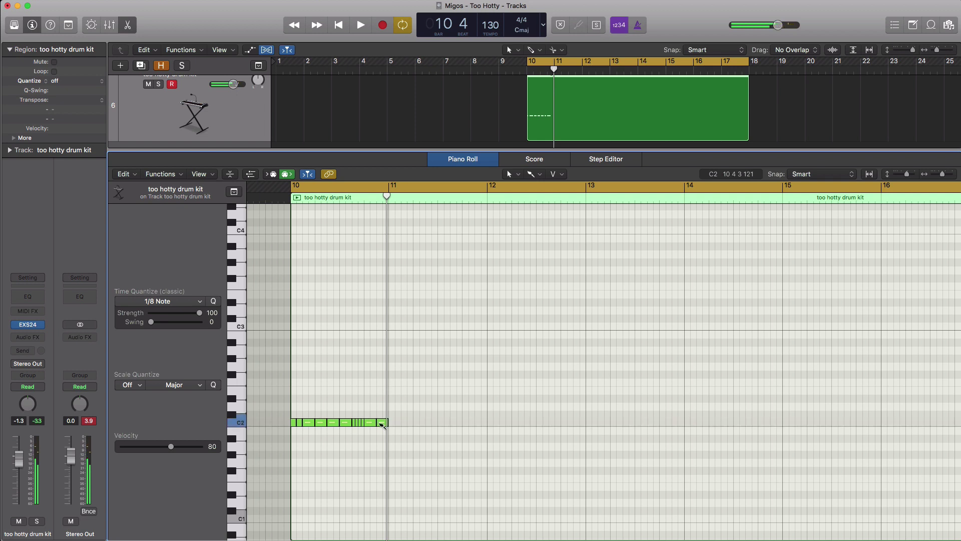
pyautogui.press('space')
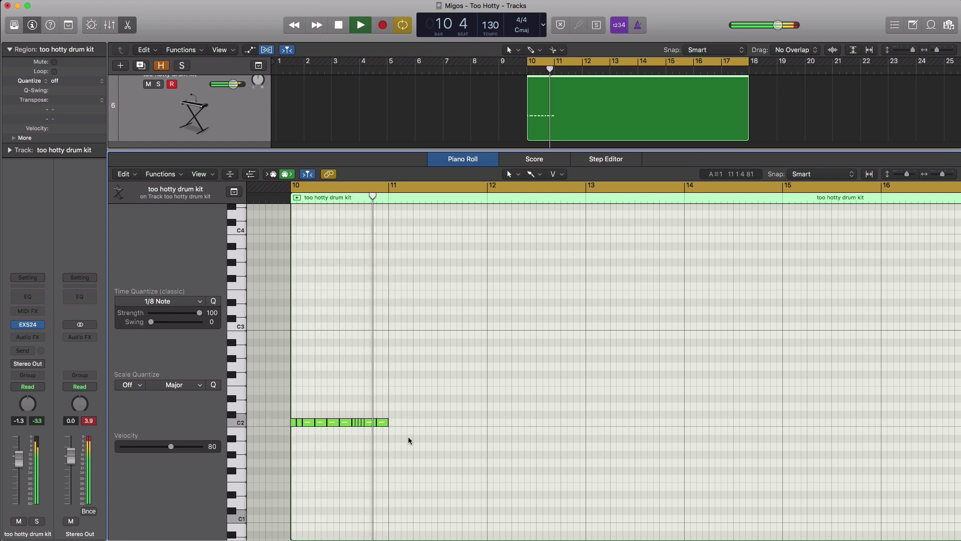
# Brush three 1/8 C2 notes from the start of bar 11, playing the loop between them
pyautogui.press('space')
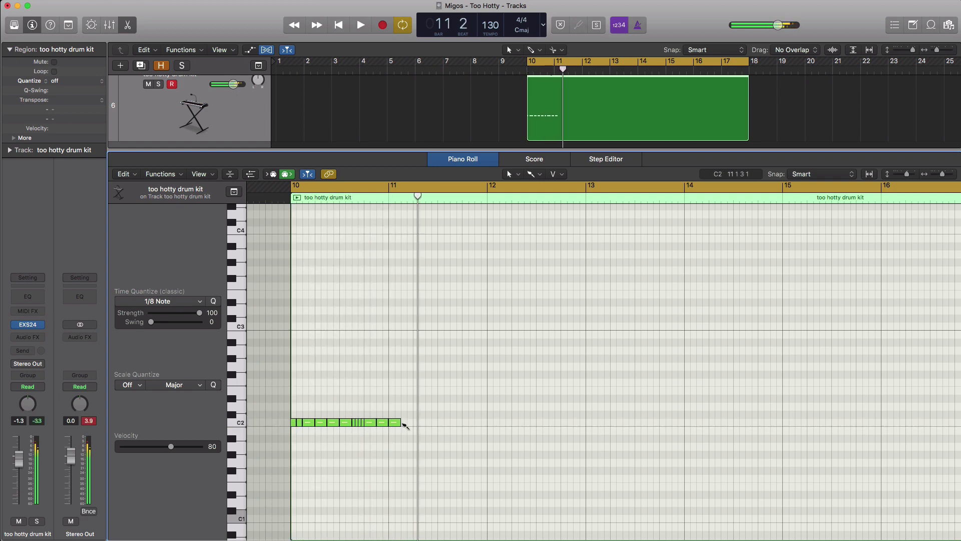
pyautogui.click(407, 423)
pyautogui.press('space')
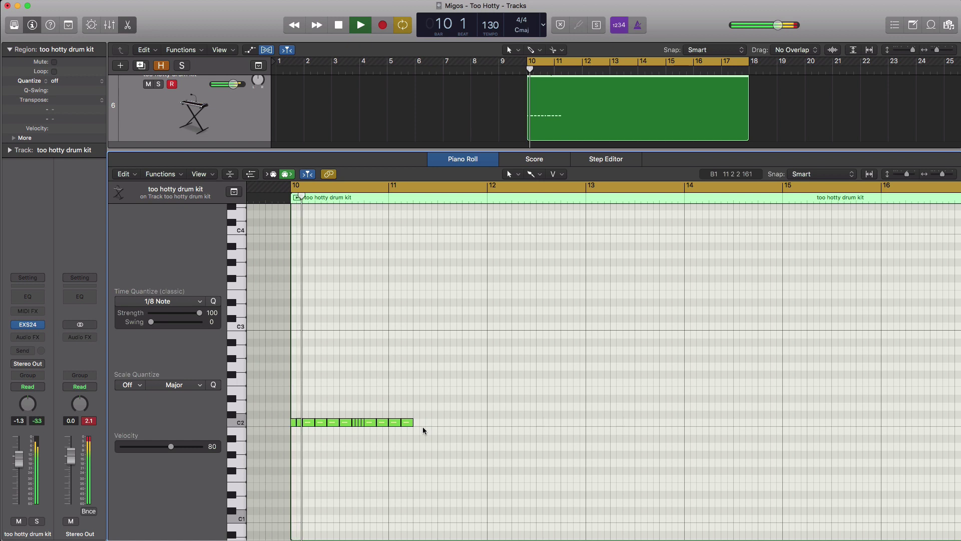
pyautogui.keyDown('ctrl'); pyautogui.keyDown('alt'); pyautogui.click(451, 436); pyautogui.keyUp('alt'); pyautogui.keyUp('ctrl')
pyautogui.press('space')
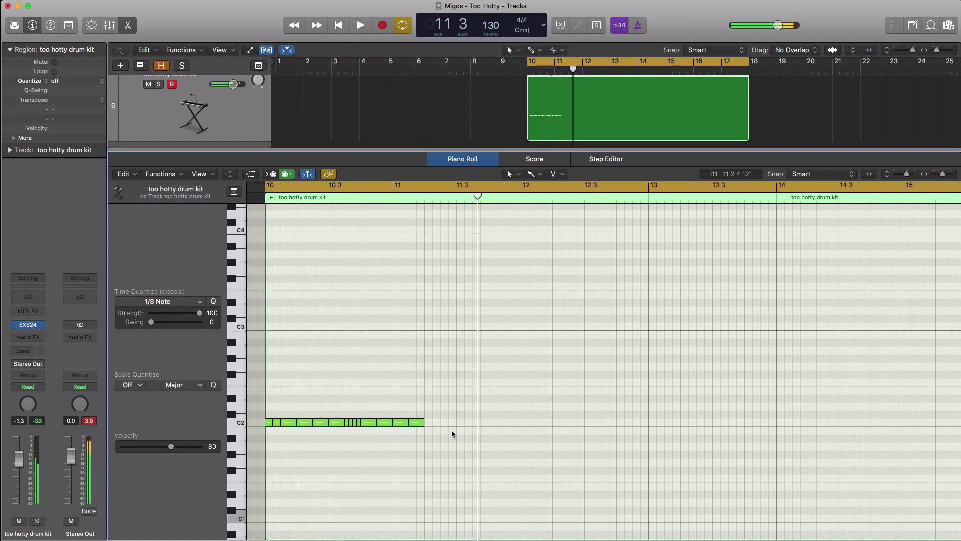
pyautogui.press('space')
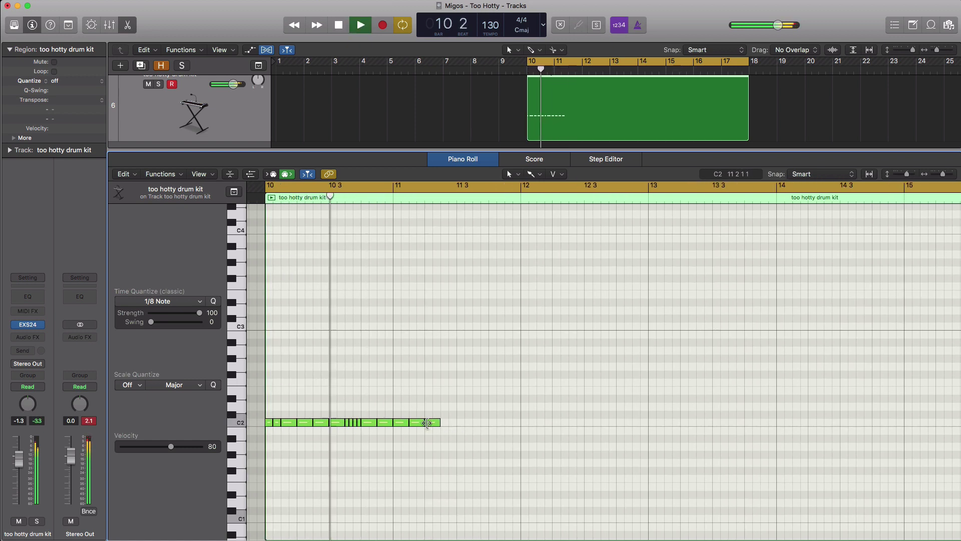
pyautogui.press('space')
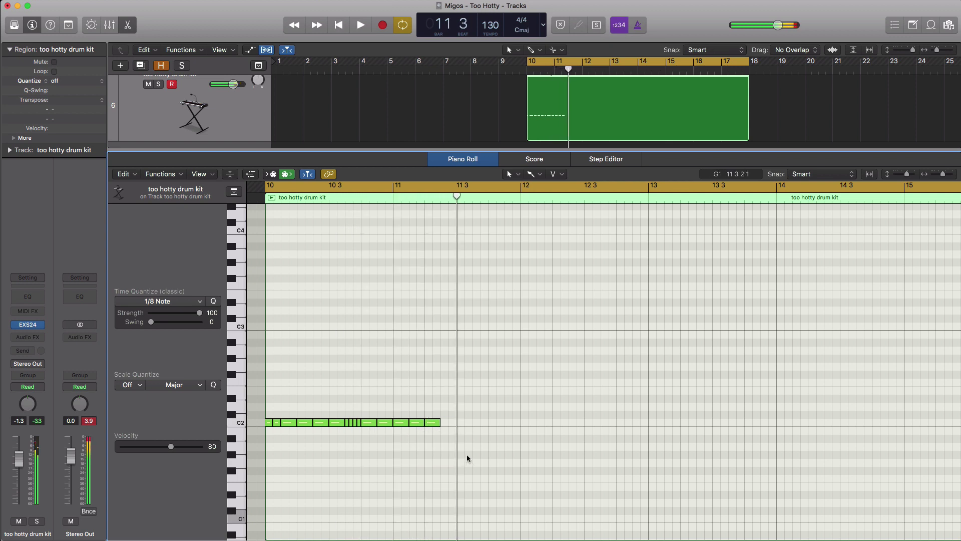
# Set Time Quantize to 1/32 Note, brush a roll of four F1 notes ending at 11 3, and play it back
pyautogui.click(161, 305)
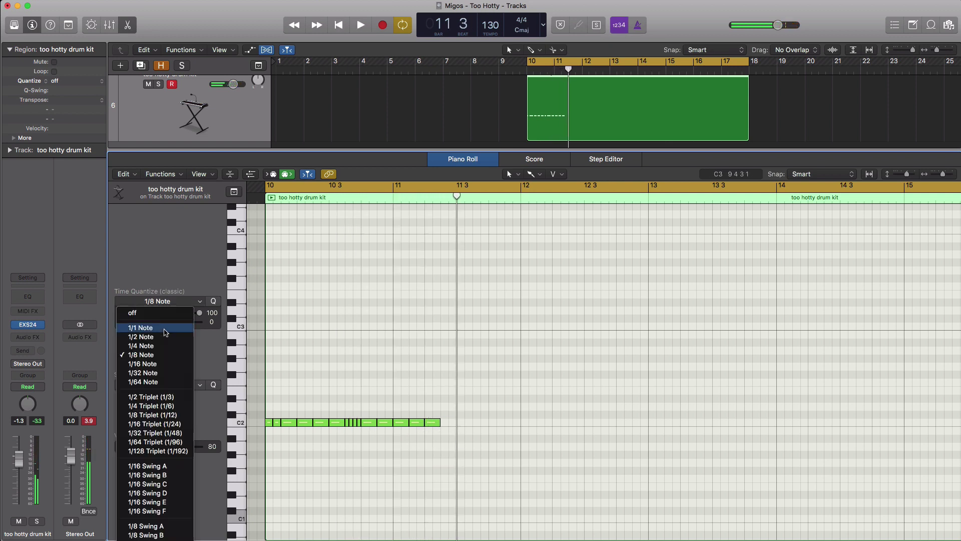
pyautogui.click(150, 372)
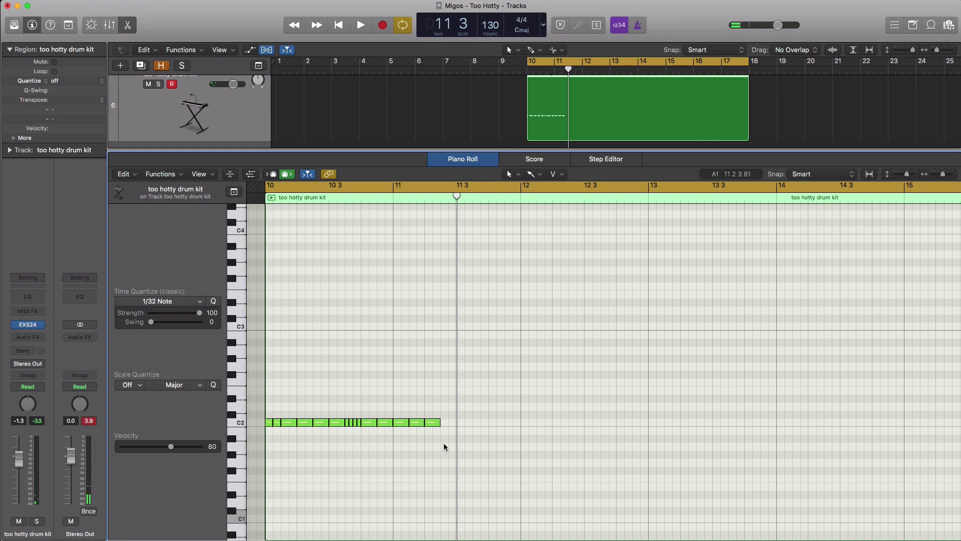
pyautogui.click(444, 479)
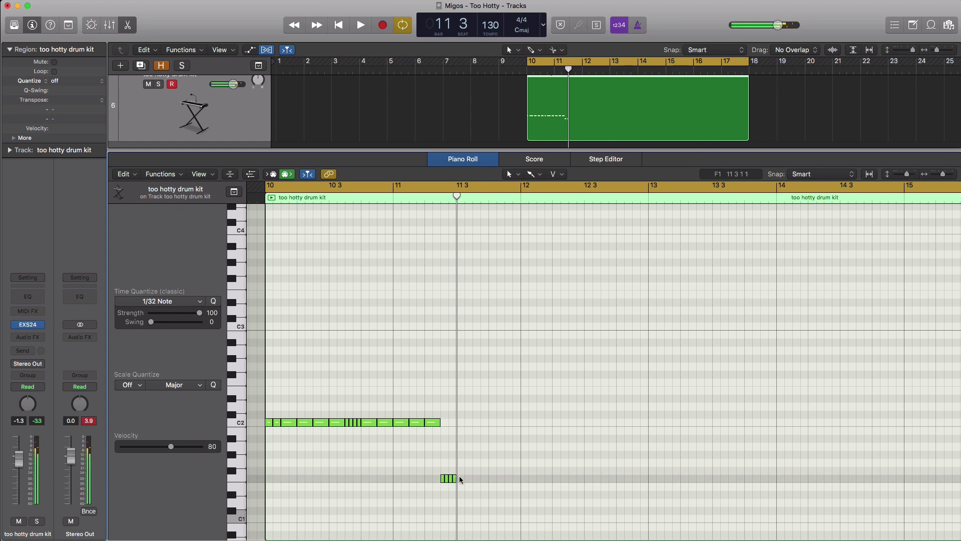
pyautogui.press('space')
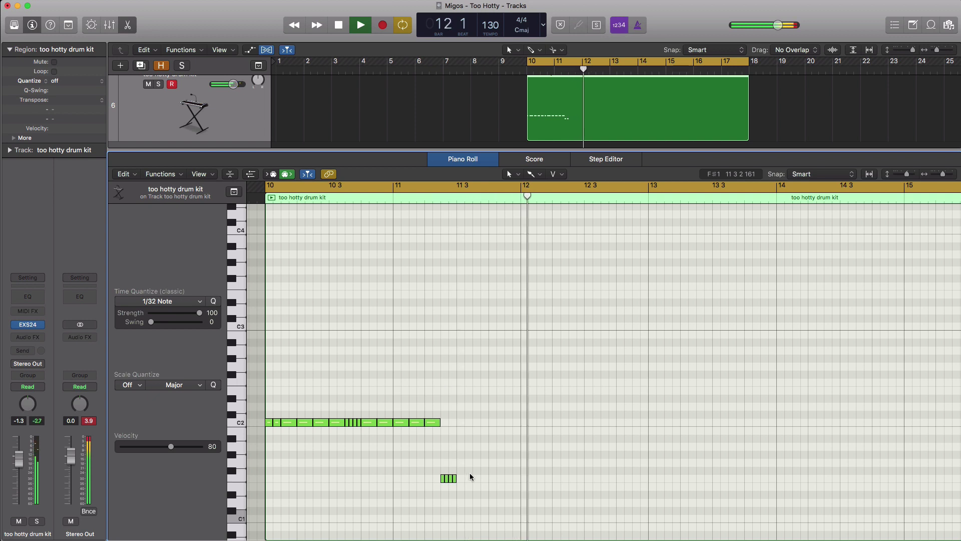
# Set Time Quantize to 1/8 Note, brush four C2 notes from 11 3 up to bar 12, and play the loop
pyautogui.click(150, 302)
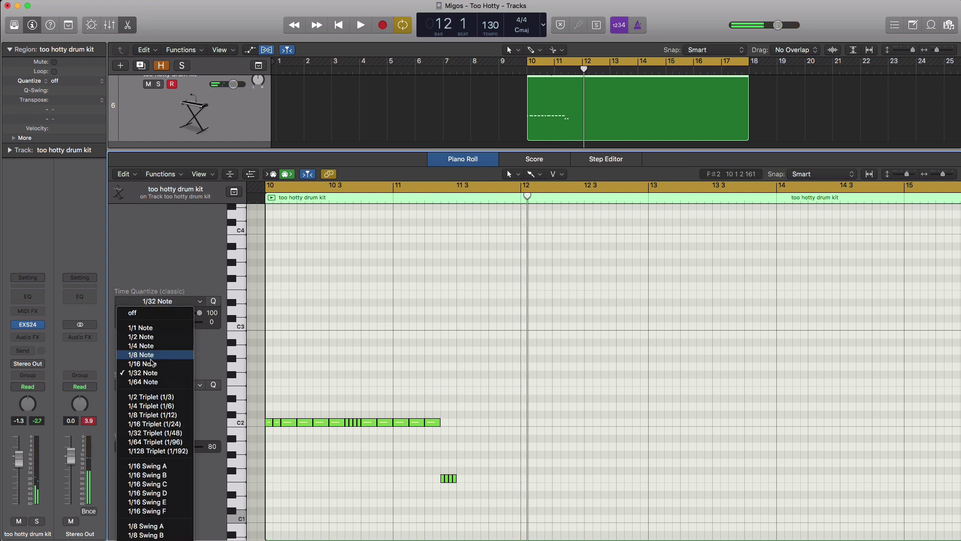
pyautogui.click(458, 423)
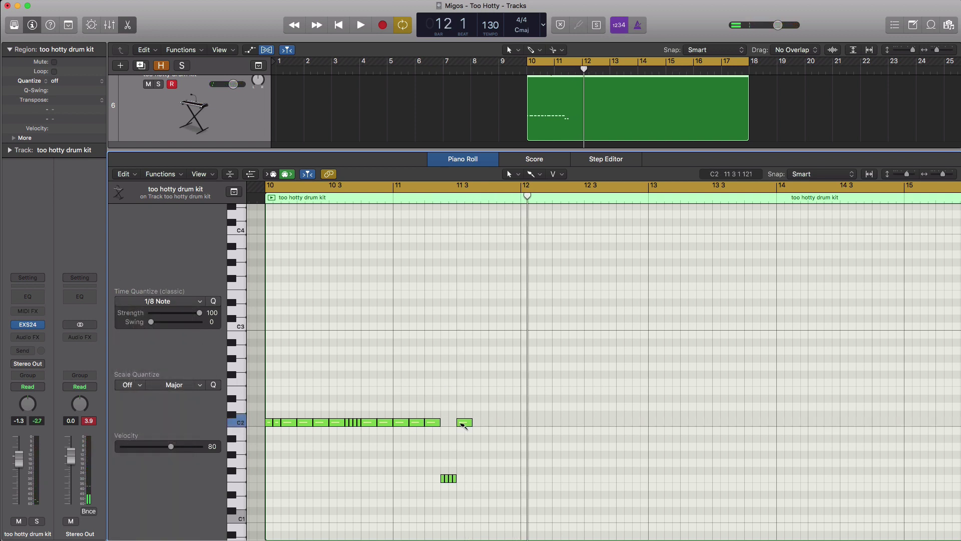
pyautogui.press('space')
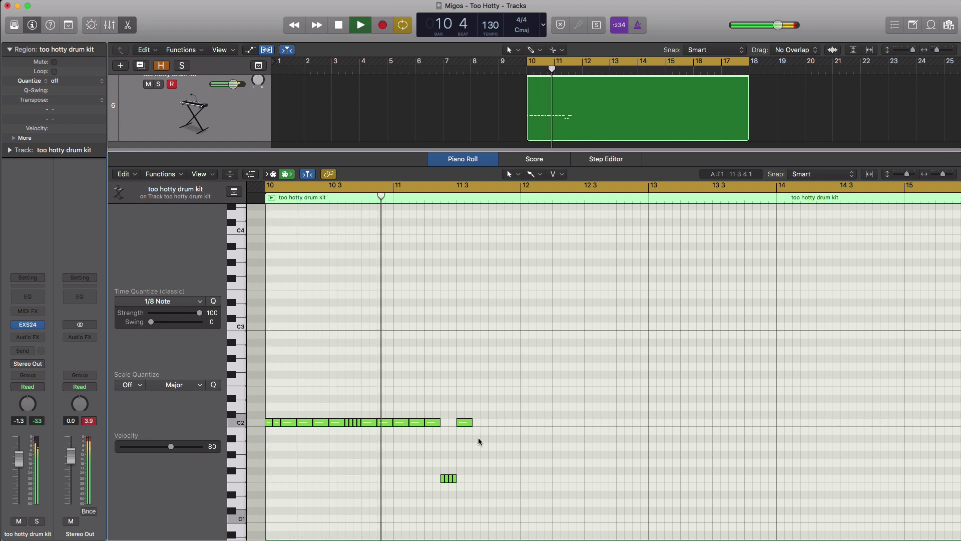
pyautogui.click(475, 423)
pyautogui.click(497, 423)
pyautogui.click(512, 423)
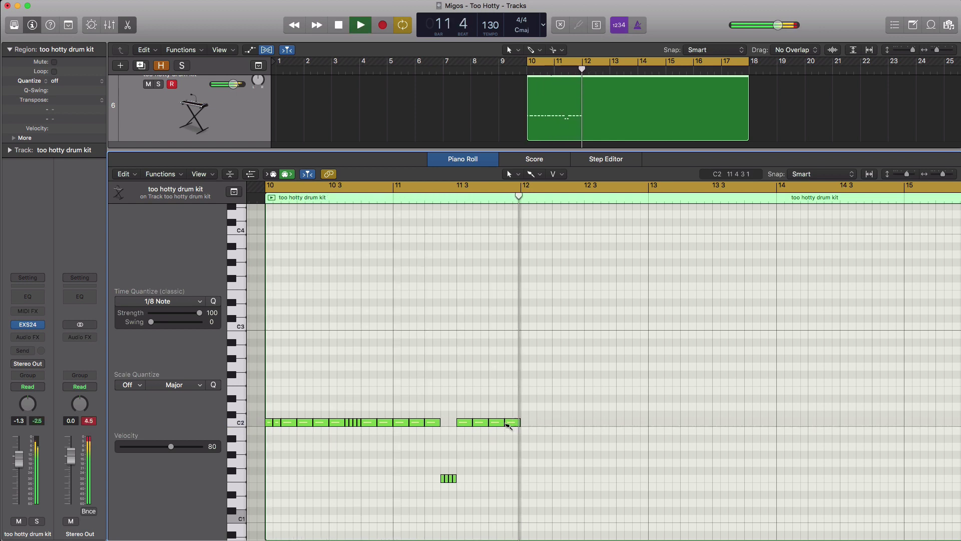
pyautogui.press('space')
pyautogui.press('space')
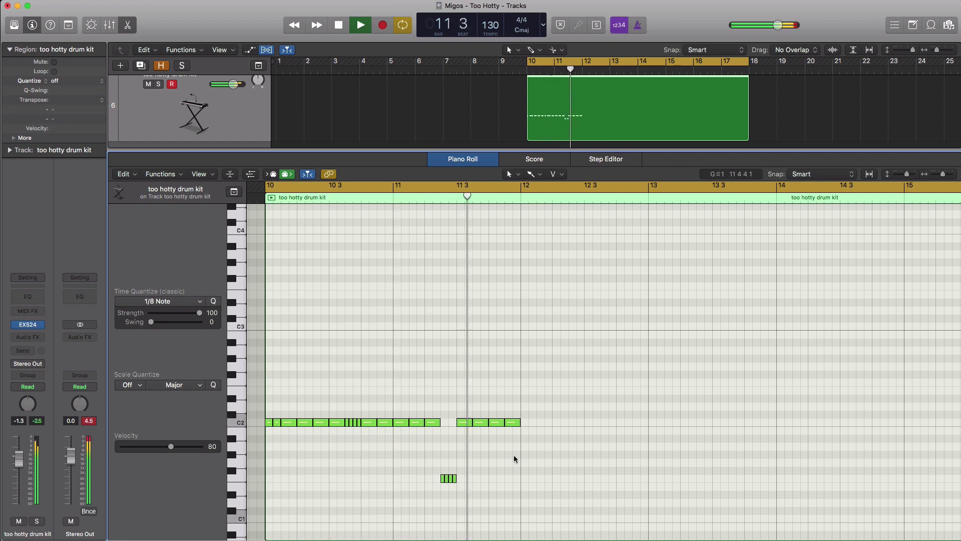
pyautogui.press('space')
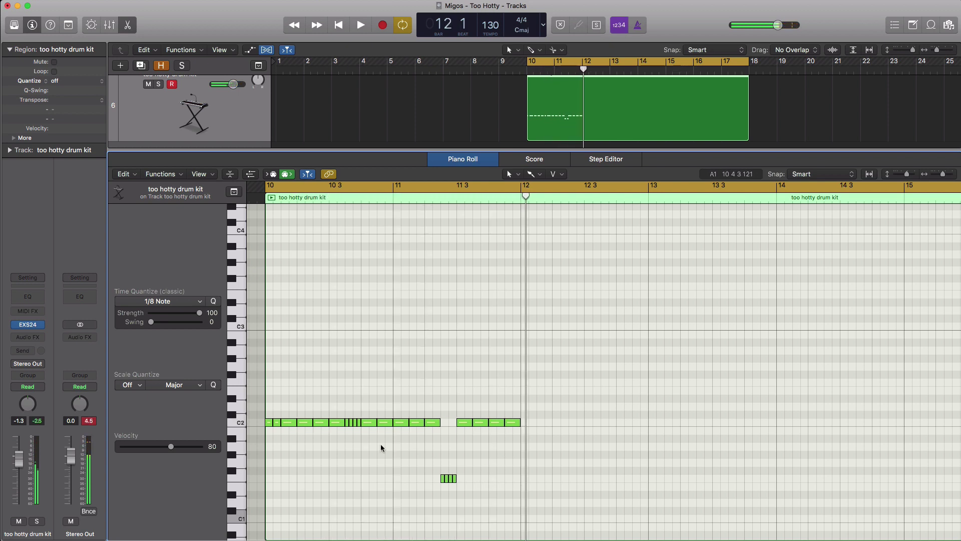
# Copy the 12 C2 notes of bar 10 to bar 12, set the cycle range to bars 12 to 14, and play it
pyautogui.moveTo(380, 434); pyautogui.dragTo(525, 424)
pyautogui.moveTo(541, 187); pyautogui.dragTo(766, 190)
pyautogui.press('space')
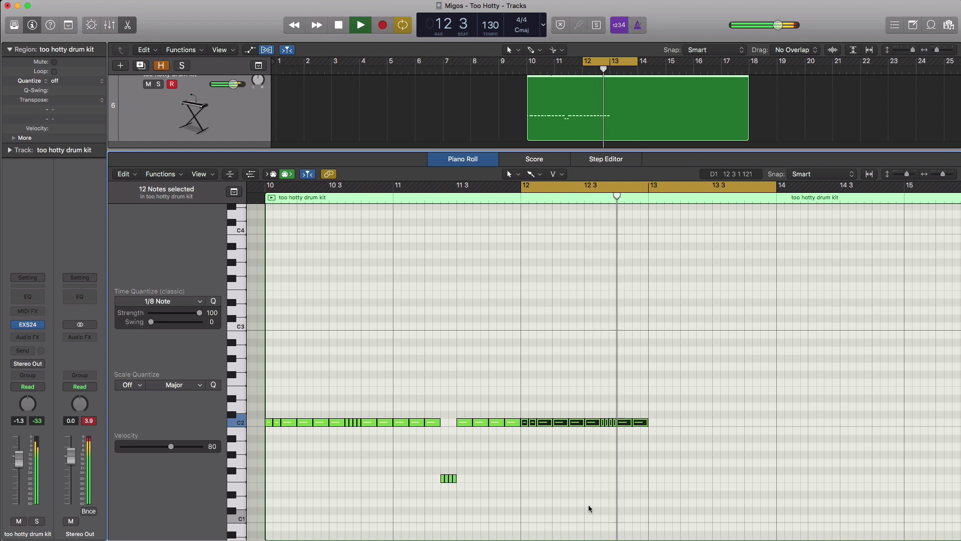
pyautogui.press('space')
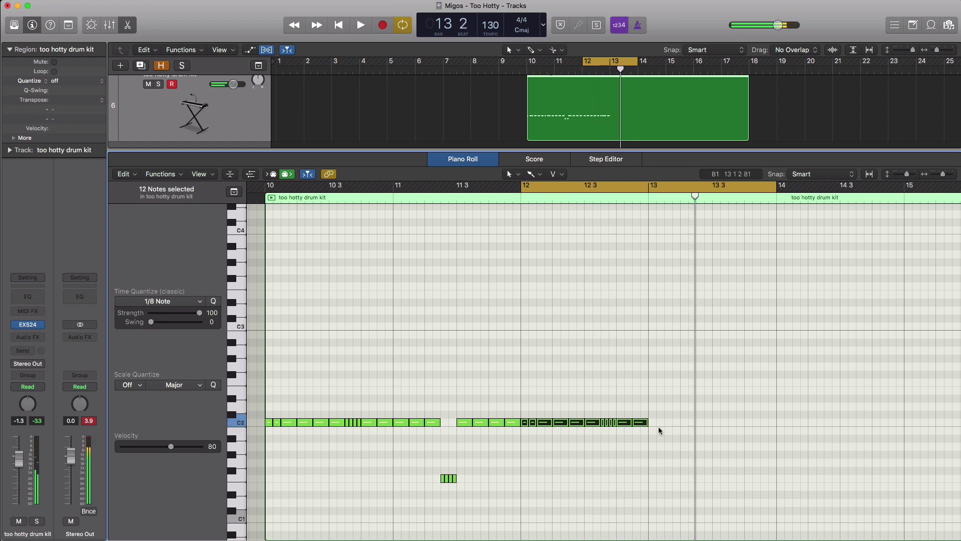
# Brush two 1/8 C2 notes at the start of bar 13 and play the cycle
pyautogui.keyDown('super'); pyautogui.click(654, 422); pyautogui.keyUp('super')
pyautogui.keyDown('super'); pyautogui.click(668, 423); pyautogui.keyUp('super')
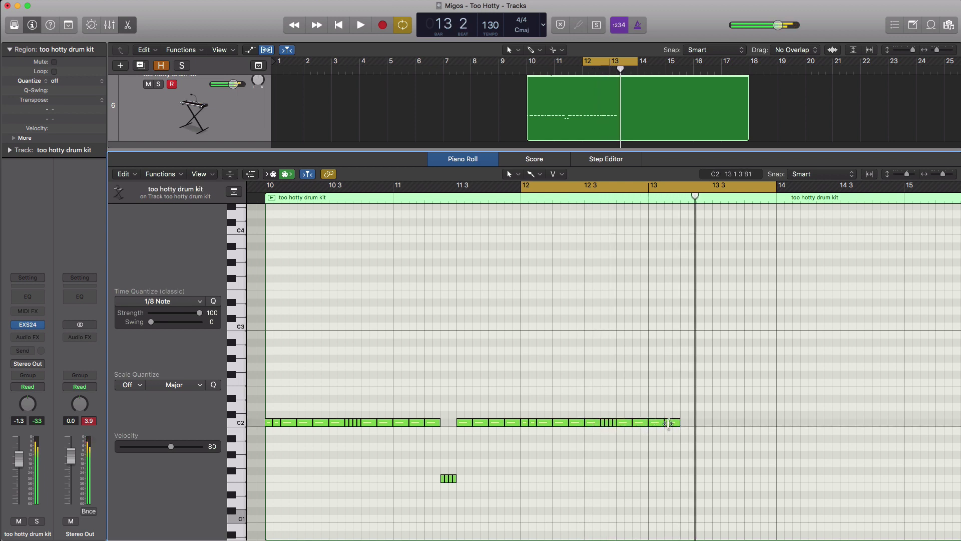
pyautogui.press('space')
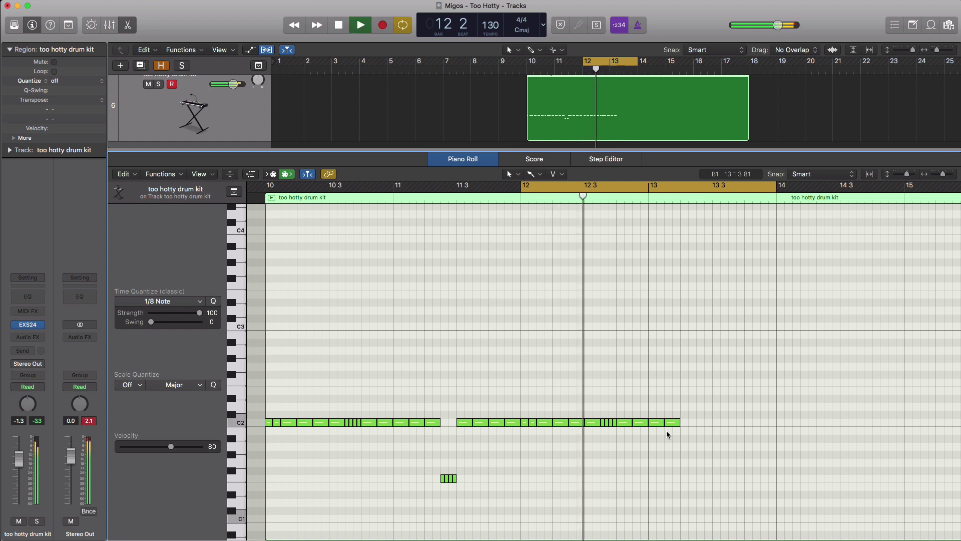
pyautogui.press('space')
# Set Time Quantize to 1/32 Note, brush a roll of four C2 notes at 13 2, and play it back
pyautogui.click(165, 301)
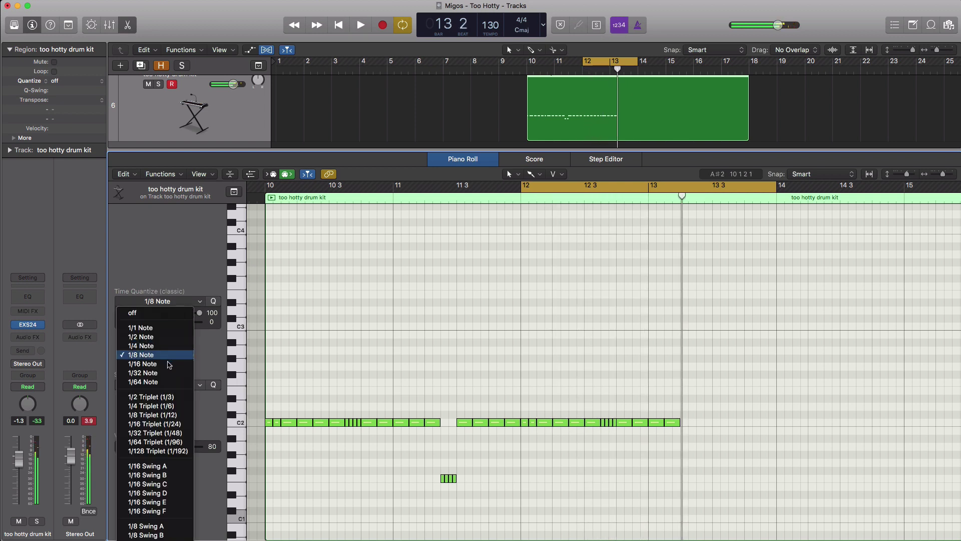
pyautogui.click(166, 372)
pyautogui.moveTo(683, 423); pyautogui.dragTo(694, 426)
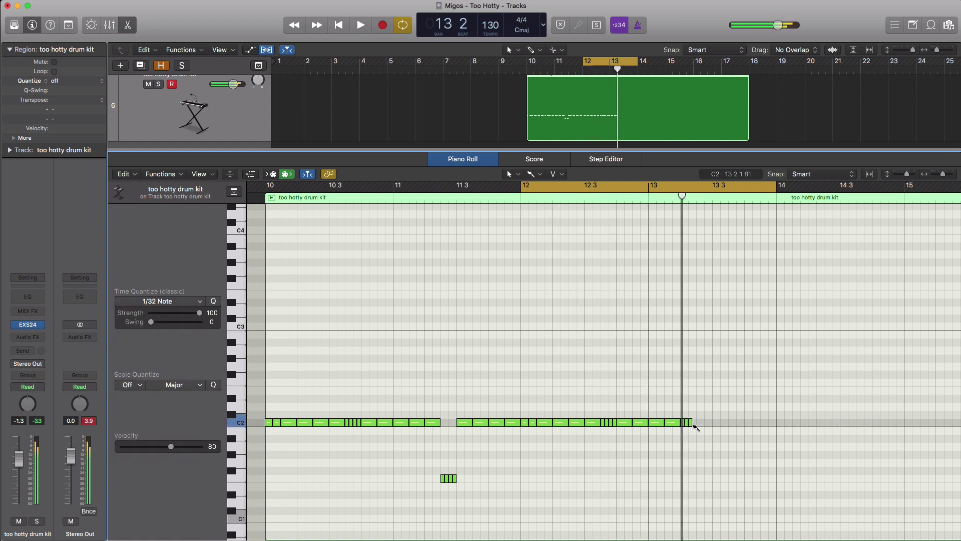
pyautogui.press('space')
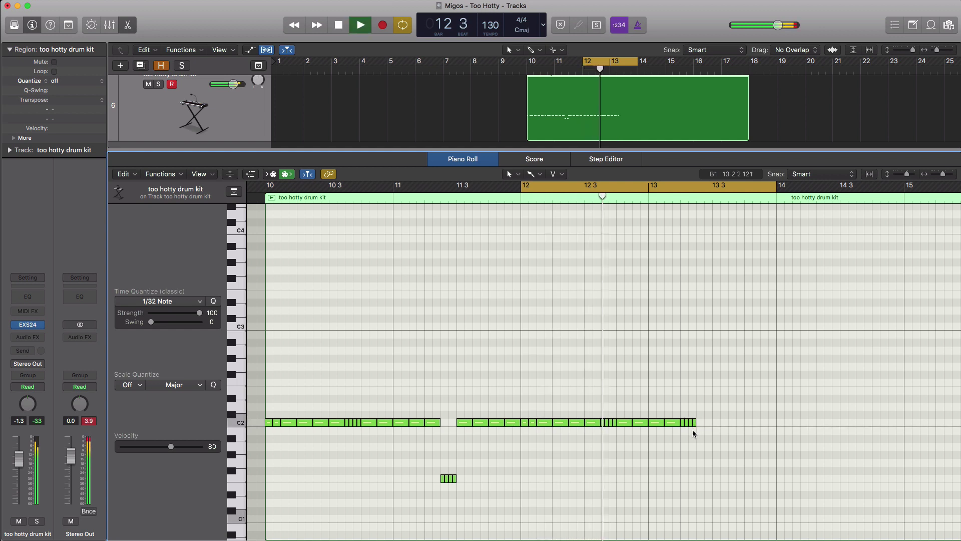
pyautogui.press('space')
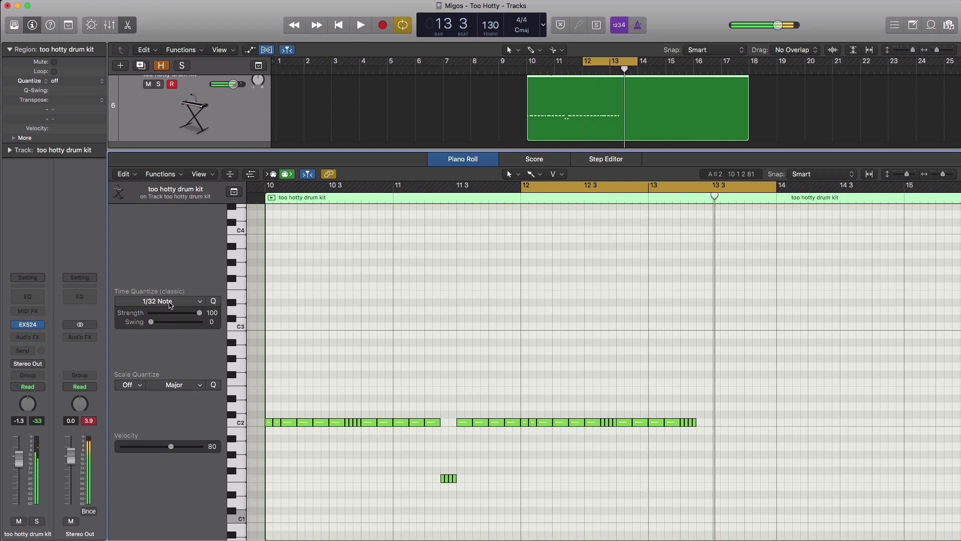
# Set Time Quantize to 1/8 Note and brush two C2 notes after the bar 13 roll, playing the cycle after each
pyautogui.click(170, 303)
pyautogui.click(662, 419)
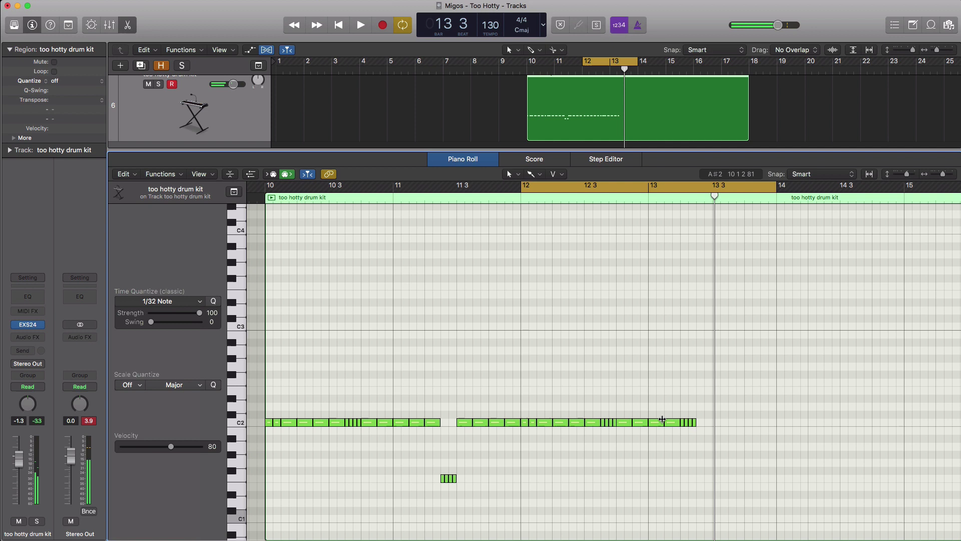
pyautogui.click(704, 424)
pyautogui.press('space')
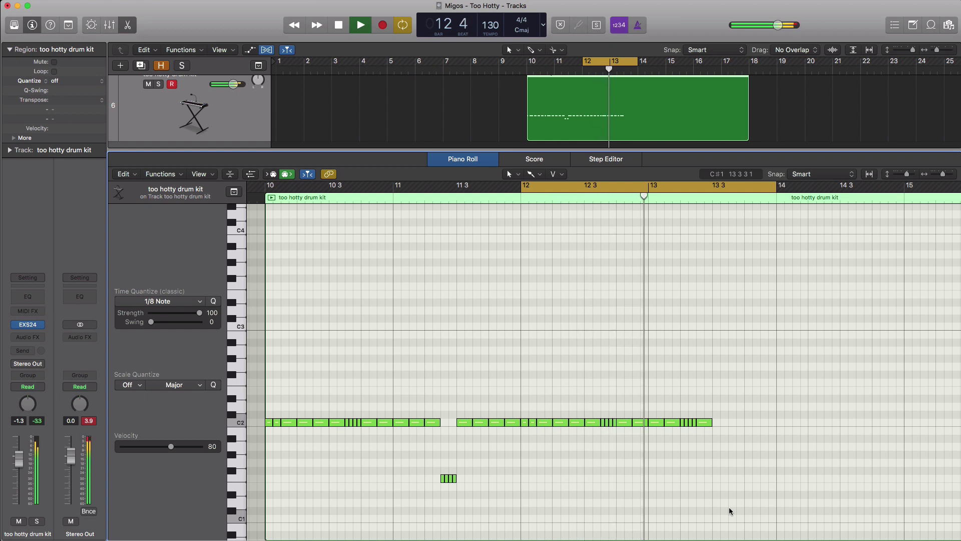
pyautogui.press('space')
pyautogui.click(717, 423)
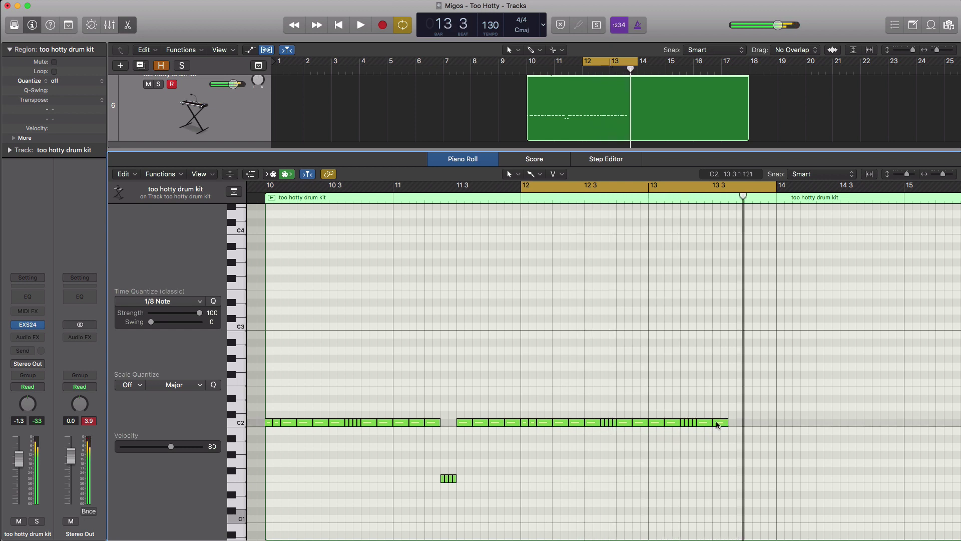
pyautogui.press('space')
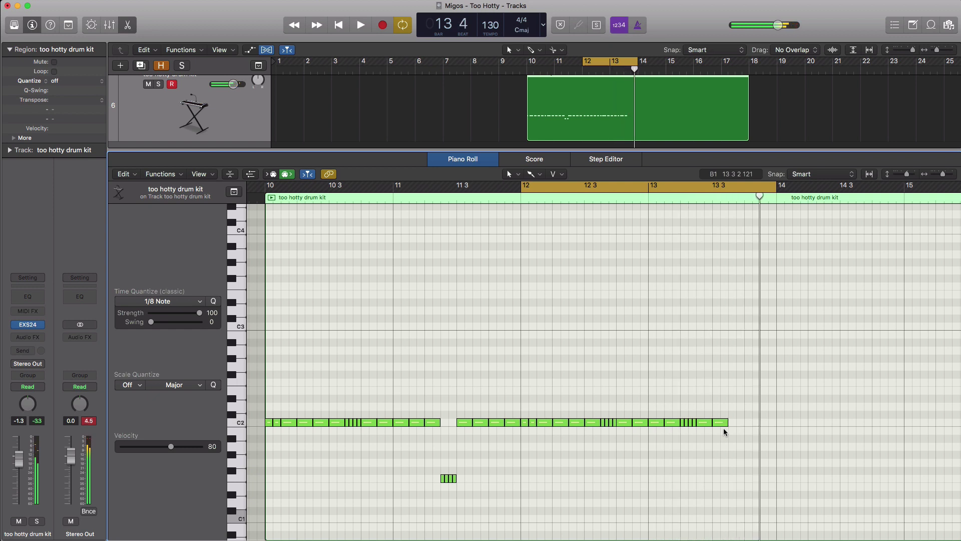
# Add a 1/8 G#1 note after the C2 run, brush four 1/32 A#1 notes at 13 4, and play them back
pyautogui.click(735, 454)
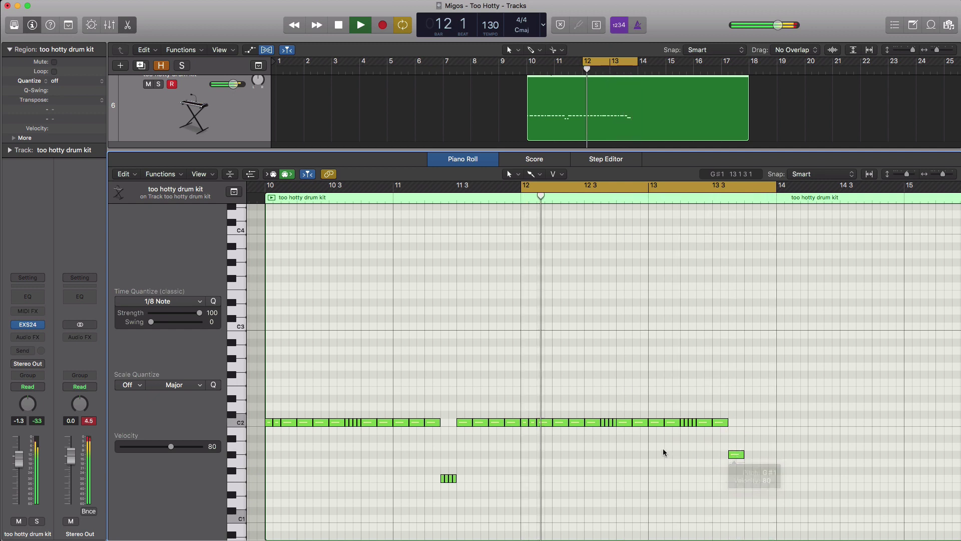
pyautogui.press('space')
pyautogui.click(186, 303)
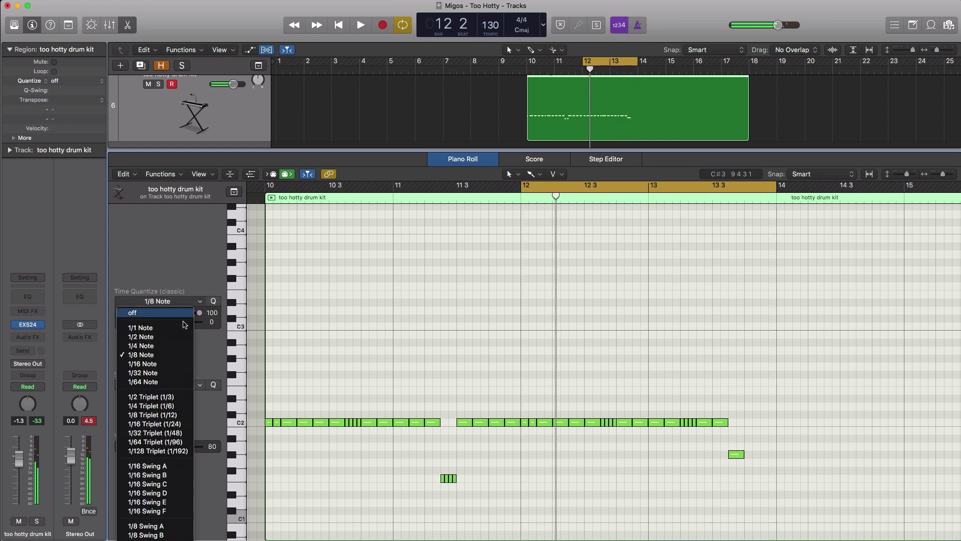
pyautogui.click(168, 374)
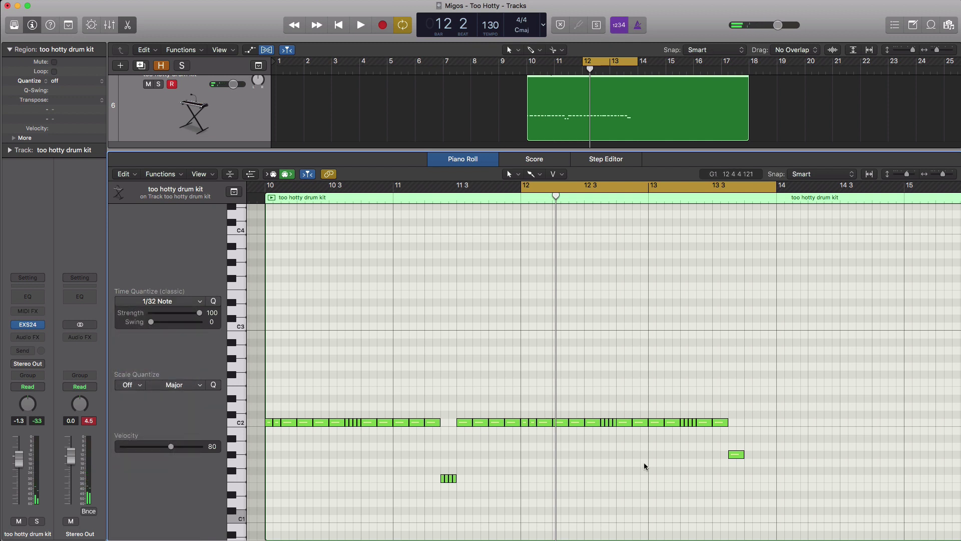
pyautogui.click(751, 438)
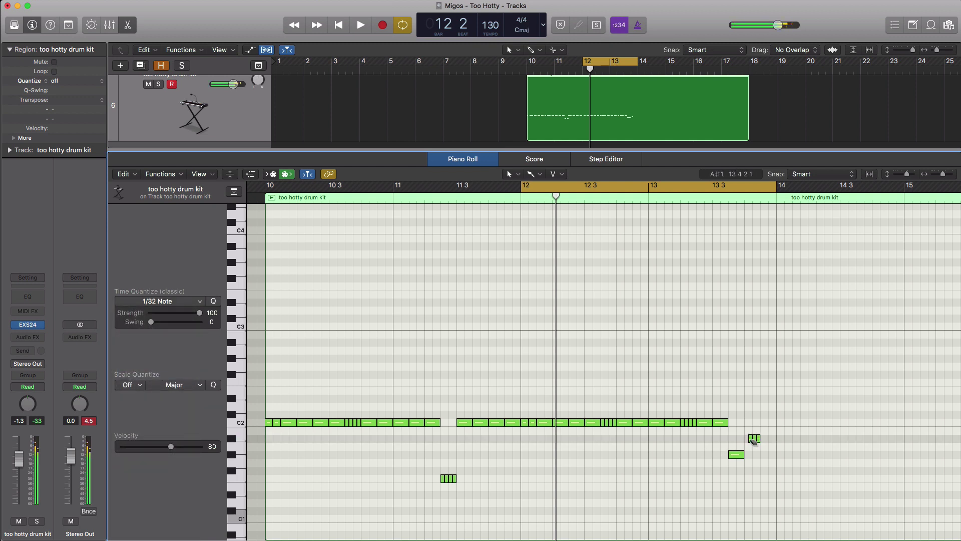
pyautogui.press('space')
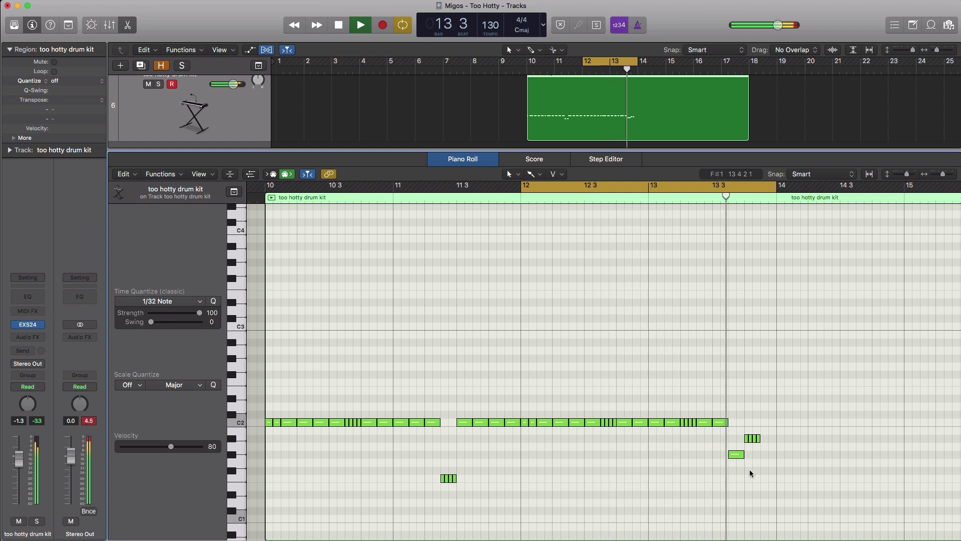
pyautogui.press('space')
# Brush a 1/32 roll of four G#1 notes ending at bar 14 and play the cycle
pyautogui.click(764, 455)
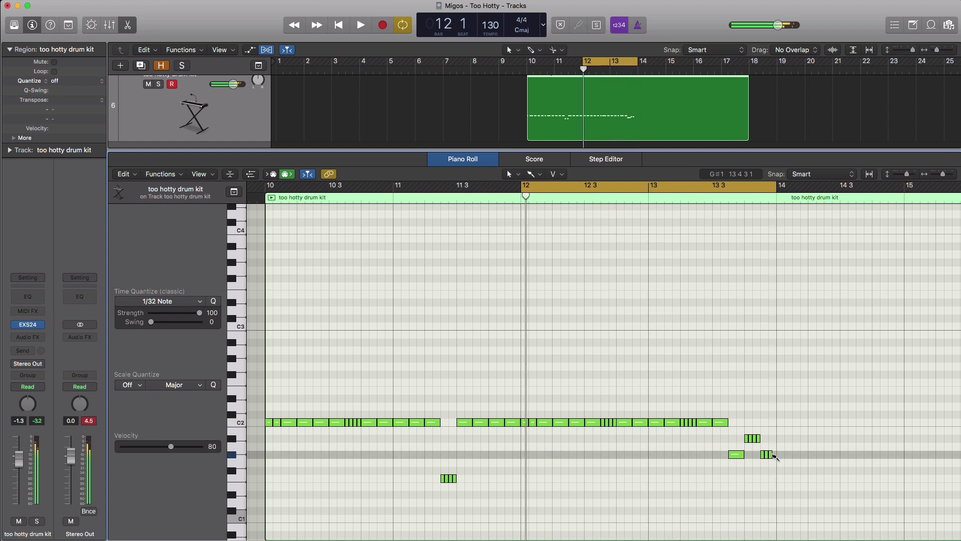
pyautogui.press('space')
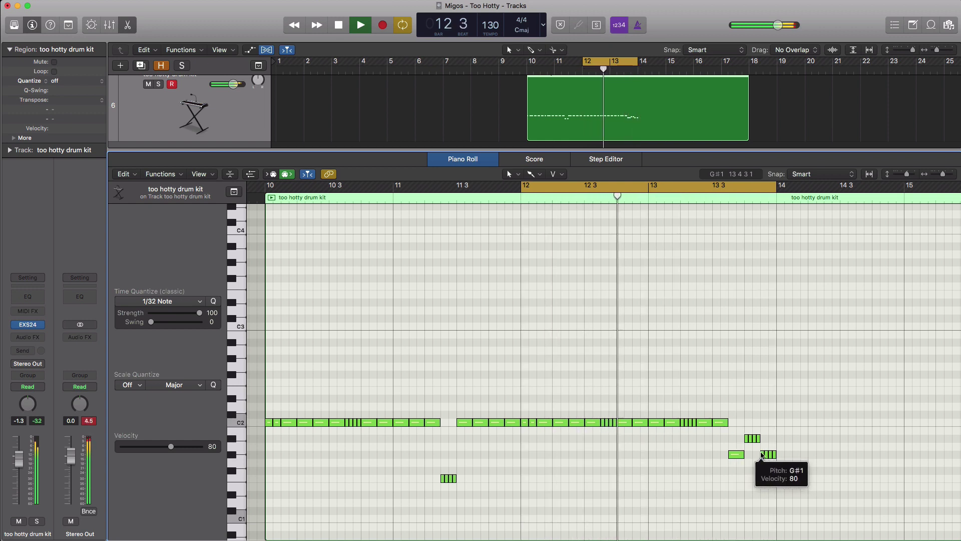
pyautogui.press('space')
pyautogui.hscroll(5, 746, 451)
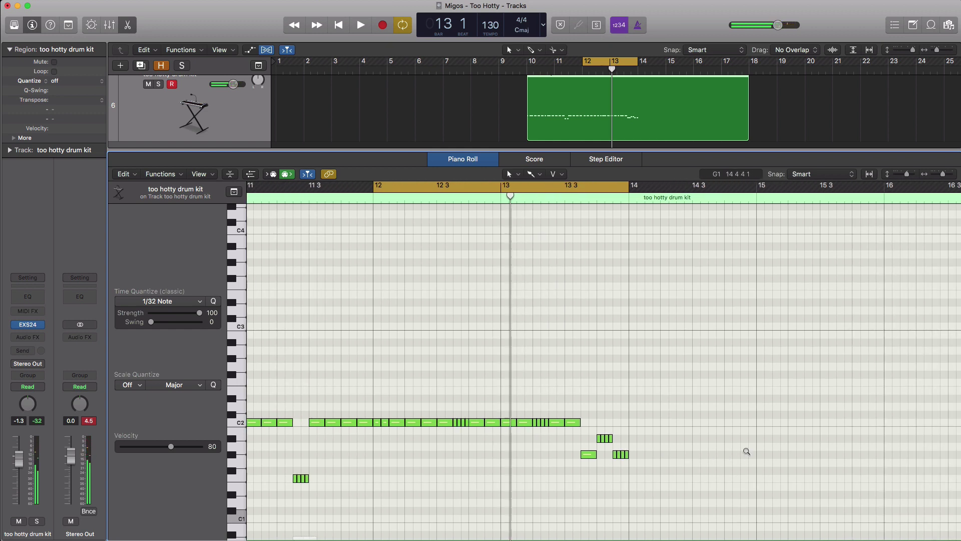
# Move the cycle range to bars 14 to 16 and play it
pyautogui.scroll(-3, 746, 450)
pyautogui.hscroll(2, 732, 435)
pyautogui.moveTo(512, 196); pyautogui.dragTo(692, 197)
pyautogui.scroll(6, 678, 320)
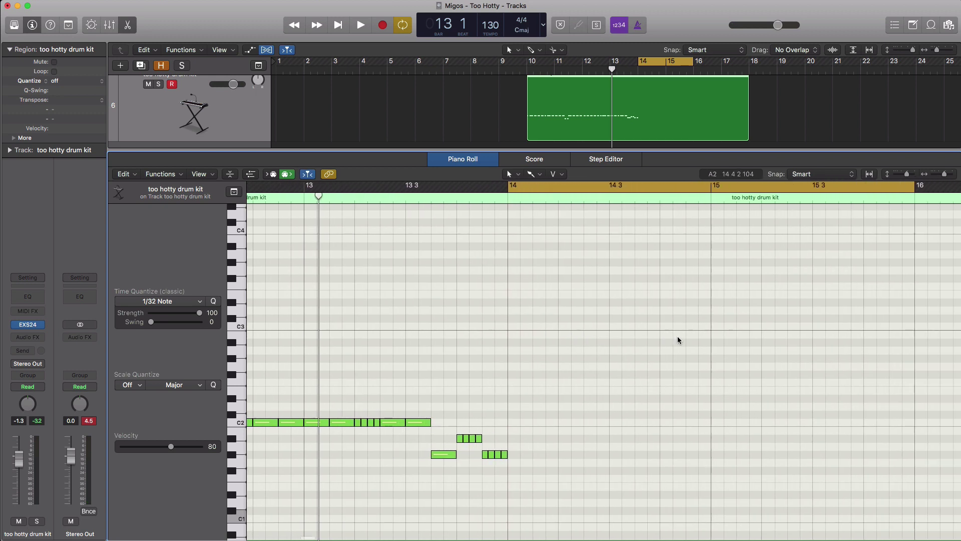
pyautogui.hscroll(2, 678, 340)
pyautogui.press('space')
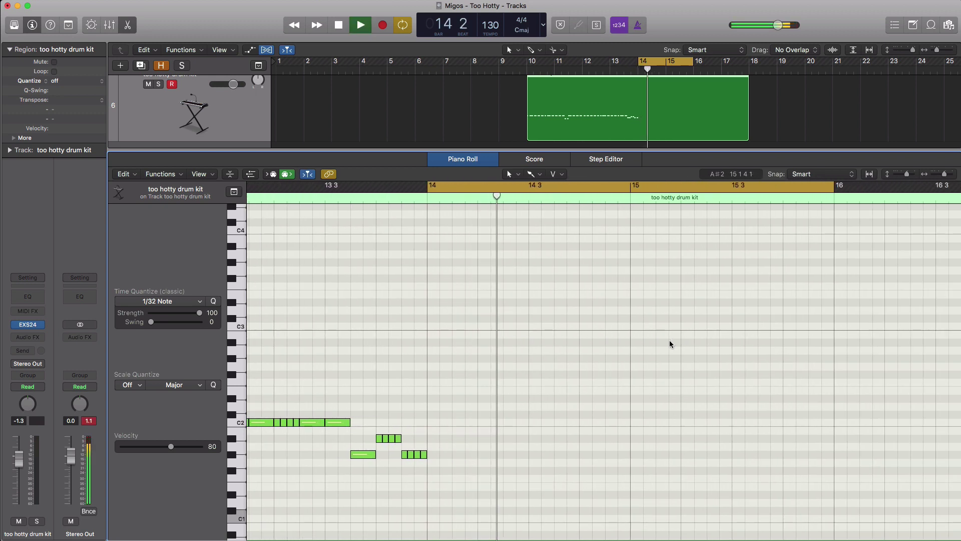
pyautogui.press('space')
pyautogui.hscroll(-15, 655, 356)
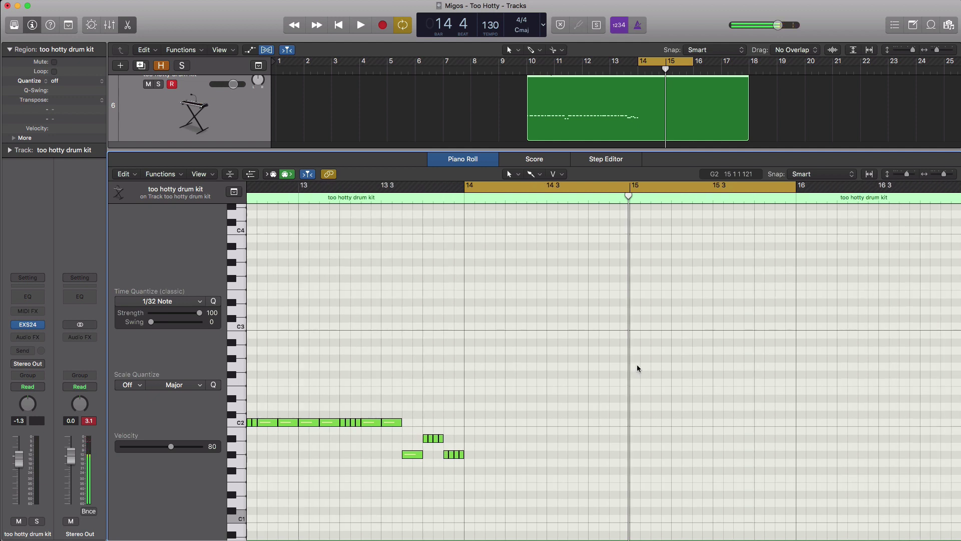
# Copy the 12 C2 notes of bar 10 to bar 14 and play the cycle
pyautogui.hscroll(-2, 547, 408)
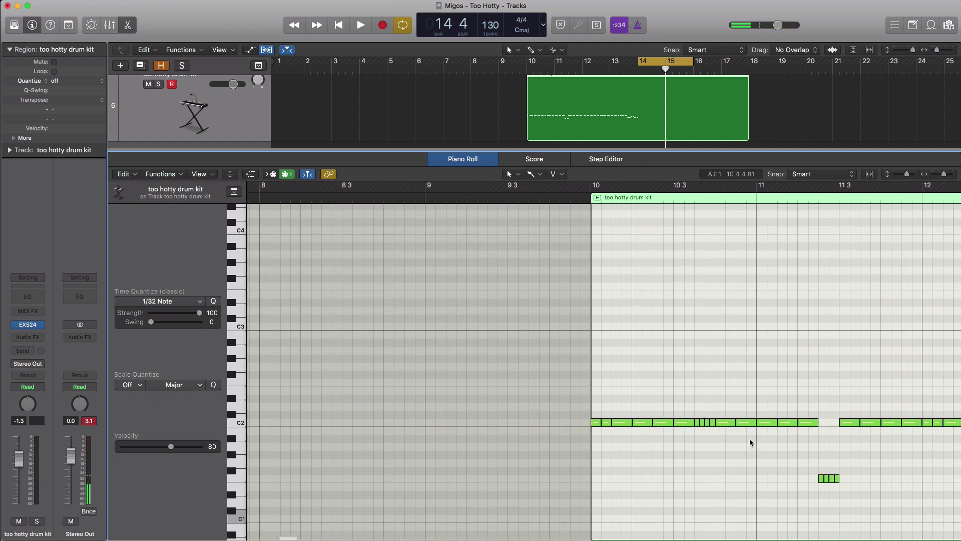
pyautogui.scroll(-4, 749, 439)
pyautogui.hscroll(3, 749, 438)
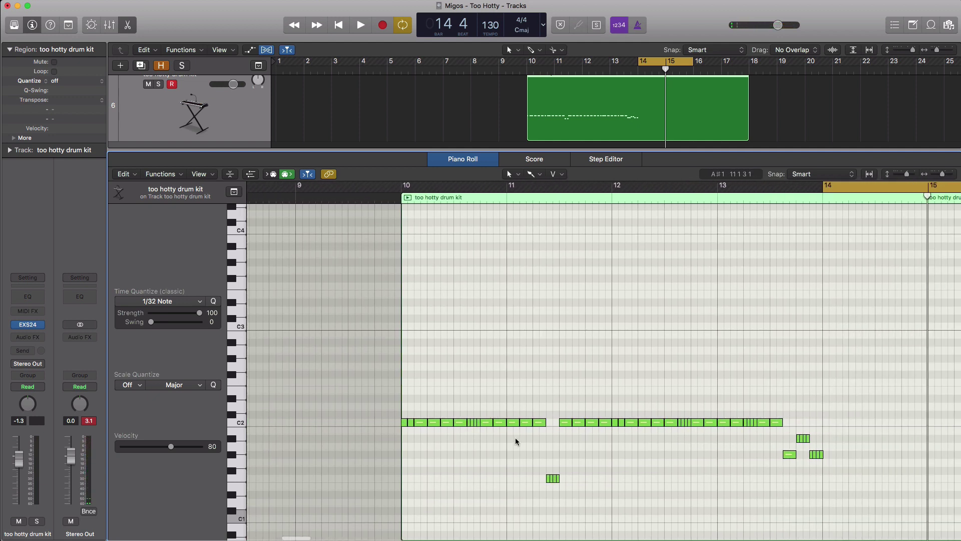
pyautogui.moveTo(499, 434); pyautogui.dragTo(824, 424)
pyautogui.scroll(2, 834, 446)
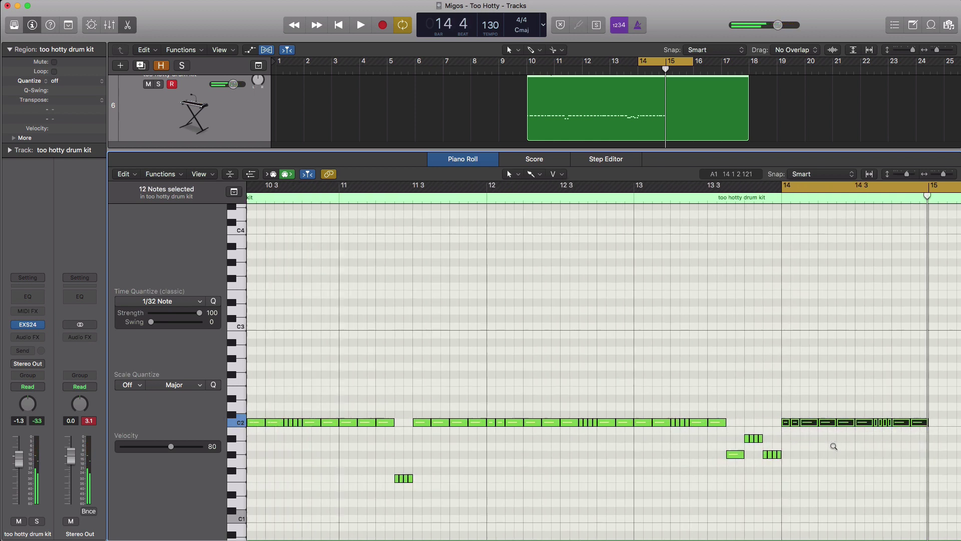
pyautogui.scroll(2, 833, 446)
pyautogui.hscroll(10, 833, 446)
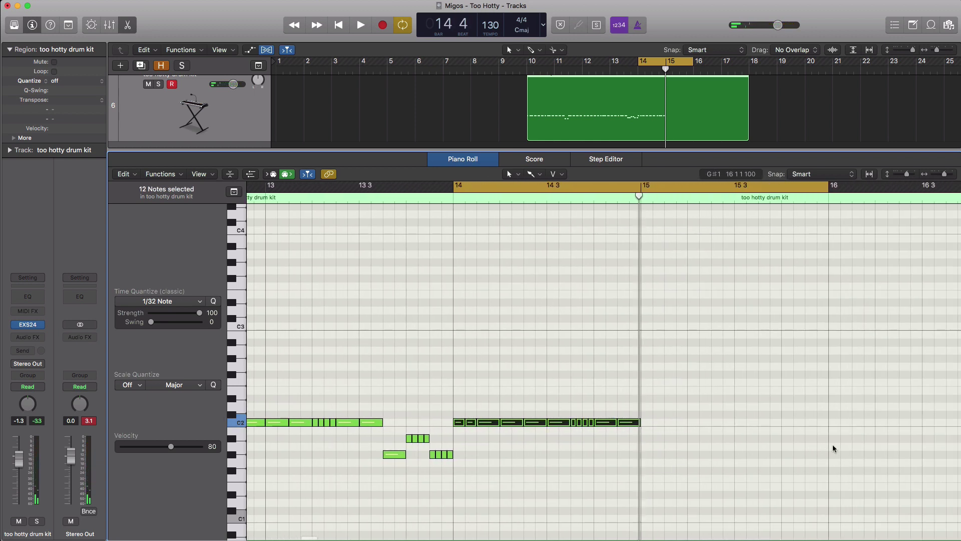
pyautogui.press('space')
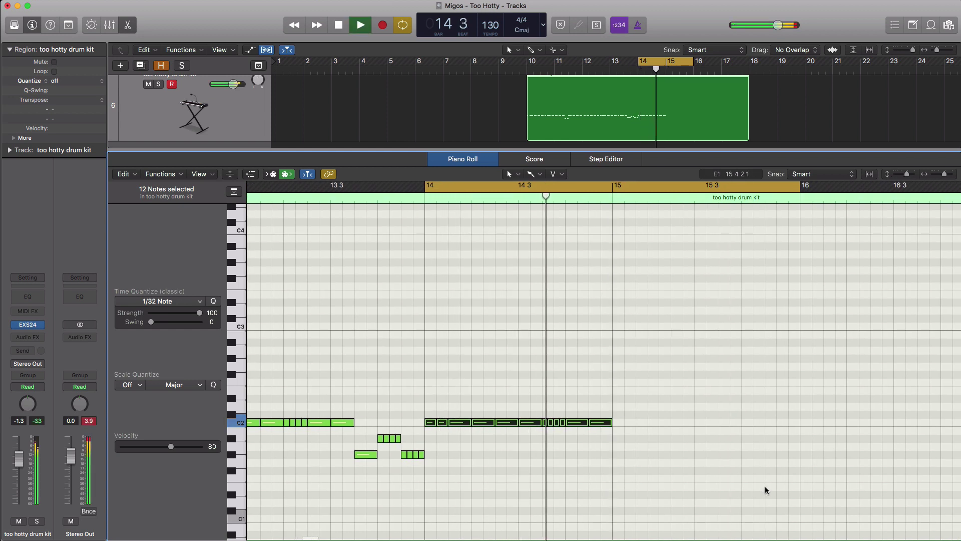
pyautogui.press('space')
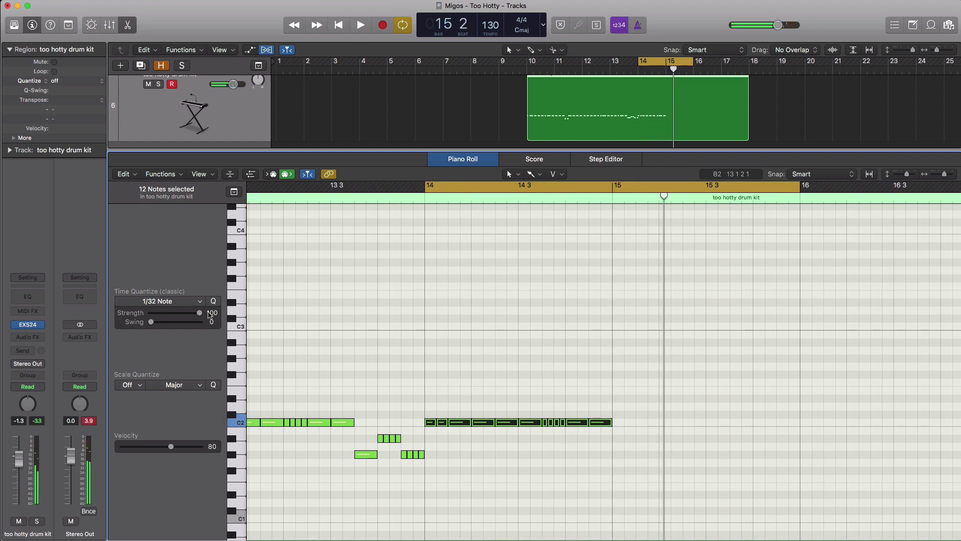
# Set Time Quantize to 1/8 Note, brush eight C2 notes across bar 15, and play the cycle
pyautogui.click(190, 301)
pyautogui.press('Return')
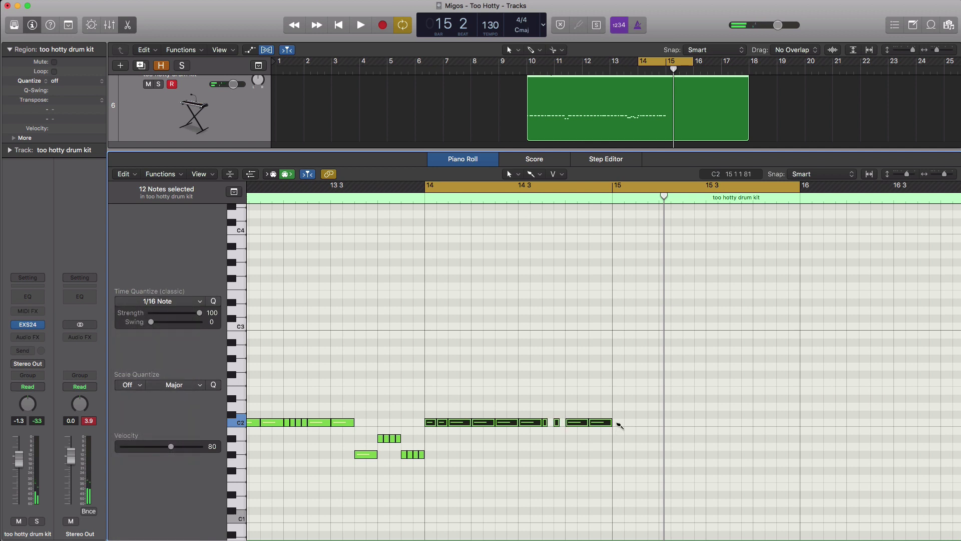
pyautogui.click(195, 302)
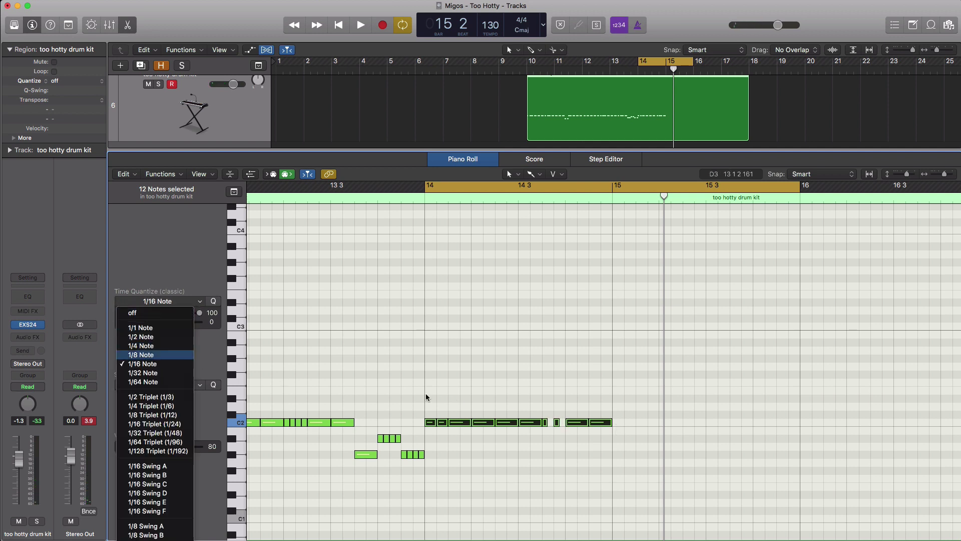
pyautogui.press('Return')
pyautogui.moveTo(621, 424); pyautogui.dragTo(780, 424)
pyautogui.press('space')
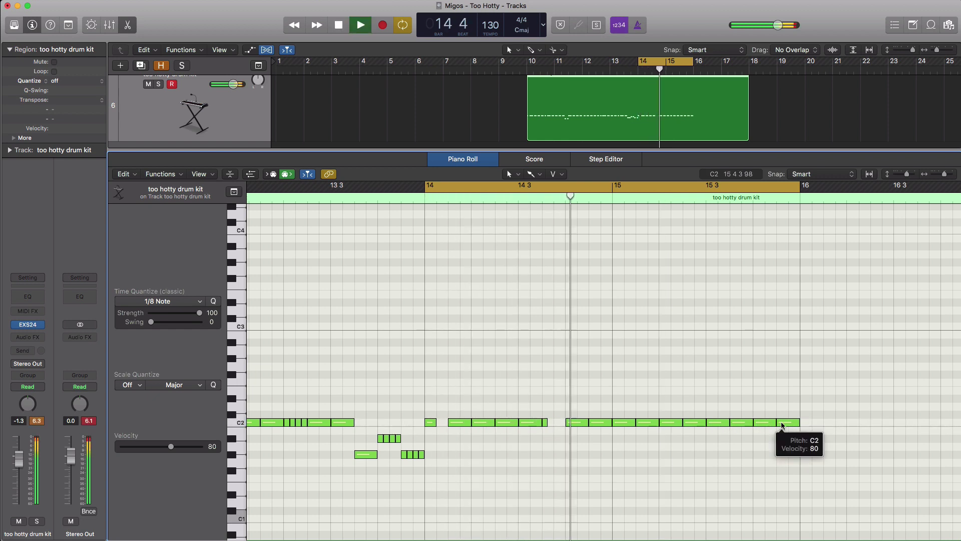
pyautogui.press('space')
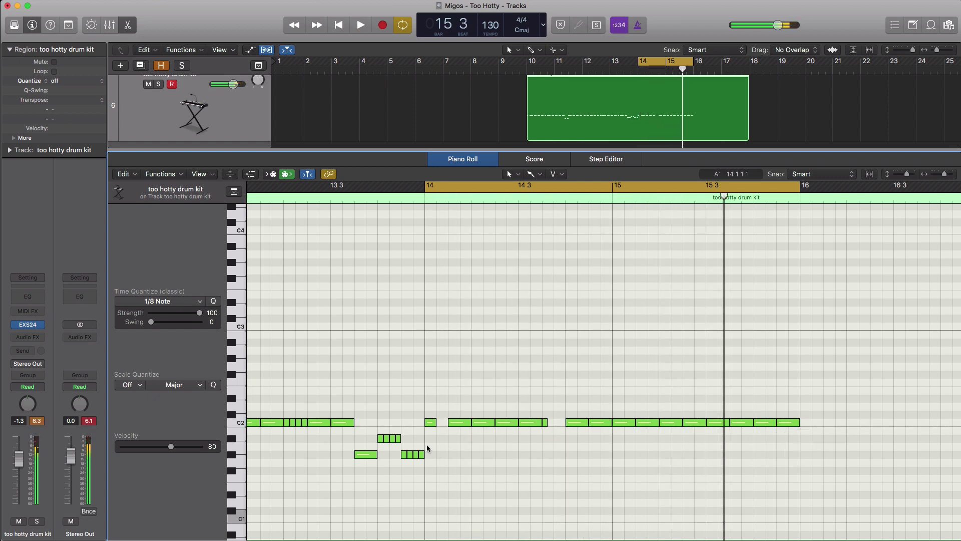
# Set Time Quantize to 1/32 Note, fill the missing C2 roll notes just before 14 4, and play the cycle
pyautogui.click(145, 302)
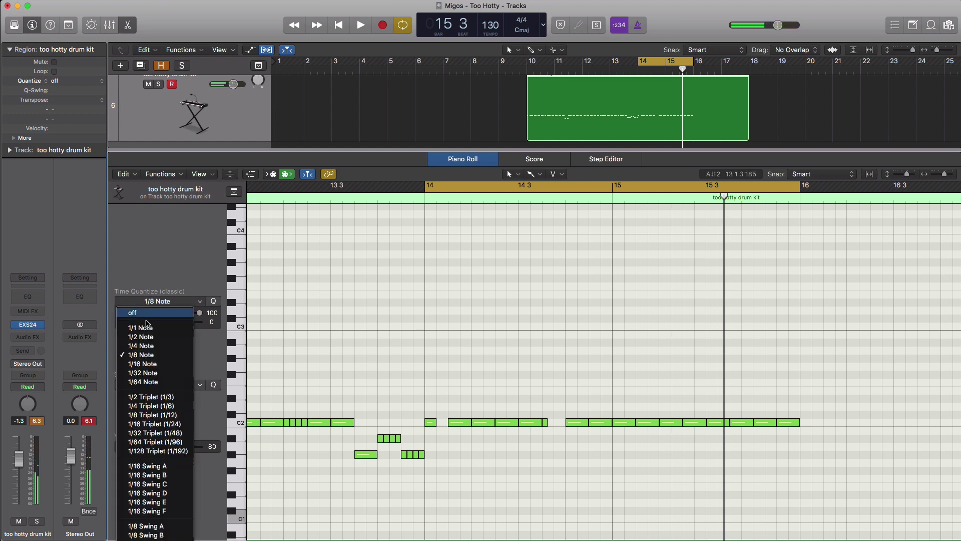
pyautogui.click(148, 373)
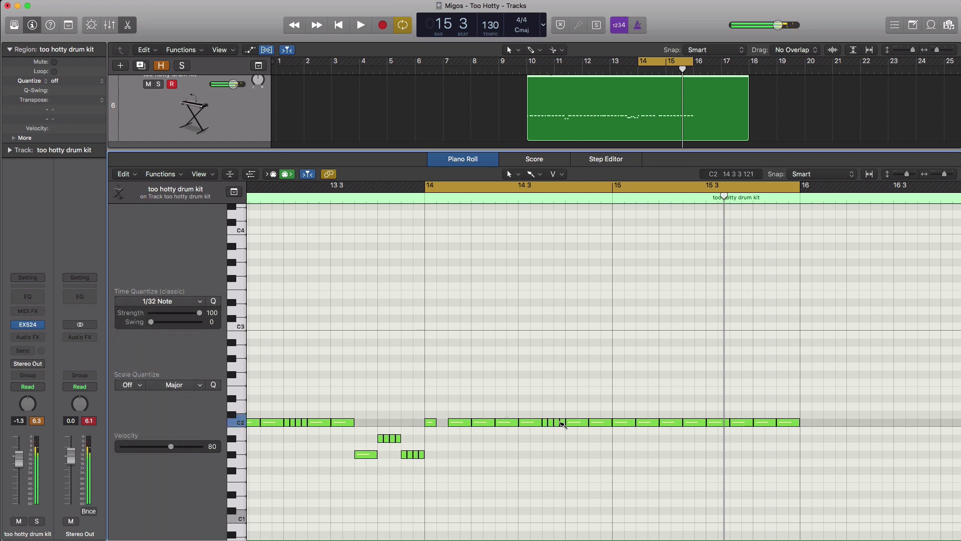
pyautogui.press('space')
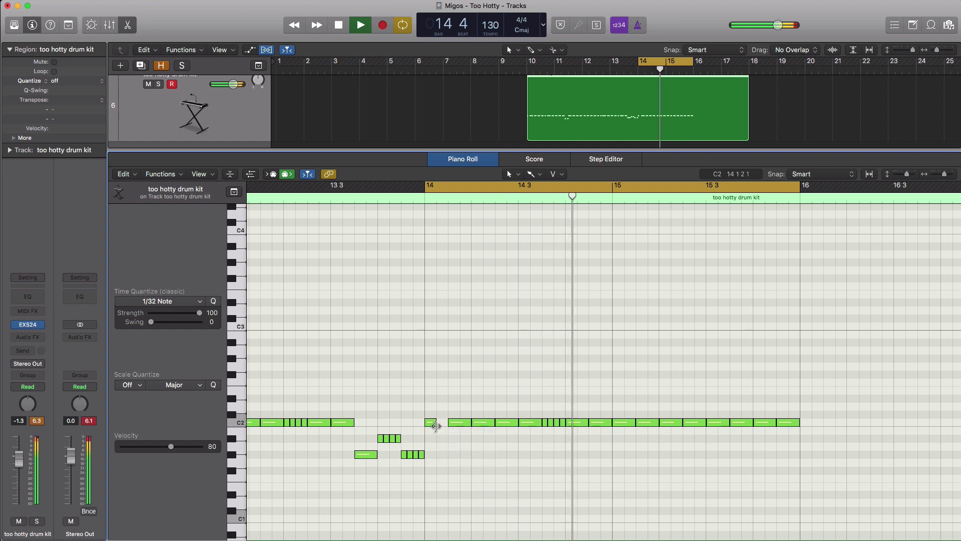
# Fill the gap after bar 14's first C2 note with a second 1/16 note and play the cycle
pyautogui.moveTo(435, 426); pyautogui.dragTo(447, 426)
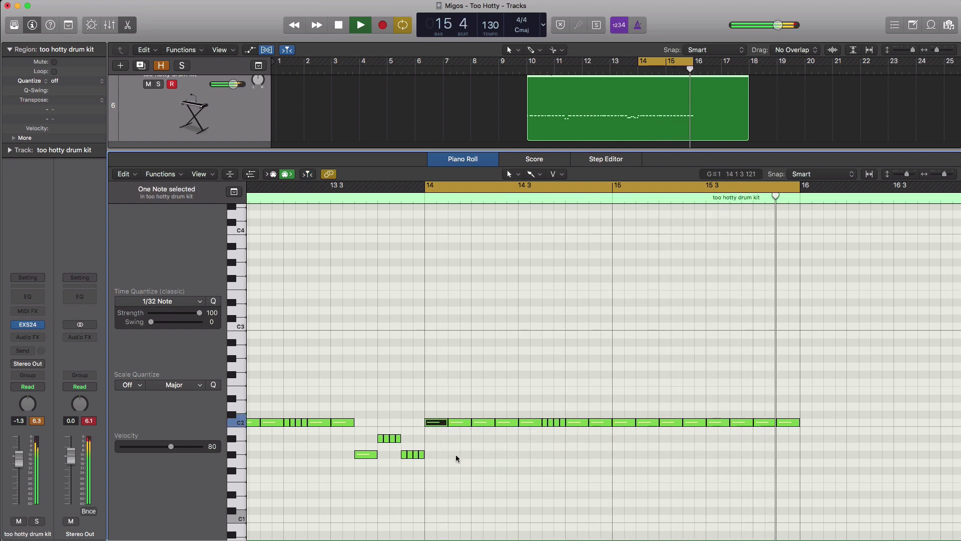
pyautogui.press('space')
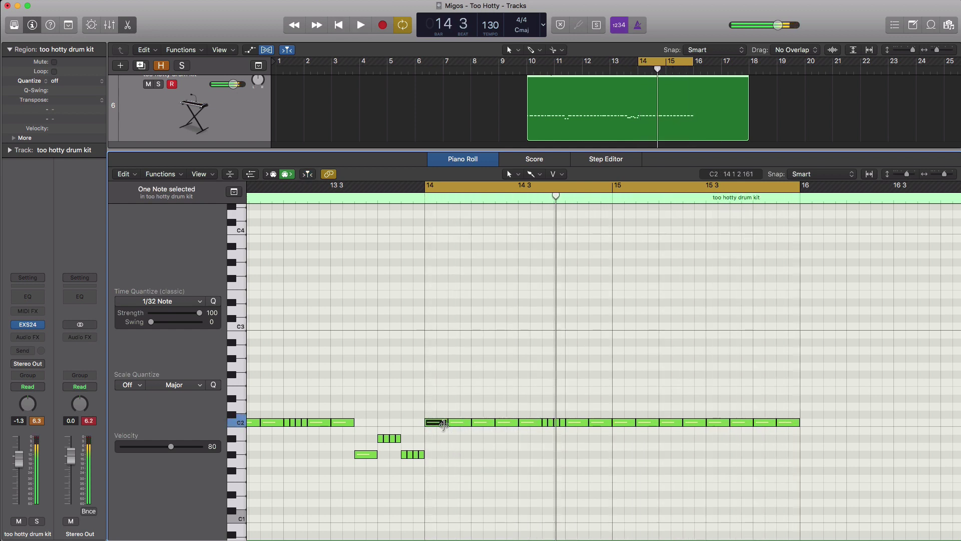
pyautogui.moveTo(443, 424); pyautogui.dragTo(446, 424)
pyautogui.click(441, 426)
pyautogui.press('space')
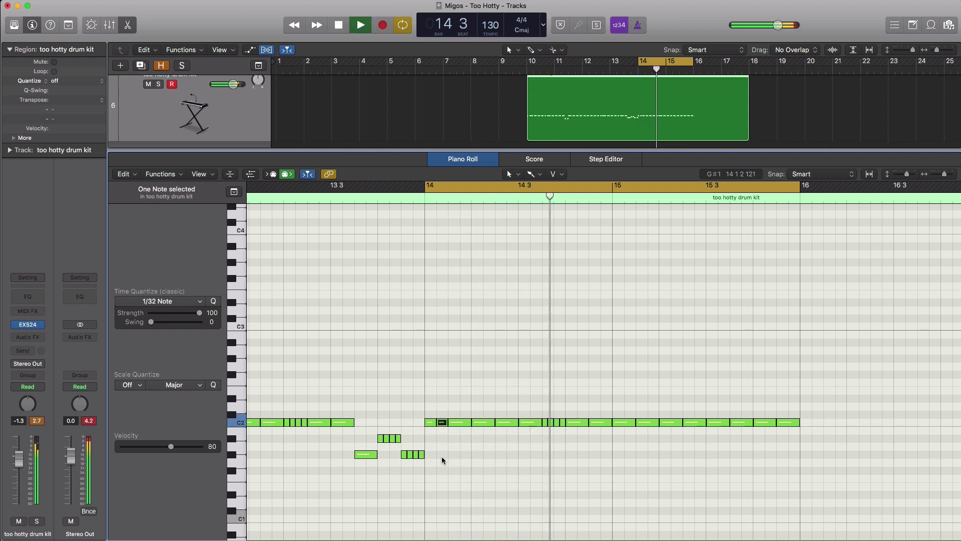
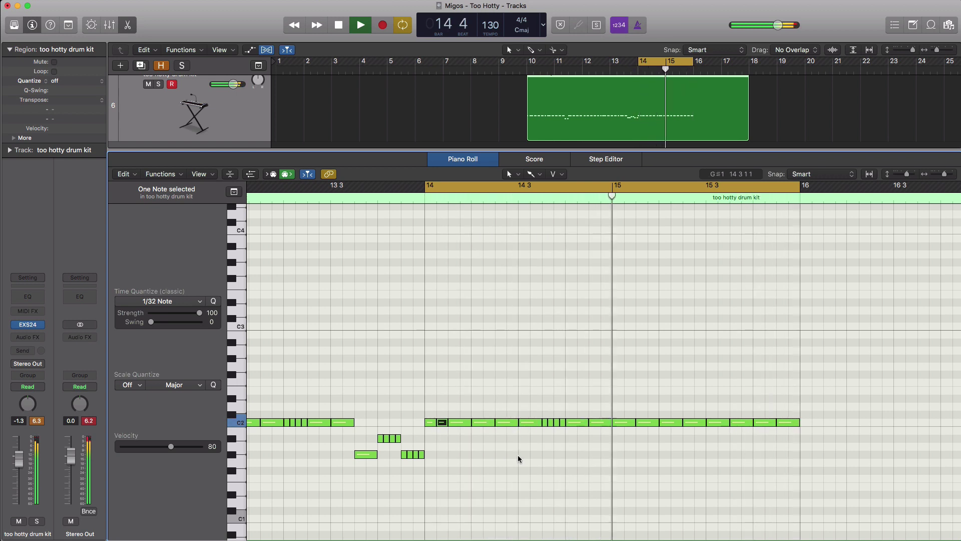
# Move the cycle range to bars 16 to 18 and play it
pyautogui.hscroll(1, 517, 458)
pyautogui.hscroll(10, 575, 431)
pyautogui.press('space')
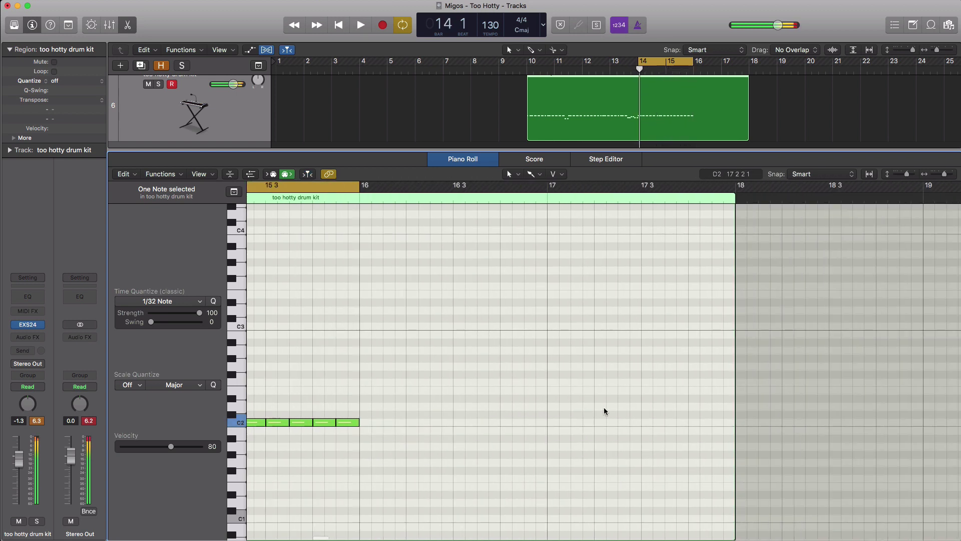
pyautogui.moveTo(320, 187); pyautogui.dragTo(696, 191)
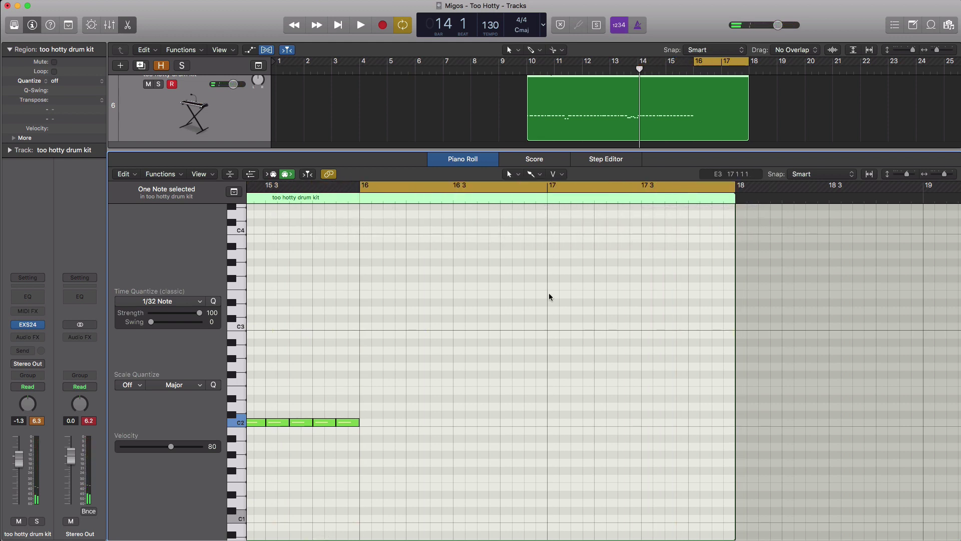
pyautogui.press('space')
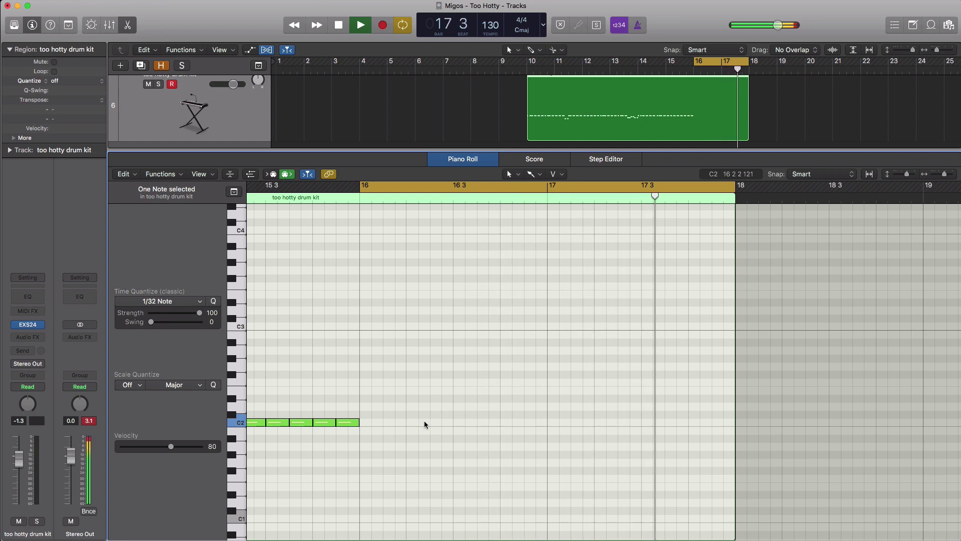
pyautogui.press('space')
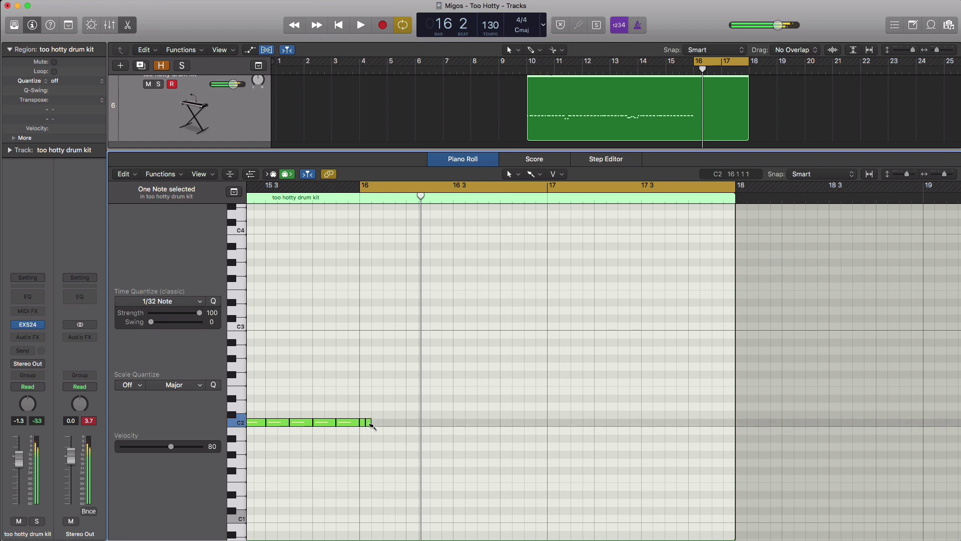
pyautogui.click(369, 424)
pyautogui.click(170, 302)
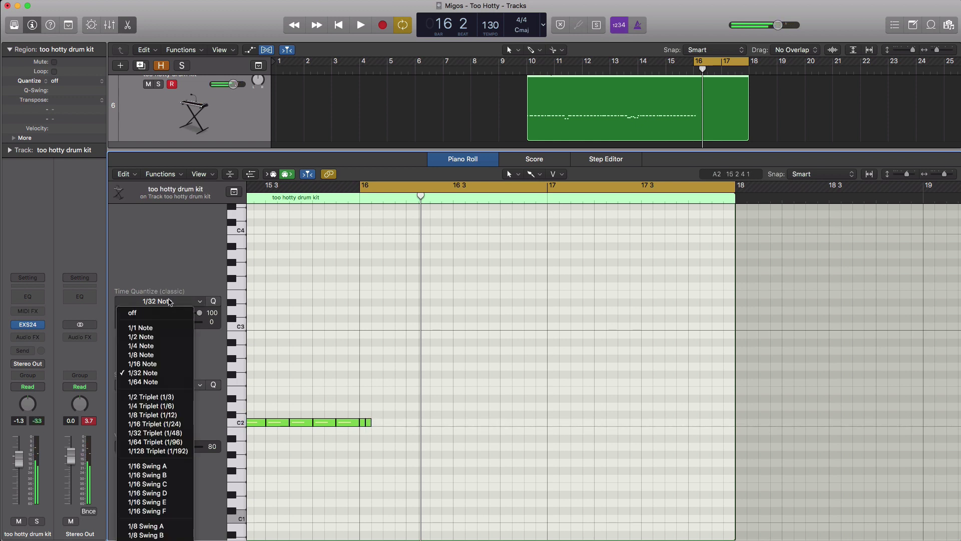
pyautogui.click(144, 356)
pyautogui.press('space')
pyautogui.press('space')
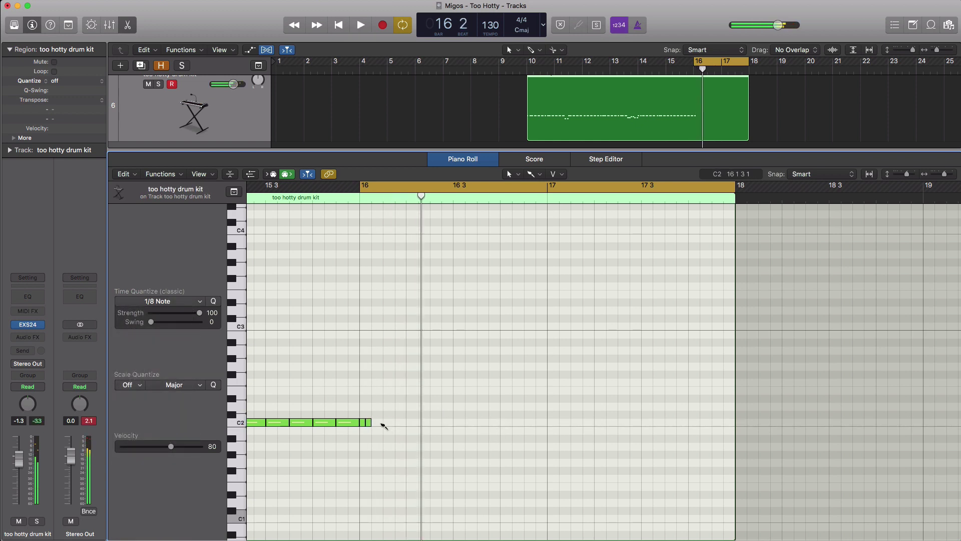
pyautogui.press('super+z')
# Brush two 1/16 C2 notes at the start of bar 16 followed by one 1/8 C2 note, and play the cycle
pyautogui.click(182, 303)
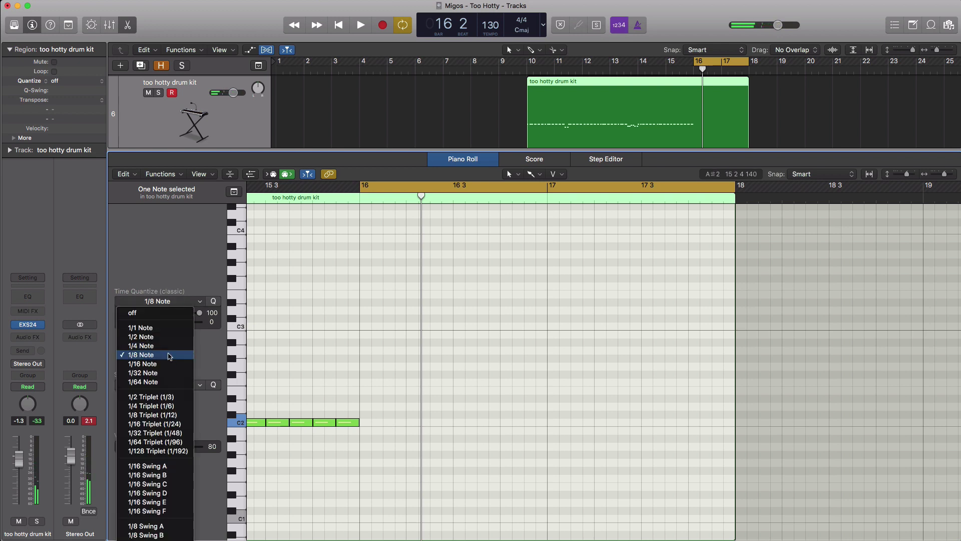
pyautogui.click(165, 363)
pyautogui.moveTo(366, 423); pyautogui.dragTo(378, 424)
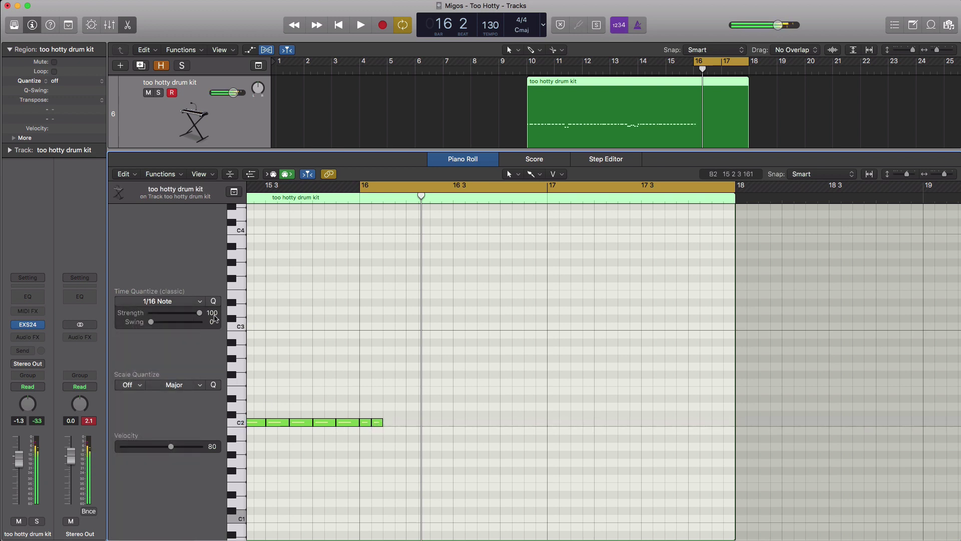
pyautogui.click(185, 300)
pyautogui.click(167, 356)
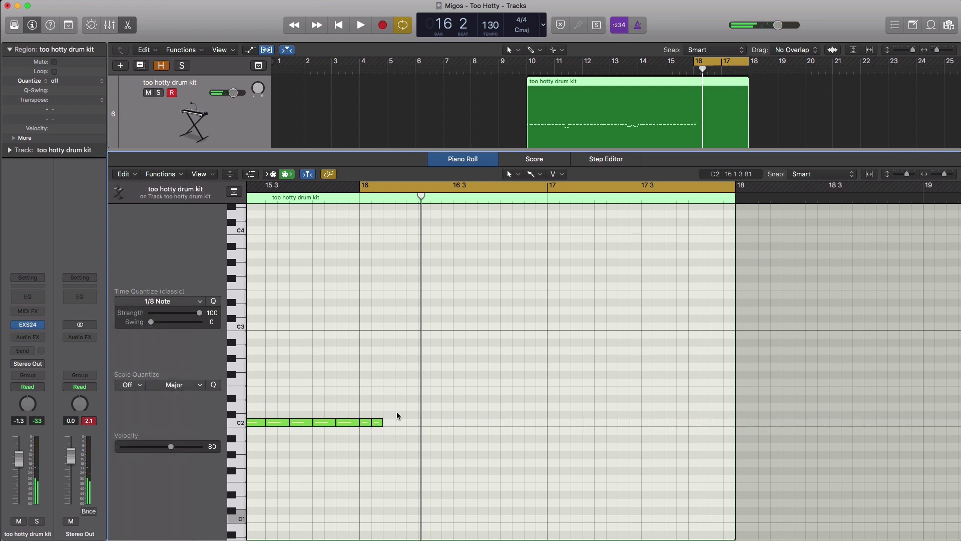
pyautogui.click(386, 423)
pyautogui.press('space')
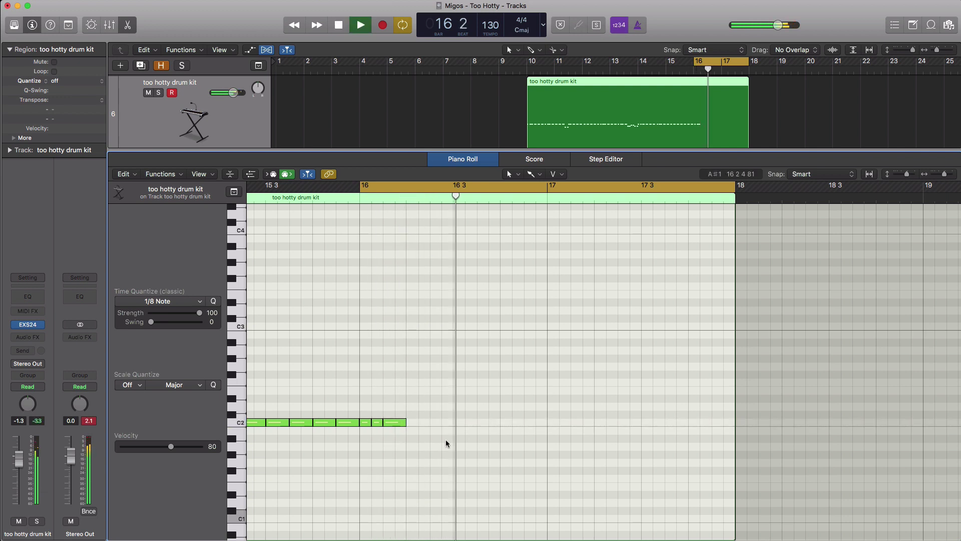
# Add three more 1/8 C2 notes in a row up to the middle of beat 16 3, playing the cycle to check them
pyautogui.press('space')
pyautogui.click(417, 423)
pyautogui.click(435, 423)
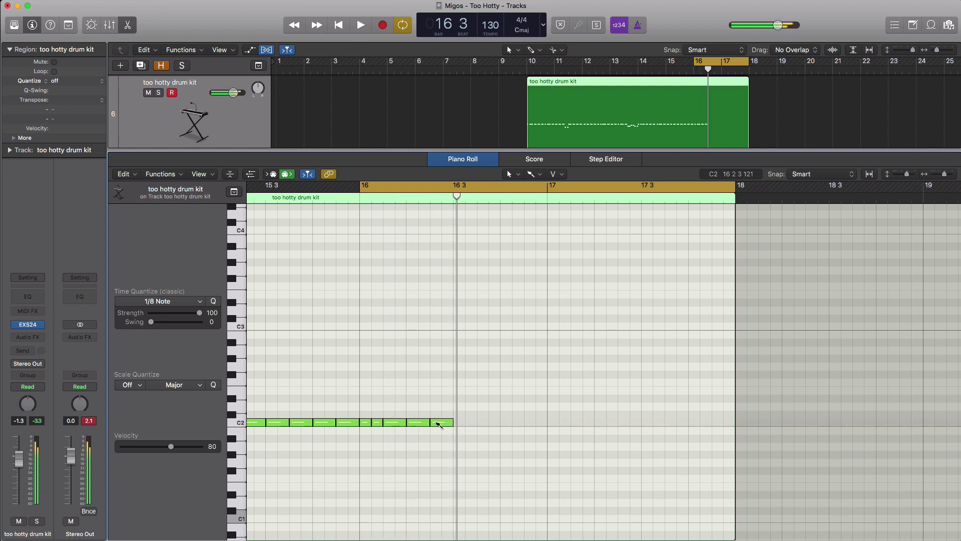
pyautogui.click(467, 425)
pyautogui.press('space')
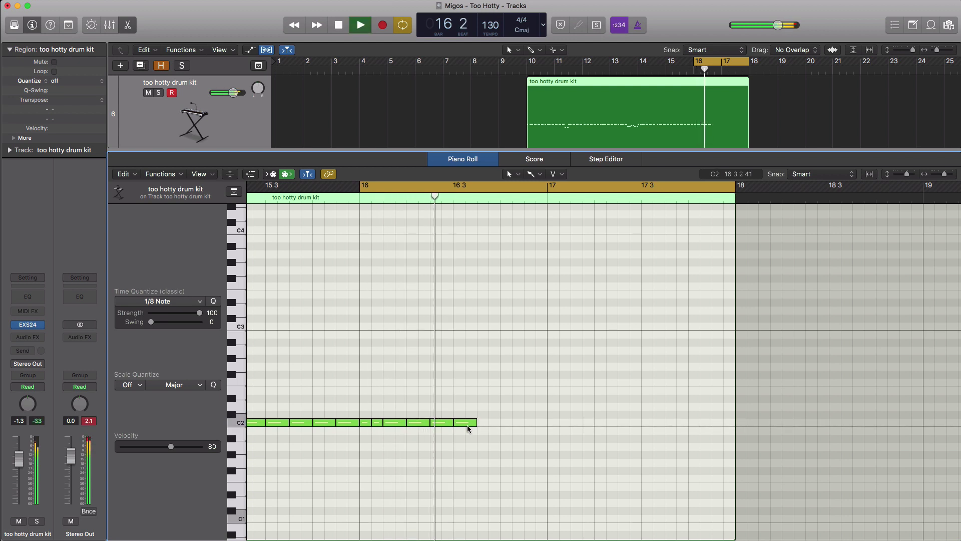
pyautogui.press('space')
pyautogui.press('space')
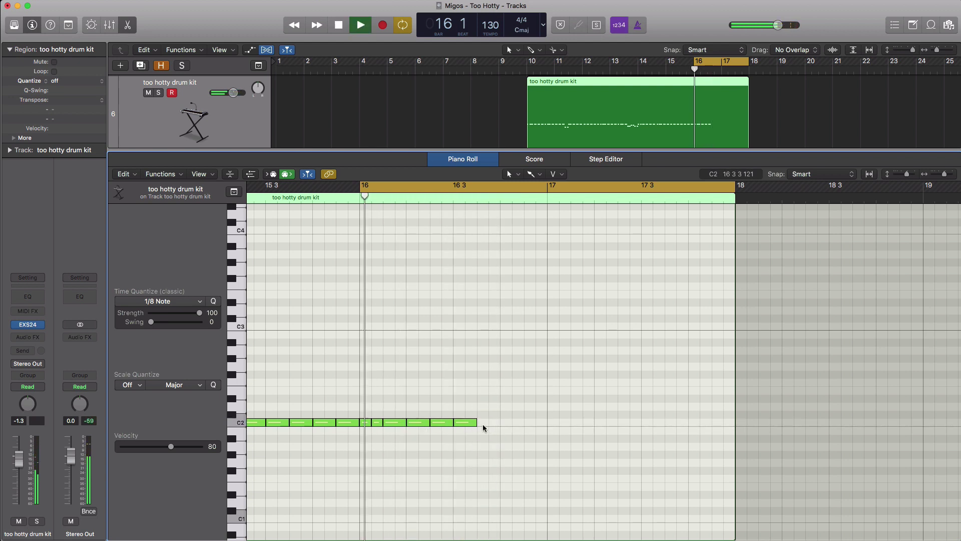
pyautogui.press('space')
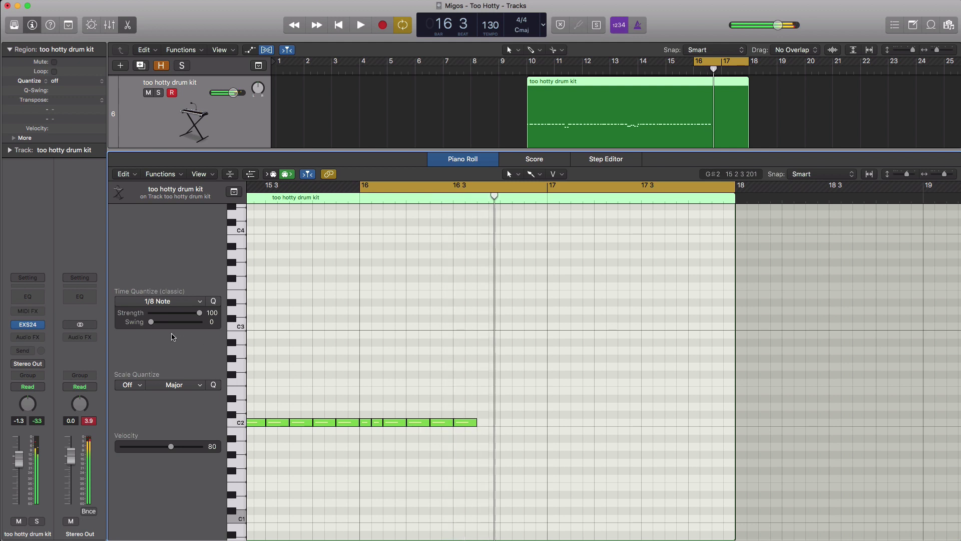
# Brush four 1/32 C2 notes in a row from the middle of beat 16 3 and play the cycle
pyautogui.click(167, 302)
pyautogui.click(142, 372)
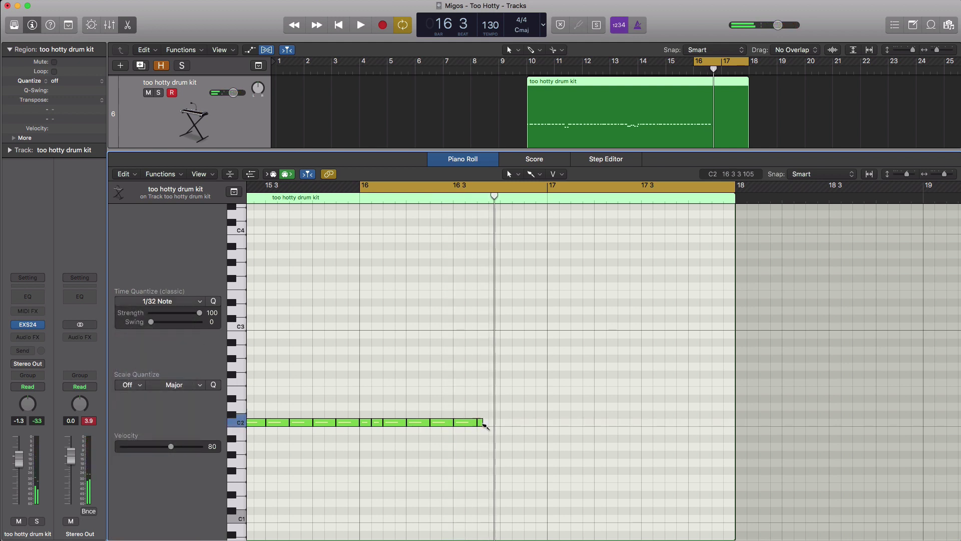
pyautogui.click(486, 423)
pyautogui.click(491, 423)
pyautogui.click(497, 422)
pyautogui.press('space')
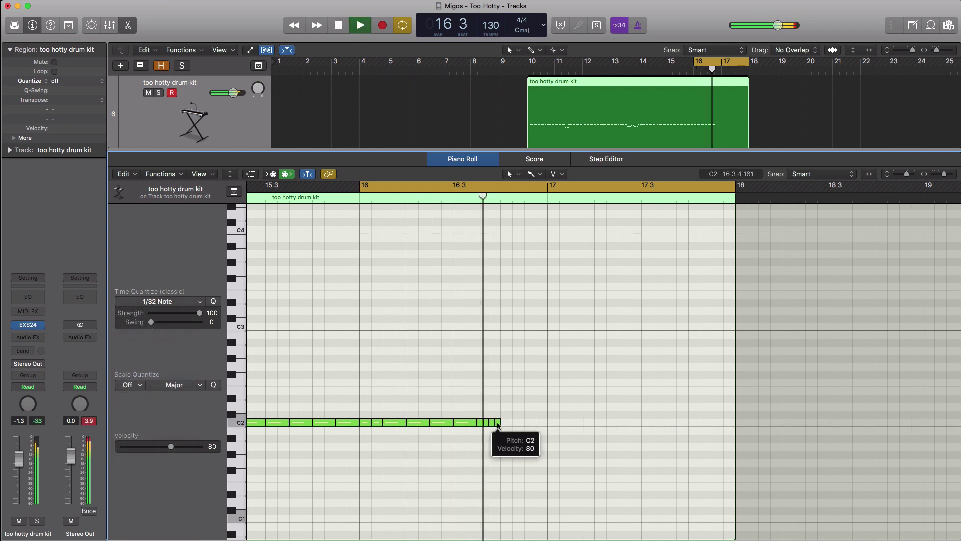
pyautogui.press('space')
# Add four 1/32 C2 notes at the end of bar 16, fill the gap before them with one 1/8 C2 note, and play the cycle
pyautogui.click(527, 423)
pyautogui.click(532, 423)
pyautogui.click(539, 423)
pyautogui.click(544, 423)
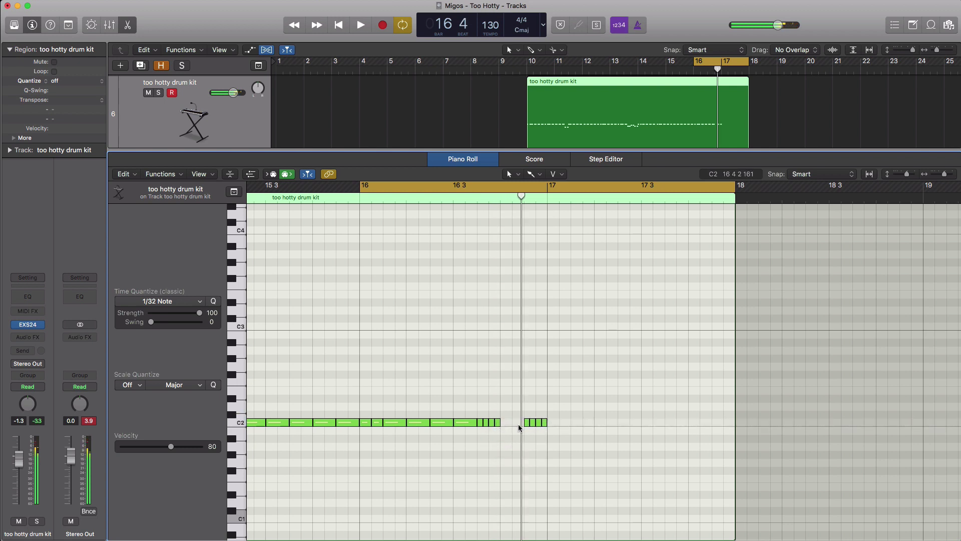
pyautogui.moveTo(503, 423); pyautogui.dragTo(519, 424)
pyautogui.press('space')
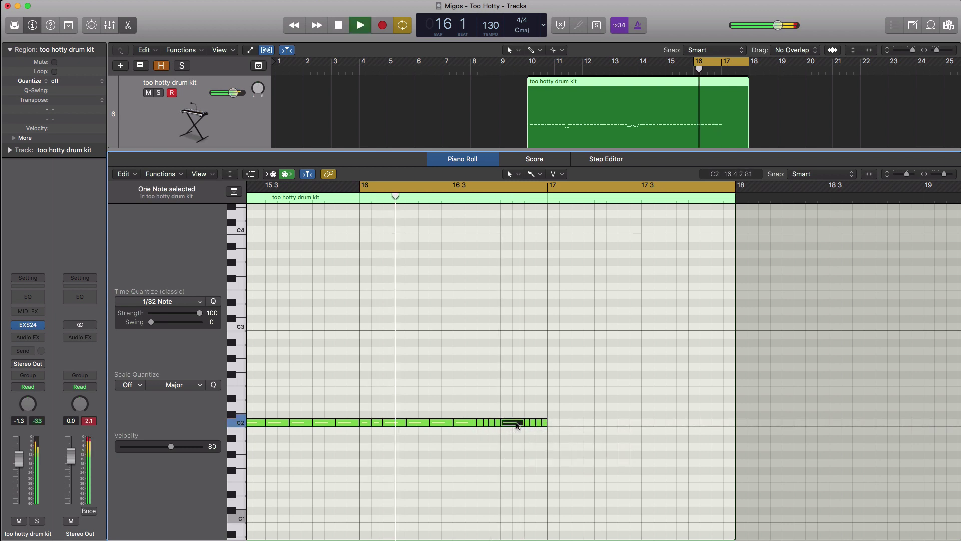
pyautogui.press('space')
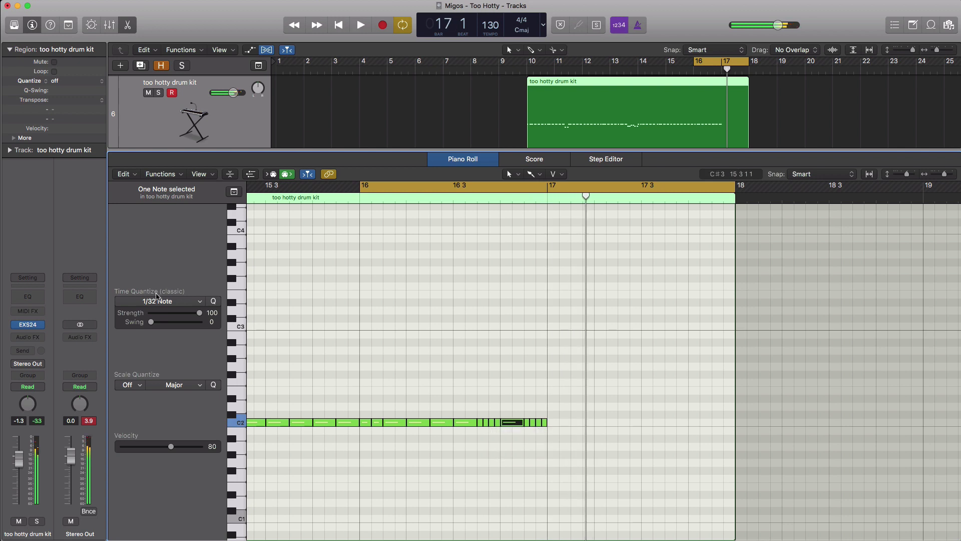
# Brush three 1/8 C2 notes in a row from the start of bar 17
pyautogui.click(158, 301)
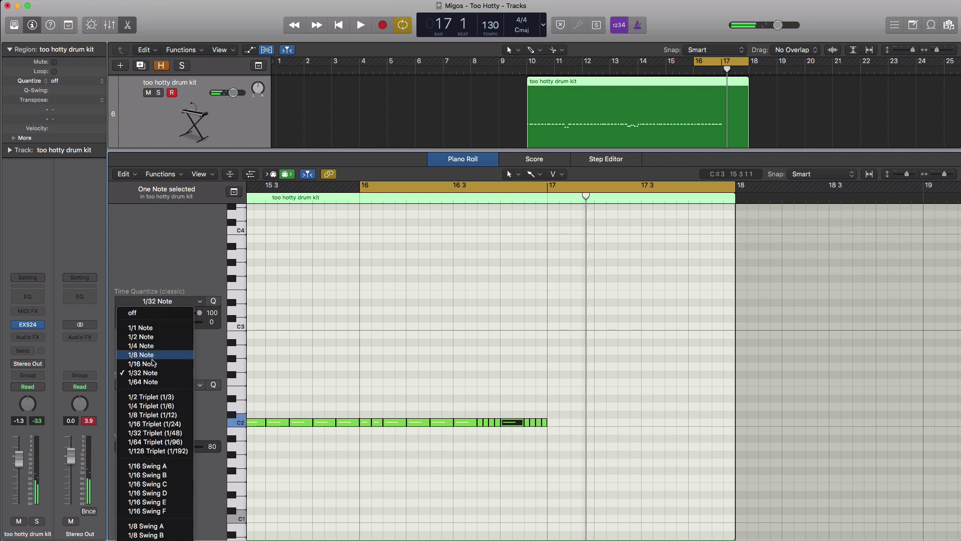
pyautogui.click(141, 355)
pyautogui.click(557, 425)
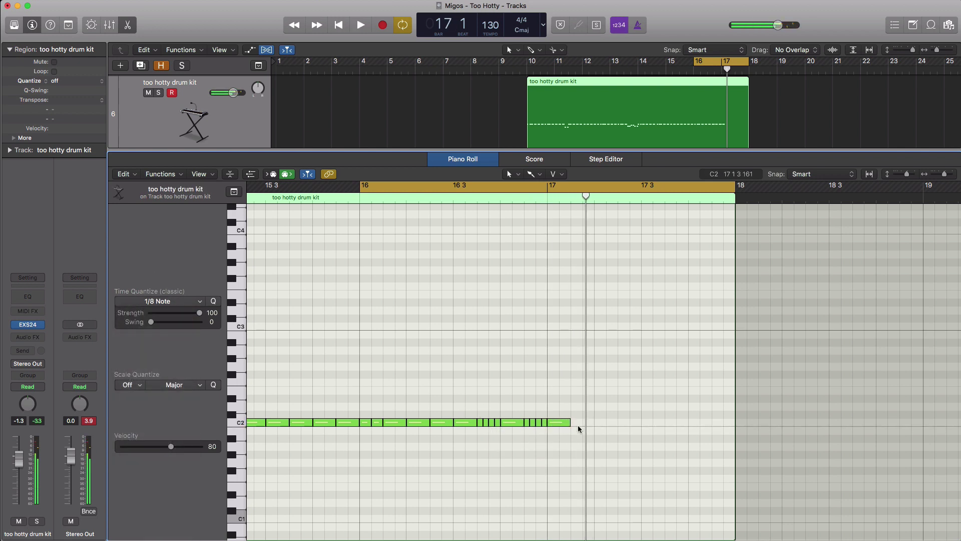
pyautogui.click(577, 424)
pyautogui.keyDown('super'); pyautogui.click(601, 424); pyautogui.keyUp('super')
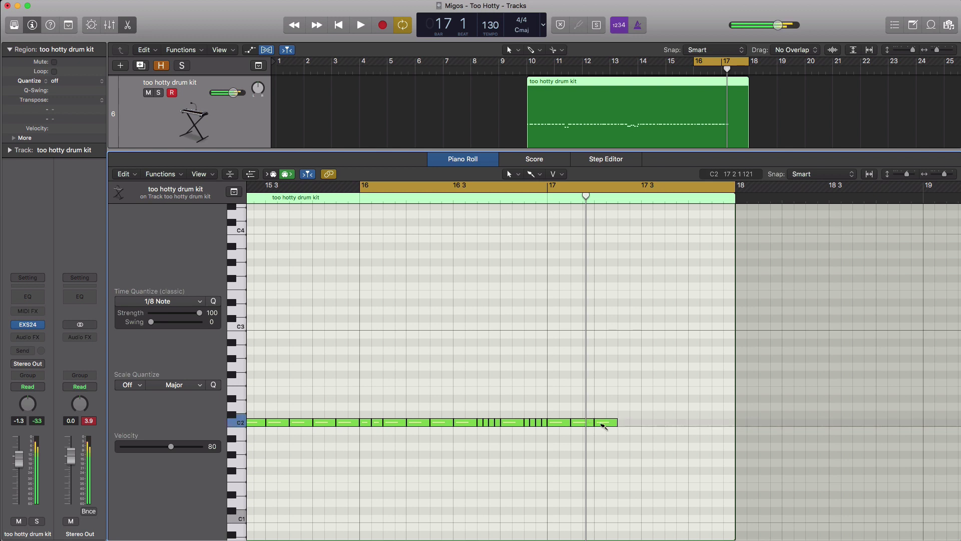
# Copy the four 1/32 C2 notes from the end of bar 16 to directly after bar 17's third 1/8 note and play the cycle
pyautogui.moveTo(544, 431); pyautogui.dragTo(519, 424)
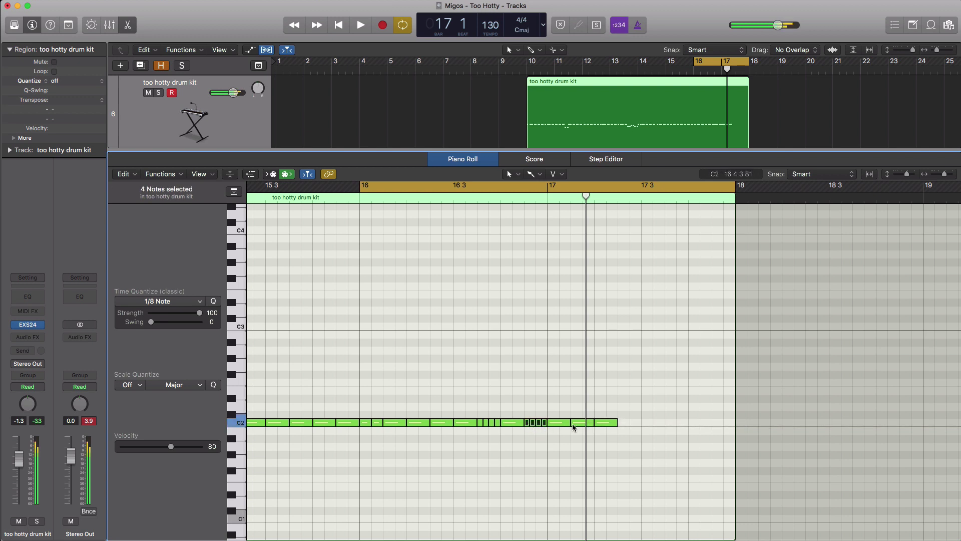
pyautogui.moveTo(572, 424); pyautogui.dragTo(622, 425)
pyautogui.press('space')
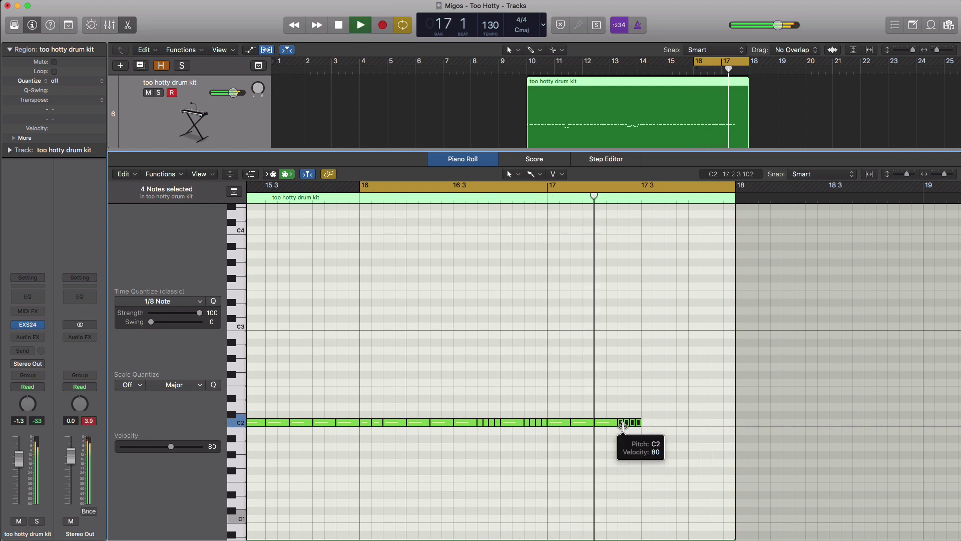
pyautogui.press('space')
# Copy 1/8 C2 notes to bar 17, two right after the 1/32 roll and one ending at bar 18, and play the cycle
pyautogui.moveTo(602, 422); pyautogui.dragTo(724, 426)
pyautogui.press('space')
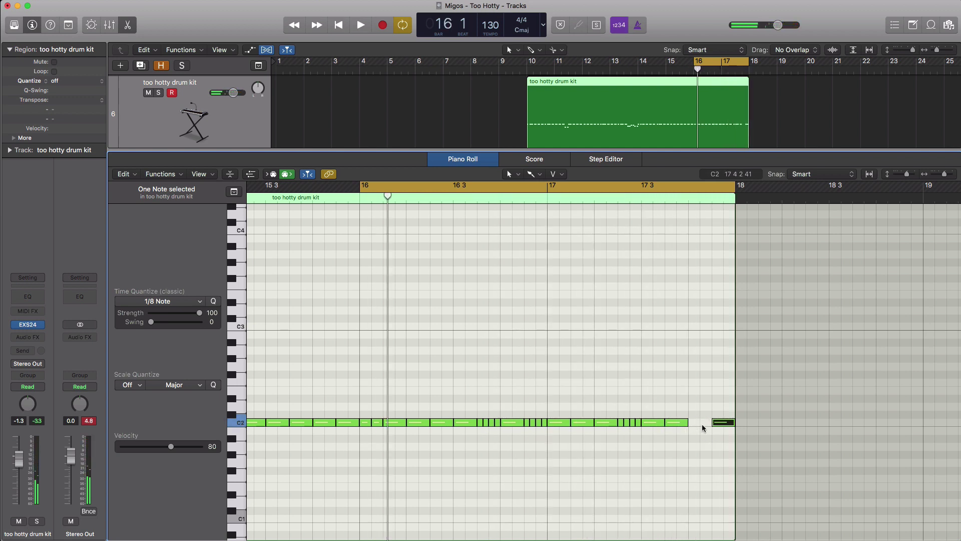
pyautogui.press('space')
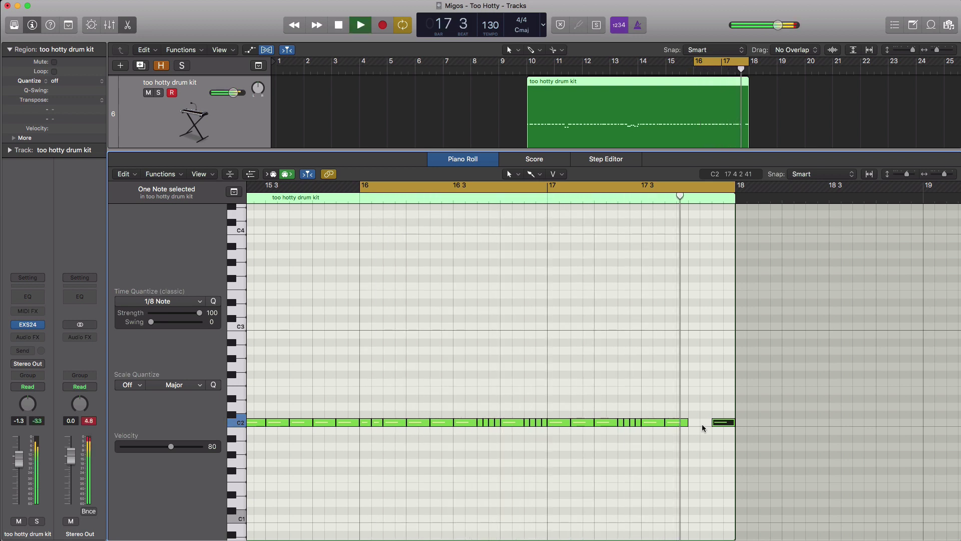
pyautogui.press('space')
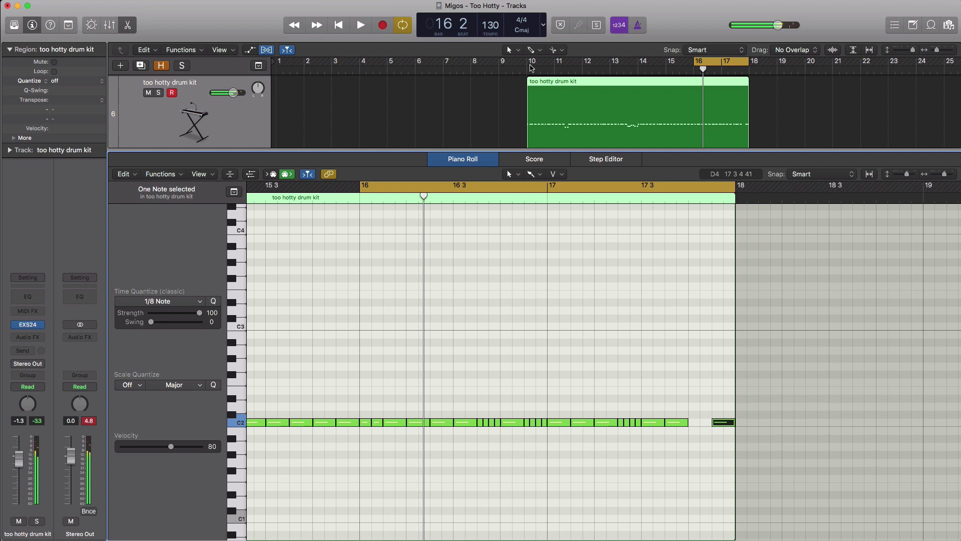
# Set the cycle range to bars 10 to 18 and show the full arrangement without the editor or mixer
pyautogui.moveTo(532, 68); pyautogui.dragTo(744, 76)
pyautogui.press('x')
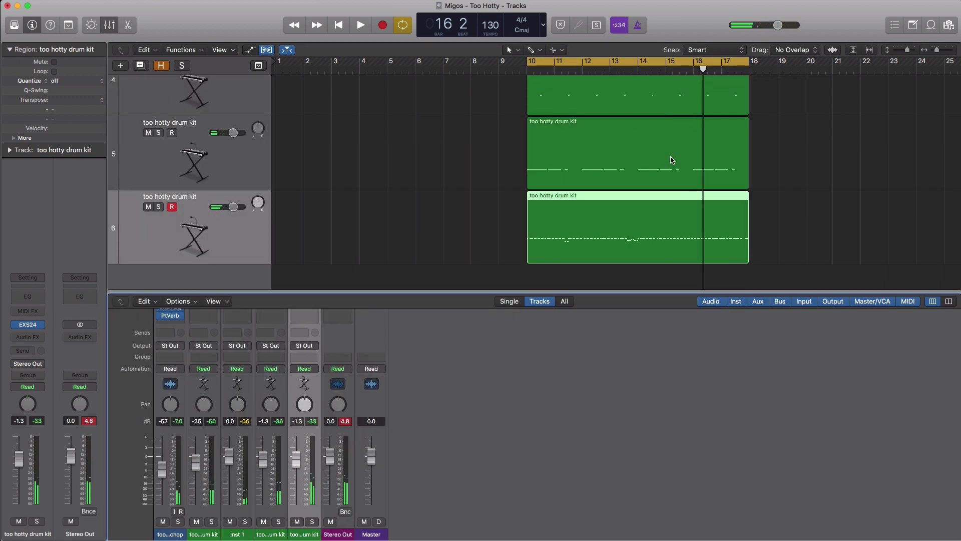
pyautogui.press('x')
pyautogui.scroll(-3, 639, 253)
pyautogui.scroll(-3, 639, 252)
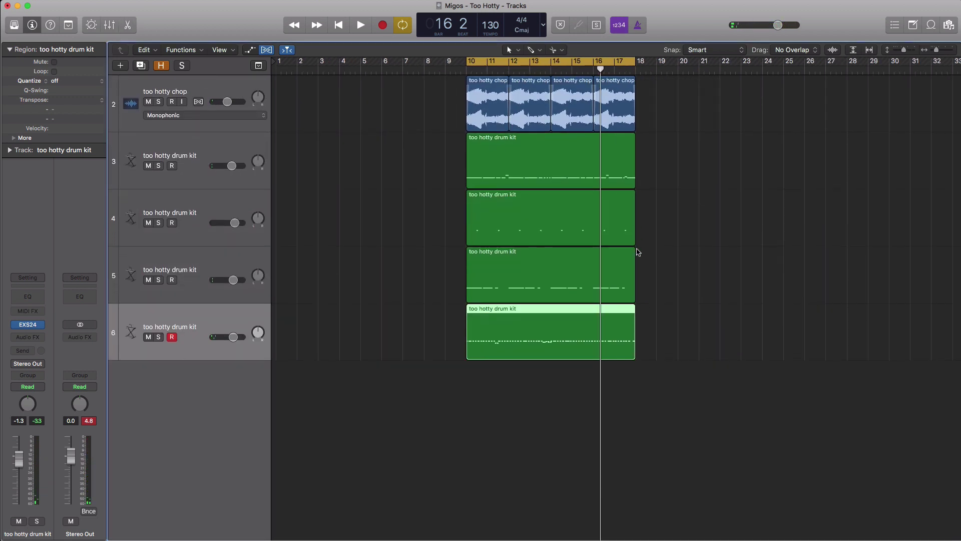
# Play the whole beat while raising the too hotty chop volume slightly and setting track 6's volume to -0.7 dB
pyautogui.press('space')
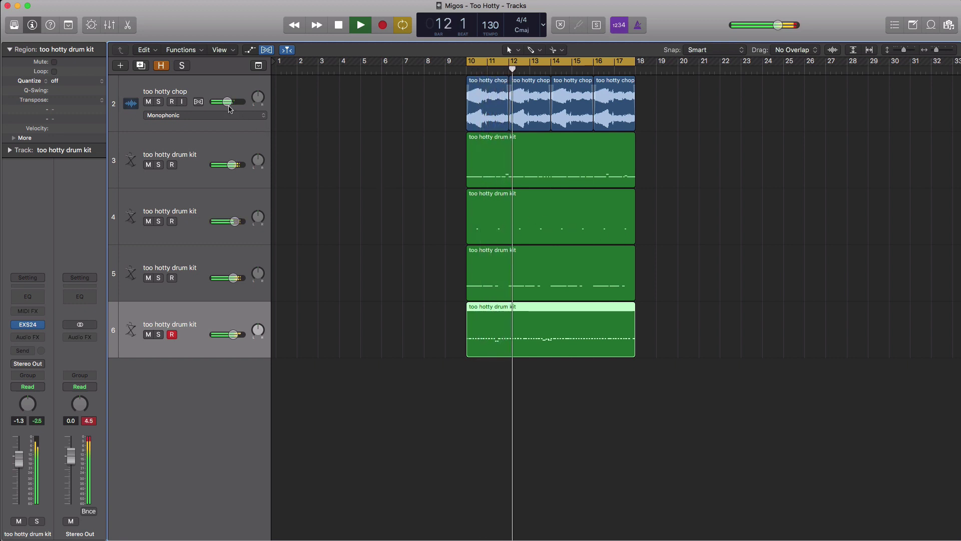
pyautogui.moveTo(230, 104); pyautogui.dragTo(231, 106)
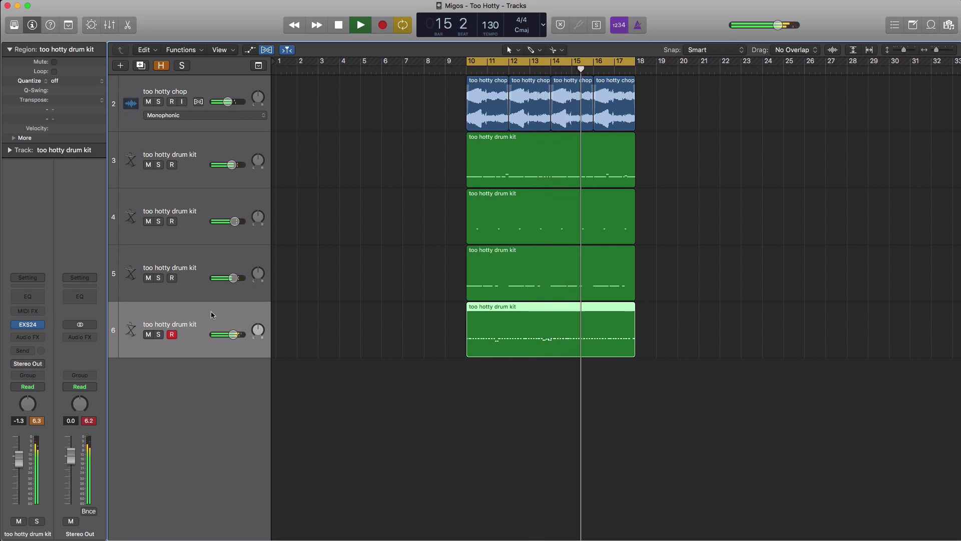
pyautogui.click(233, 334)
pyautogui.moveTo(233, 335); pyautogui.dragTo(235, 335)
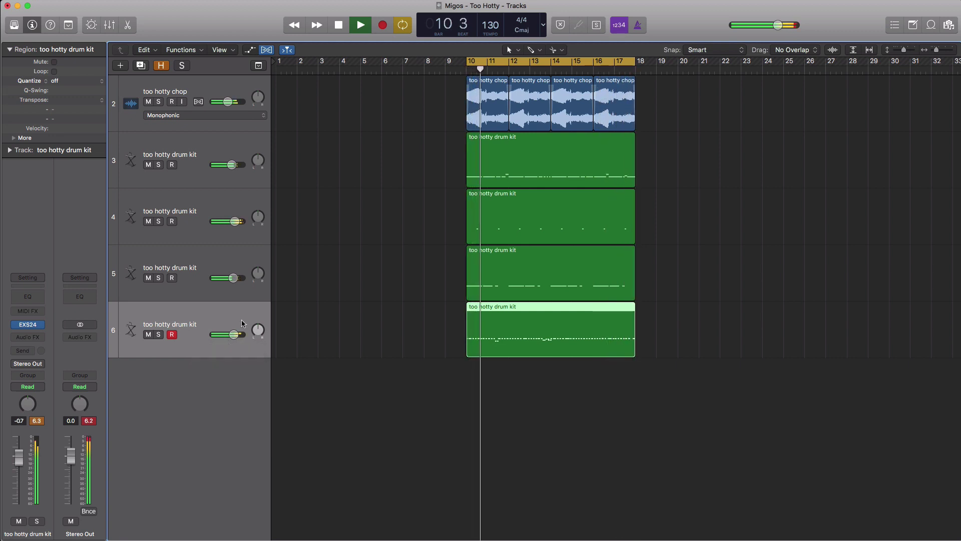
pyautogui.press('space')
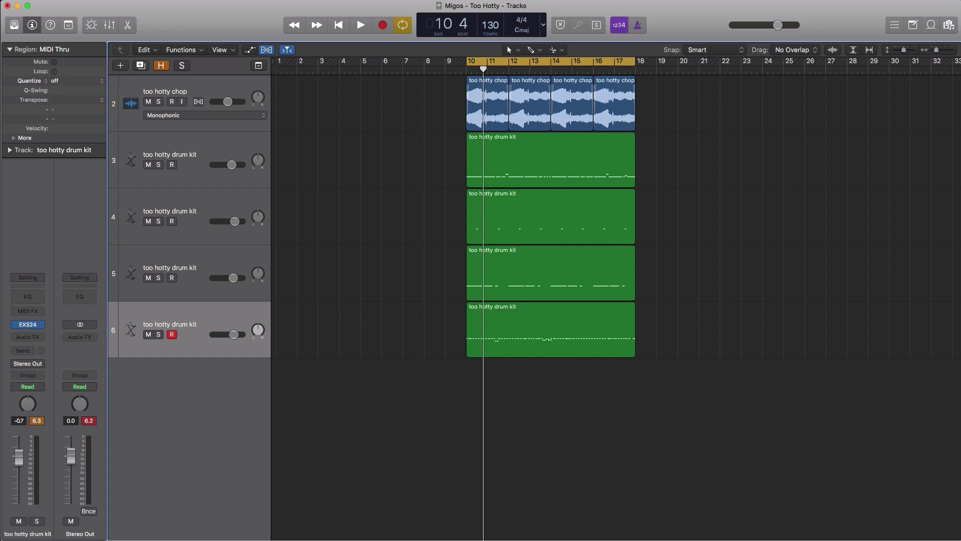
# Import the Too Hotty Sample audio onto a new track at bar 18 and raise its volume to 2.5 dB while playing without the cycle
pyautogui.moveTo(901, 380); pyautogui.dragTo(638, 390)
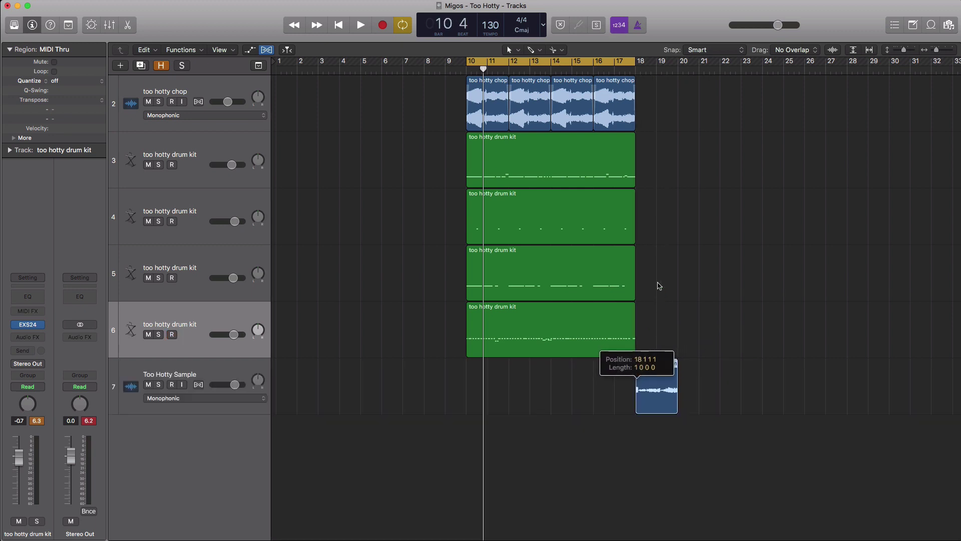
pyautogui.click(619, 65)
pyautogui.click(625, 73)
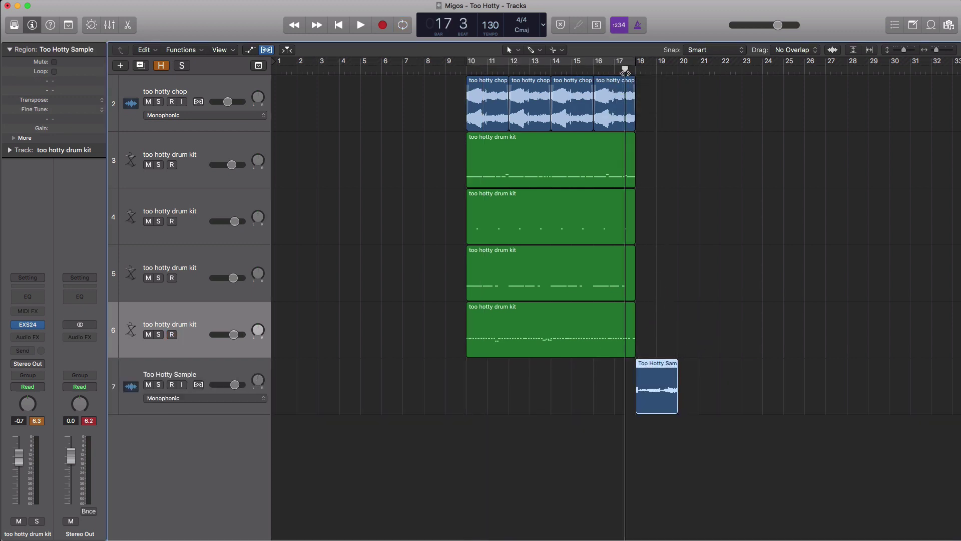
pyautogui.press('space')
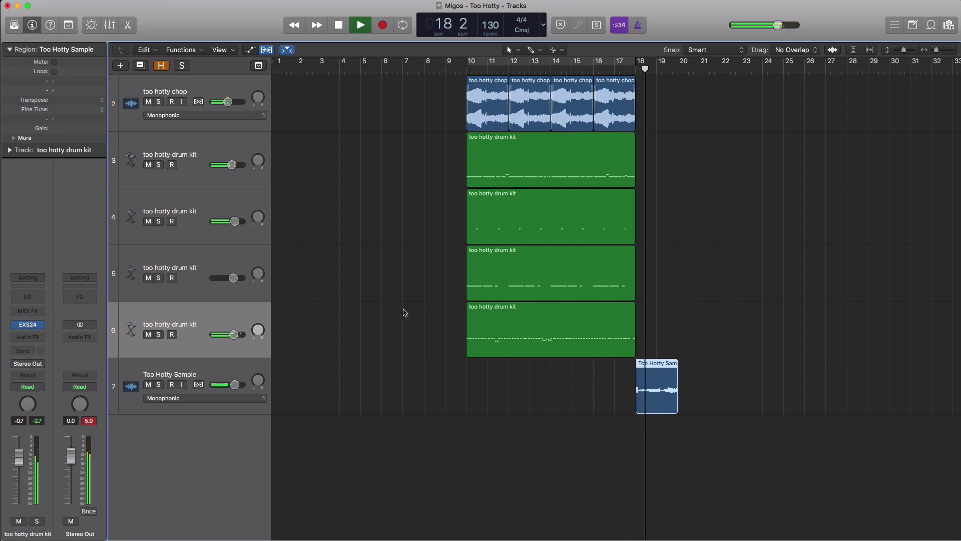
pyautogui.moveTo(235, 384); pyautogui.dragTo(237, 385)
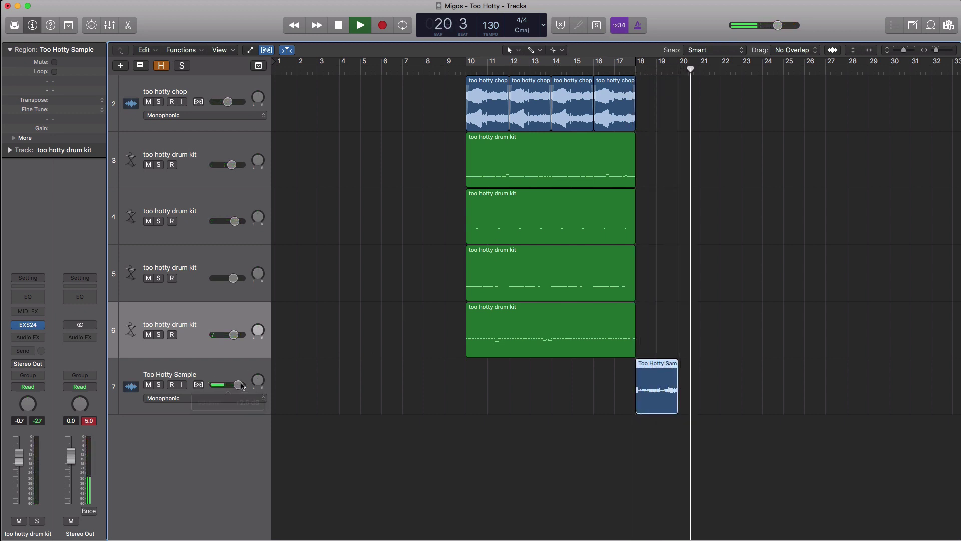
pyautogui.press('space')
# Move the Too Hotty Sample track directly below too hotty chop and copy its region repeatedly to fill bars 18 to 26
pyautogui.moveTo(215, 376); pyautogui.dragTo(224, 148)
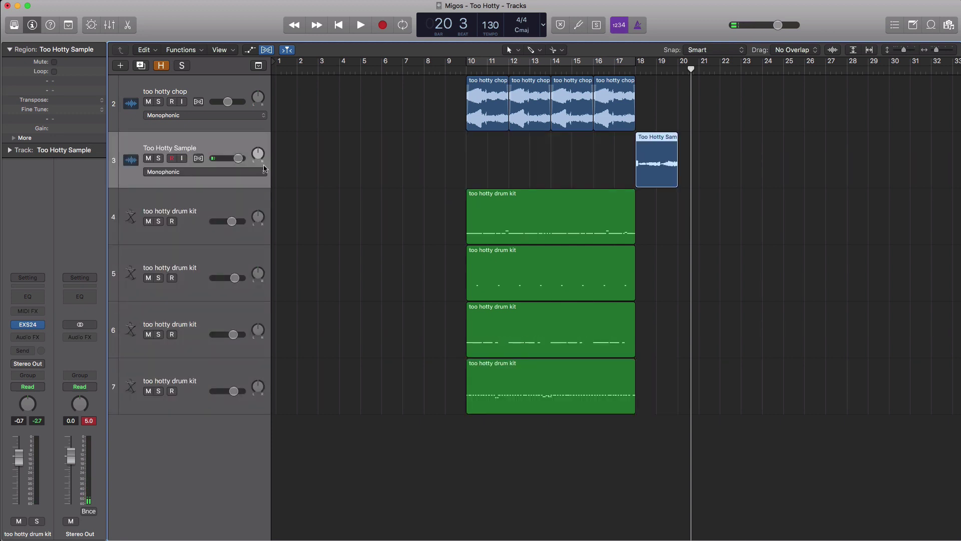
pyautogui.moveTo(658, 172); pyautogui.dragTo(795, 182)
# Play from bar 17 and raise the Too Hotty Sample track's volume to 4.3 dB
pyautogui.click(616, 70)
pyautogui.press('space')
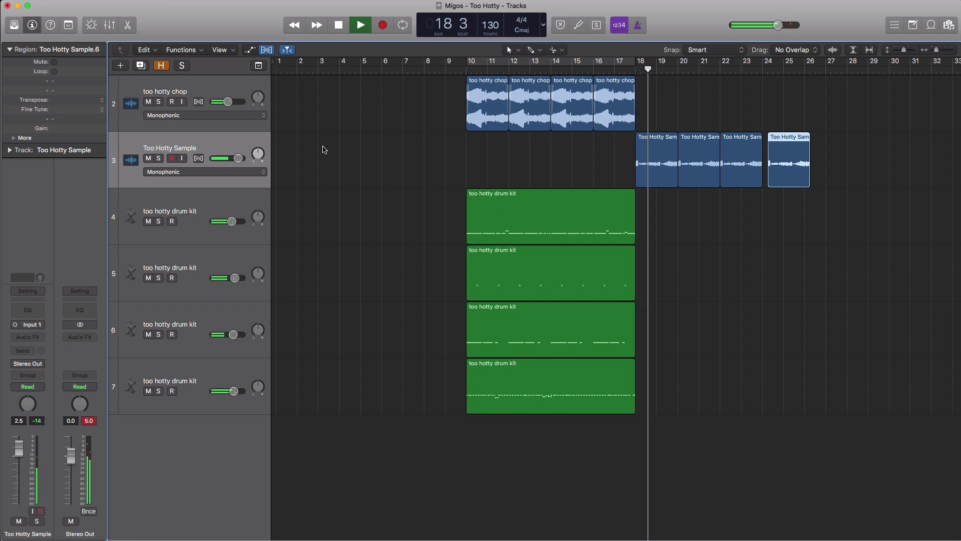
pyautogui.moveTo(238, 158); pyautogui.dragTo(240, 159)
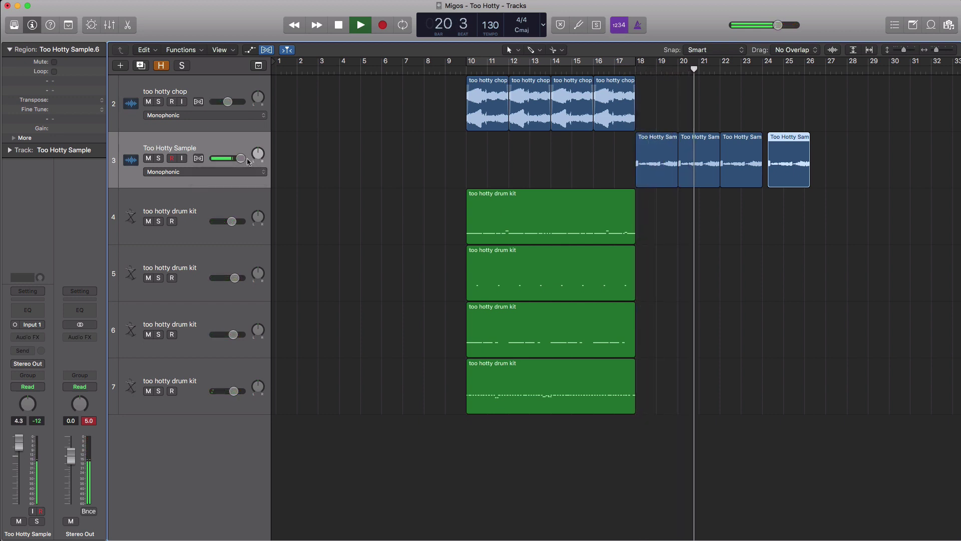
pyautogui.press('space')
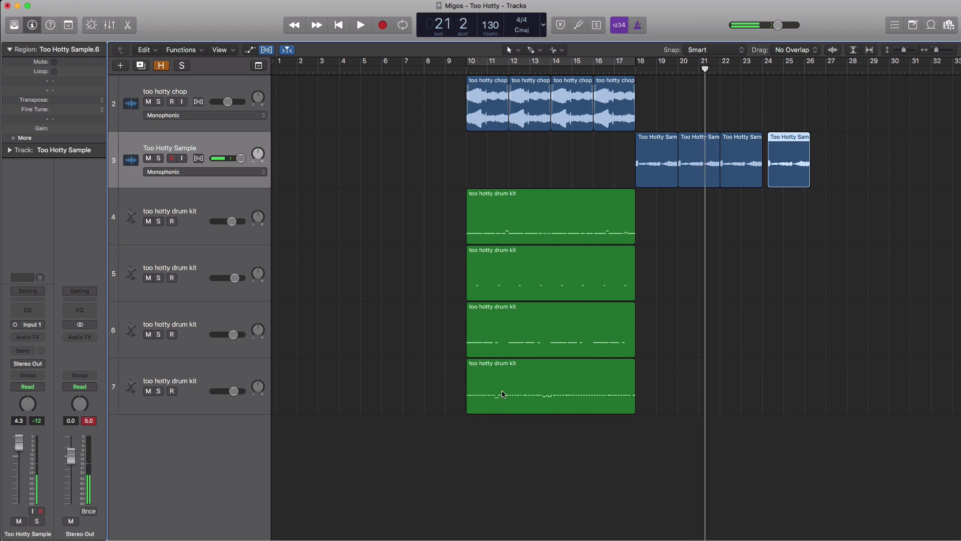
# Copy track 4's drum kit region to bar 18, below the Too Hotty Sample regions
pyautogui.click(502, 393)
pyautogui.moveTo(542, 217); pyautogui.dragTo(706, 229)
pyautogui.moveTo(706, 229); pyautogui.dragTo(706, 228)
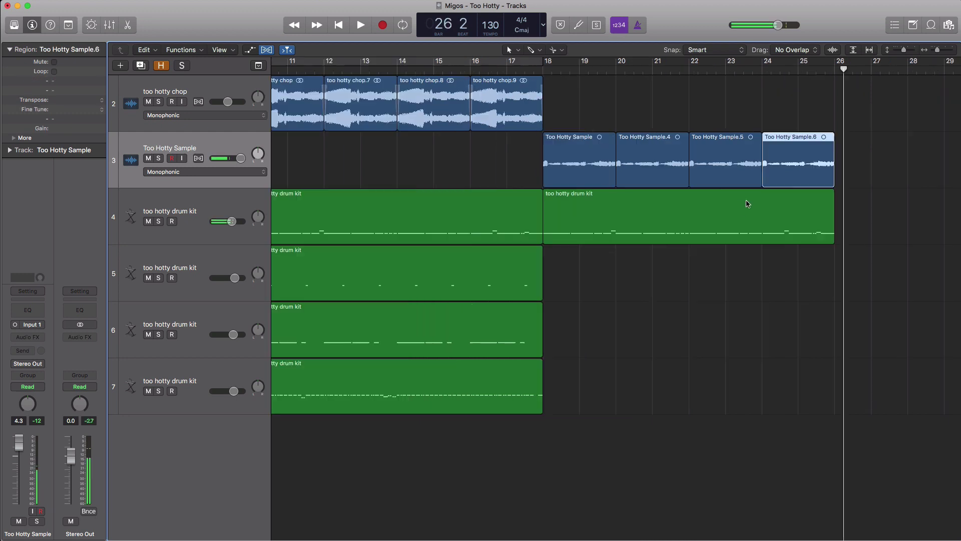
# Copy the four Too Hotty Sample regions and track 4's second drum kit region to bar 26, extending both to bar 34
pyautogui.scroll(-5, 739, 215)
pyautogui.moveTo(619, 164); pyautogui.dragTo(688, 176)
pyautogui.moveTo(643, 221); pyautogui.dragTo(758, 215)
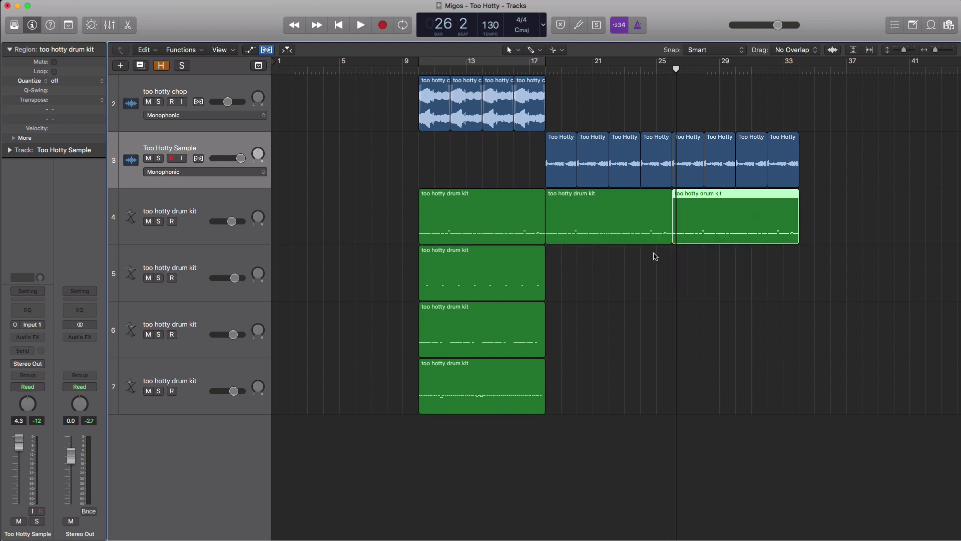
# Create a software instrument track with an empty channel strip and add a MIDI region on it from bar 26 to 34
pyautogui.click(120, 67)
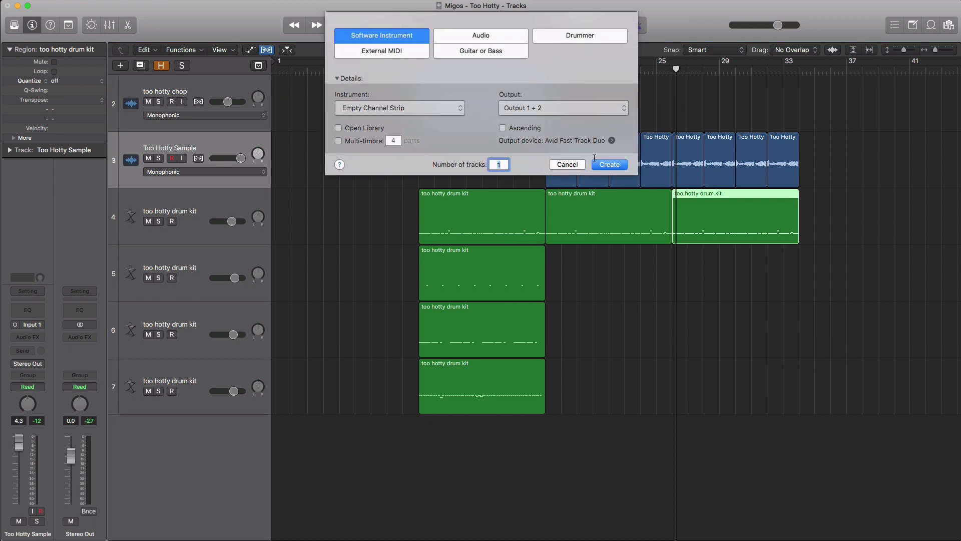
pyautogui.click(609, 165)
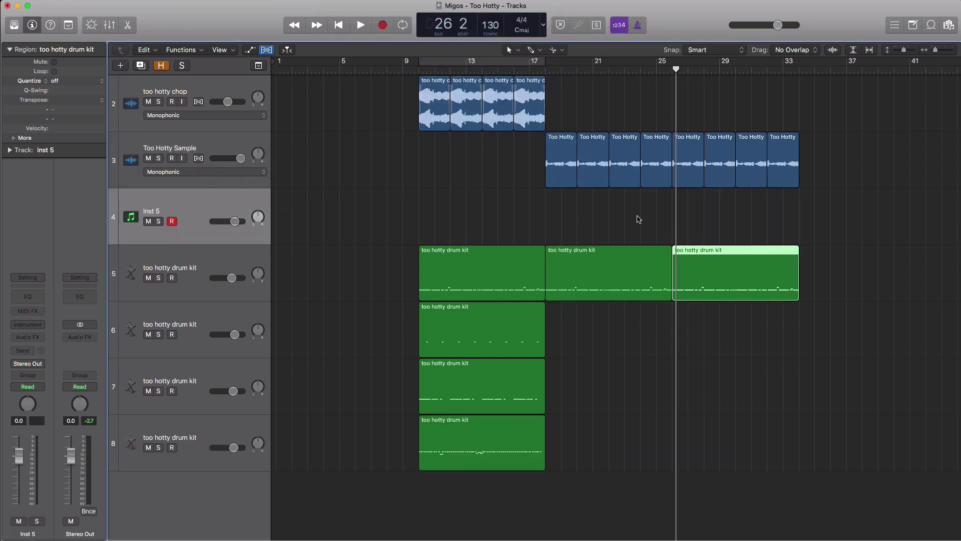
pyautogui.keyDown('super'); pyautogui.click(683, 218); pyautogui.keyUp('super')
pyautogui.moveTo(686, 224); pyautogui.dragTo(798, 225)
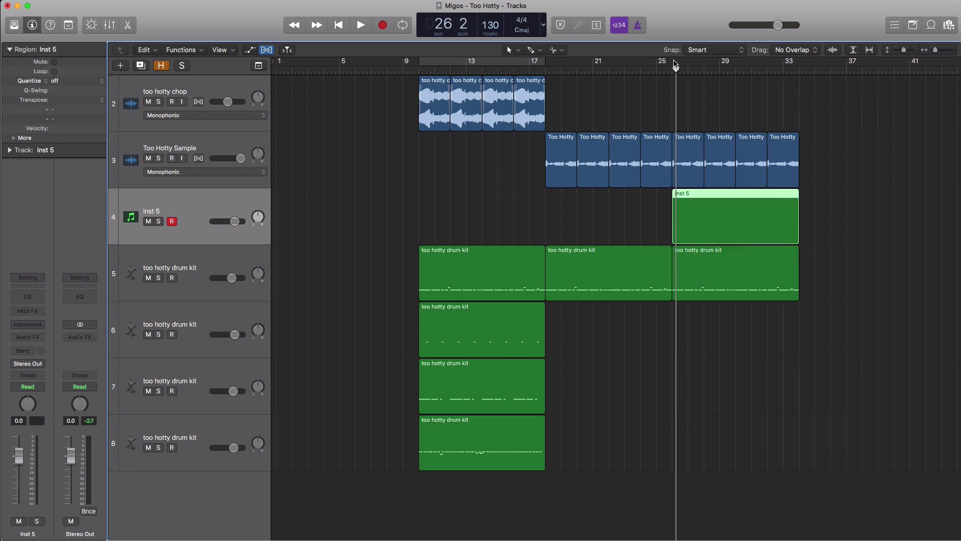
# Set the cycle range to bars 26 to 34 and insert the ES2 synthesizer on the Inst 5 track
pyautogui.moveTo(675, 64); pyautogui.dragTo(798, 64)
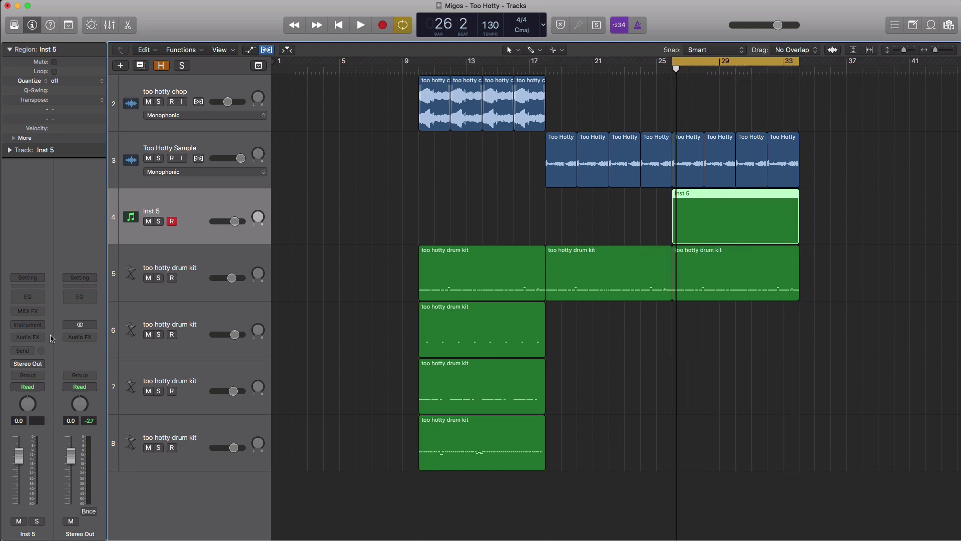
pyautogui.click(31, 322)
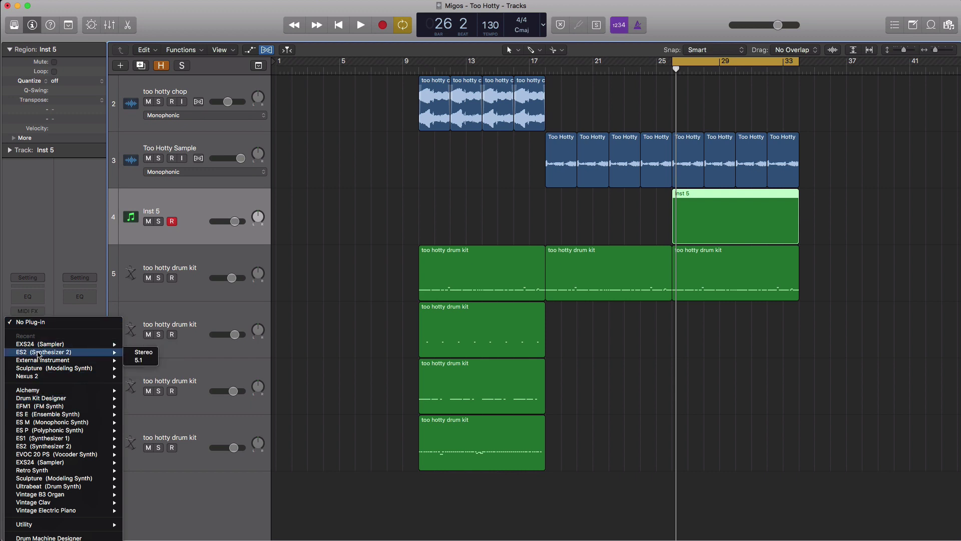
pyautogui.click(37, 352)
pyautogui.moveTo(260, 59); pyautogui.dragTo(361, 66)
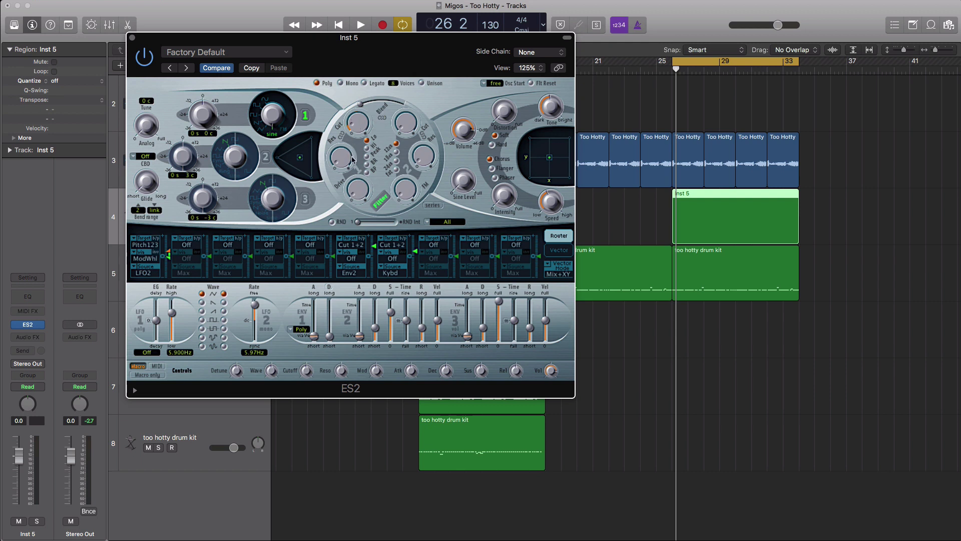
# Open the empty Inst 5 region in the Piano Roll without the ES2 window and listen to the sample from bar 26
pyautogui.doubleClick(729, 216)
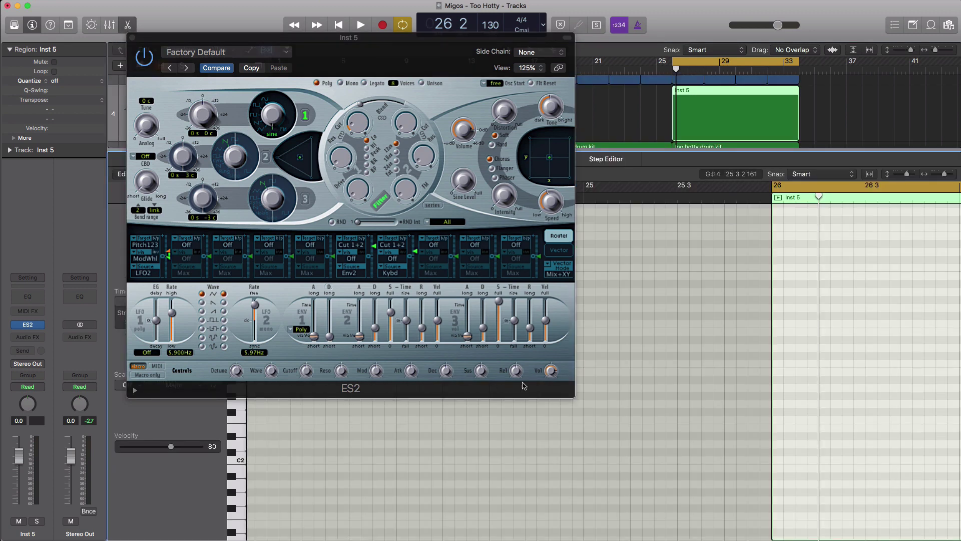
pyautogui.click(133, 38)
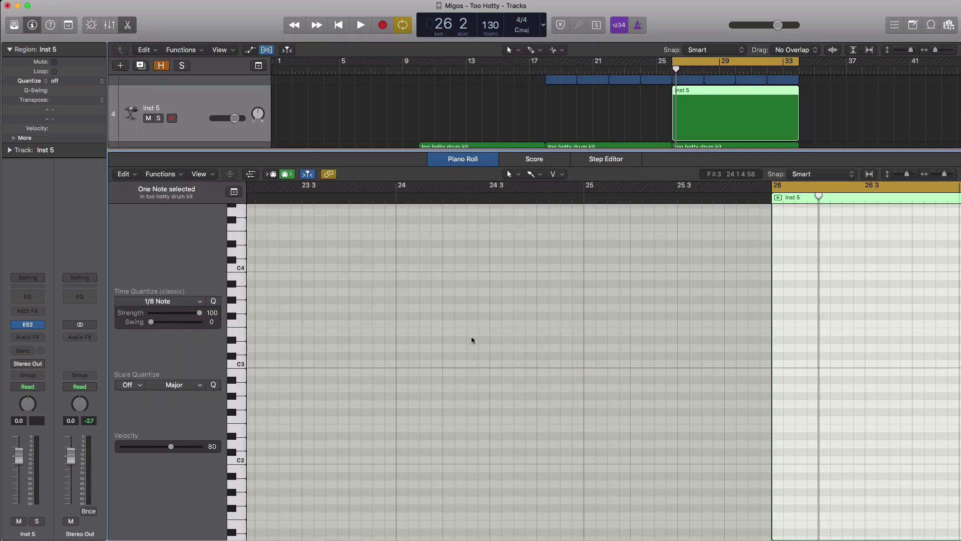
pyautogui.hscroll(5, 580, 517)
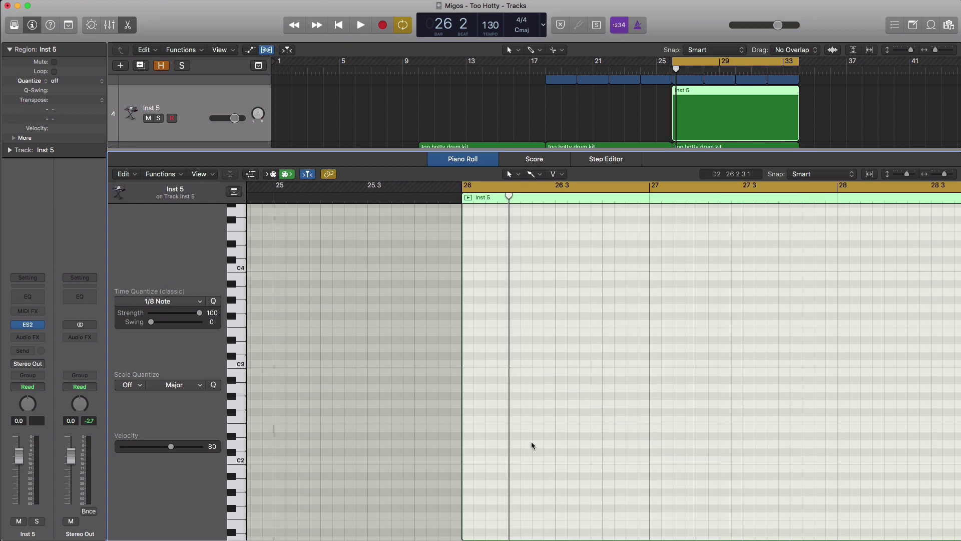
pyautogui.scroll(10, 531, 445)
pyautogui.press('space')
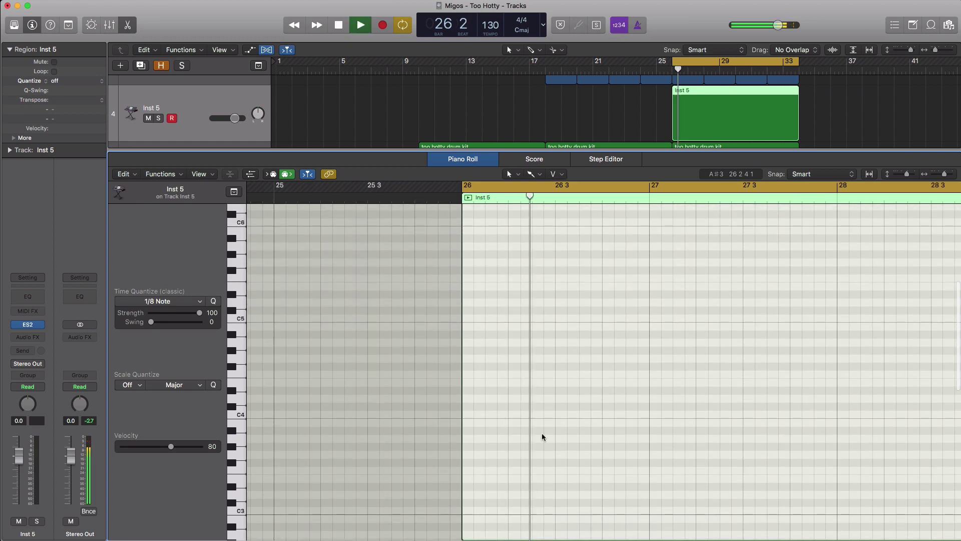
pyautogui.press('space')
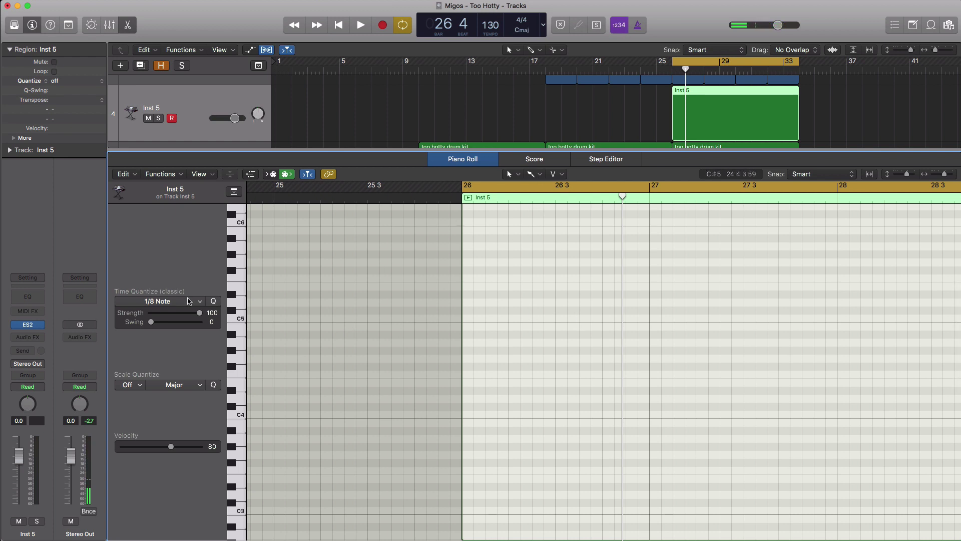
# Set the time quantize to 1/32 Note and add a short D5 note at 26 3 in the Inst 5 region
pyautogui.click(176, 302)
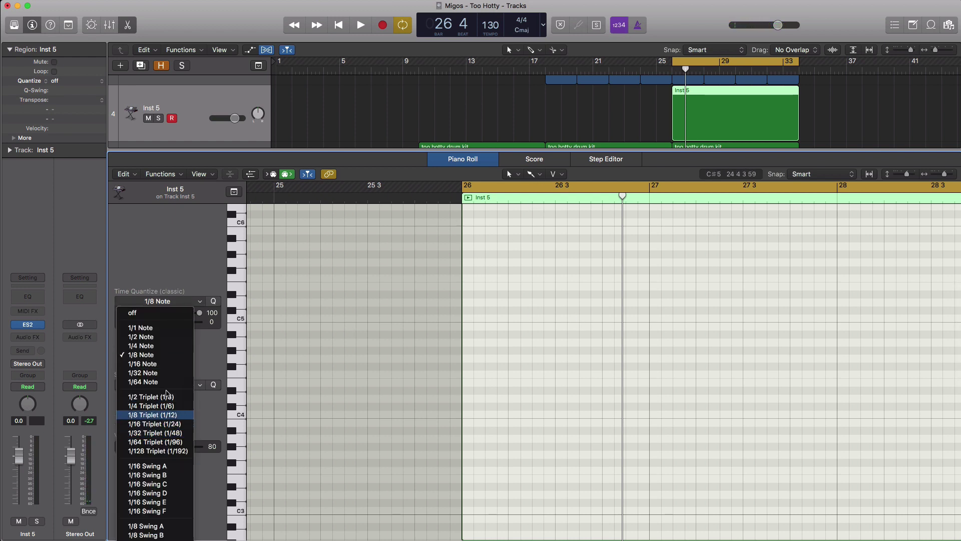
pyautogui.click(168, 377)
pyautogui.press('space')
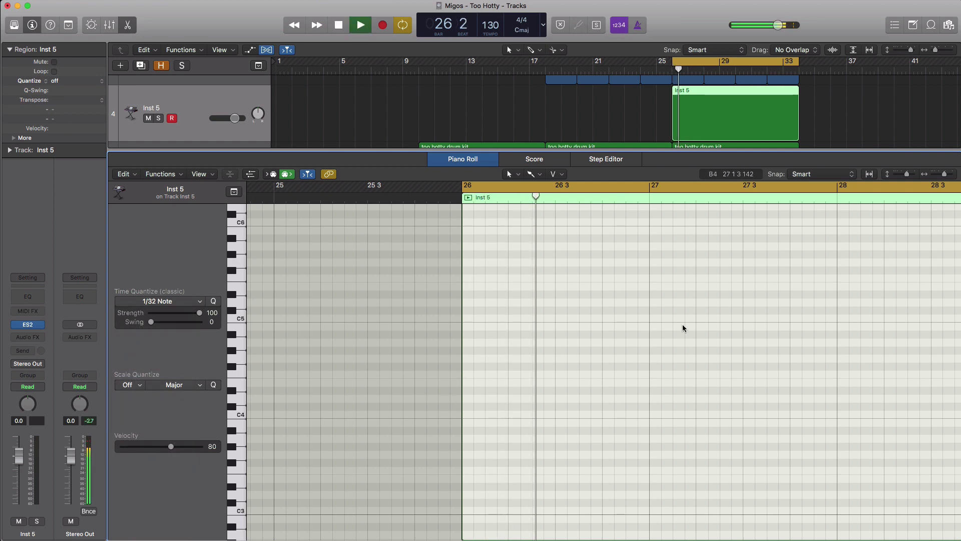
pyautogui.press('space')
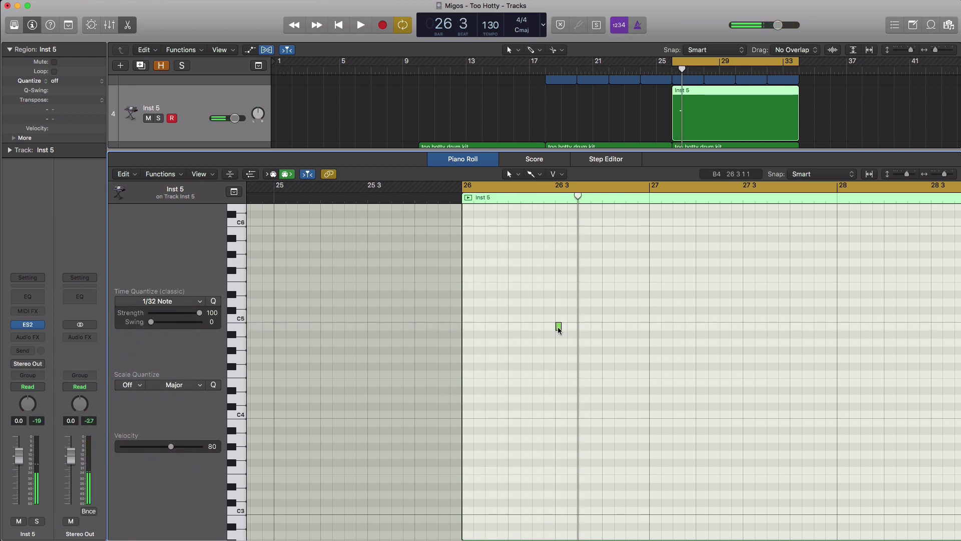
pyautogui.click(559, 325)
pyautogui.moveTo(559, 326); pyautogui.dragTo(560, 307)
pyautogui.press('space')
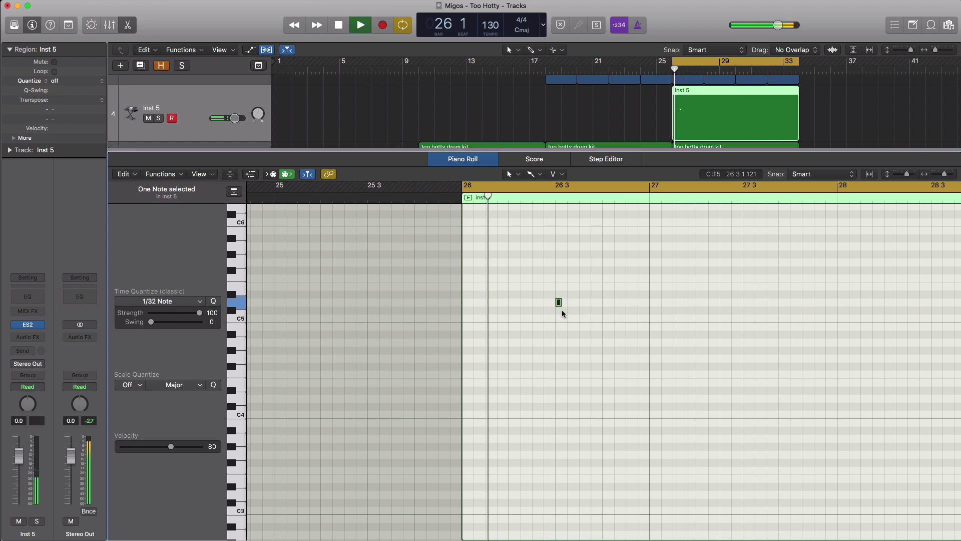
pyautogui.press('space')
# Return the time quantize to 1/8 Note and add a longer D#5 note directly after the short D5, checking it against the sample
pyautogui.click(182, 302)
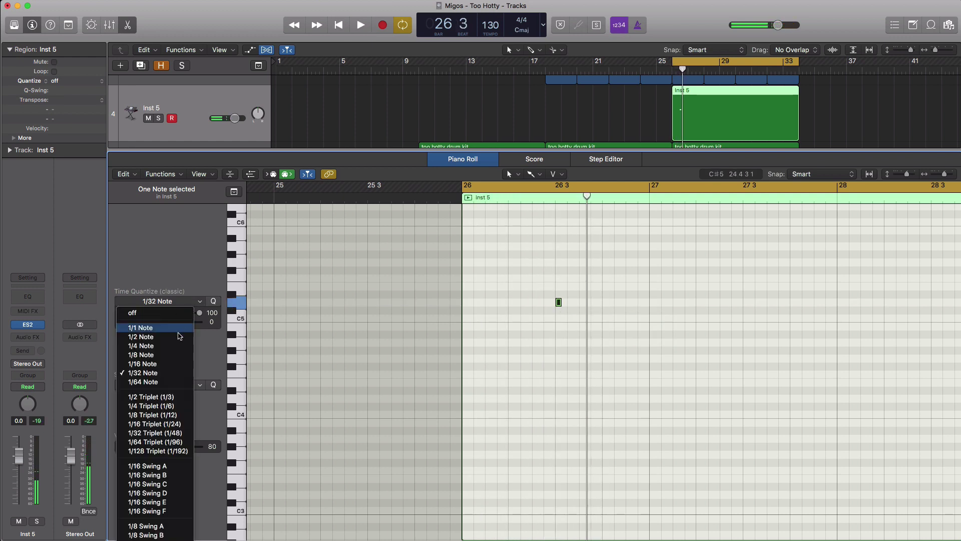
pyautogui.click(277, 369)
pyautogui.press('space')
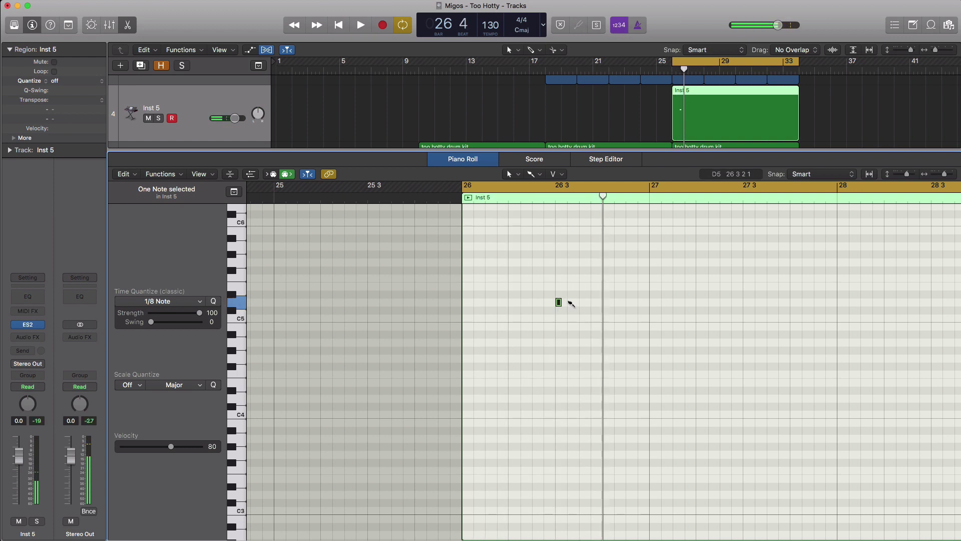
pyautogui.press('super+Right')
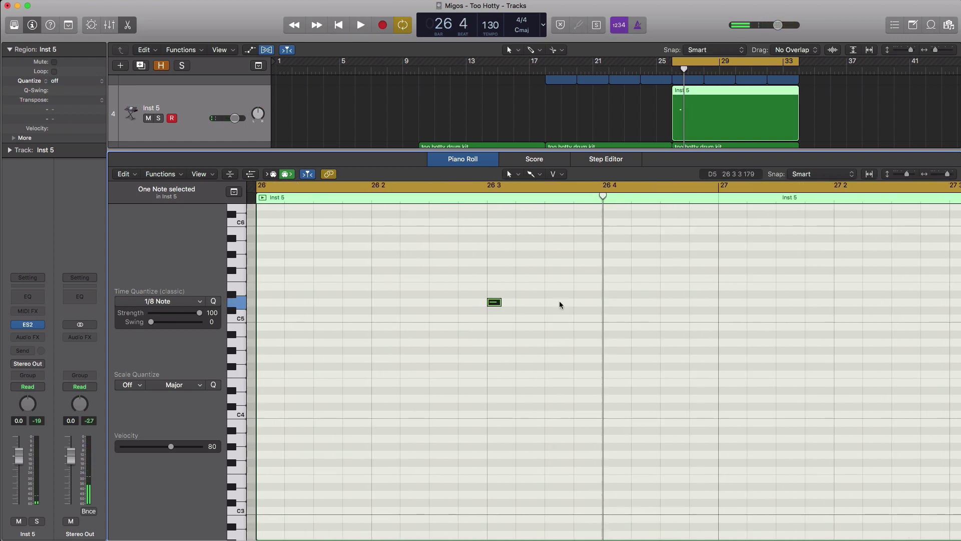
pyautogui.moveTo(504, 295); pyautogui.dragTo(524, 294)
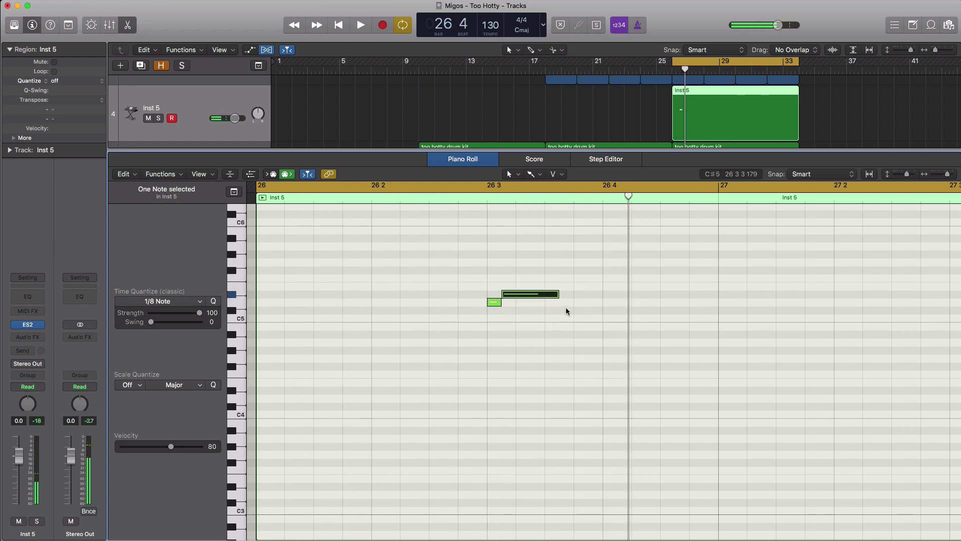
pyautogui.press('super+Left')
pyautogui.press('super+Left')
pyautogui.press('super+Left')
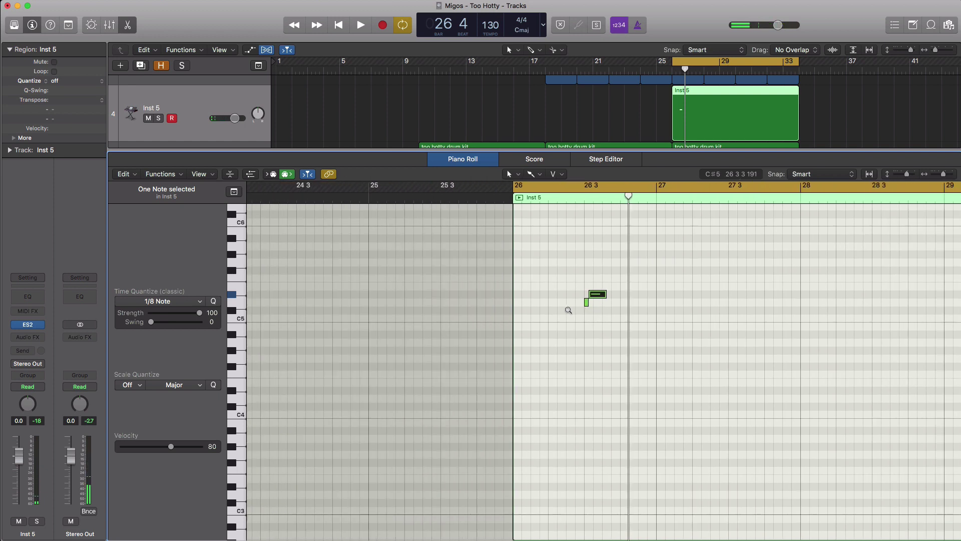
pyautogui.press('space')
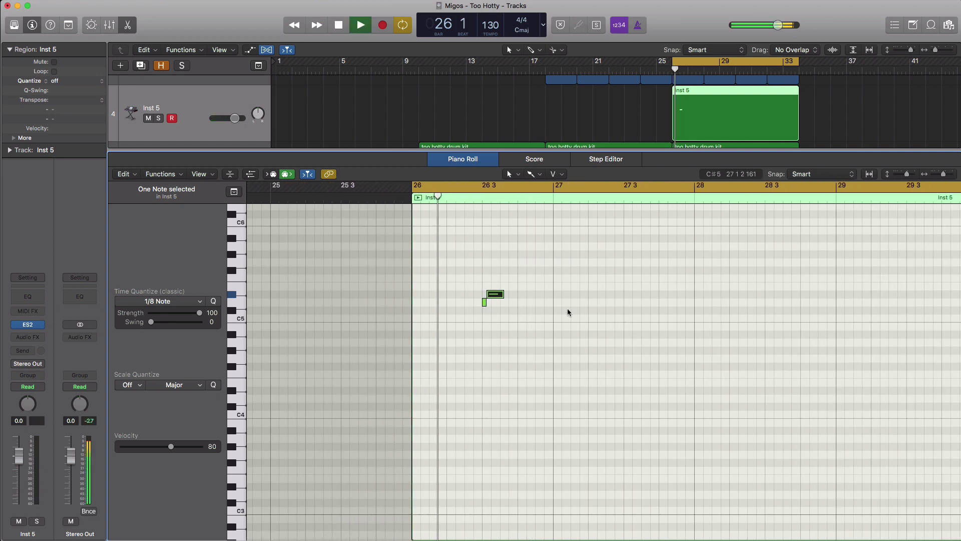
pyautogui.press('space')
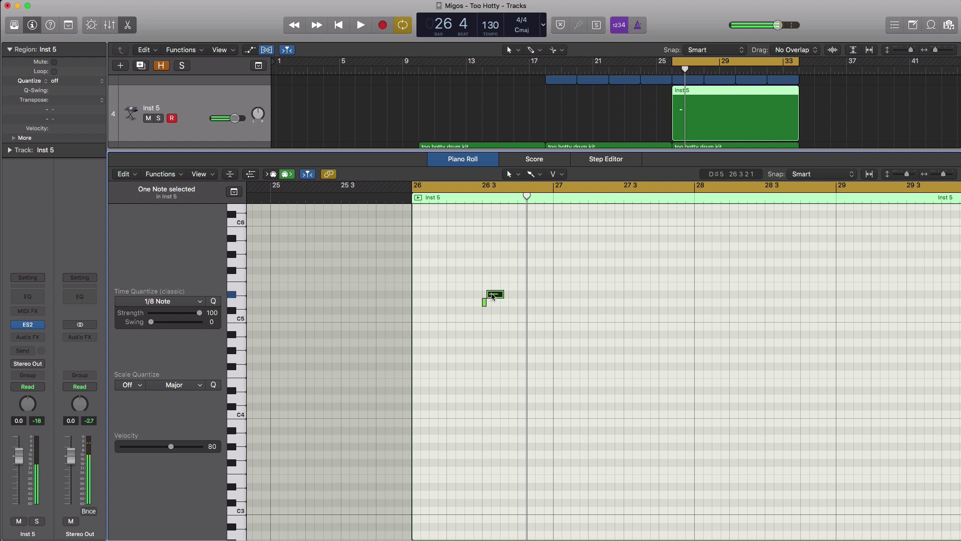
# Adjust the D5 and D#5 notes so the slightly lengthened D5 overlaps the start of the D#5 note
pyautogui.moveTo(493, 296); pyautogui.dragTo(490, 303)
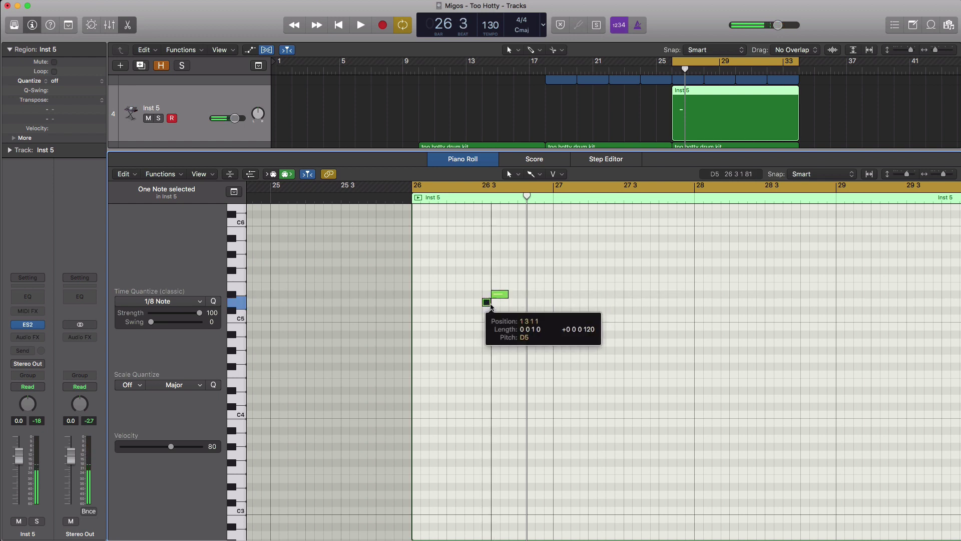
pyautogui.press('space')
pyautogui.press('space')
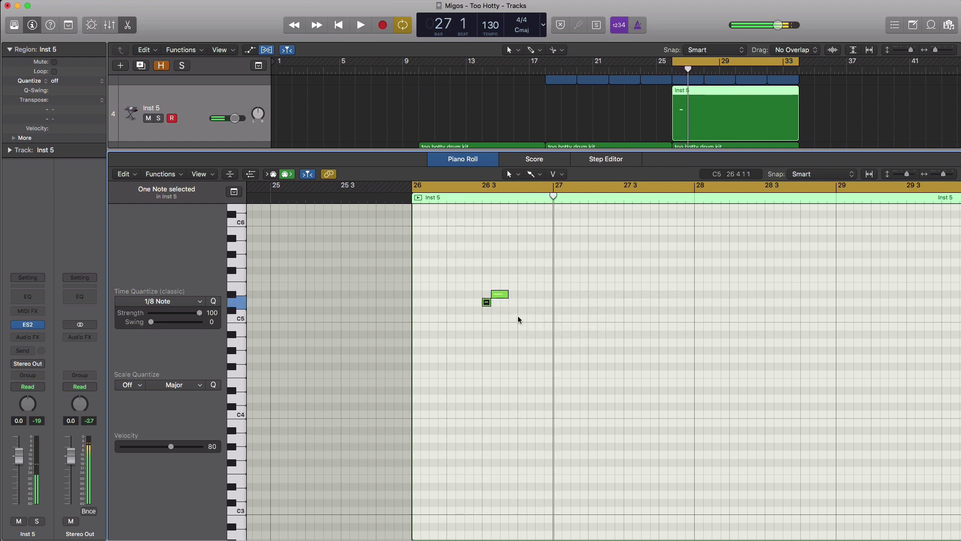
pyautogui.moveTo(495, 296); pyautogui.dragTo(494, 297)
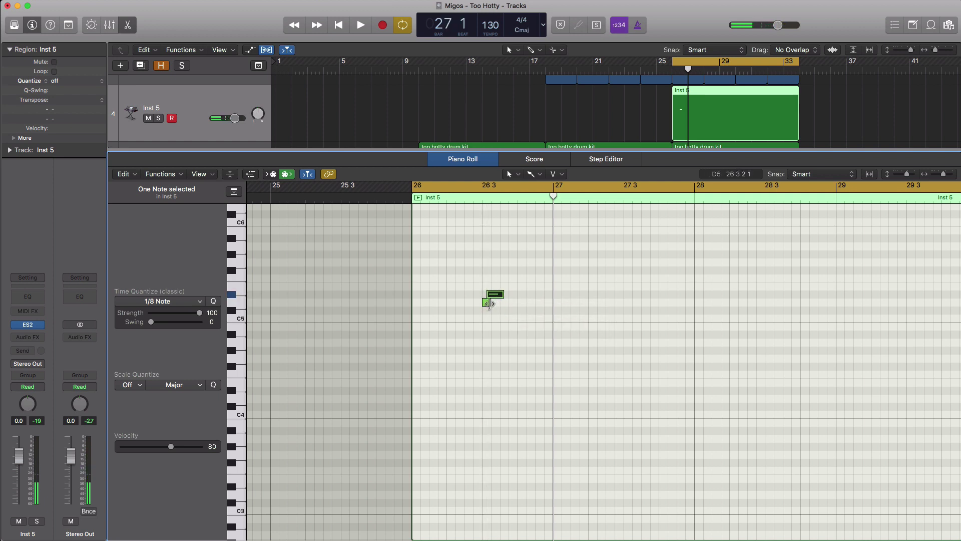
pyautogui.click(485, 302)
pyautogui.press('space')
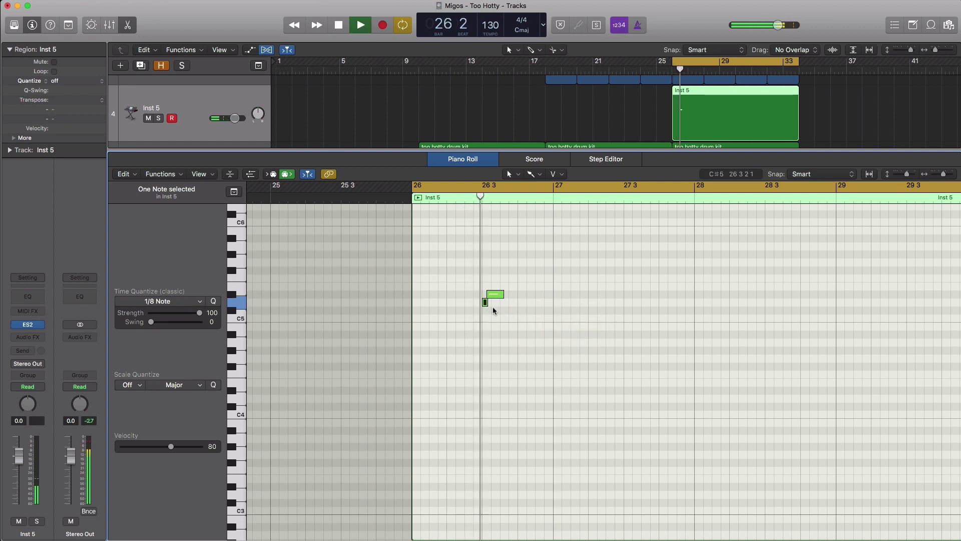
pyautogui.press('space')
# Add a D5 note after the D#5 and a lengthened C5 note at 26 4, and play the phrase back
pyautogui.keyDown('super'); pyautogui.click(507, 304); pyautogui.keyUp('super')
pyautogui.press('space')
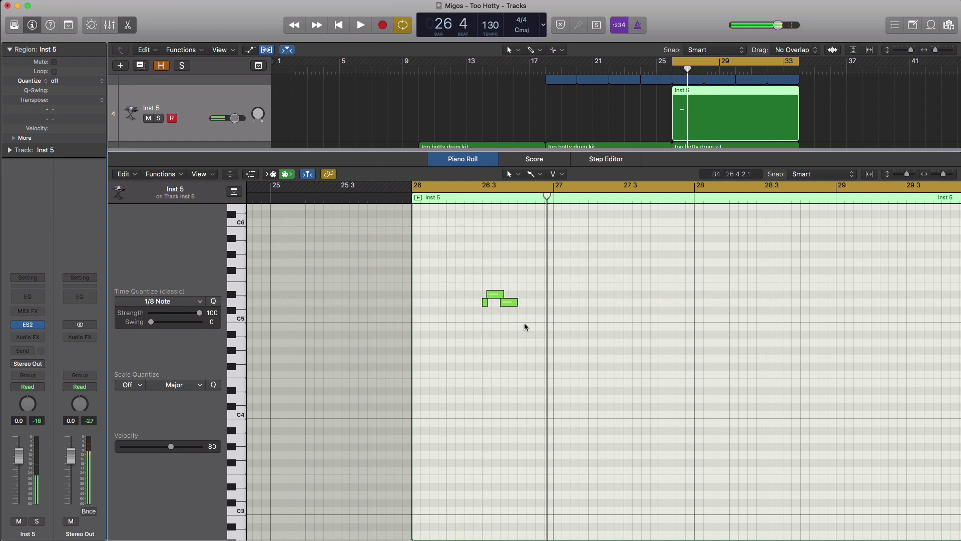
pyautogui.keyDown('super'); pyautogui.click(522, 320); pyautogui.keyUp('super')
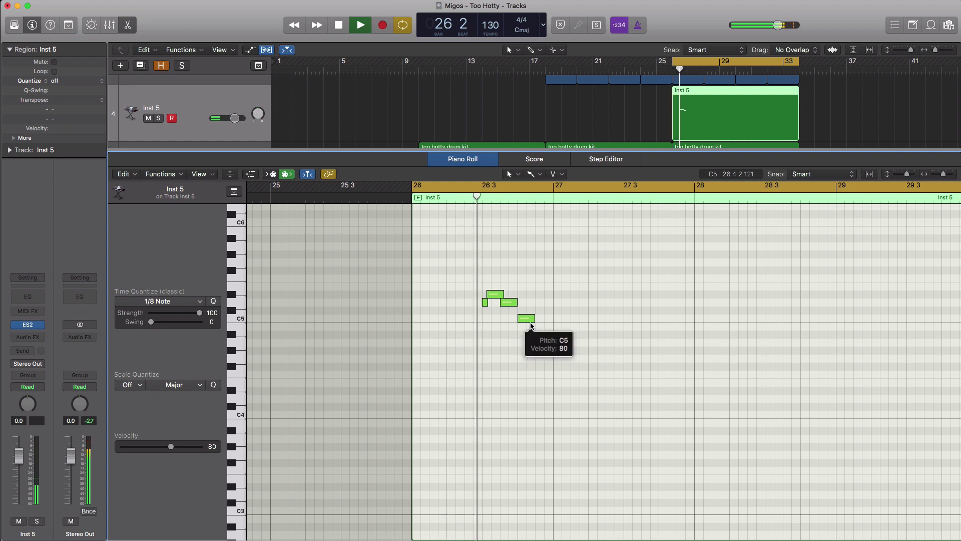
pyautogui.press('space')
pyautogui.moveTo(534, 320); pyautogui.dragTo(546, 320)
pyautogui.press('space')
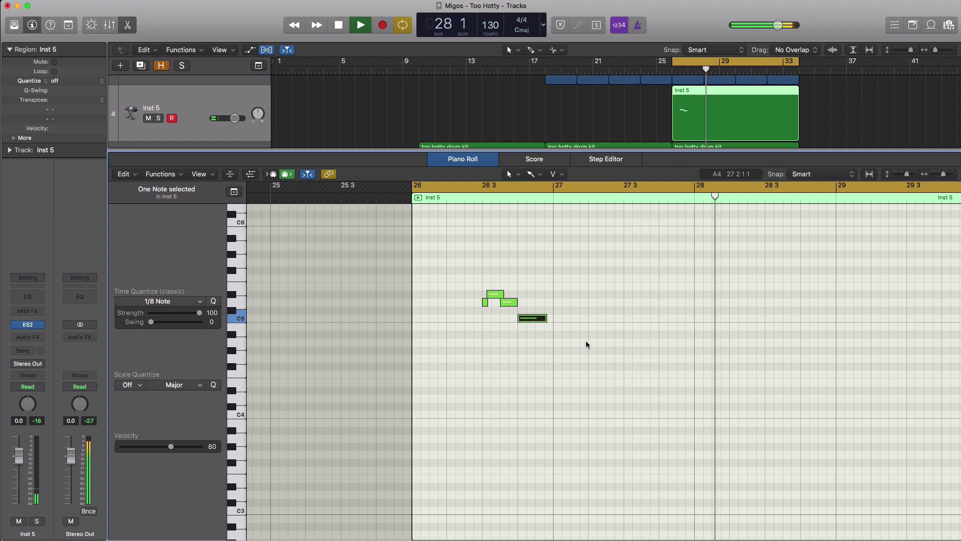
pyautogui.press('space')
# Add a lengthened D#5 note at bar 28 and copy the four-note phrase from 26 3 to 28 3
pyautogui.click(696, 294)
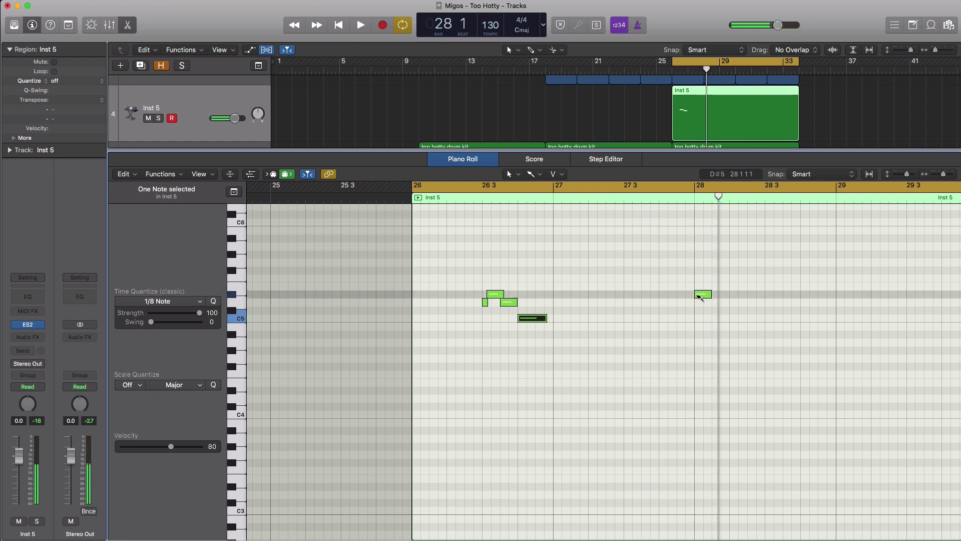
pyautogui.moveTo(709, 294); pyautogui.dragTo(724, 294)
pyautogui.moveTo(571, 327); pyautogui.dragTo(771, 306)
pyautogui.press('space')
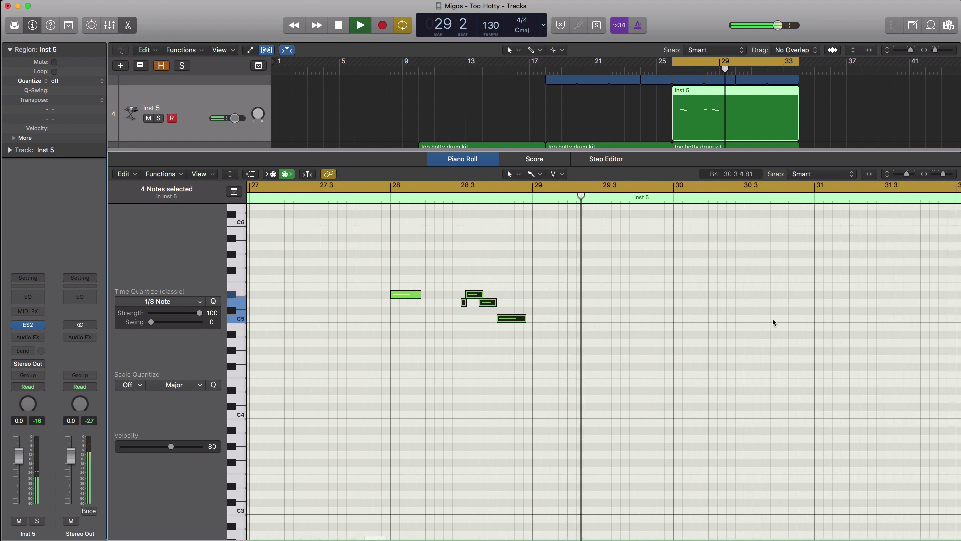
pyautogui.press('space')
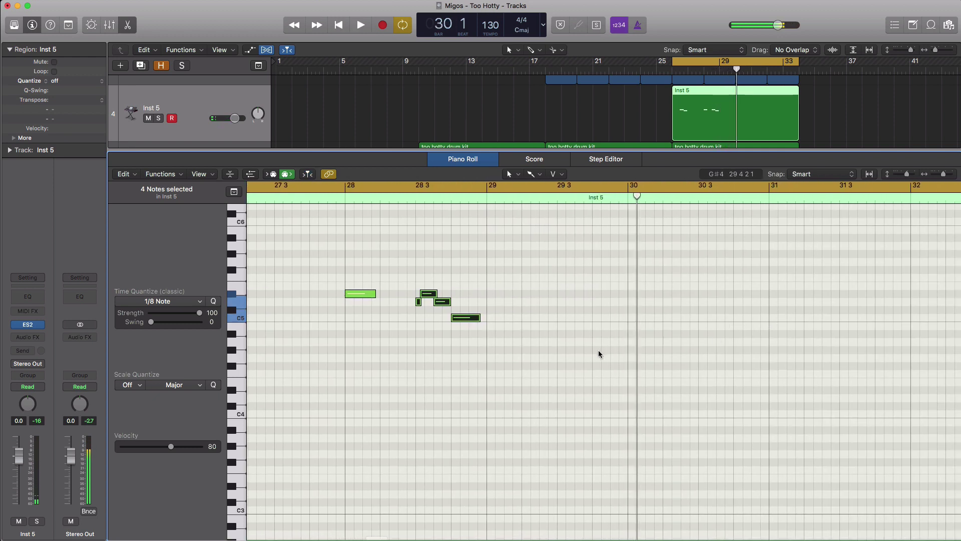
# Copy the five notes starting at bar 28 to bar 30
pyautogui.moveTo(452, 313); pyautogui.dragTo(643, 303)
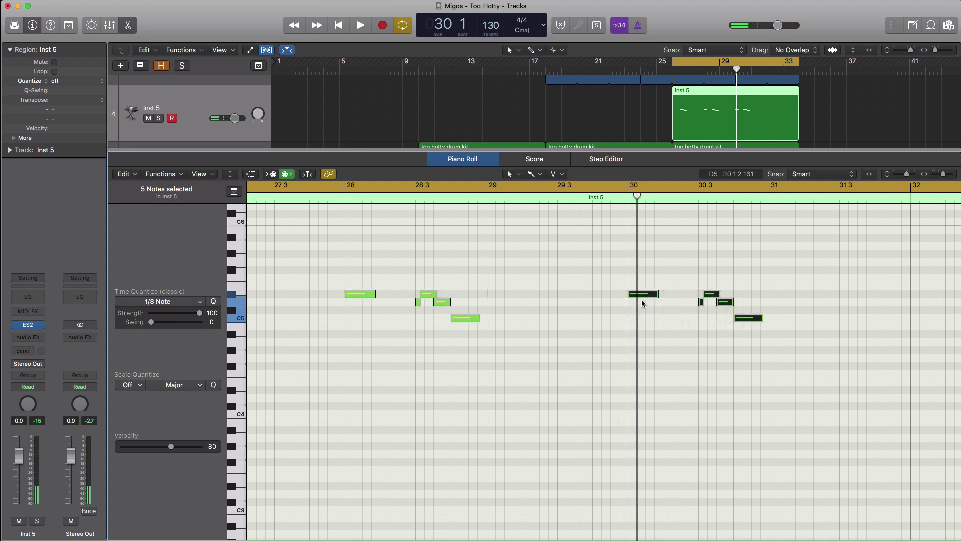
pyautogui.press('space')
pyautogui.press('space')
# Set the cycle range to bars 30 to 34 and play the copied notes
pyautogui.hscroll(12, 749, 263)
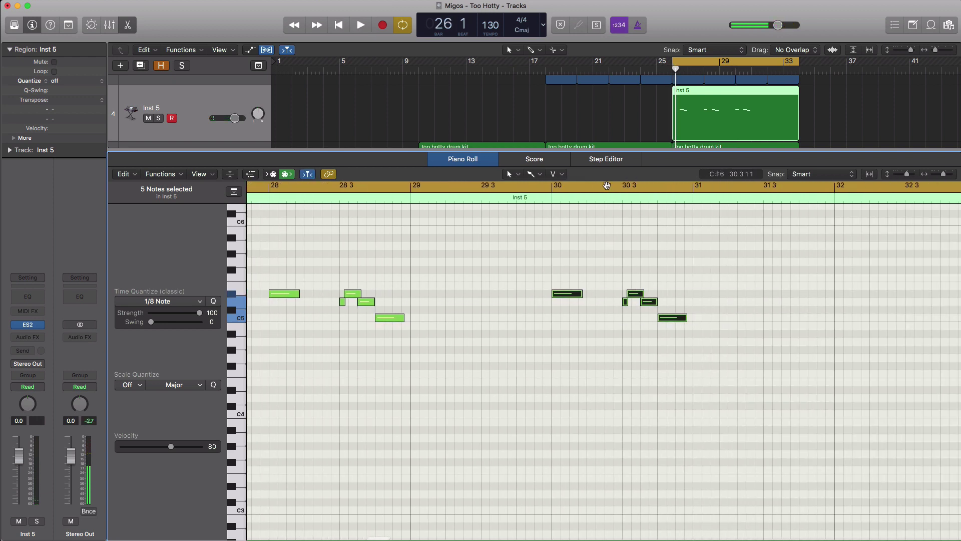
pyautogui.scroll(-3, 600, 223)
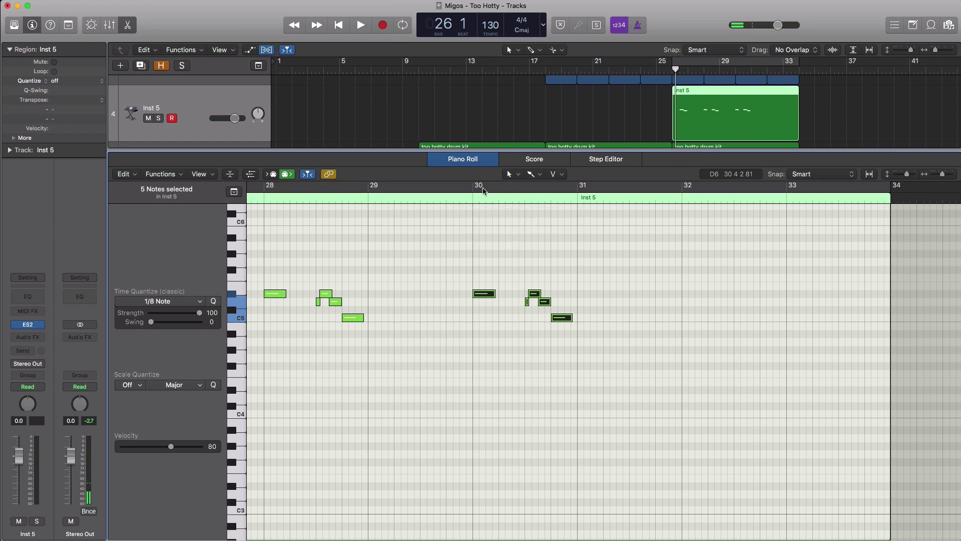
pyautogui.moveTo(483, 189); pyautogui.dragTo(891, 189)
pyautogui.press('space')
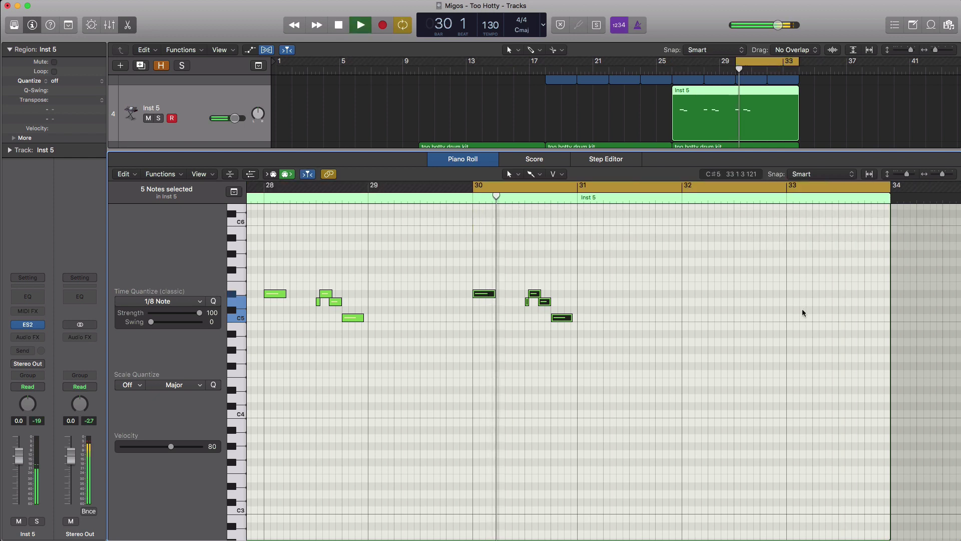
pyautogui.press('space')
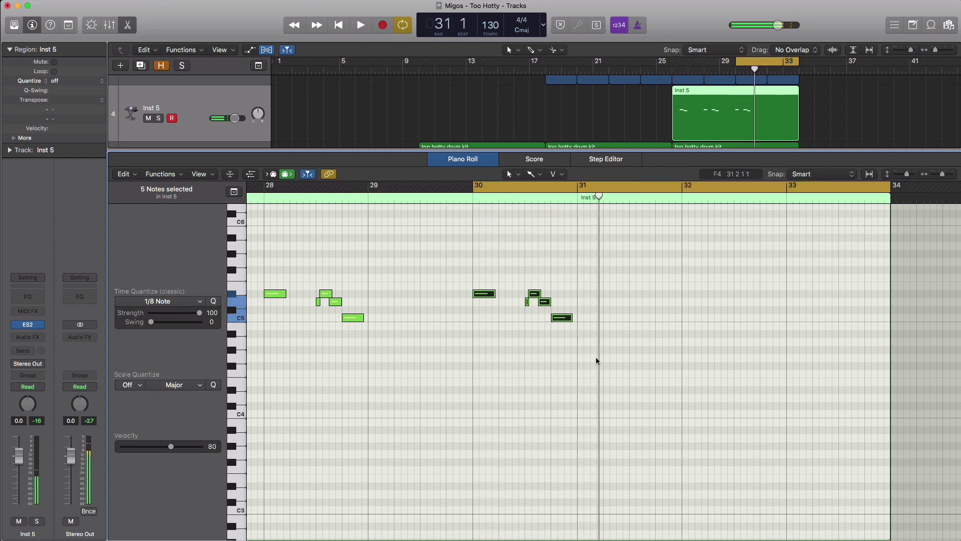
# Add a lengthened A#4 note at bar 31 and play the passage back
pyautogui.keyDown('super'); pyautogui.click(580, 335); pyautogui.keyUp('super')
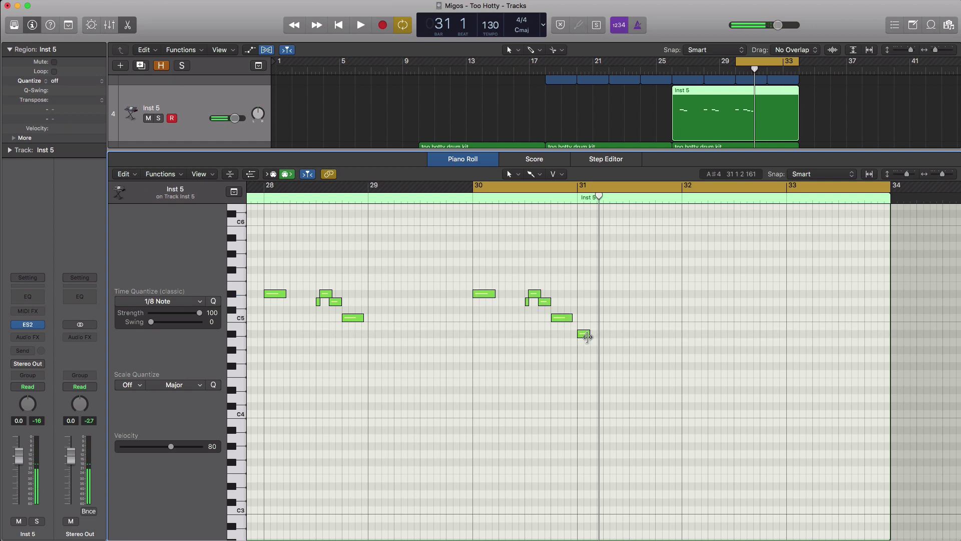
pyautogui.moveTo(588, 337); pyautogui.dragTo(596, 339)
pyautogui.press('space')
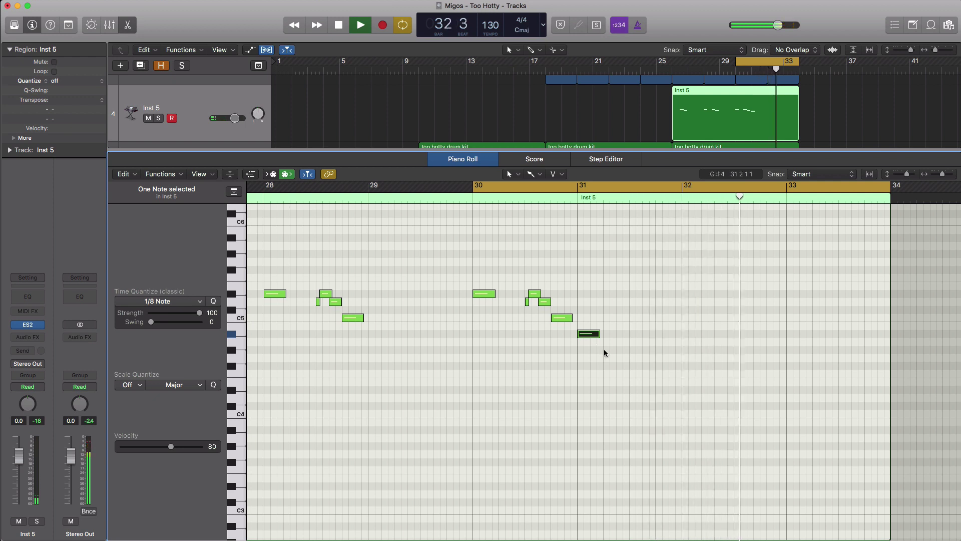
pyautogui.press('space')
# Copy the six notes starting at bar 30 to bar 32 and listen to the result
pyautogui.moveTo(618, 345); pyautogui.dragTo(689, 300)
pyautogui.press('space')
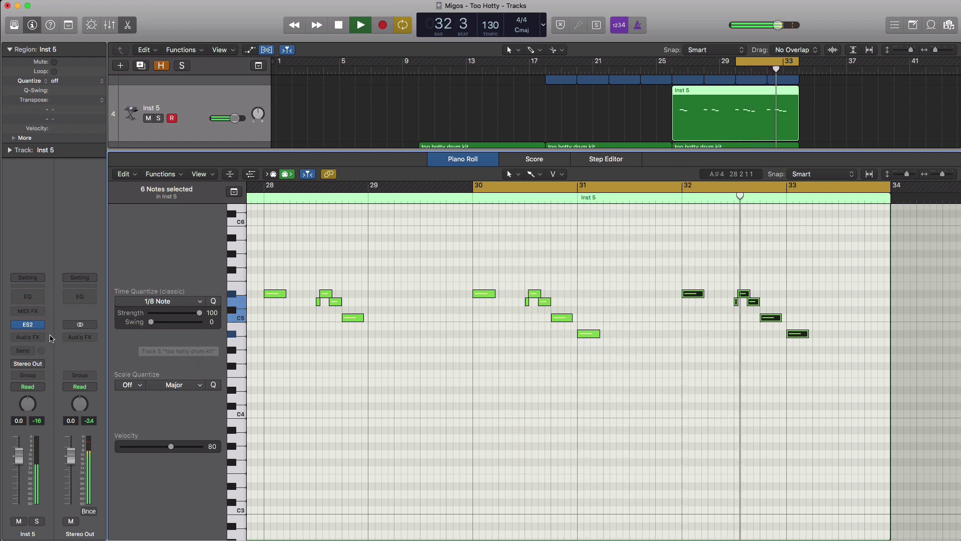
pyautogui.press('space')
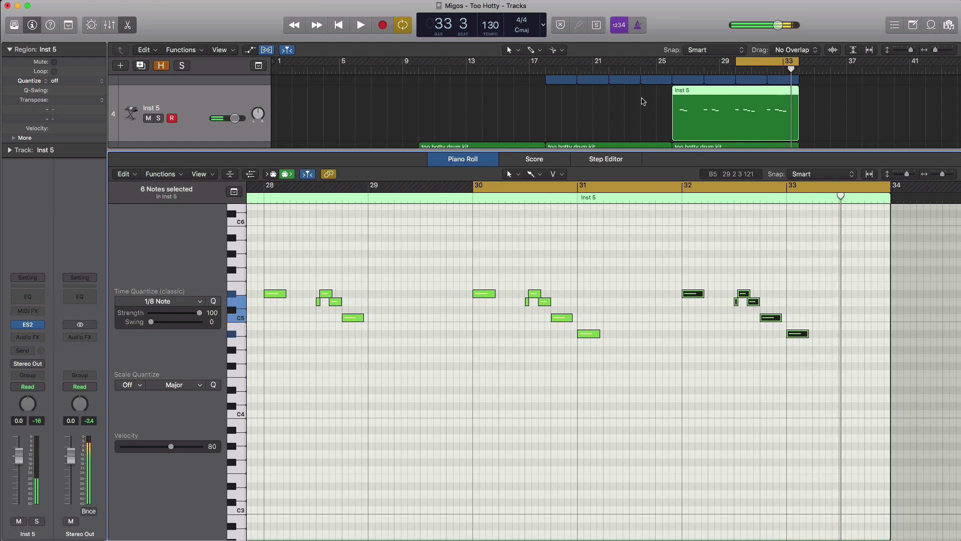
# Set the cycle range to bars 26 to 34 and raise the attack and decay of the ES2's envelope 3 during playback
pyautogui.moveTo(676, 66); pyautogui.dragTo(798, 67)
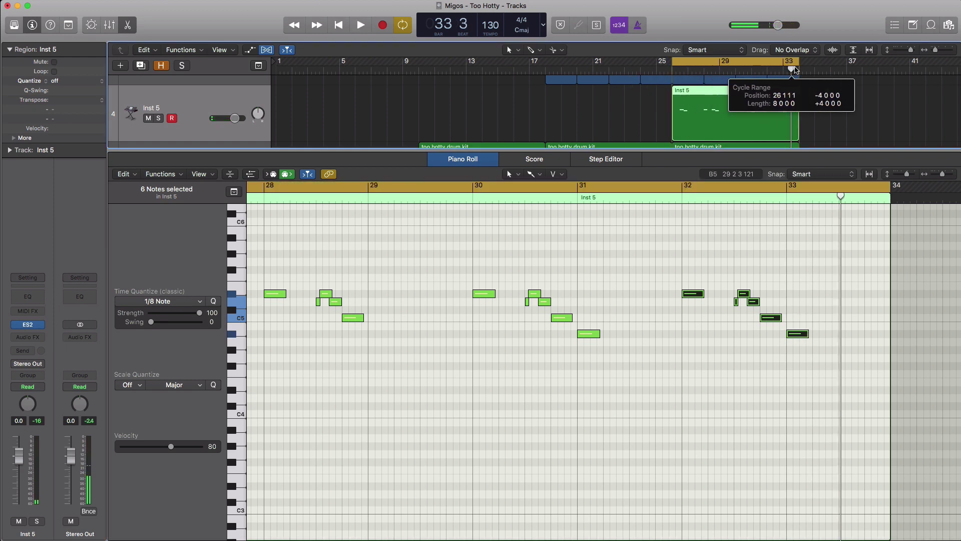
pyautogui.click(34, 326)
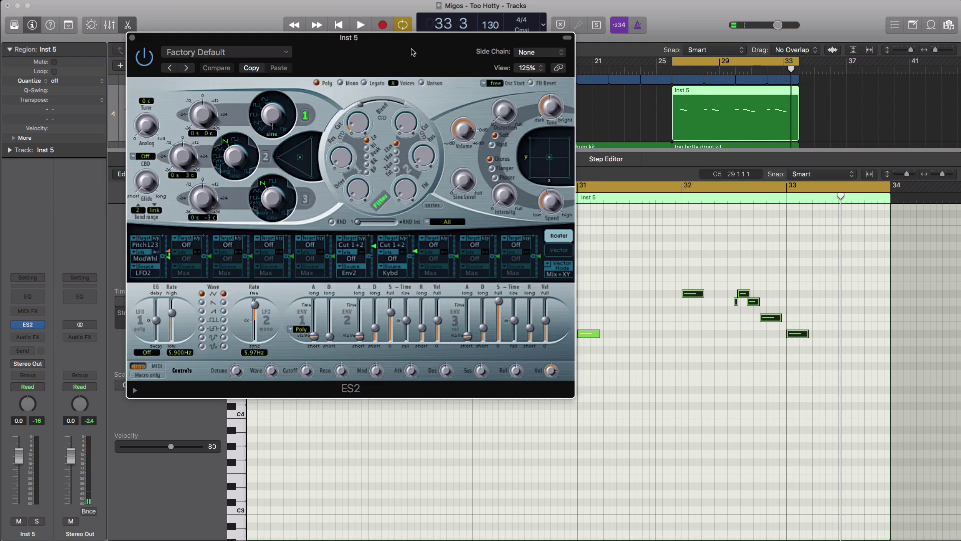
pyautogui.moveTo(412, 52); pyautogui.dragTo(495, 80)
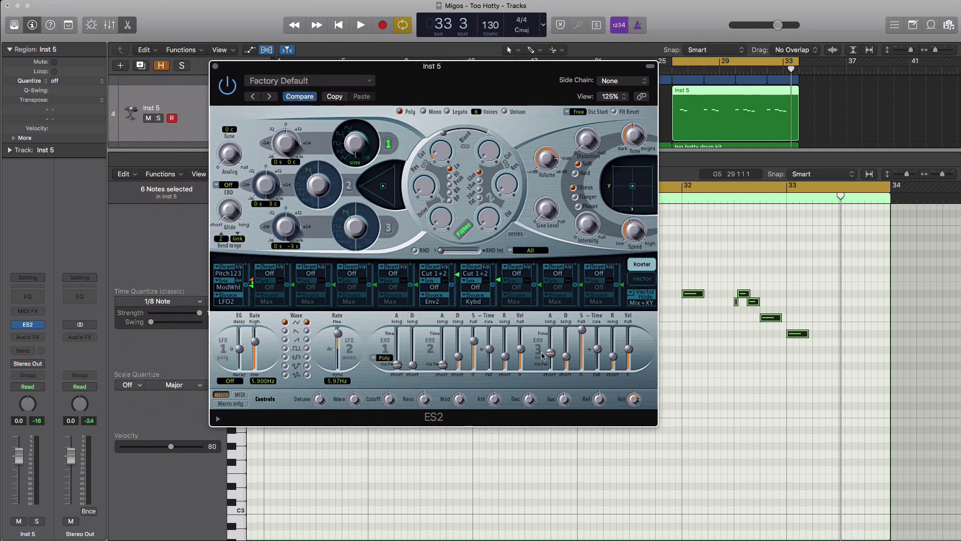
pyautogui.press('space')
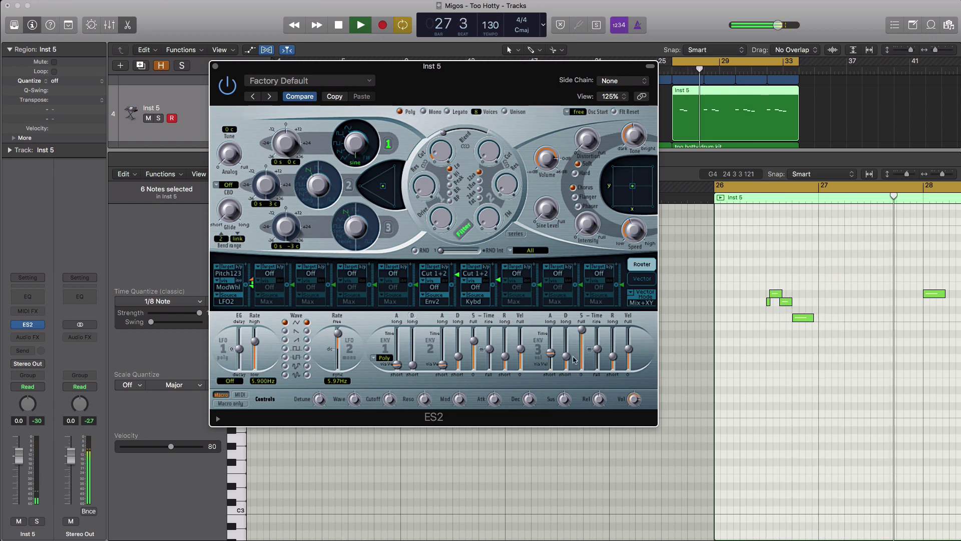
pyautogui.moveTo(564, 359); pyautogui.dragTo(566, 353)
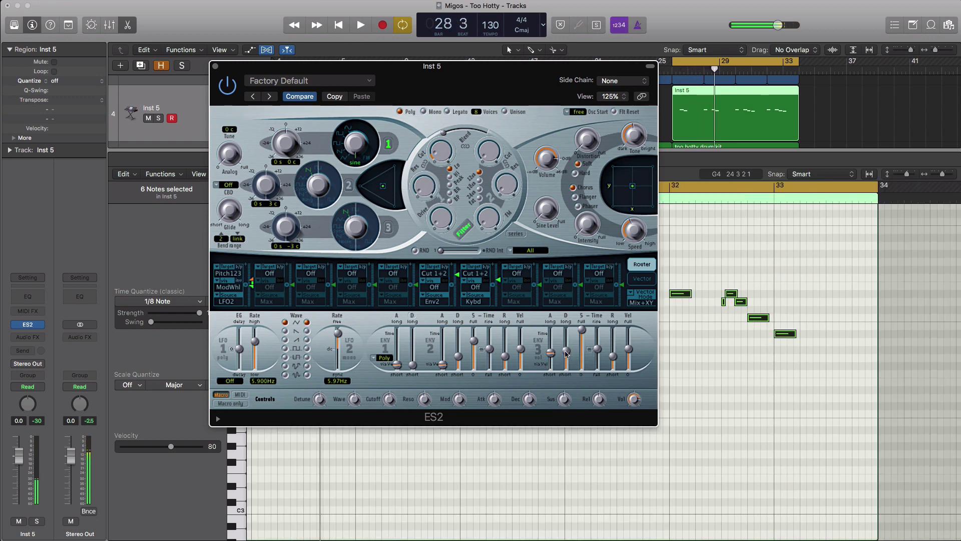
pyautogui.press('space')
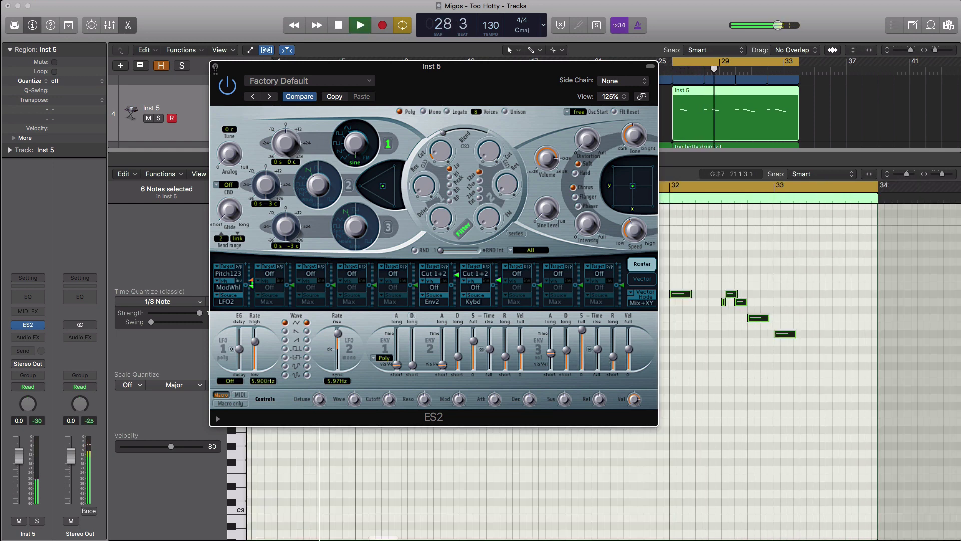
# Turn up the ES2's output volume slightly and set the Inst 5 track volume to +1.4 dB while playing
pyautogui.click(215, 66)
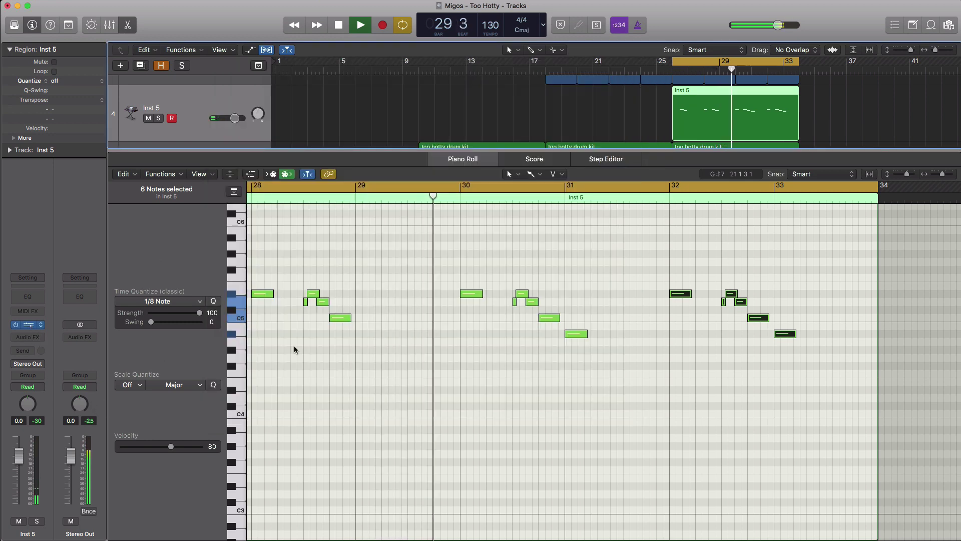
pyautogui.click(28, 325)
pyautogui.moveTo(550, 162); pyautogui.dragTo(551, 157)
pyautogui.press('space')
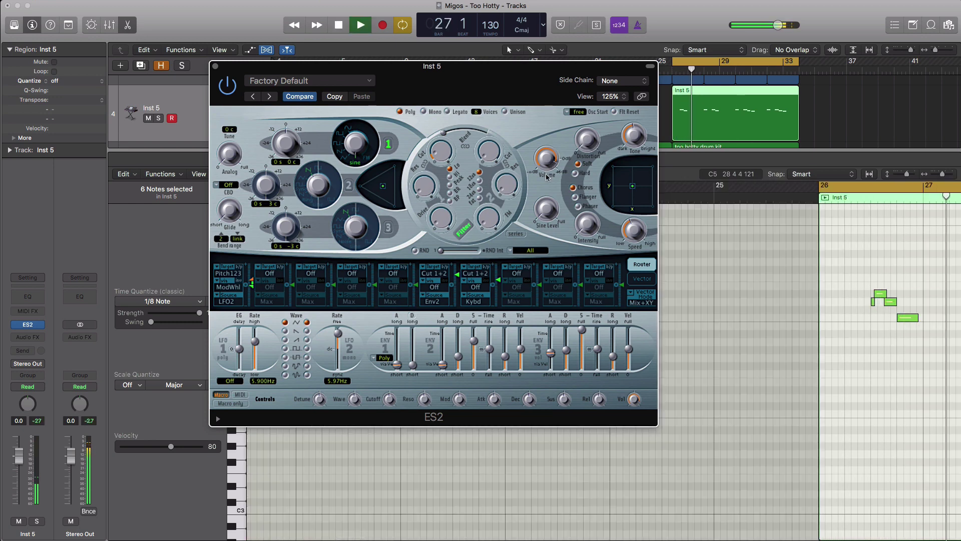
pyautogui.click(215, 66)
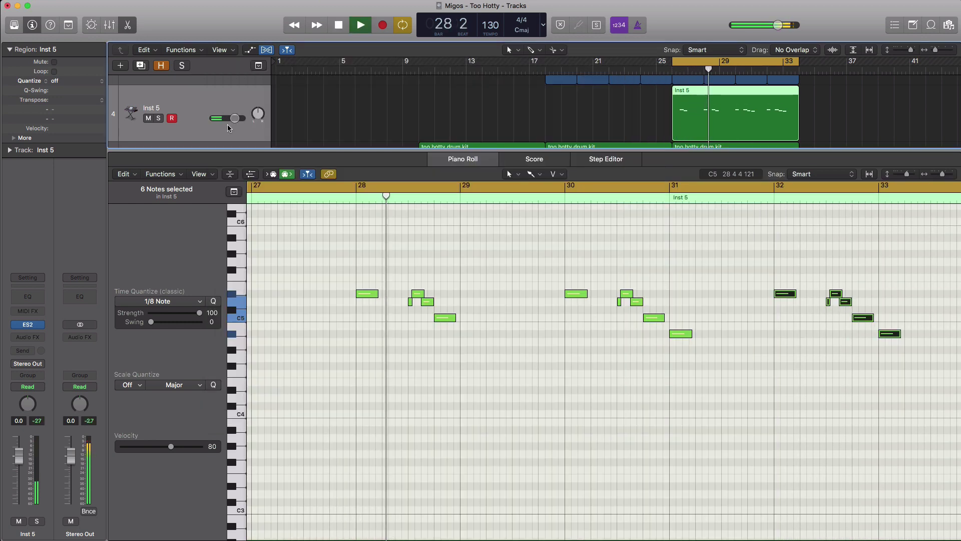
pyautogui.moveTo(234, 118); pyautogui.dragTo(237, 118)
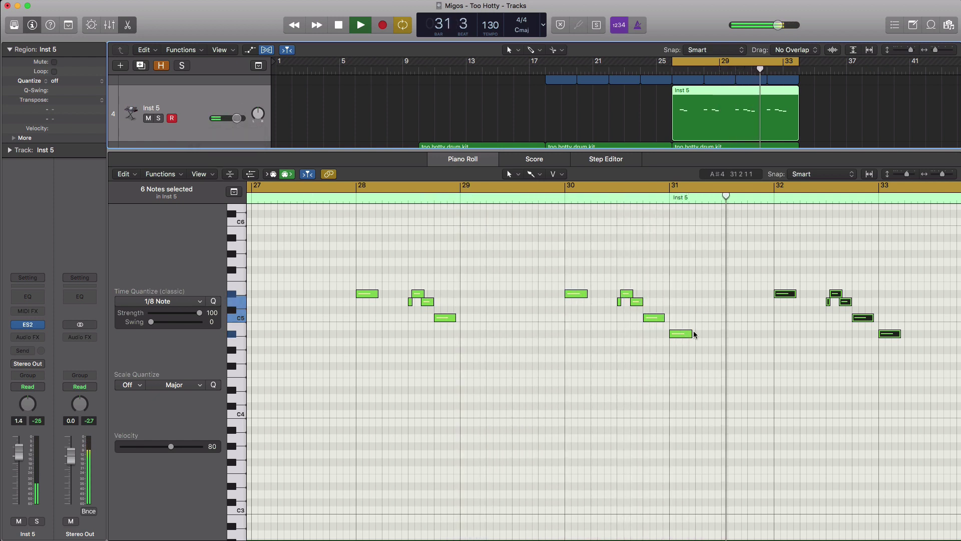
# Shorten the A#4 notes at bars 31 and 33 and switch off cycle mode while playing the melody
pyautogui.press('space')
pyautogui.moveTo(691, 334); pyautogui.dragTo(684, 334)
pyautogui.press('space')
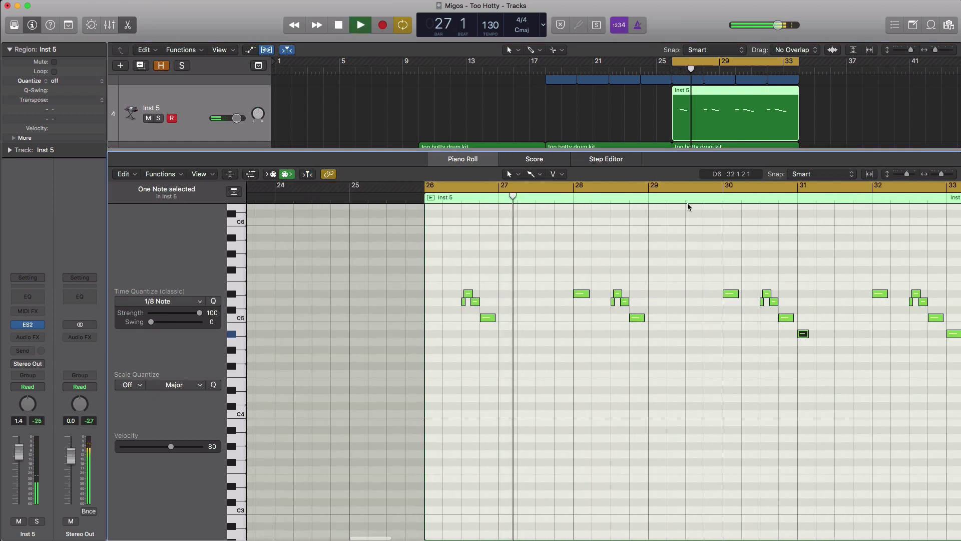
pyautogui.click(774, 197)
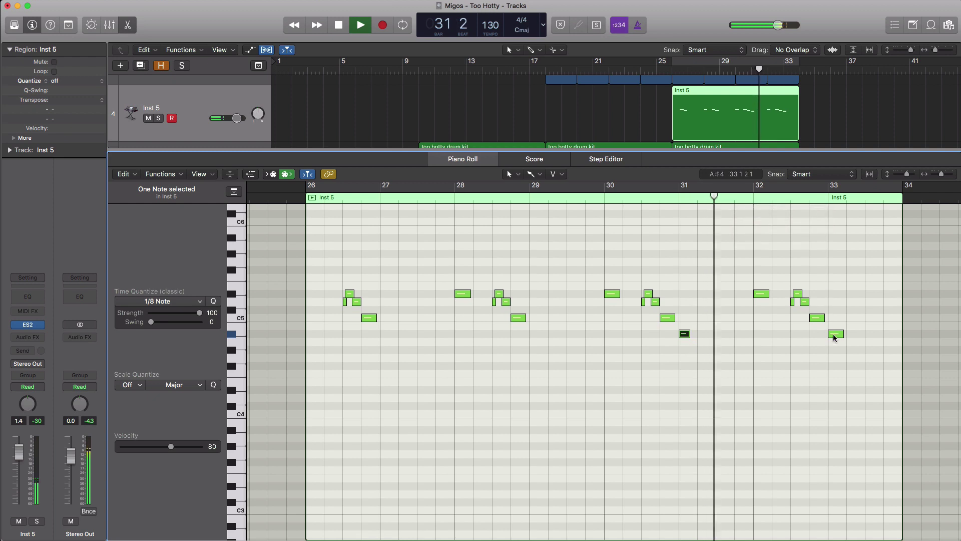
pyautogui.moveTo(843, 333); pyautogui.dragTo(832, 333)
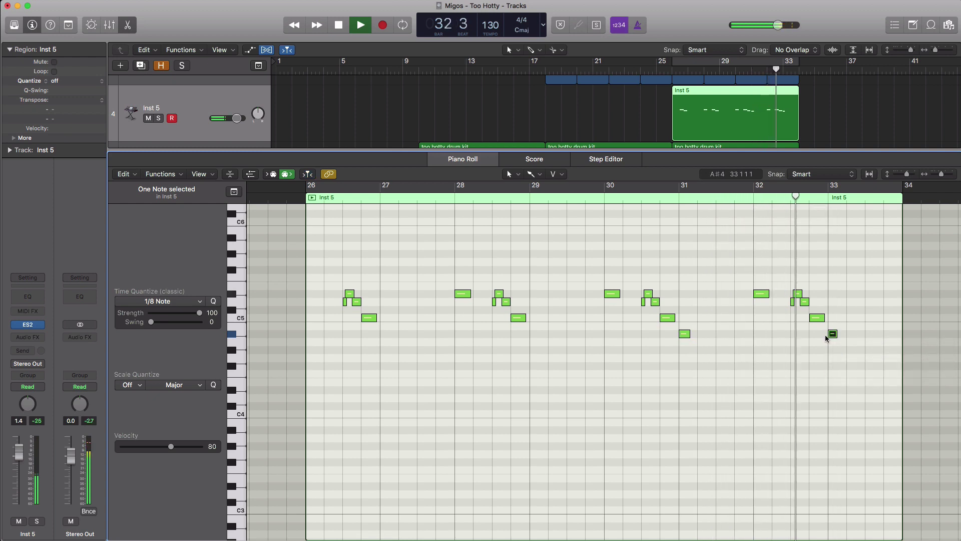
pyautogui.press('space')
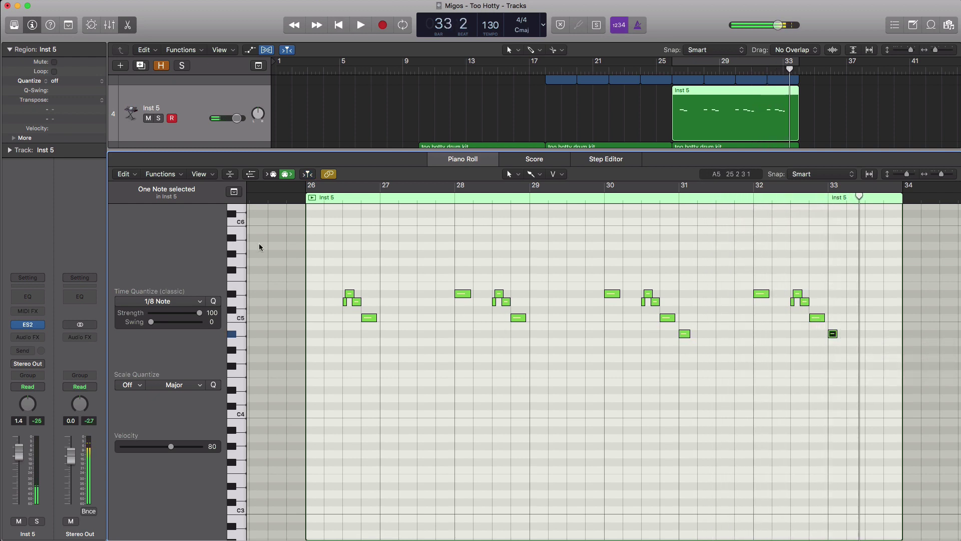
# Review the ES2 settings on Inst 5 while playing the melody from bar 26
pyautogui.click(28, 325)
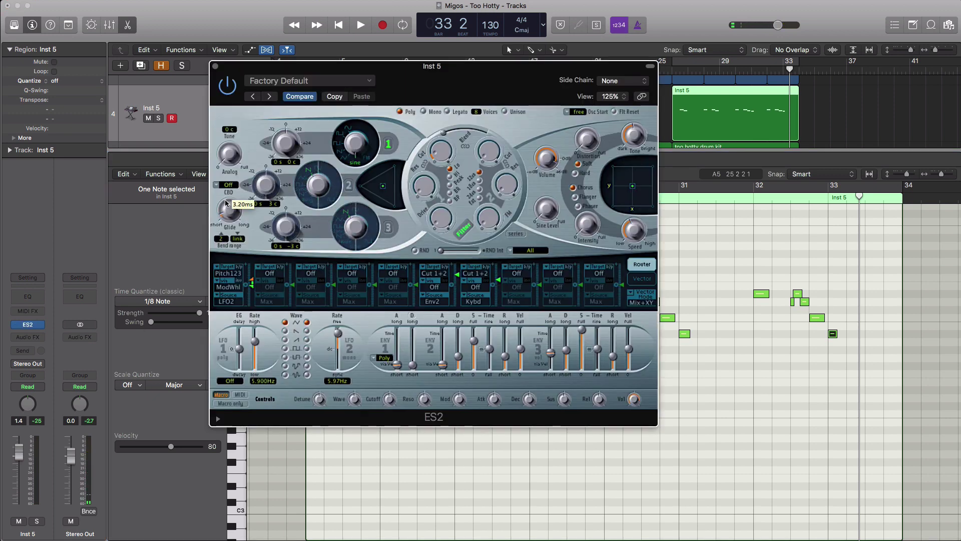
pyautogui.press('space')
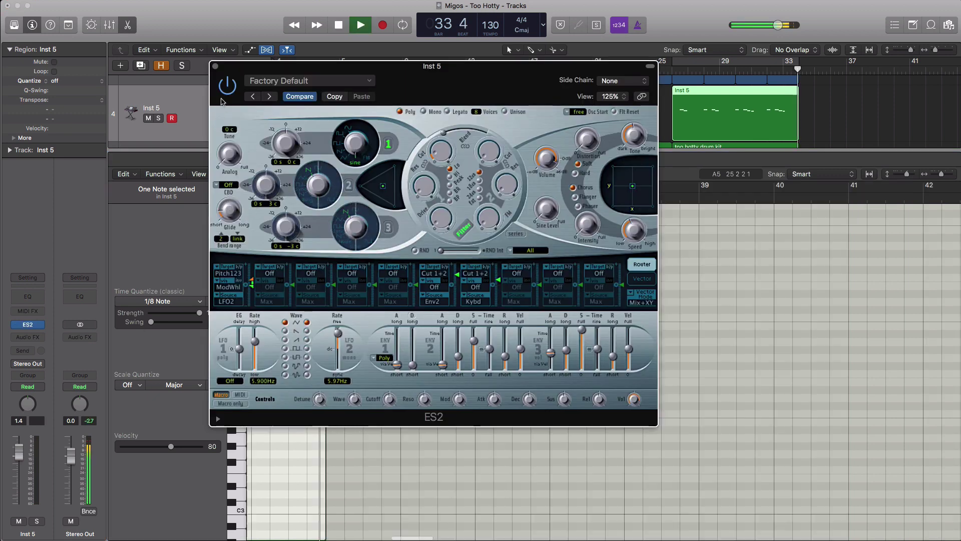
pyautogui.press('space')
pyautogui.click(672, 71)
pyautogui.press('space')
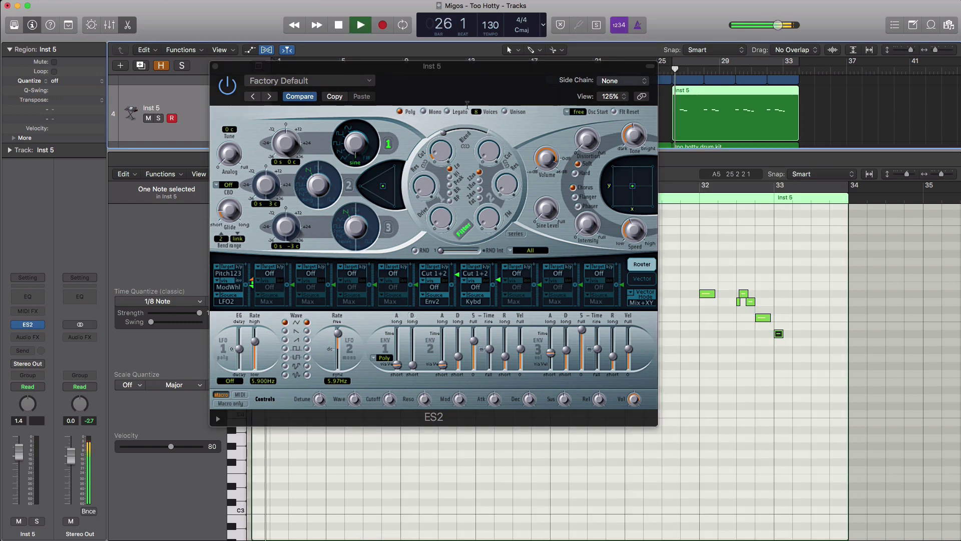
pyautogui.click(216, 67)
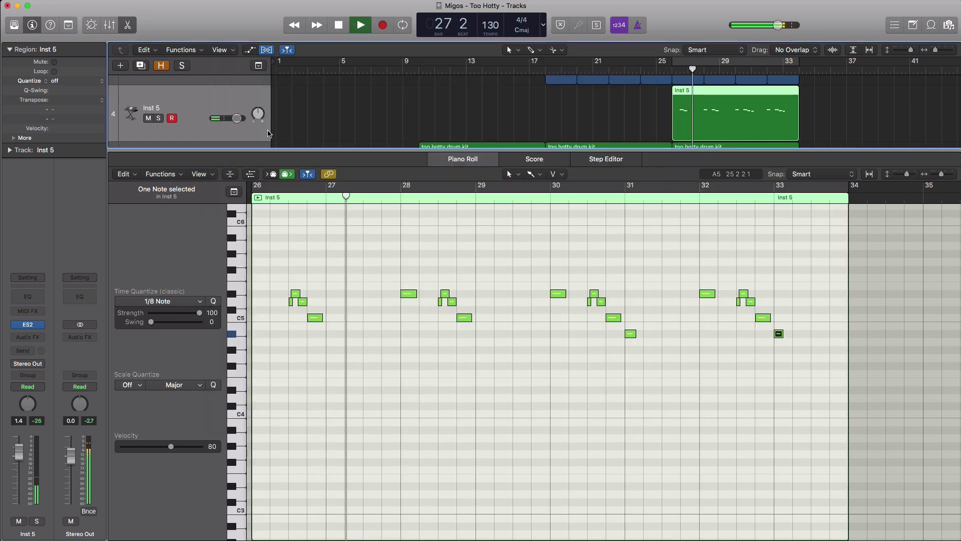
# Raise the Inst 5 track volume to +2.7 dB while playing, checking the levels in the mixer
pyautogui.moveTo(236, 118); pyautogui.dragTo(239, 118)
pyautogui.press('x')
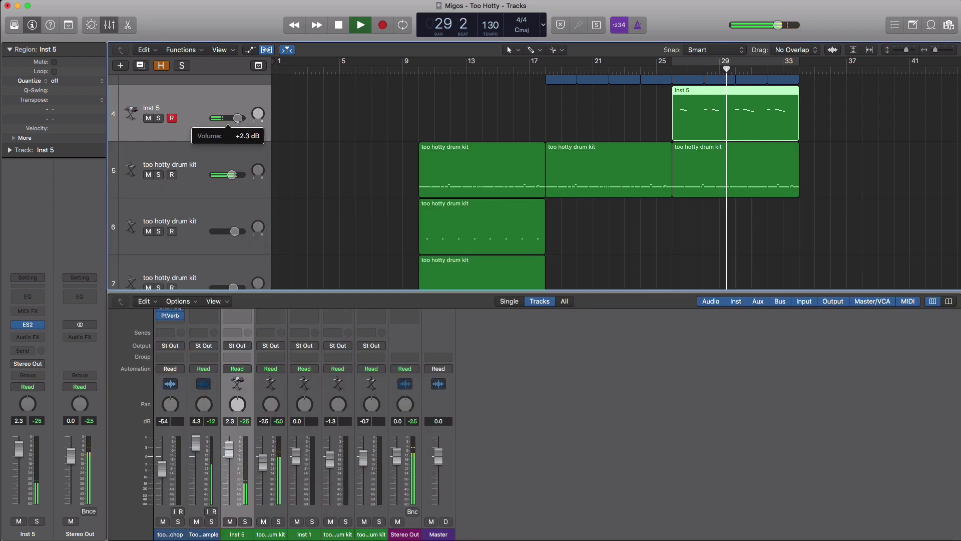
pyautogui.moveTo(239, 118); pyautogui.dragTo(239, 118)
pyautogui.press('x')
pyautogui.press('x')
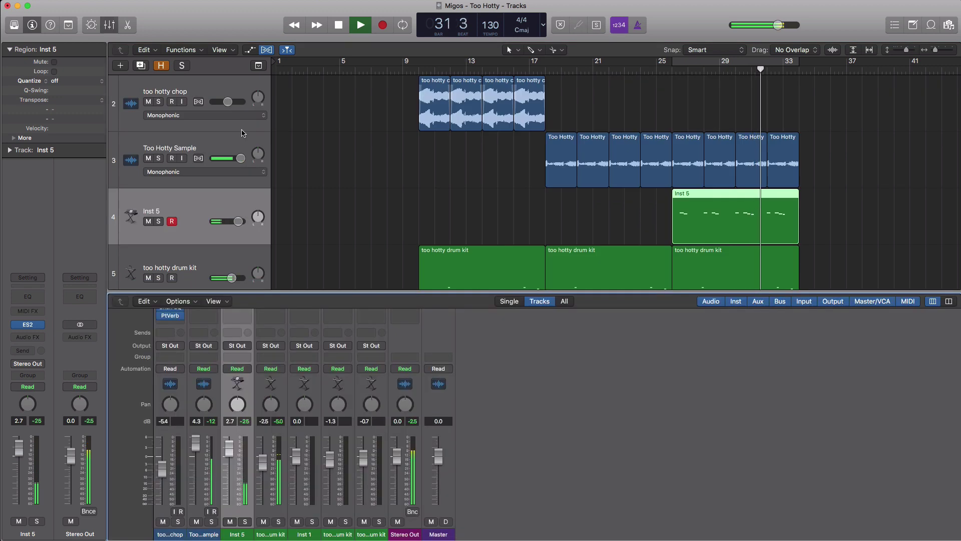
pyautogui.press('x')
pyautogui.press('space')
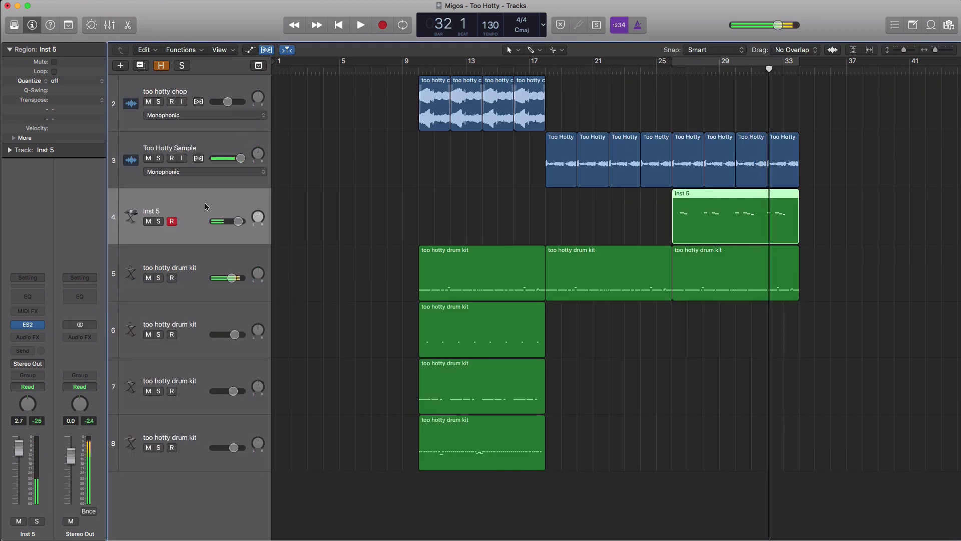
# Add a stereo Space Designer reverb to Inst 5, raising its dry level and slightly lowering its reverb level
pyautogui.click(27, 339)
pyautogui.moveTo(52, 382)
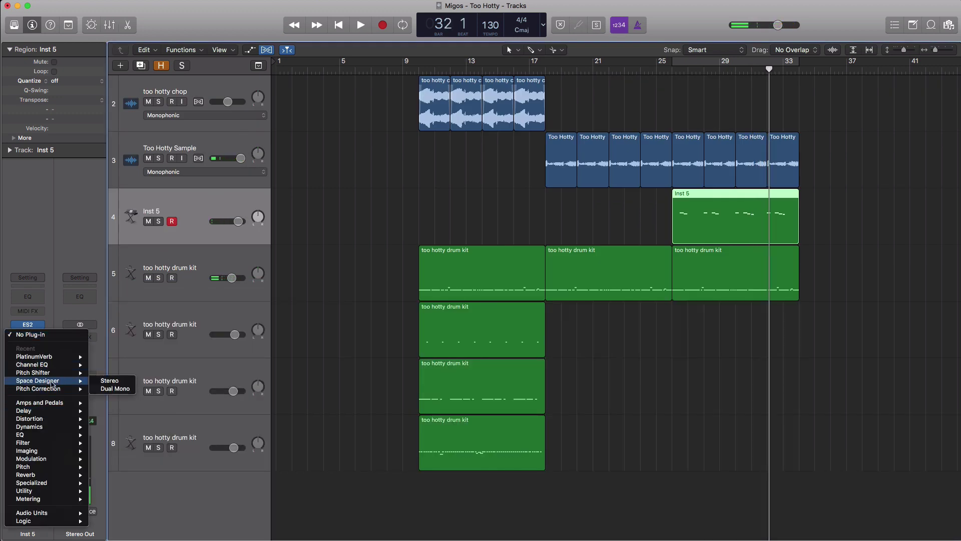
pyautogui.click(112, 382)
pyautogui.press('space')
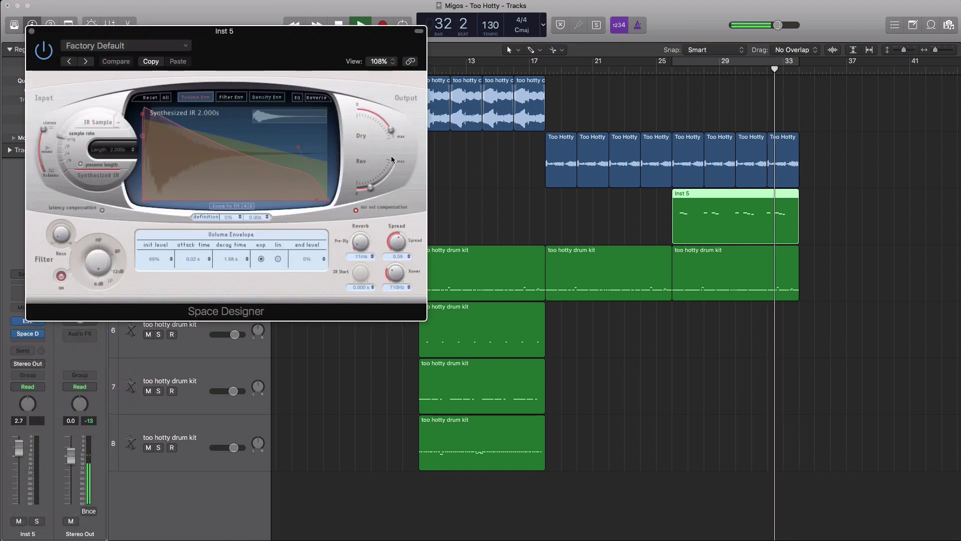
pyautogui.moveTo(390, 132); pyautogui.dragTo(392, 144)
pyautogui.moveTo(370, 188); pyautogui.dragTo(370, 190)
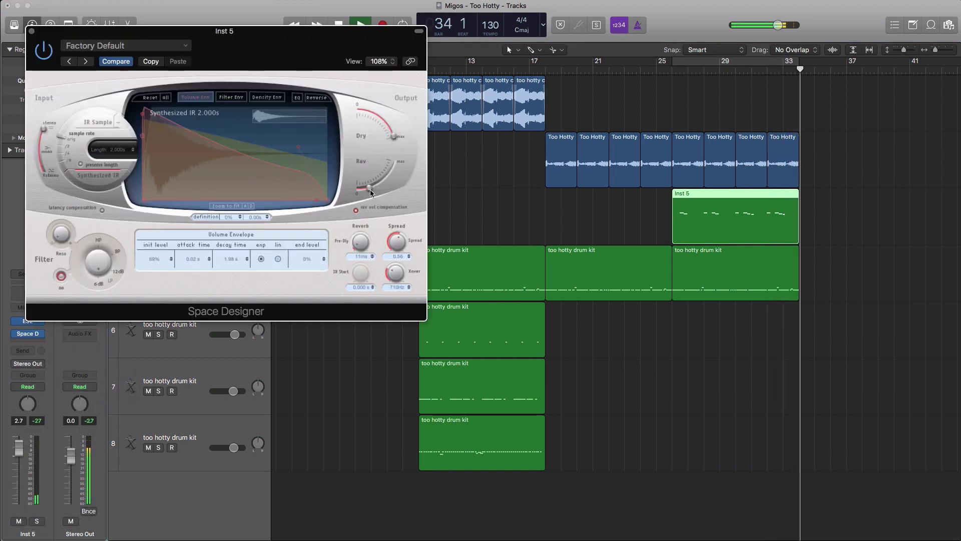
# Play the reverberated melody from bar 26 and set the Inst 5 volume to +3.0 dB
pyautogui.click(671, 75)
pyautogui.press('space')
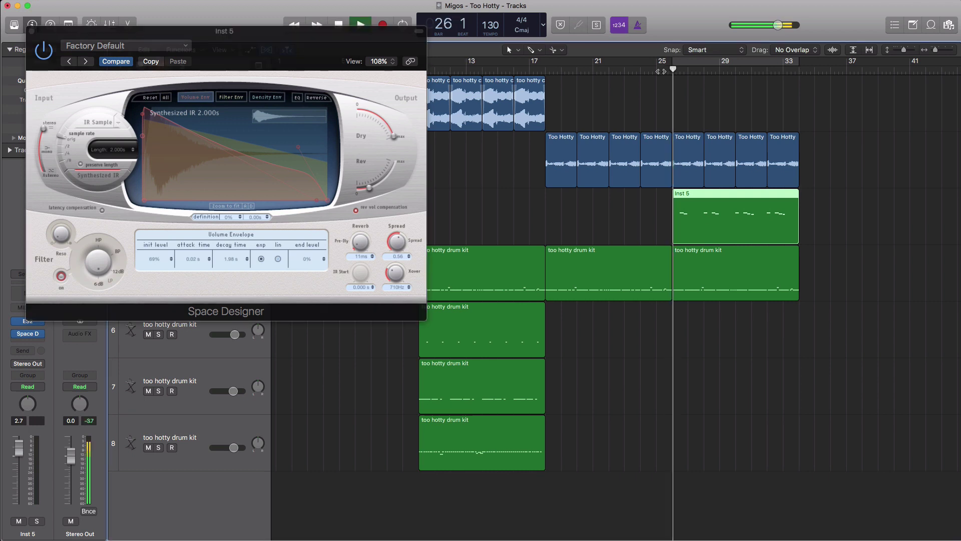
pyautogui.click(32, 31)
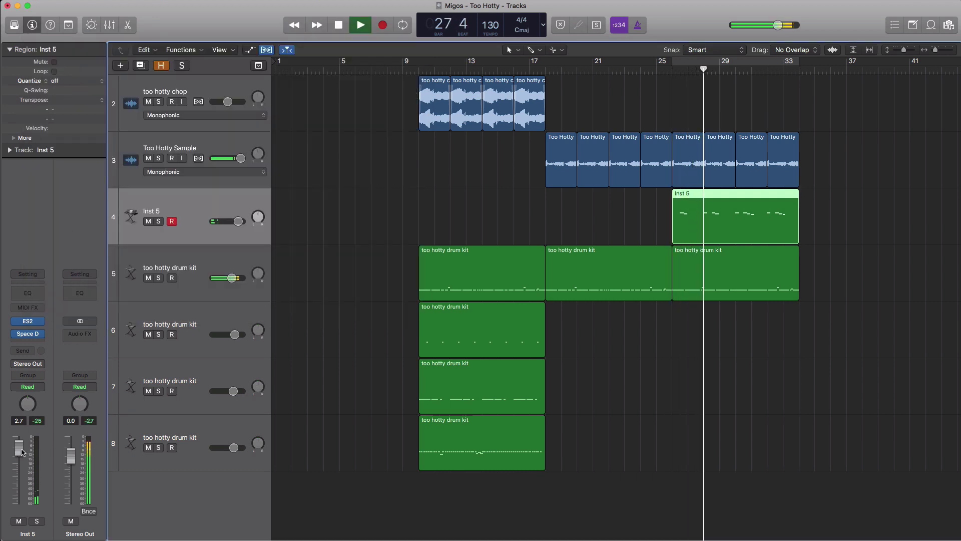
pyautogui.moveTo(21, 450); pyautogui.dragTo(21, 449)
pyautogui.press('space')
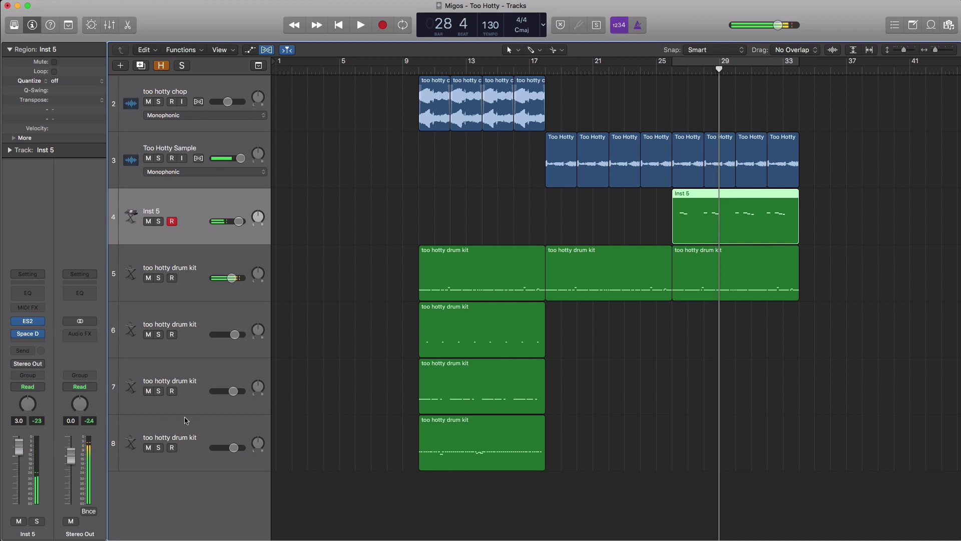
# Copy the four chop regions and four drum kit regions starting at bar 10 to bar 34
pyautogui.press('super+Left')
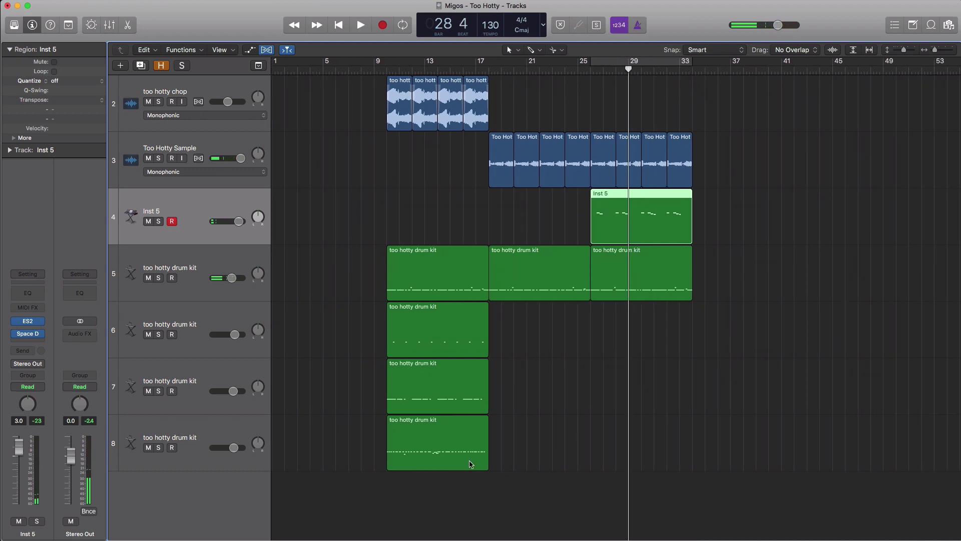
pyautogui.moveTo(481, 492); pyautogui.dragTo(707, 116)
pyautogui.hscroll(-1, 524, 244)
pyautogui.hscroll(1, 516, 244)
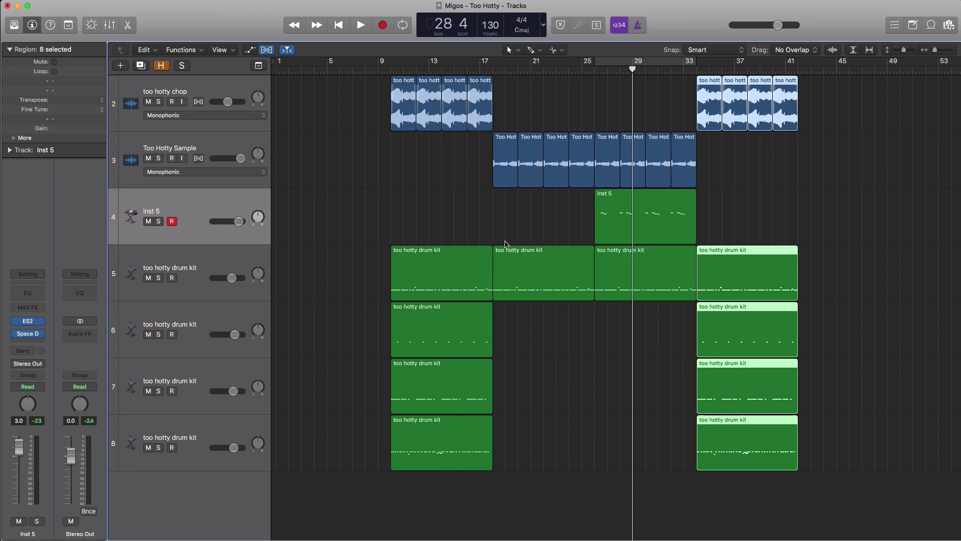
pyautogui.press('super+Tab')
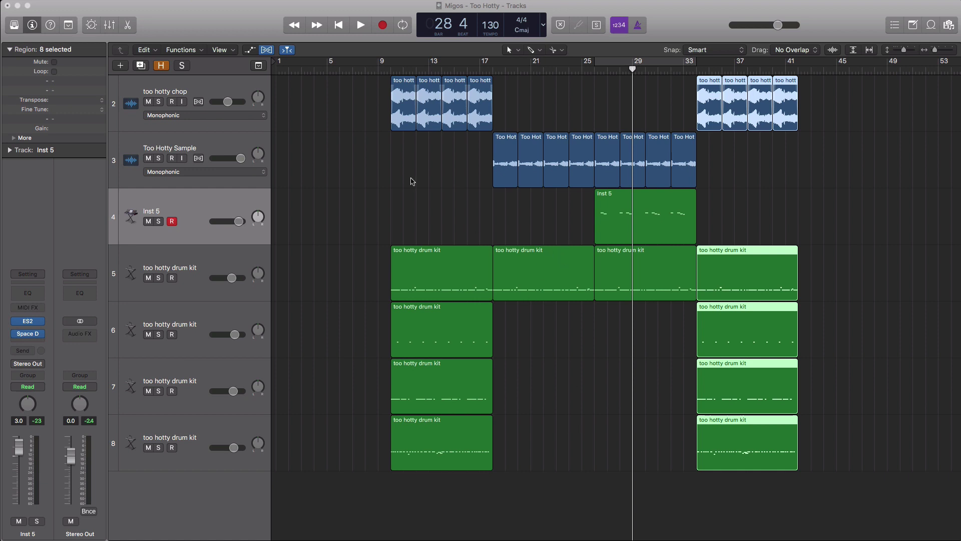
# Copy the eight Too Hotty Sample regions starting at bar 18 to bar 1
pyautogui.click(508, 173)
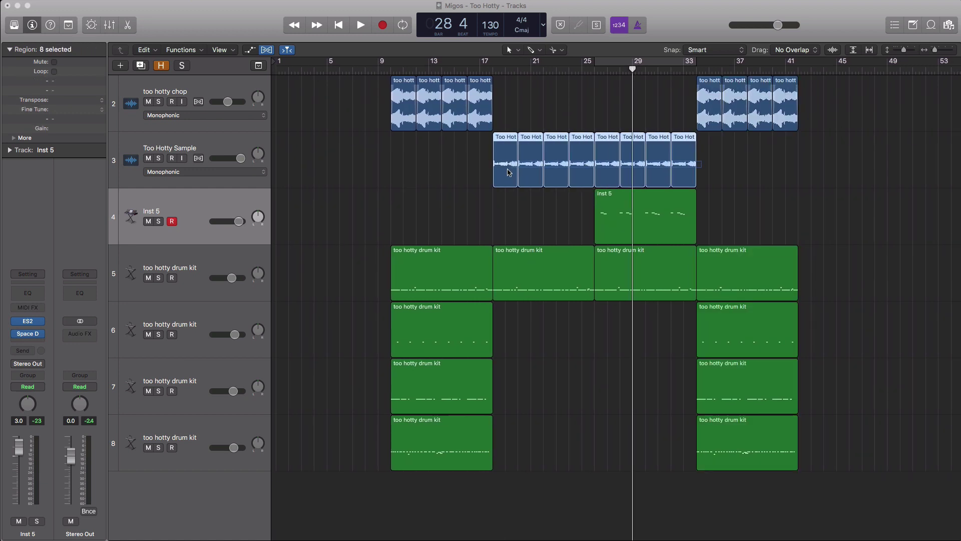
pyautogui.moveTo(508, 172); pyautogui.dragTo(240, 174)
pyautogui.moveTo(503, 172); pyautogui.dragTo(285, 179)
# Delete the last four of the copied intro sample regions and move the remaining four to start at bar 2
pyautogui.click(460, 234)
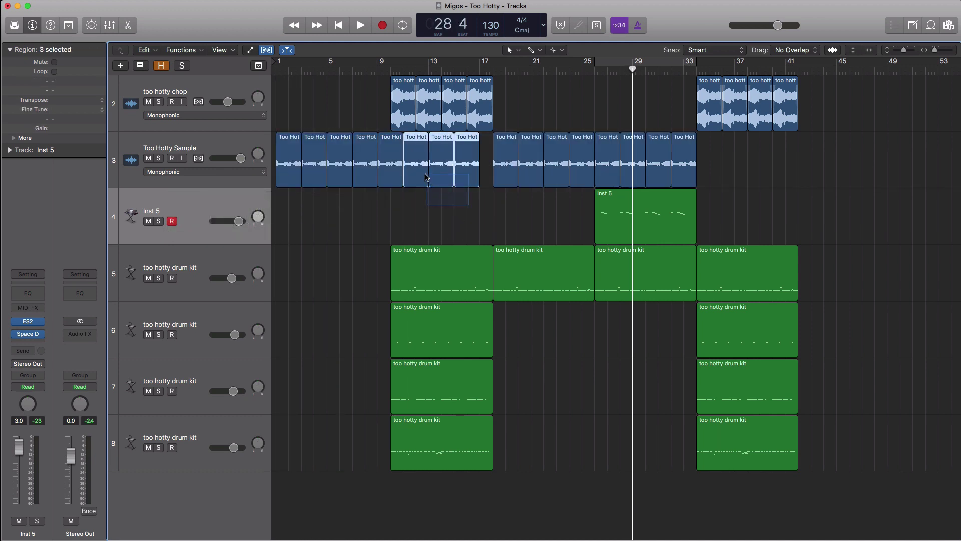
pyautogui.press('Delete')
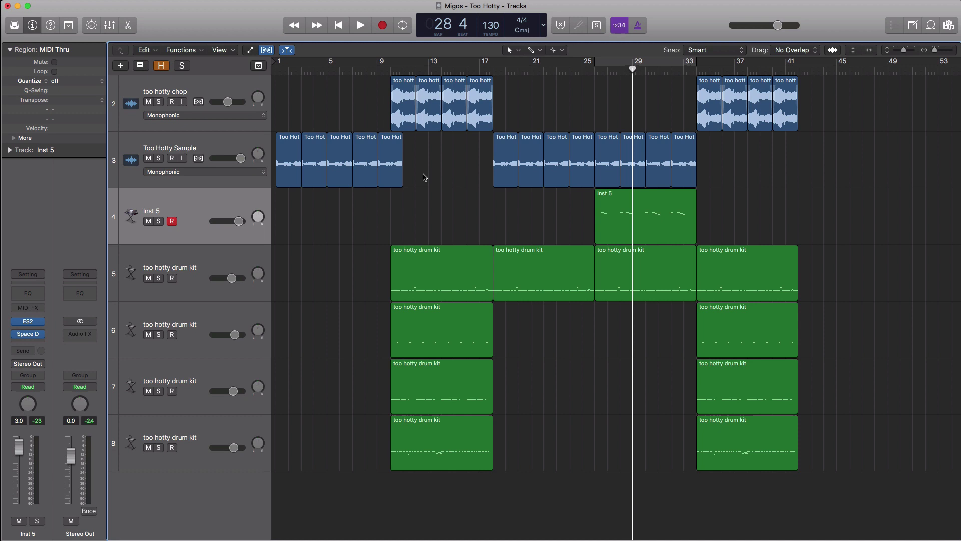
pyautogui.click(396, 173)
pyautogui.press('Delete')
pyautogui.moveTo(397, 172); pyautogui.dragTo(303, 177)
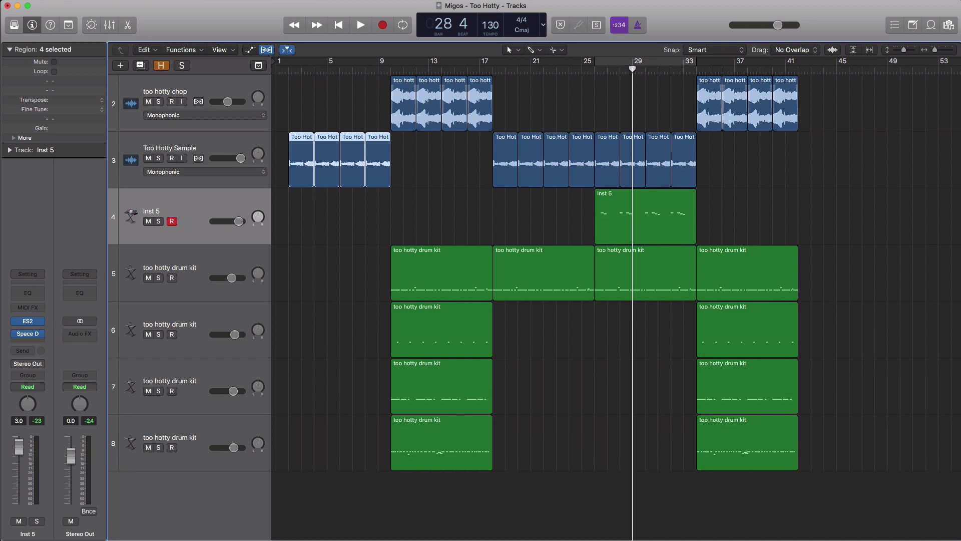
# Add the Too Hotty Intro audio before the sample regions at bar 1 and shift the main arrangement to start at bar 11
pyautogui.moveTo(279, 240); pyautogui.dragTo(276, 112)
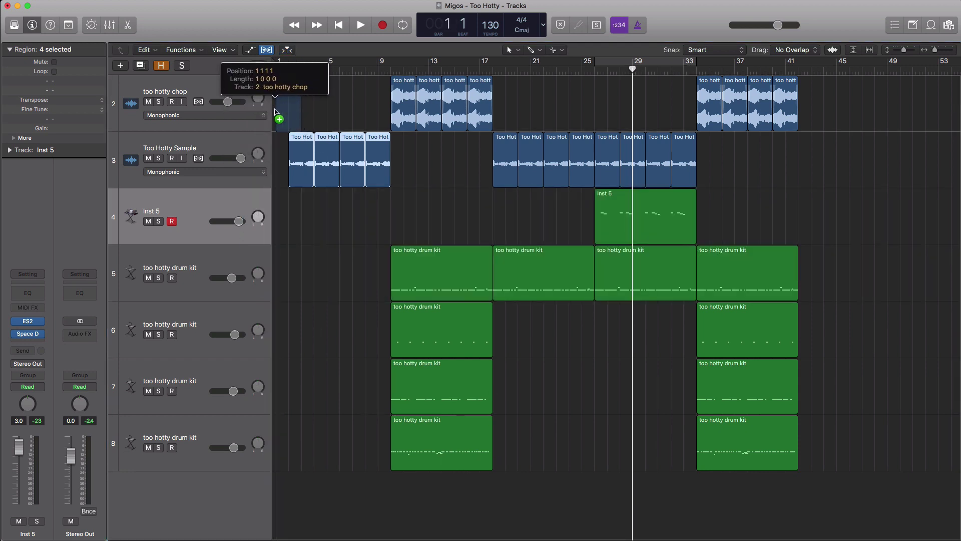
pyautogui.moveTo(364, 196); pyautogui.dragTo(364, 194)
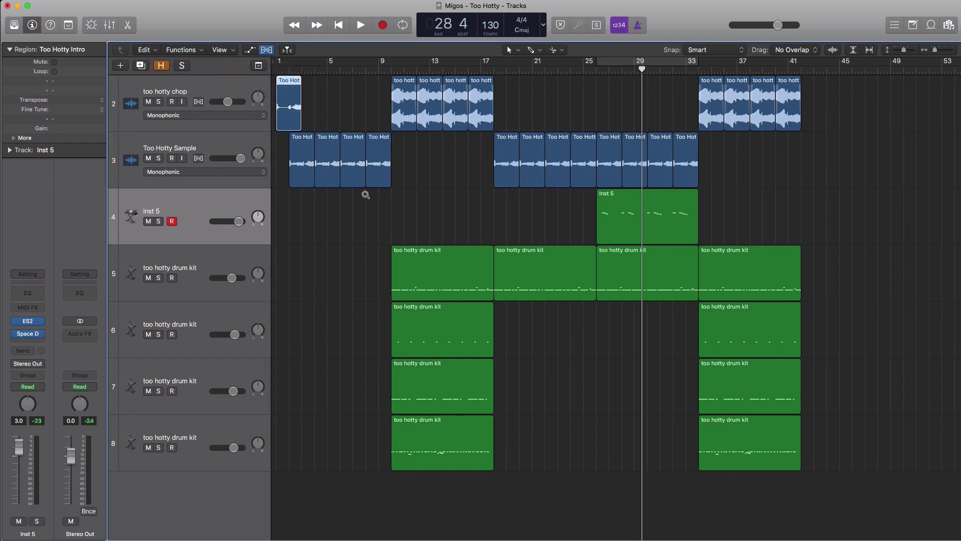
pyautogui.keyDown('ctrl'); pyautogui.keyDown('alt'); pyautogui.click(366, 194); pyautogui.keyUp('alt'); pyautogui.keyUp('ctrl')
pyautogui.press('super+a')
pyautogui.press('z')
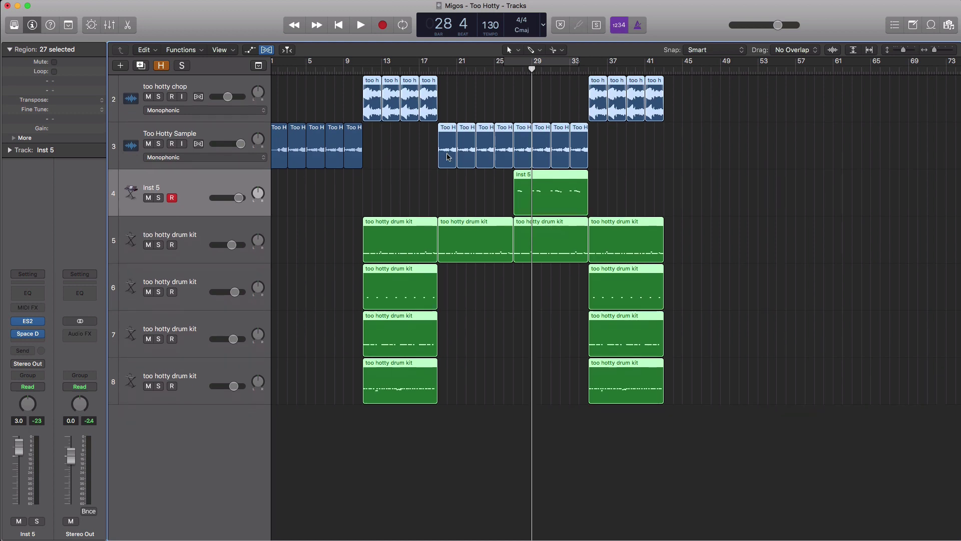
# Copy the final chop and drum kit section directly after itself and move all regions following the intro to start at bar 9
pyautogui.click(715, 412)
pyautogui.moveTo(715, 411); pyautogui.dragTo(672, 99)
pyautogui.scroll(-2, 635, 164)
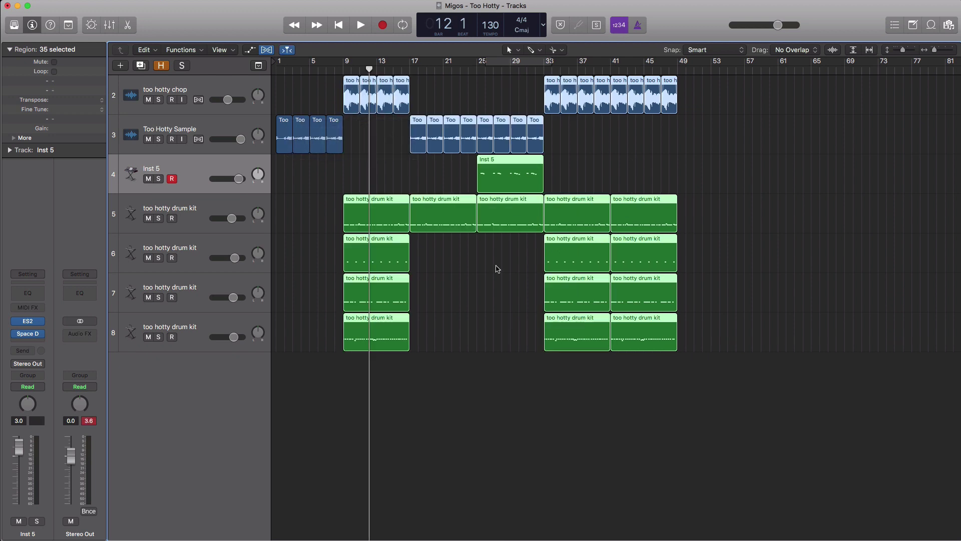
pyautogui.click(653, 375)
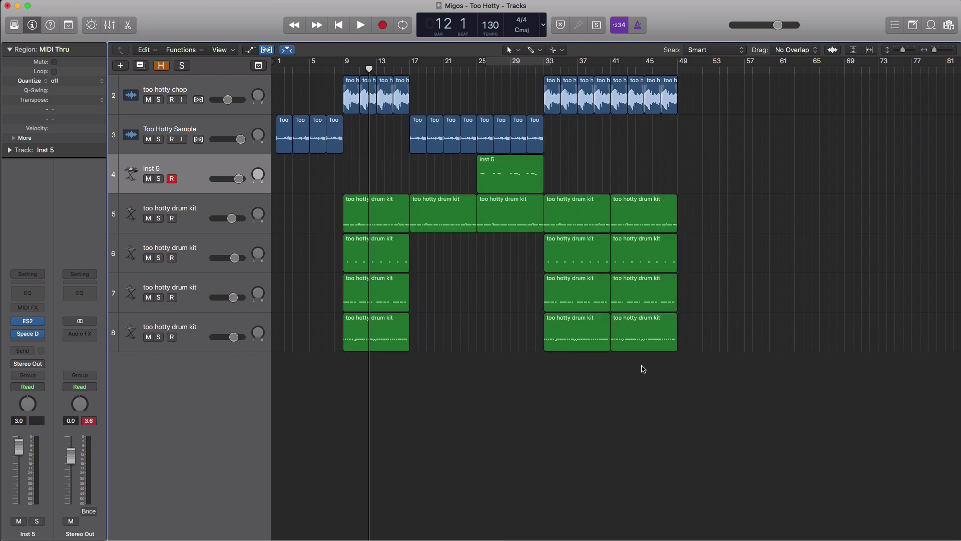
# Play the full arrangement from the beginning through bar 49
pyautogui.press('Return')
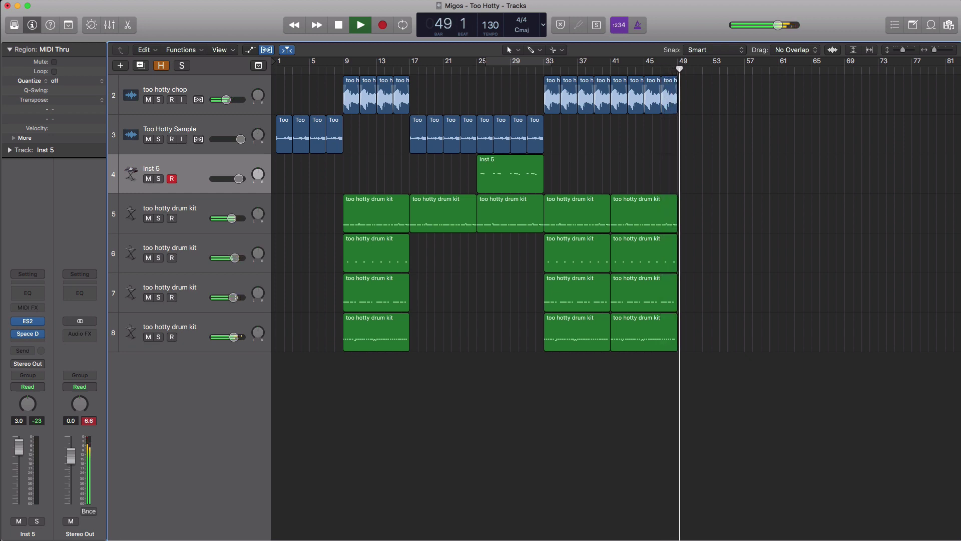
pyautogui.press('space')
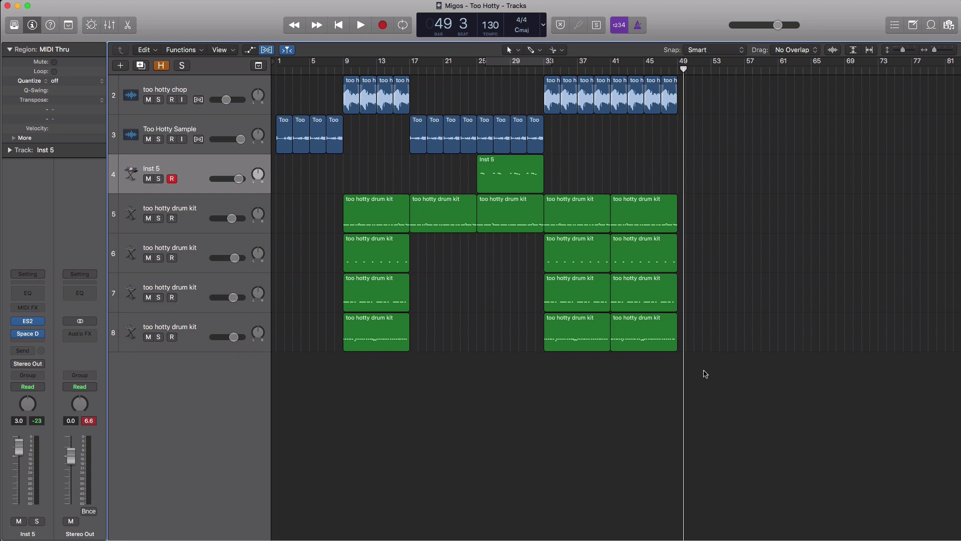
# Select the Inst 5 region and all too hotty drum kit regions
pyautogui.moveTo(746, 408); pyautogui.dragTo(370, 187)
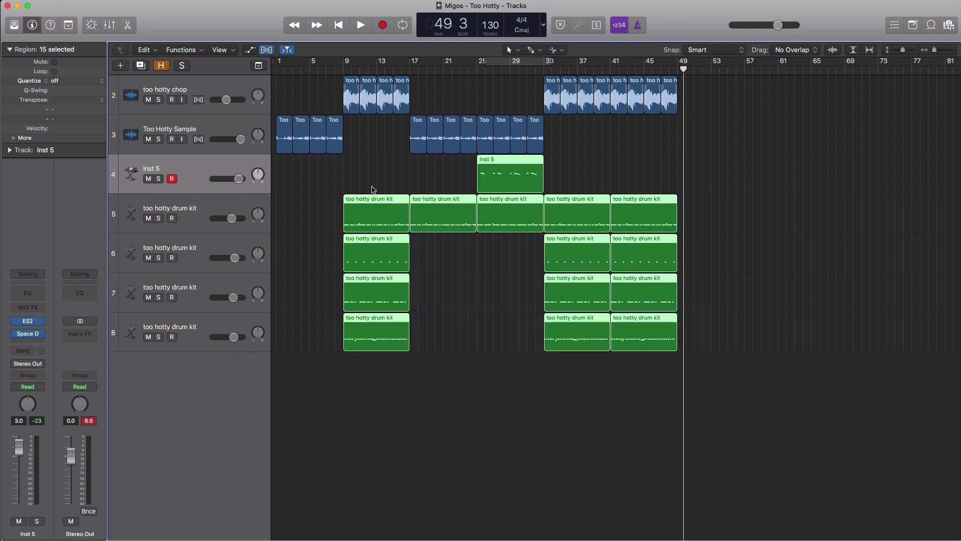